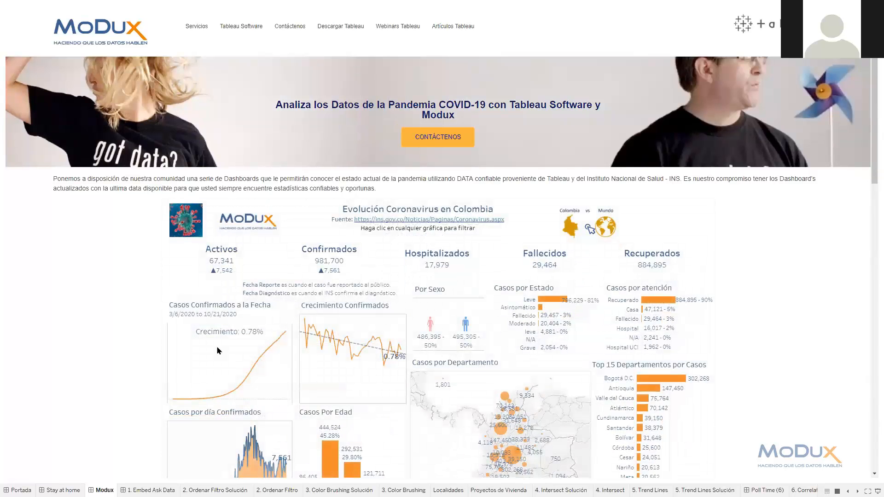
# Open the Colombia Series de Tiempo dashboard and inspect the recent values on the Casos Activos line
pyautogui.scroll(-1, 346, 319)
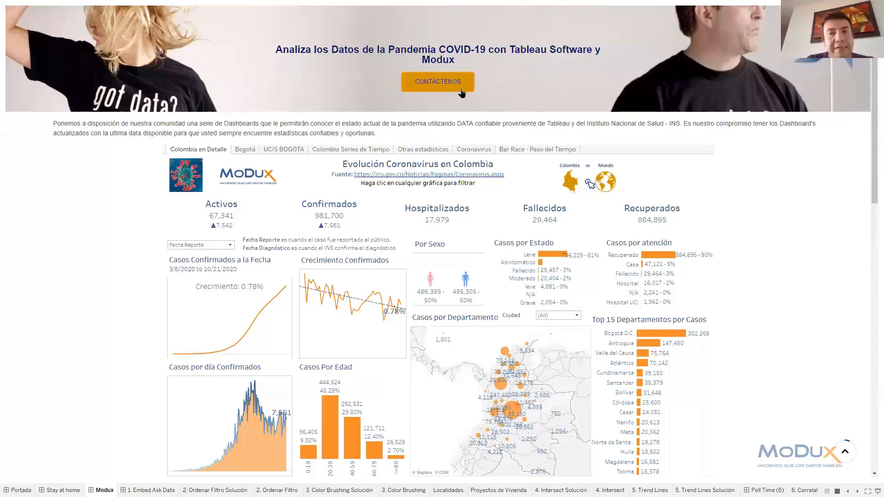
pyautogui.click(334, 153)
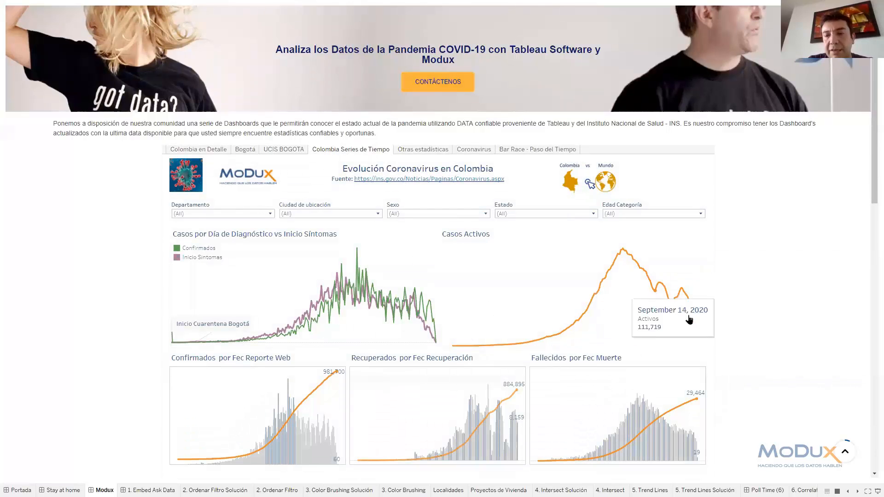
pyautogui.moveTo(692, 320)
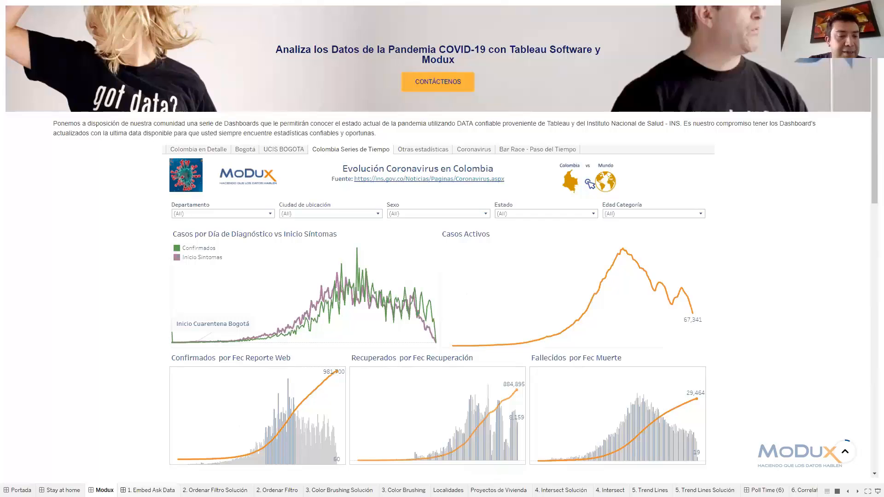
# Go to the 1. Embed Ask Data dashboard, leave presentation mode and switch to Chrome
pyautogui.click(148, 490)
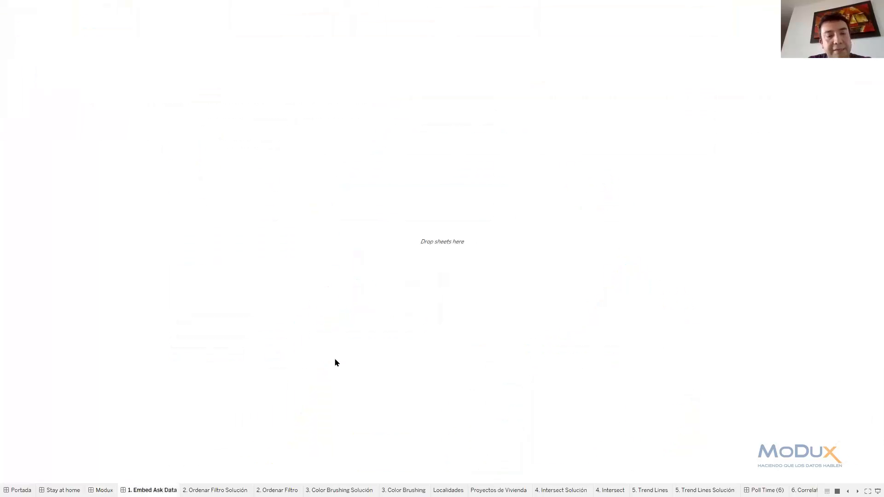
pyautogui.press('Escape')
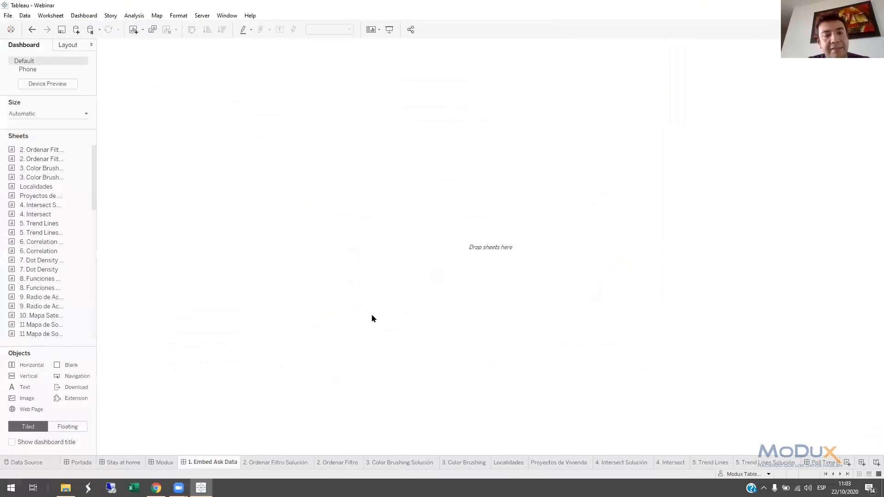
pyautogui.click(156, 488)
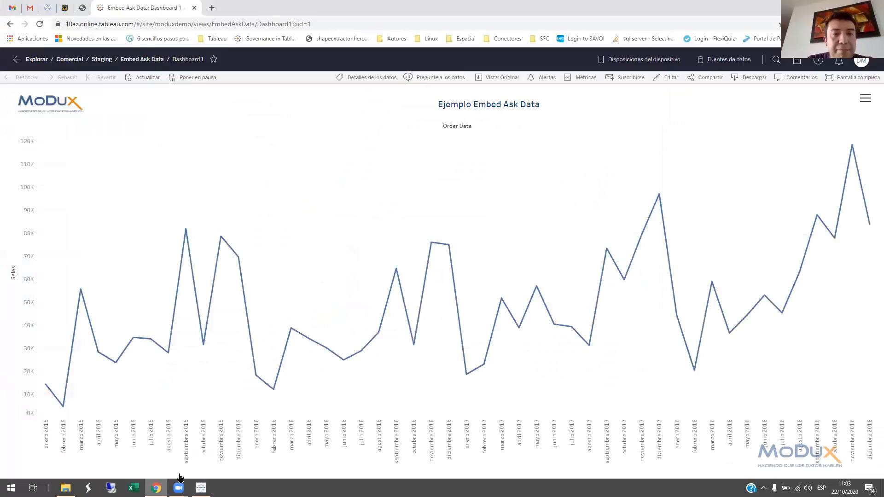
# Open Ask Data for the Embed Ask Data dashboard's data, and open the dashboard itself for editing
pyautogui.click(436, 78)
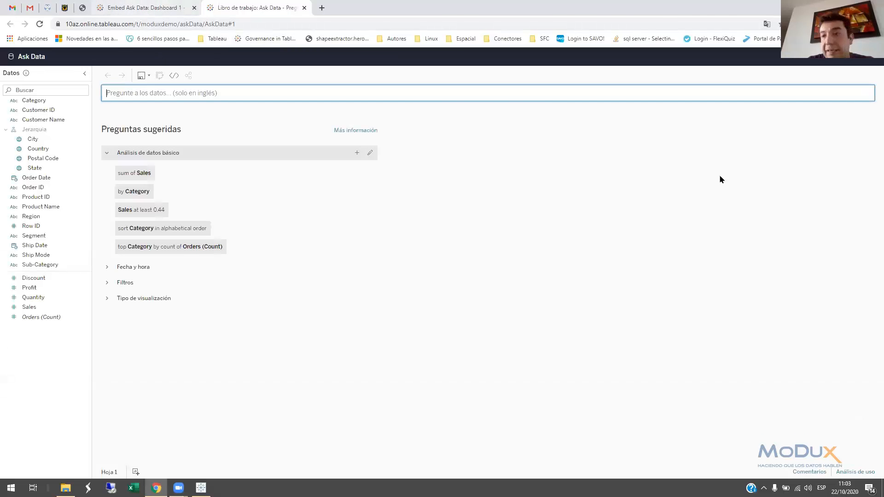
pyautogui.hotkey('ctrl', 'shift', 'Tab')
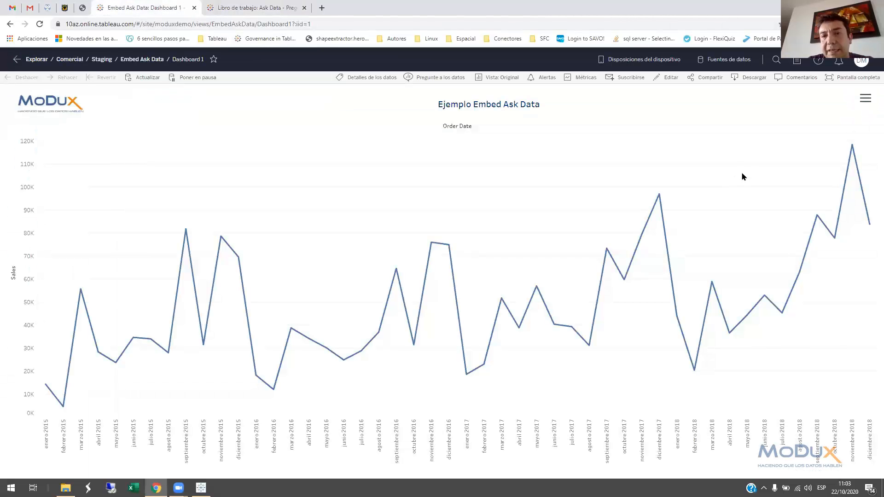
pyautogui.click(672, 79)
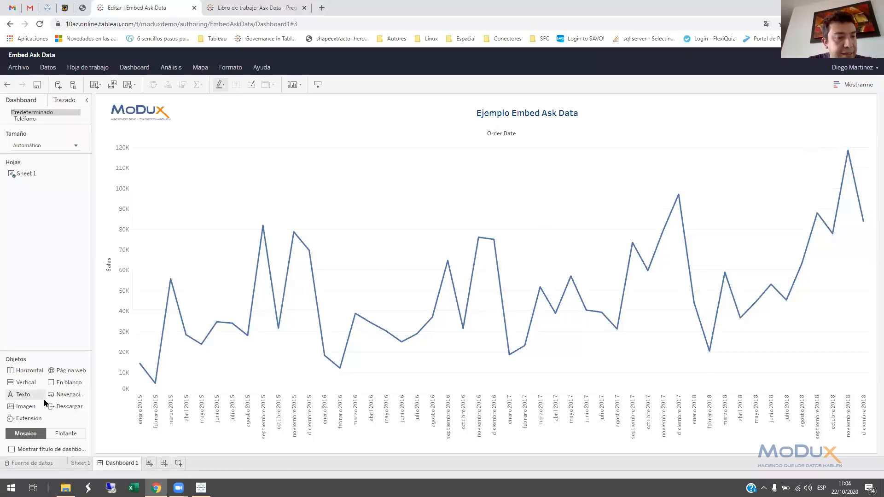
pyautogui.moveTo(35, 384); pyautogui.dragTo(562, 165)
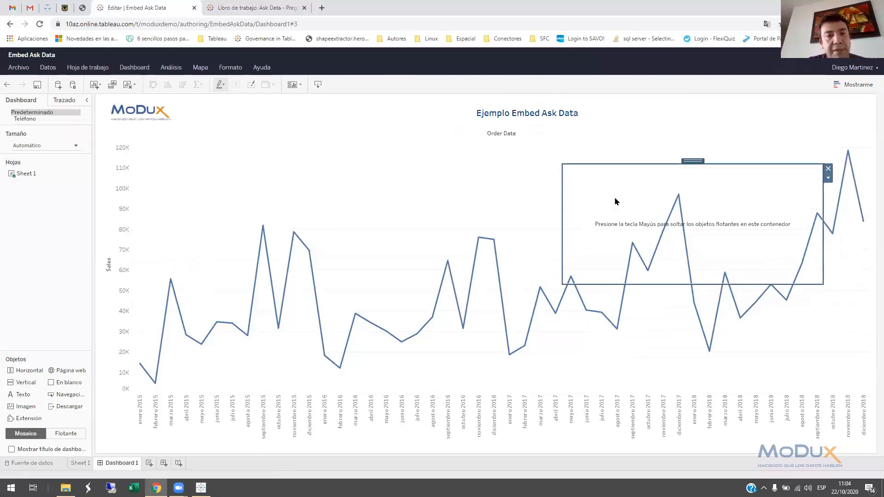
pyautogui.moveTo(66, 396); pyautogui.dragTo(614, 229)
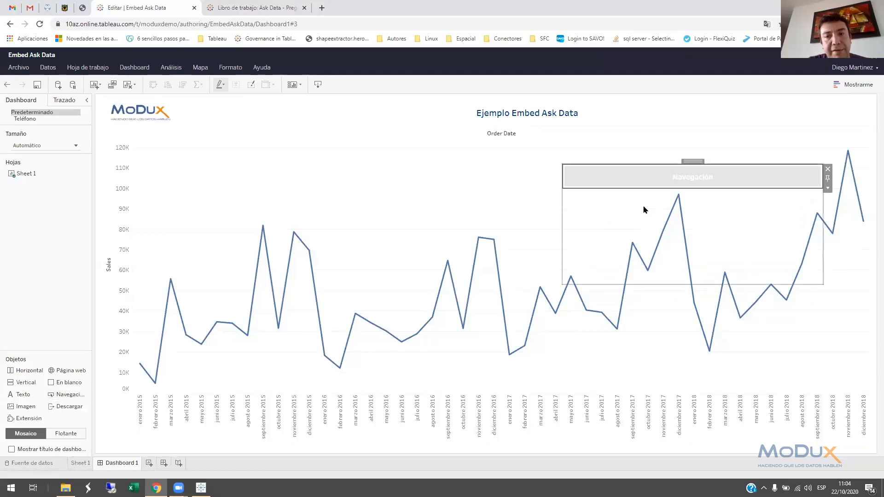
pyautogui.click(827, 189)
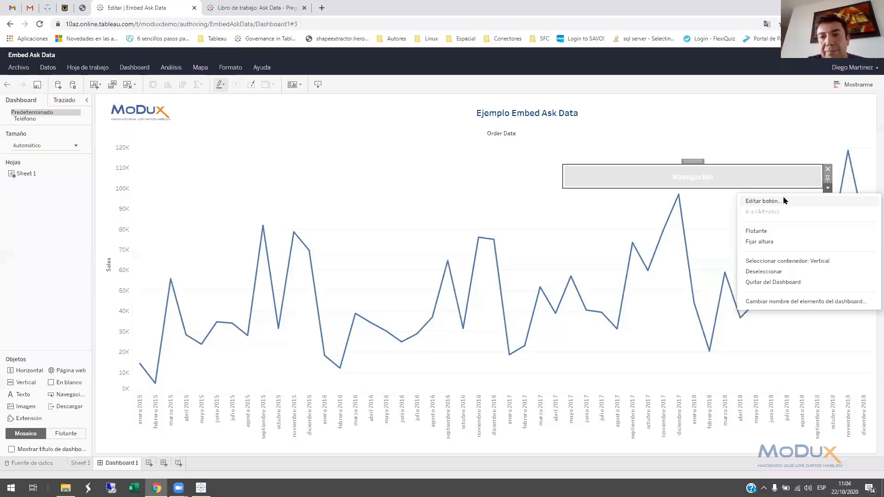
pyautogui.click(827, 169)
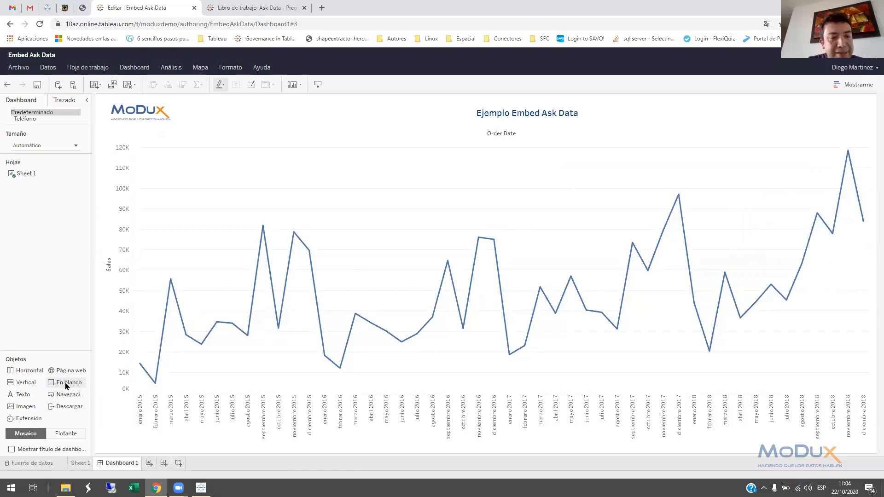
# Add a floating vertical container over the sales chart, holding a web page object that loads the Ask Data page's URL
pyautogui.moveTo(24, 383); pyautogui.dragTo(580, 166)
pyautogui.moveTo(65, 383); pyautogui.dragTo(631, 196)
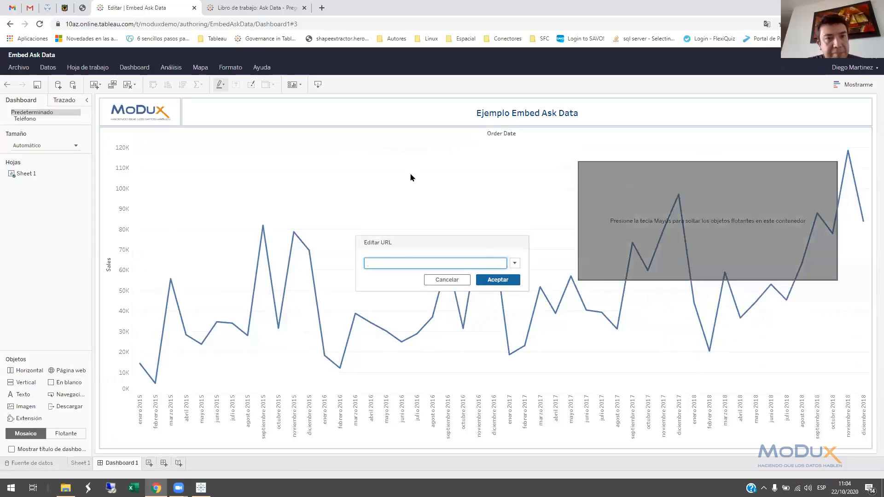
pyautogui.click(260, 6)
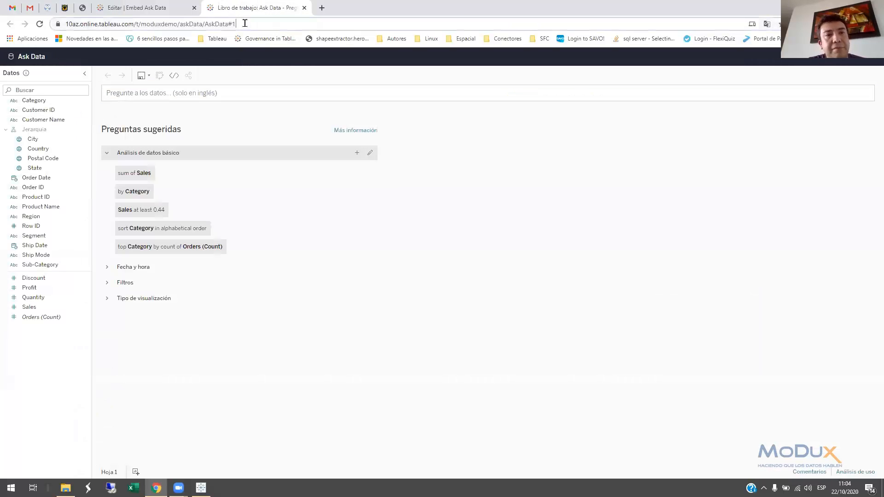
pyautogui.click(244, 24)
pyautogui.hotkey('ctrl', 'c')
pyautogui.click(184, 8)
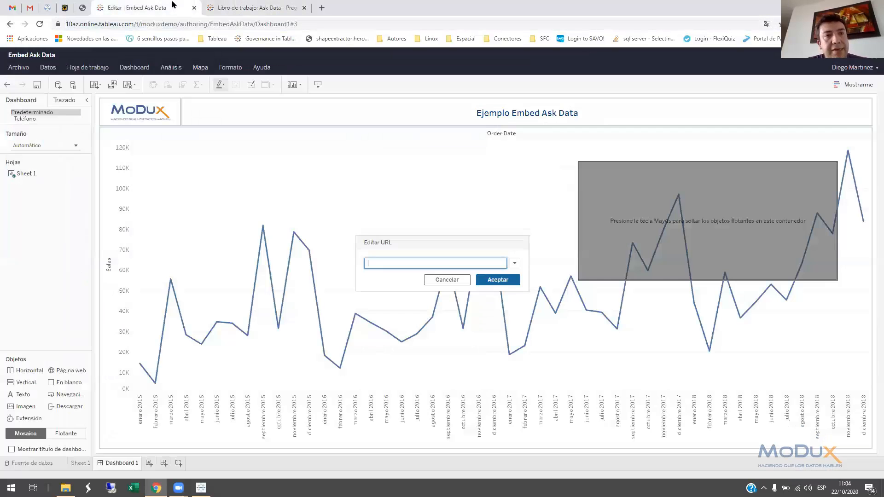
pyautogui.hotkey('ctrl', 'v')
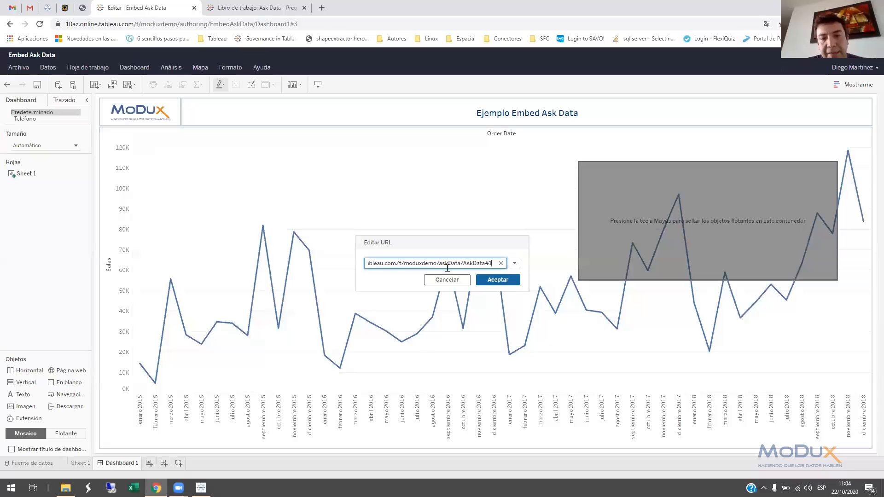
pyautogui.click(497, 279)
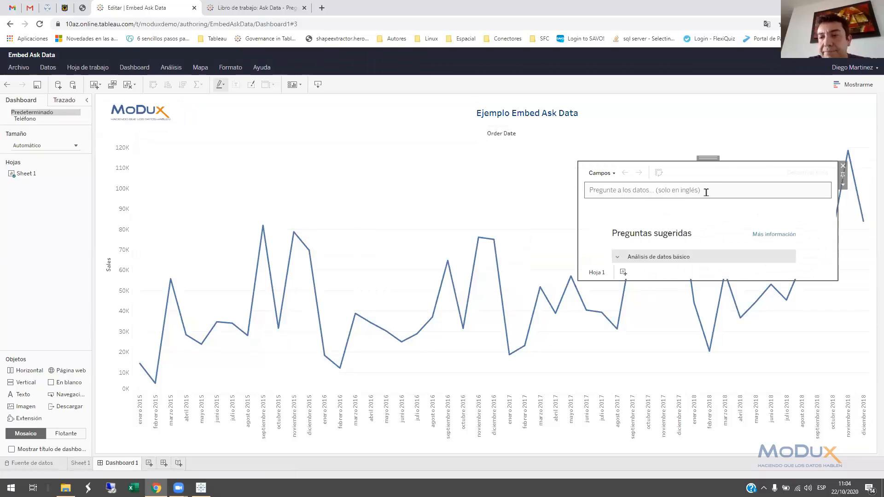
# Stretch the Ask Data container down to the dashboard's lower edge and move it into the upper right corner of the dashboard
pyautogui.moveTo(723, 287)
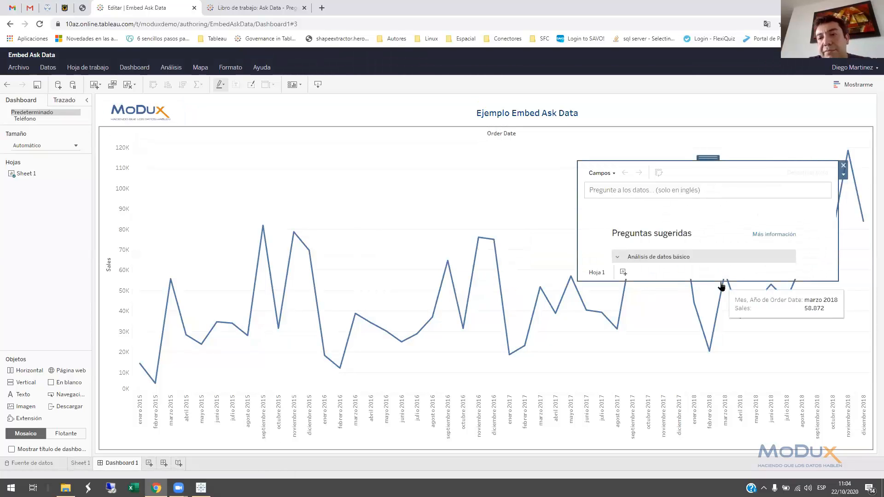
pyautogui.moveTo(716, 280); pyautogui.dragTo(712, 456)
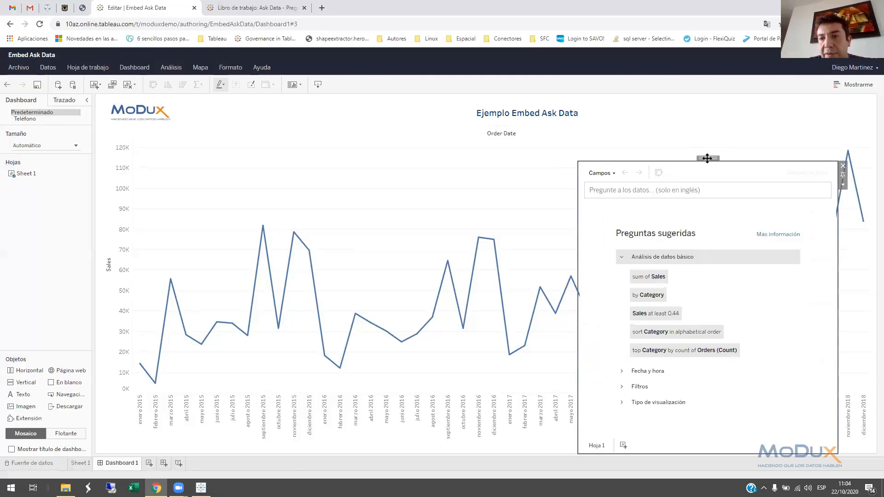
pyautogui.moveTo(680, 158)
pyautogui.mouseDown()
pyautogui.moveTo(682, 95)
pyautogui.moveTo(716, 114)
pyautogui.moveTo(729, 99)
pyautogui.mouseUp()
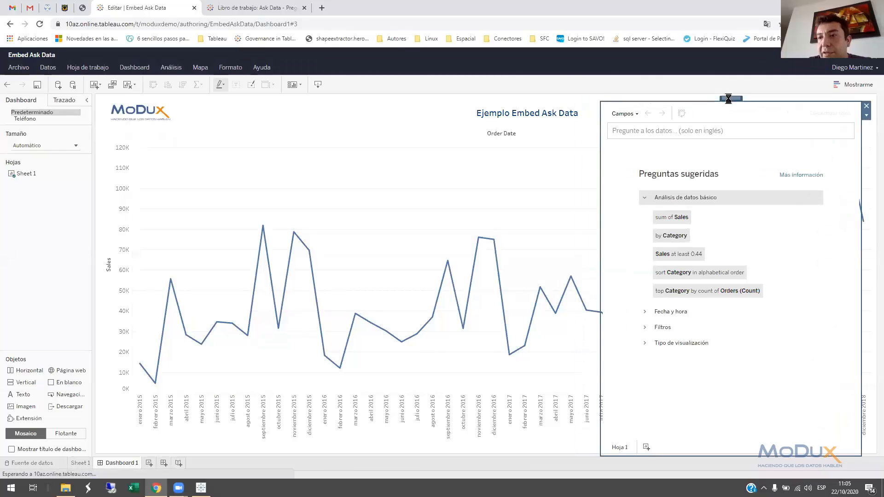
# Add a show/hide button for the Ask Data container, place it at the dashboard's upper right corner and collapse the container
pyautogui.click(867, 116)
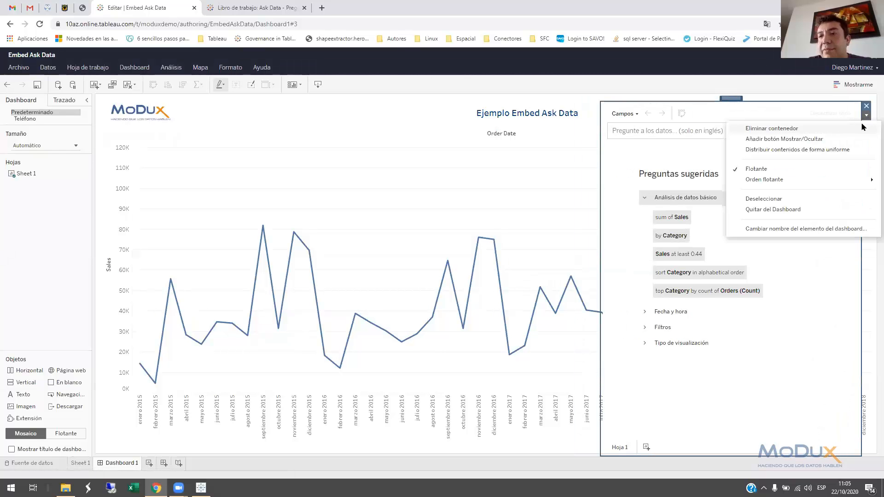
pyautogui.click(863, 128)
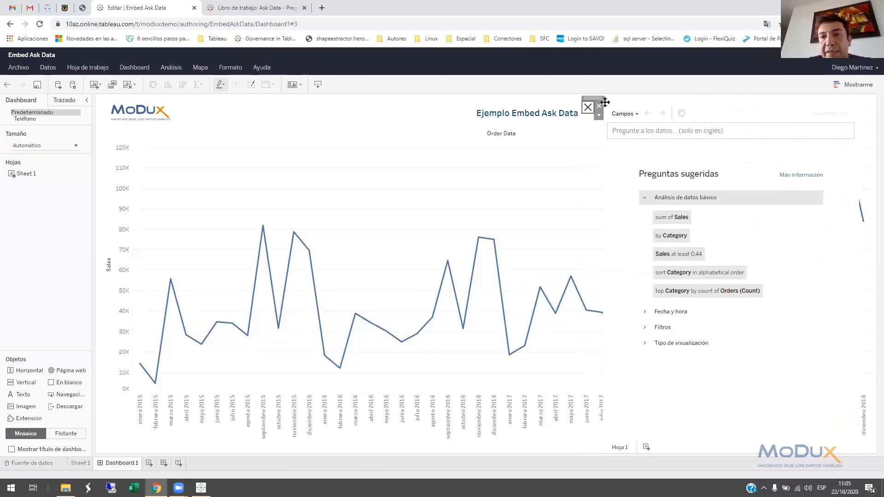
pyautogui.moveTo(593, 98); pyautogui.dragTo(871, 109)
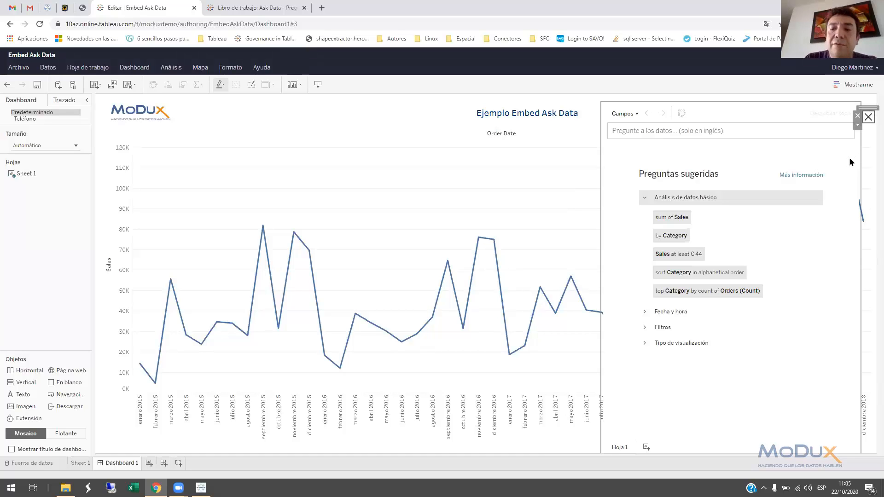
pyautogui.click(871, 122)
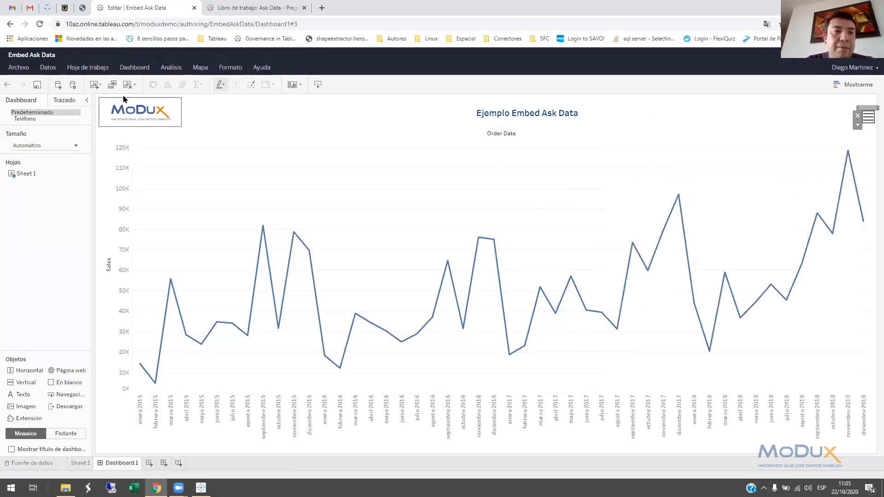
# Save the workbook, leave editing and expand the Ask Data container on the published dashboard
pyautogui.click(37, 86)
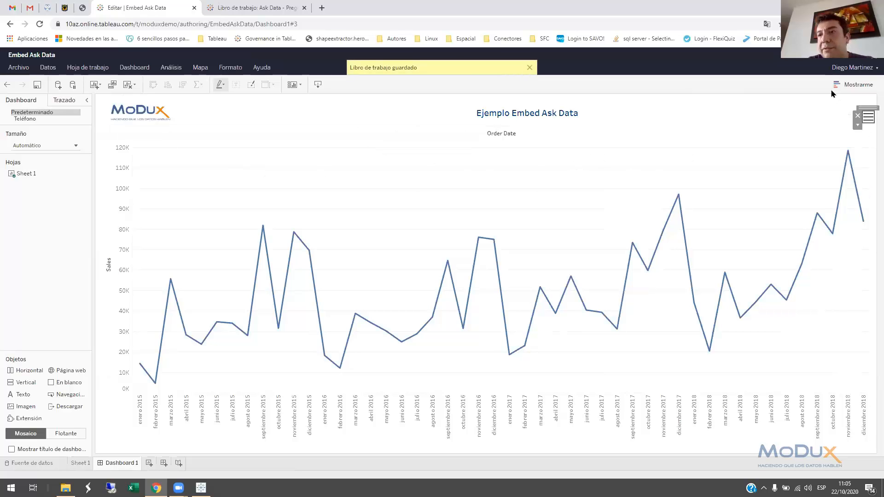
pyautogui.click(873, 55)
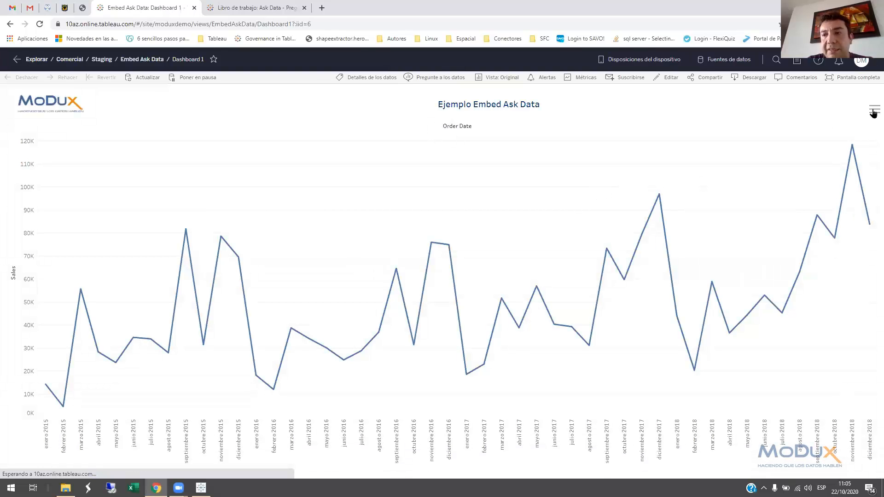
pyautogui.click(873, 112)
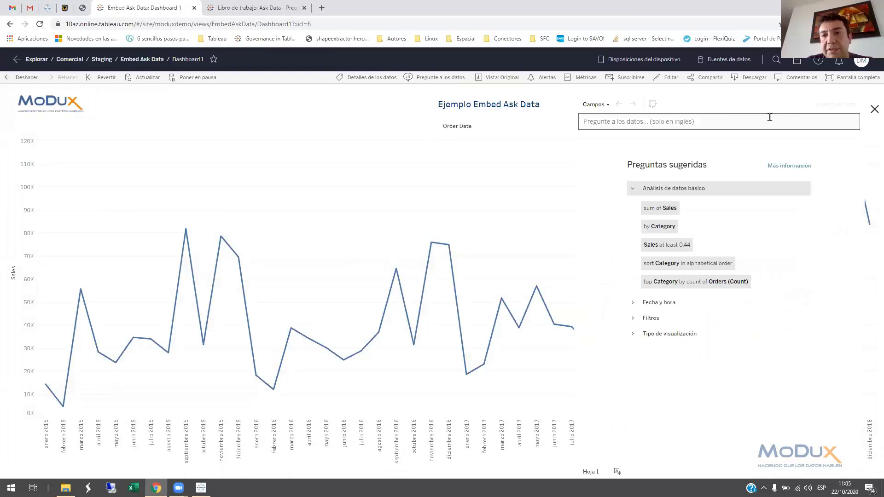
# Ask for "discount count of customer by year" and choose sum of Discount and count of Customer ID by Order Date's year
pyautogui.click(726, 119)
pyautogui.write('discount')
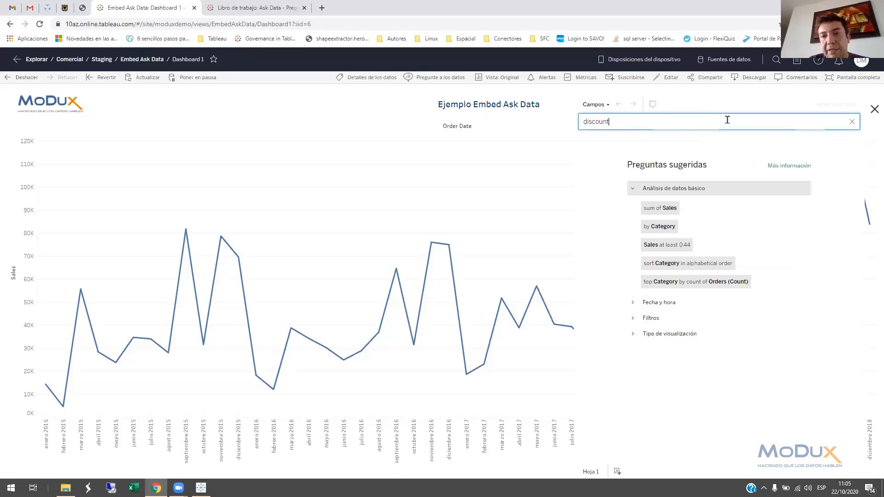
pyautogui.write(' count of customer')
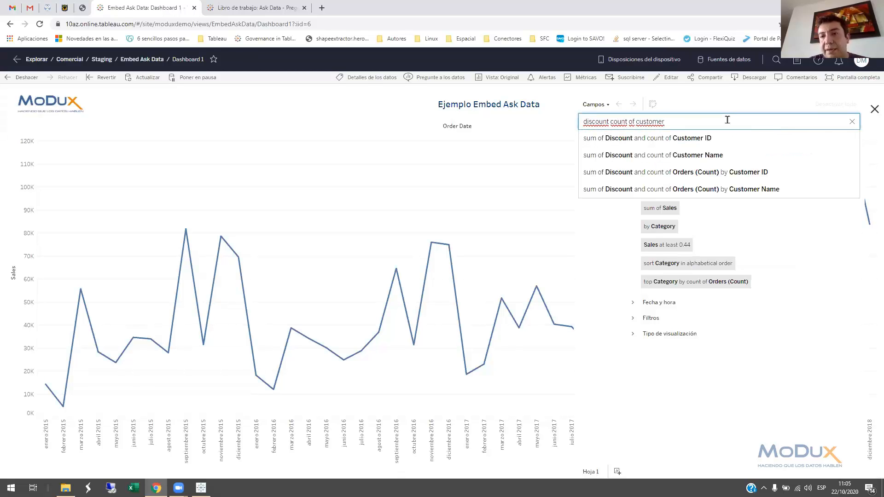
pyautogui.write(' by year')
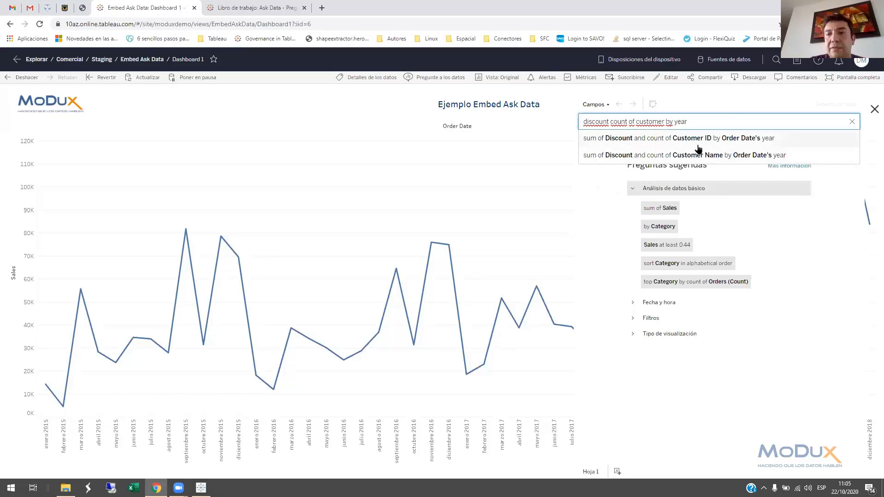
pyautogui.click(679, 139)
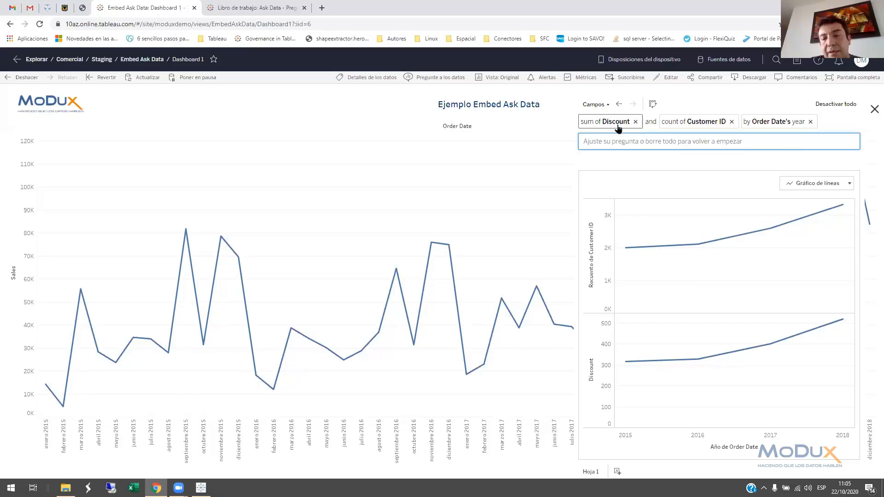
# Remove the sum of Discount from the Ask Data question and group the customer count by Order Date's month
pyautogui.click(635, 122)
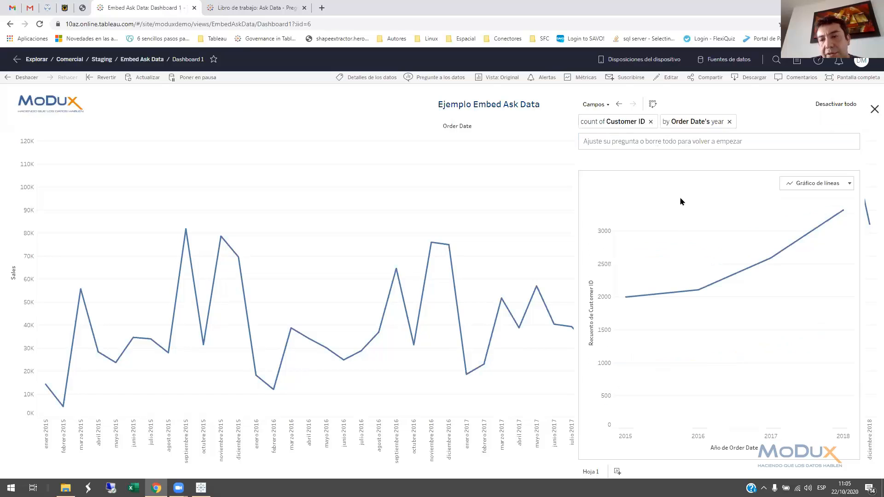
pyautogui.click(688, 123)
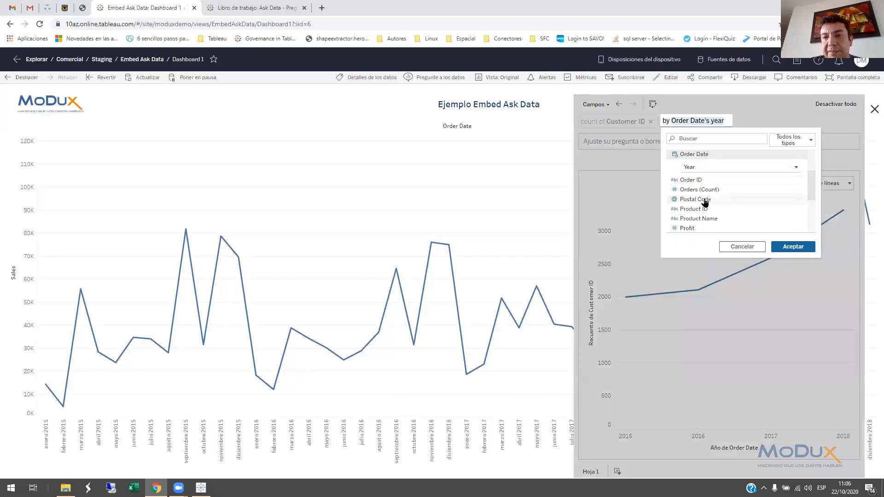
pyautogui.click(704, 168)
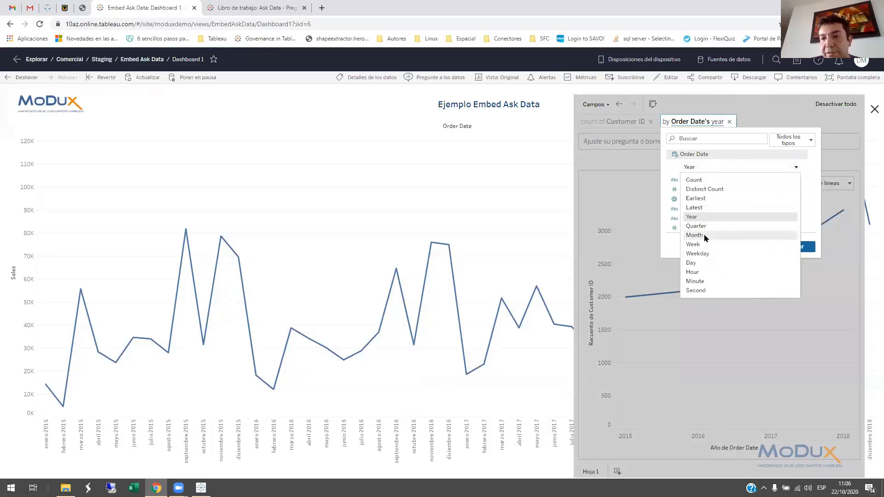
pyautogui.click(703, 233)
pyautogui.click(792, 247)
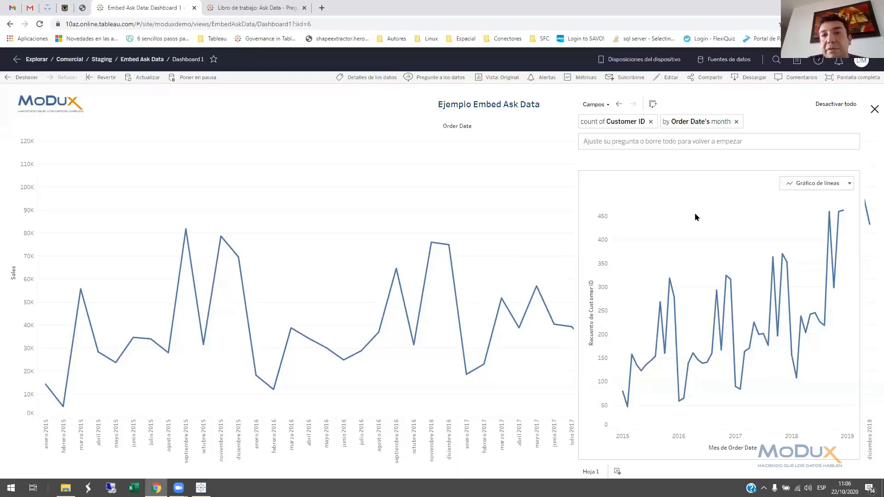
# Collapse the Ask Data container, switch to the Webinar workbook in Tableau Desktop and show the 2. Ordenar Filtro Solución sheet
pyautogui.click(873, 111)
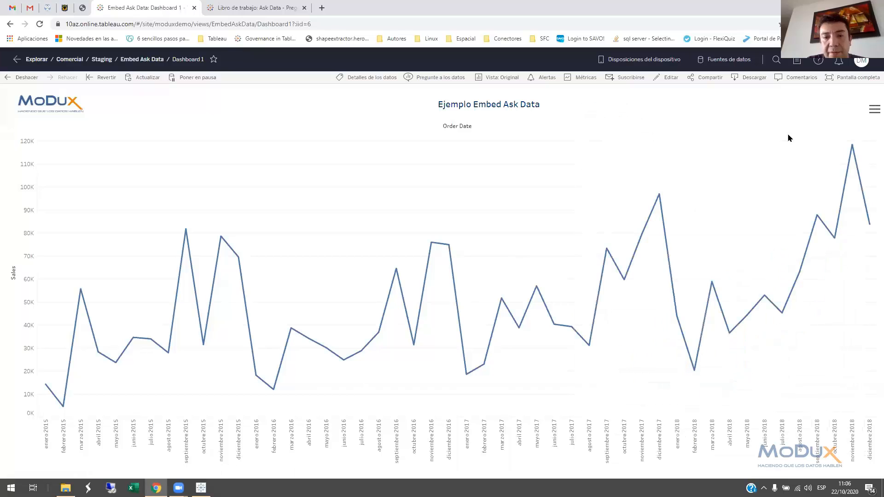
pyautogui.click(201, 488)
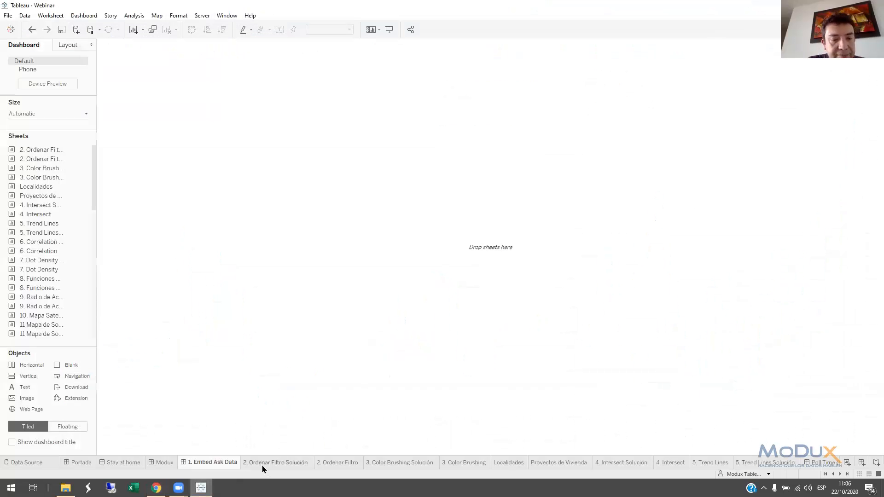
pyautogui.click(262, 464)
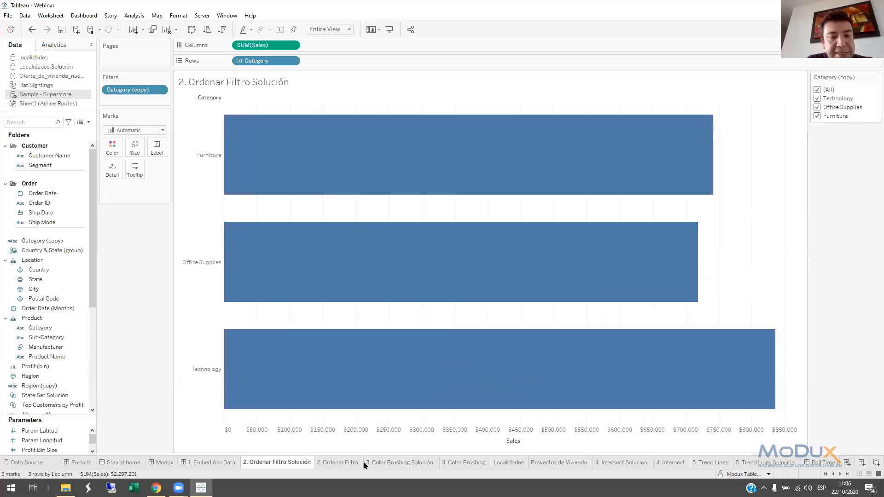
# On the 2. Ordenar Filtro sheet, set the Category field's default sort to the manual order Technology, Office Supplies, Furniture
pyautogui.click(341, 463)
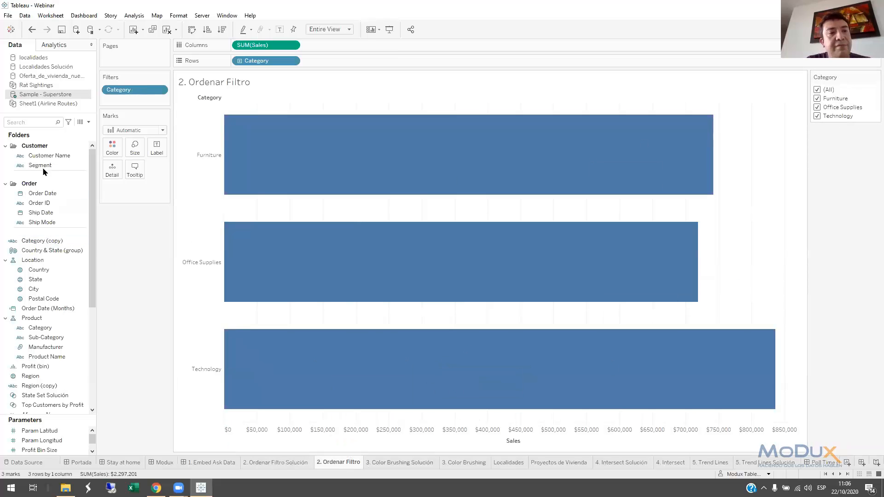
pyautogui.click(32, 123)
pyautogui.write('cate')
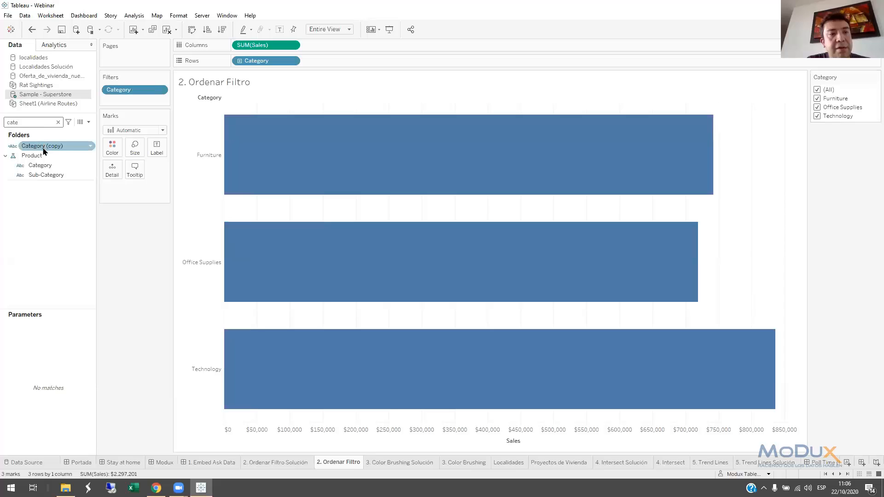
pyautogui.click(47, 166)
pyautogui.rightClick(46, 166)
pyautogui.moveTo(83, 293)
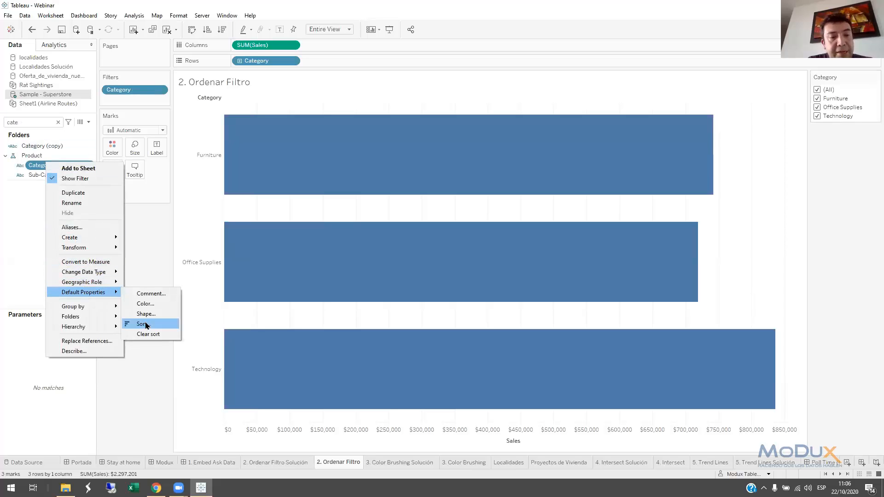
pyautogui.click(146, 325)
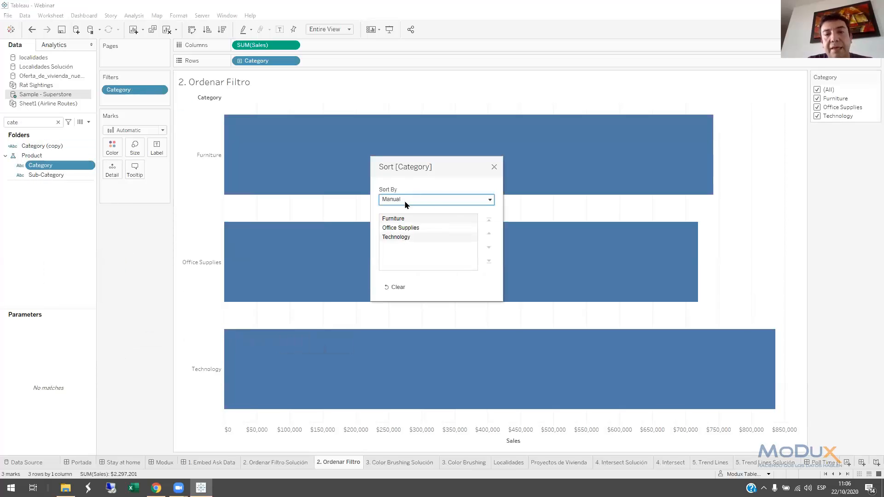
pyautogui.moveTo(396, 228); pyautogui.dragTo(401, 258)
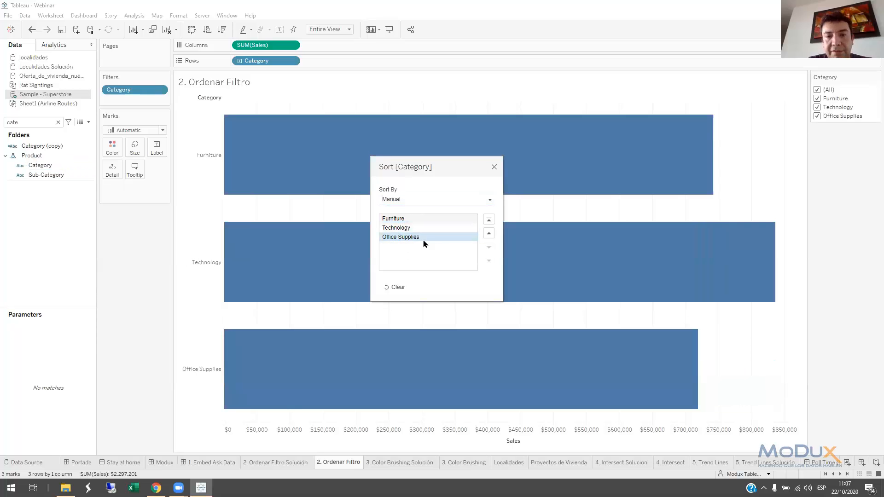
pyautogui.moveTo(406, 219); pyautogui.dragTo(415, 249)
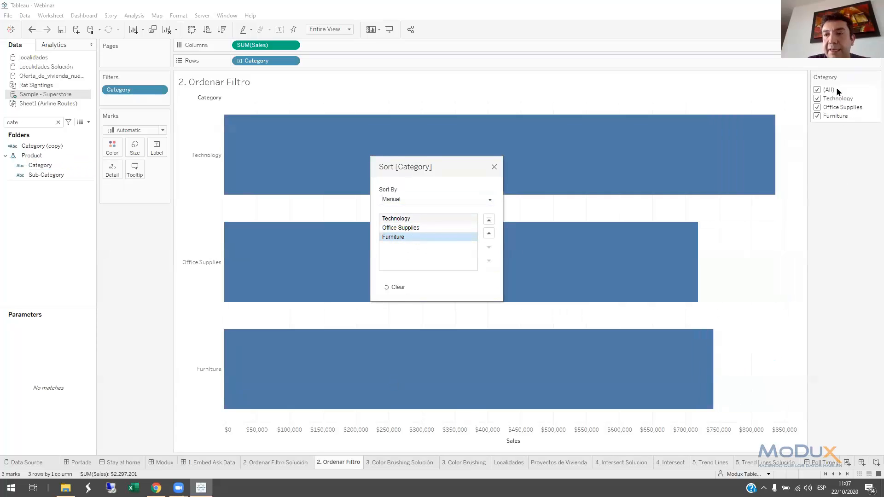
pyautogui.click(493, 167)
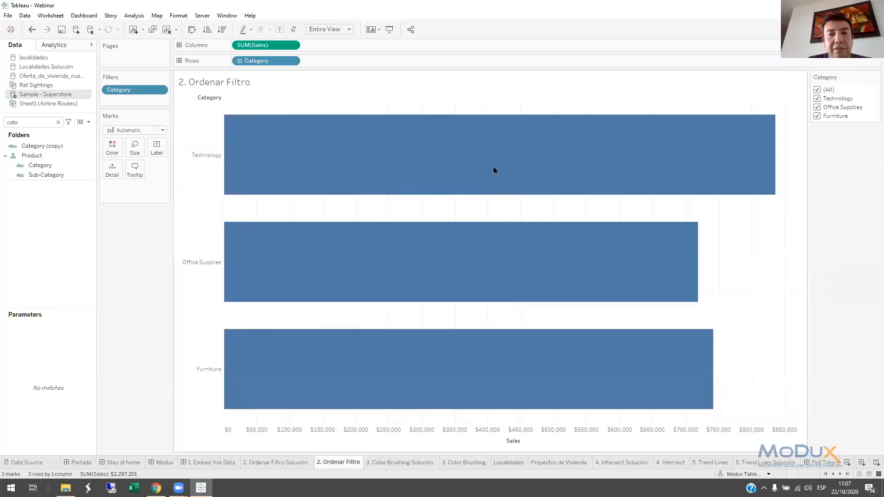
# Check the 3. Color Brushing Solución sheet and, on the 3. Color Brushing sheet, create a set of State containing Arkansas and California
pyautogui.click(411, 465)
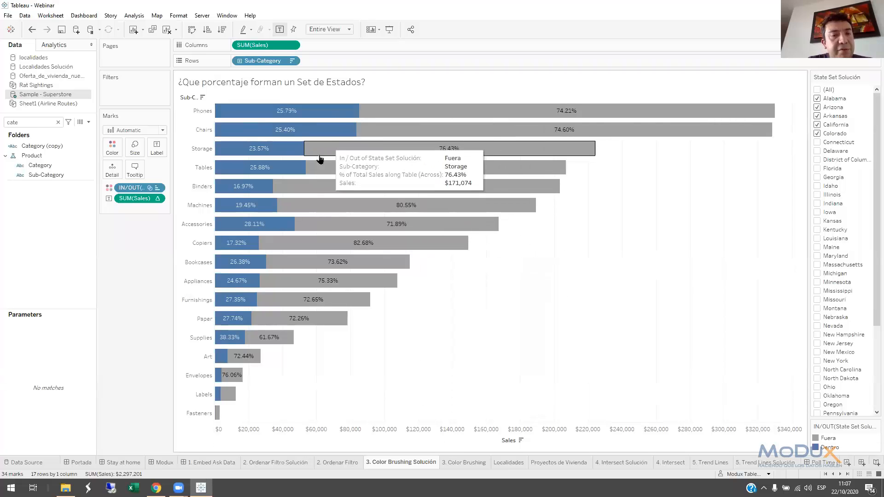
pyautogui.click(464, 462)
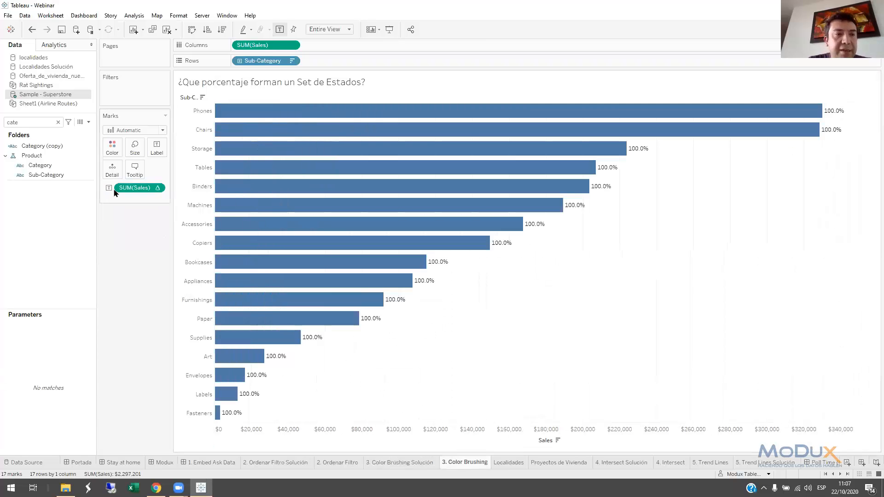
pyautogui.click(58, 122)
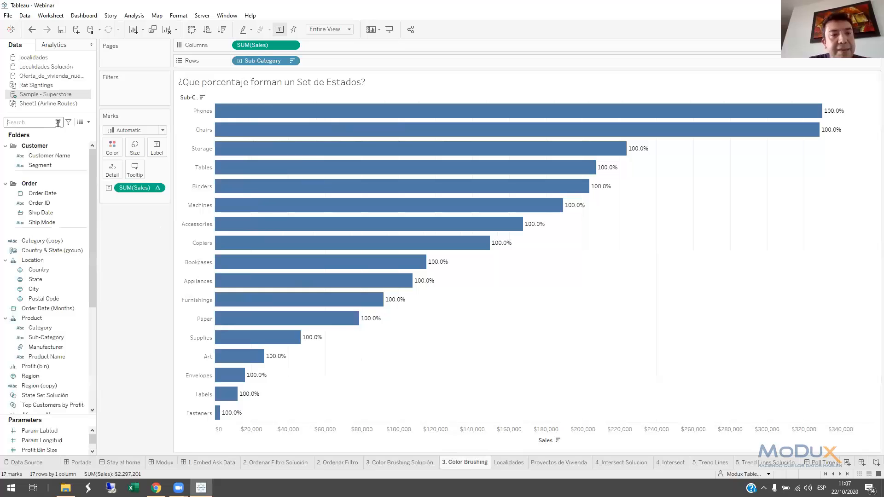
pyautogui.write('state')
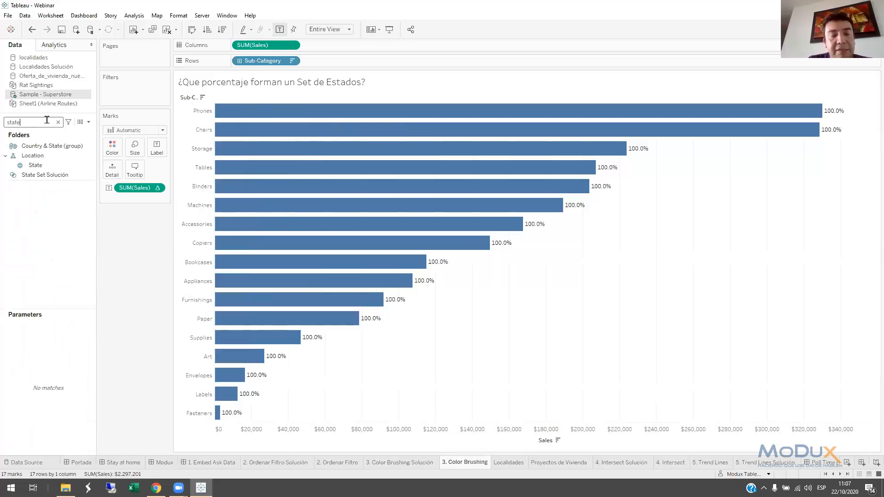
pyautogui.click(43, 168)
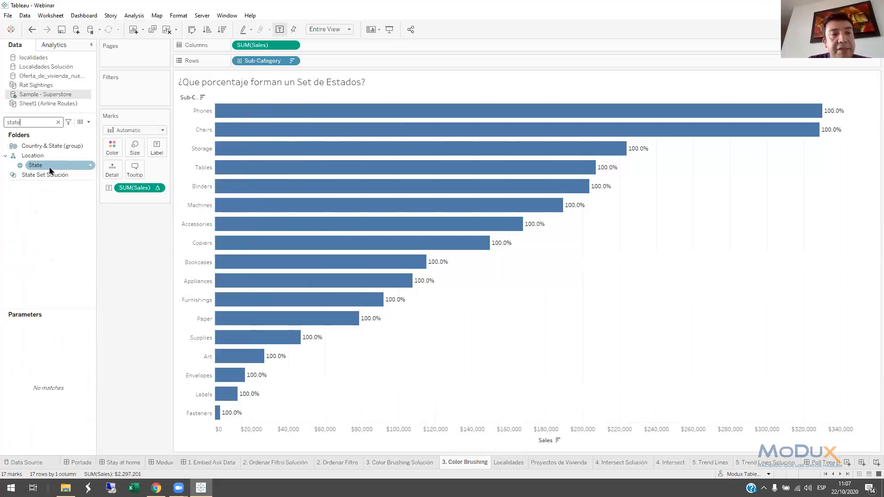
pyautogui.rightClick(41, 170)
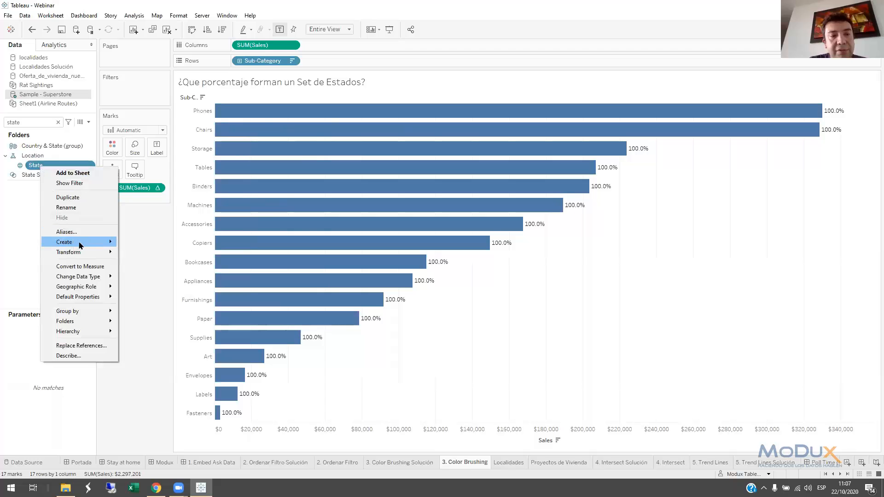
pyautogui.moveTo(81, 245)
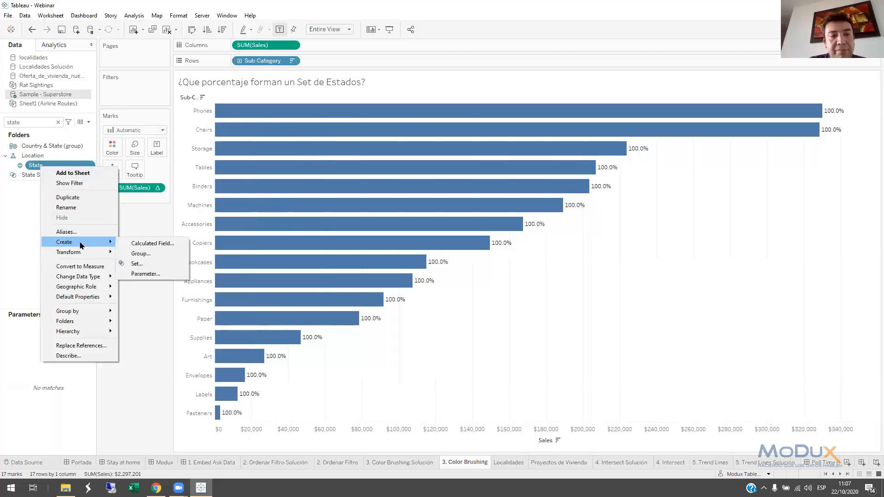
pyautogui.click(148, 266)
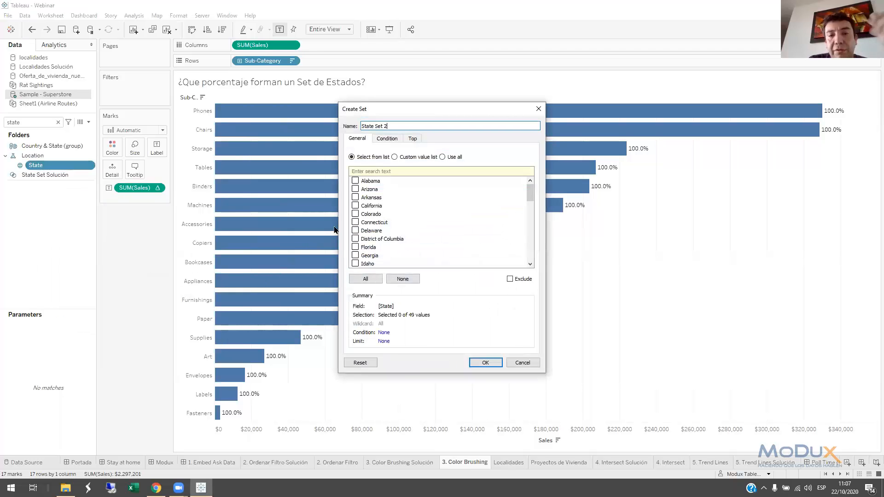
pyautogui.click(355, 197)
pyautogui.click(356, 205)
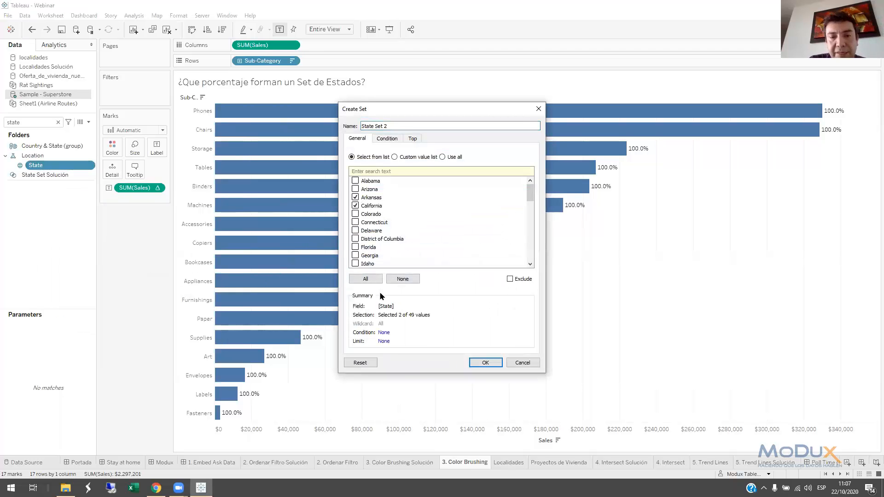
pyautogui.click(484, 362)
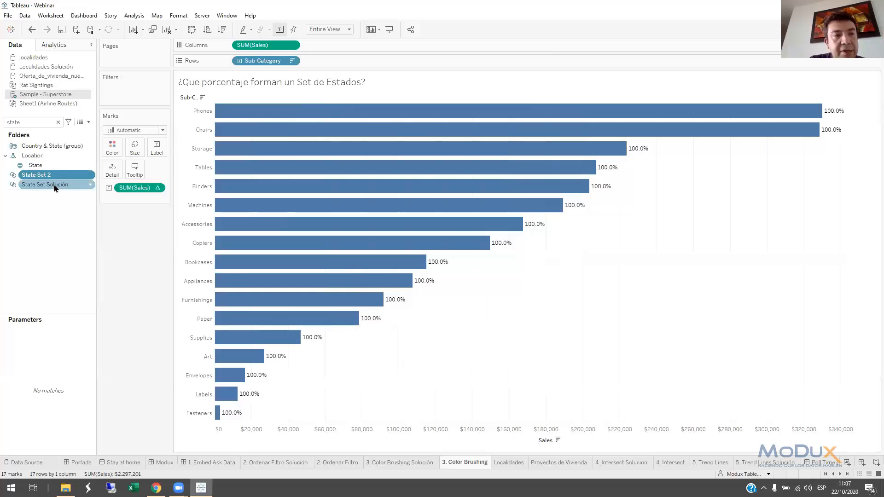
# Color the sub-category bars by State Set 2 and show the set's member list beside the chart
pyautogui.moveTo(38, 180); pyautogui.dragTo(109, 155)
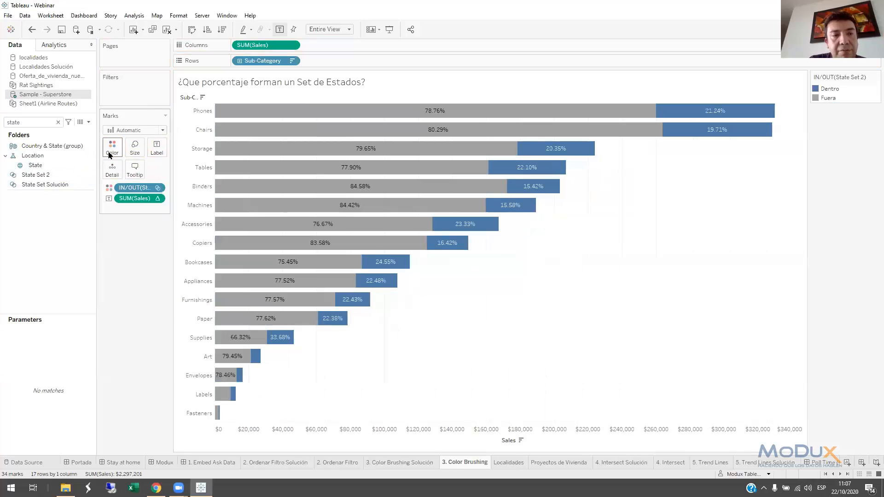
pyautogui.rightClick(57, 176)
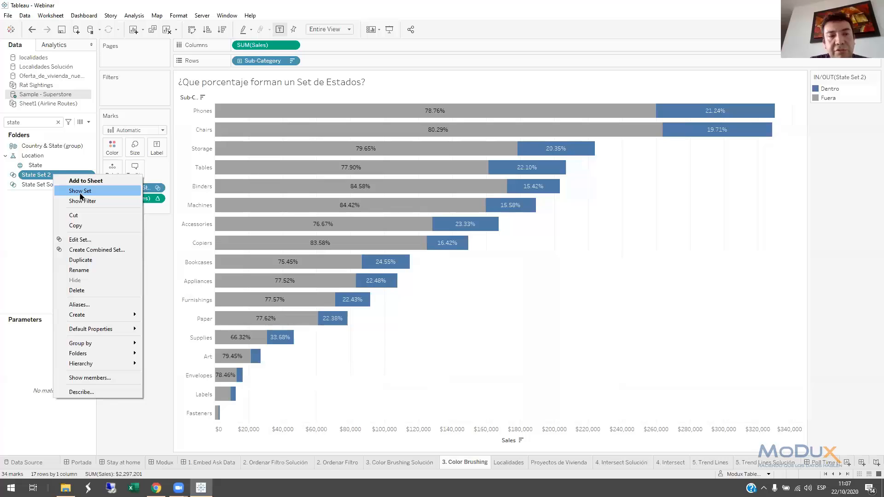
pyautogui.click(81, 191)
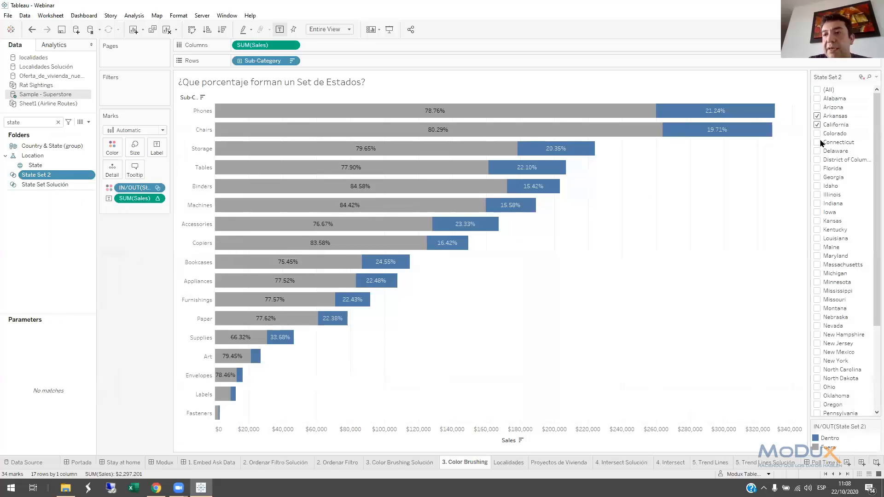
# Add Connecticut, Delaware, Idaho and Indiana to State Set 2 through its member list
pyautogui.click(817, 143)
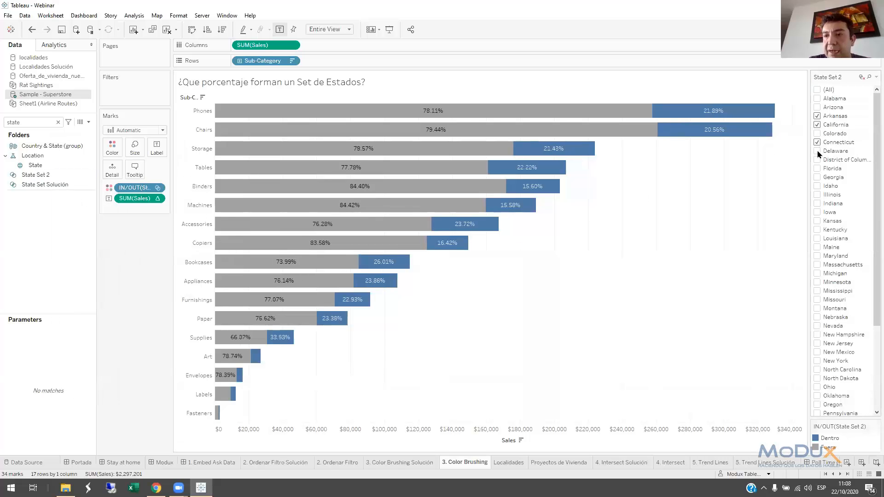
pyautogui.click(817, 186)
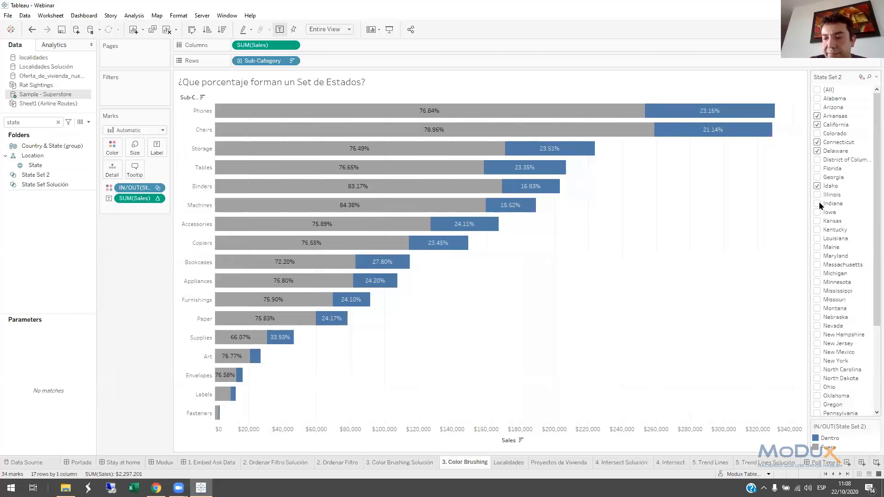
pyautogui.click(818, 204)
# Place the IN/OUT color legend beside the set's member list and order it with Fuera above Dentro
pyautogui.moveTo(846, 429); pyautogui.dragTo(756, 102)
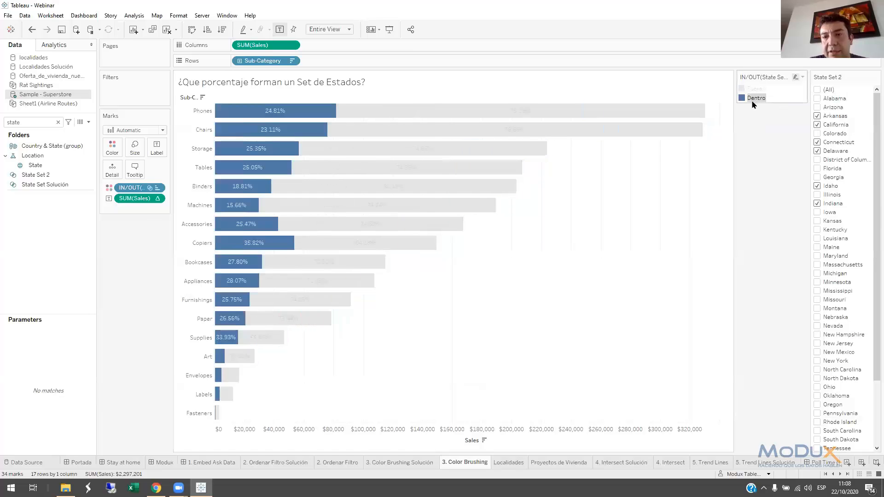
pyautogui.click(611, 212)
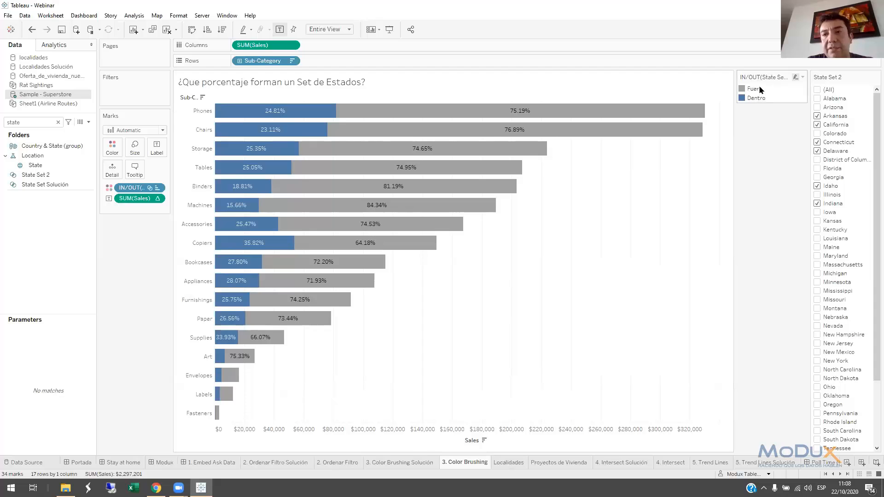
# View the Localidades, Proyectos de Vivienda and 4. Intersect Solución maps and bring up the 4. Intersect sheet
pyautogui.click(516, 465)
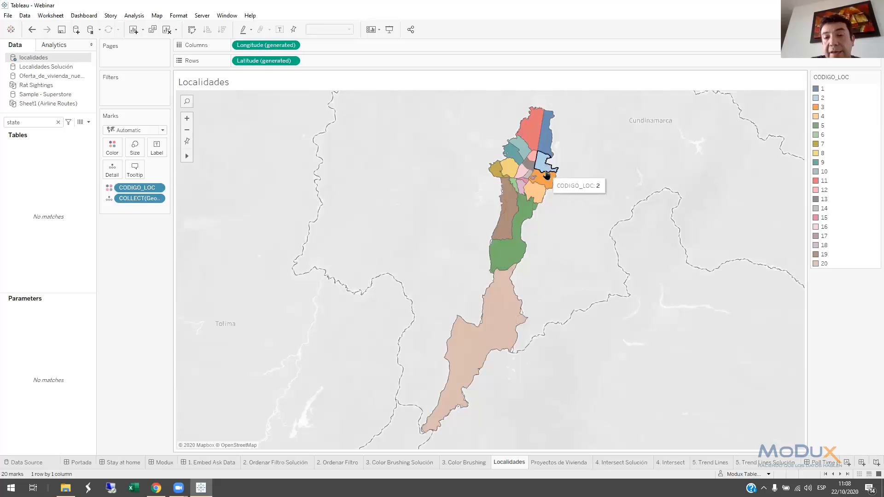
pyautogui.click(559, 463)
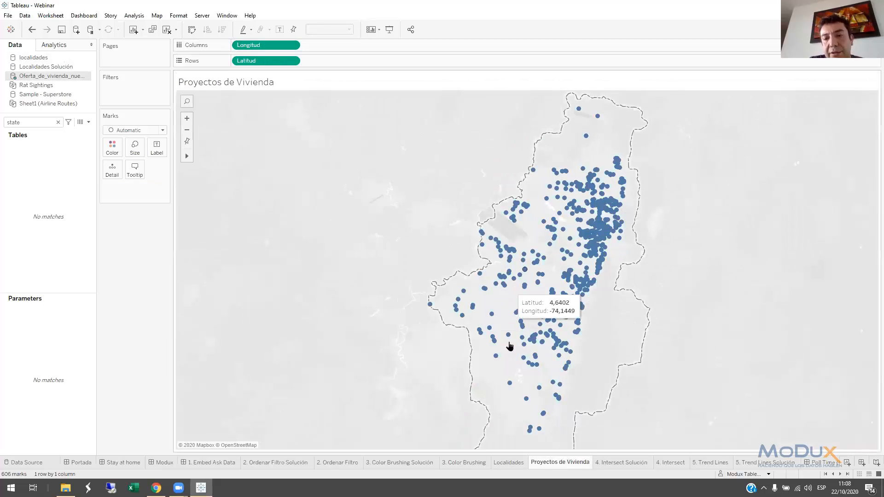
pyautogui.click(615, 463)
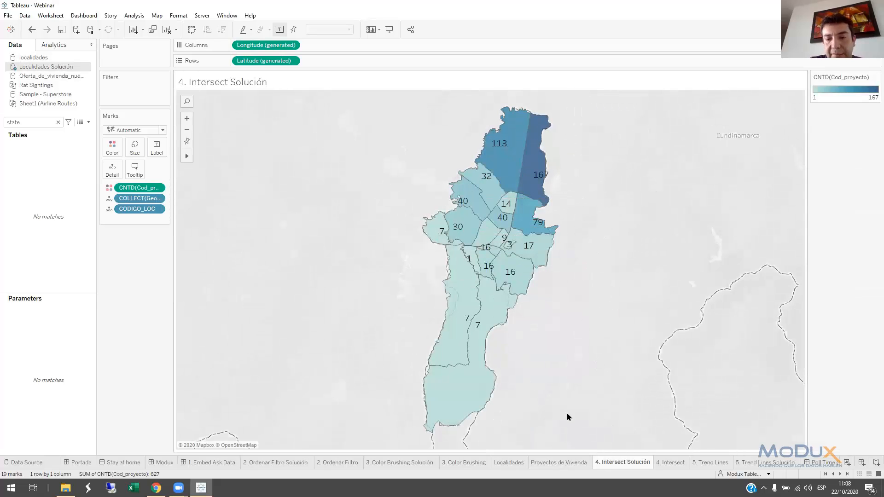
pyautogui.click(670, 463)
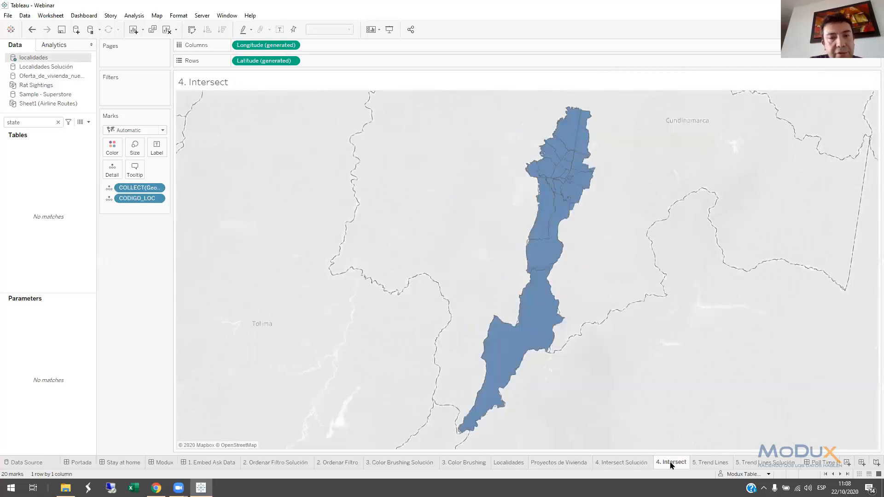
# Edit the localidades data source and add the Oferta_de_vivienda Excel workbook as a second connection
pyautogui.rightClick(43, 59)
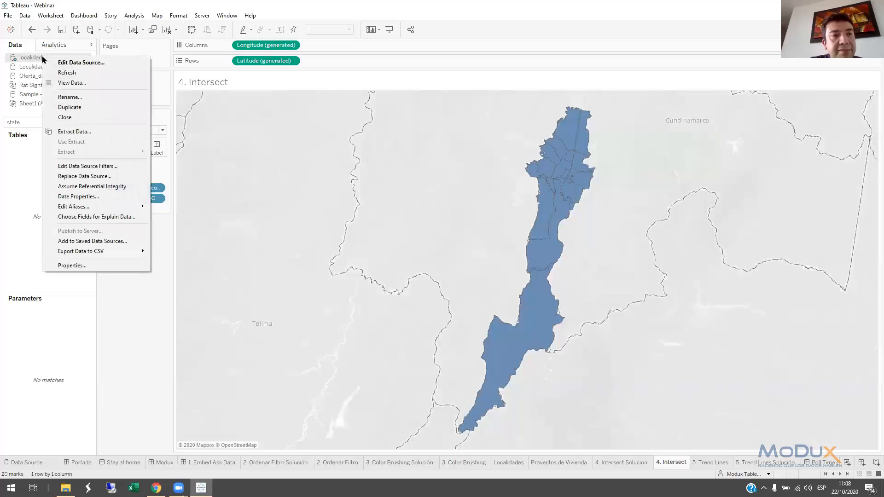
pyautogui.click(81, 63)
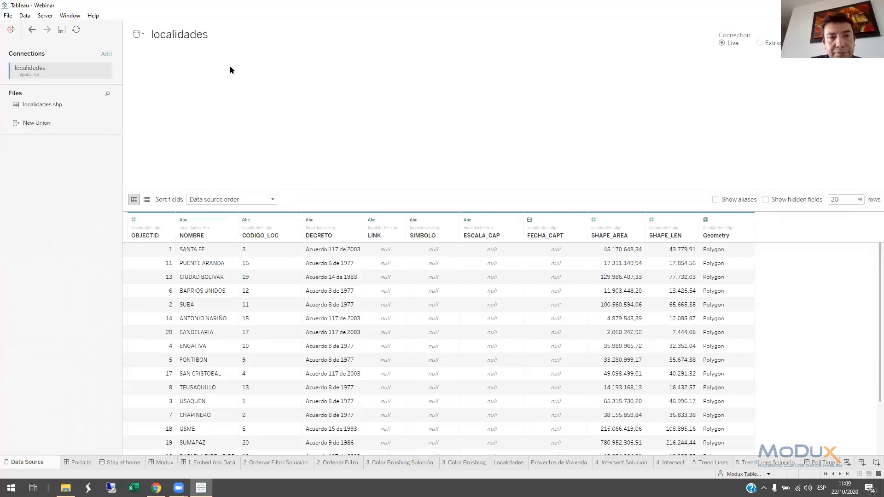
pyautogui.click(106, 54)
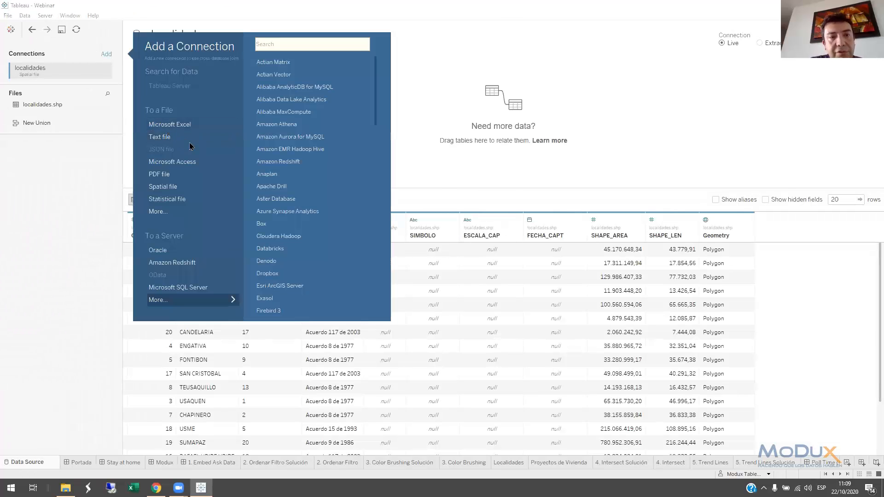
pyautogui.click(169, 124)
pyautogui.doubleClick(225, 100)
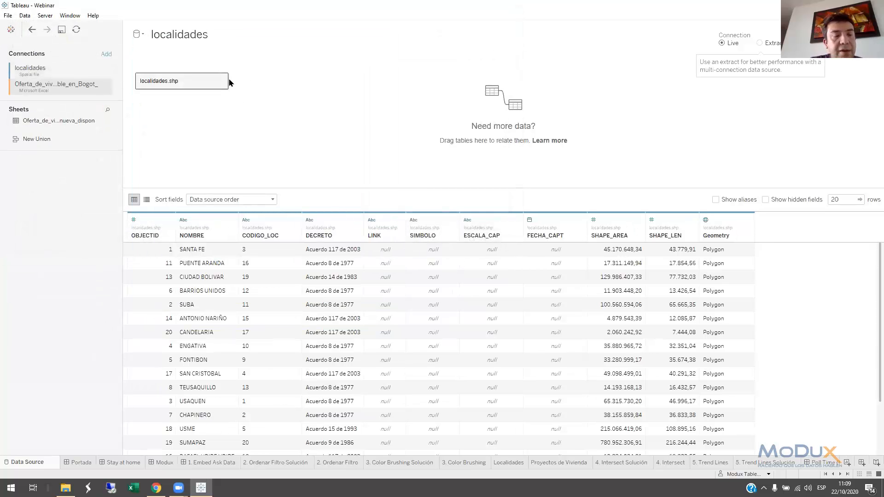
# Inner join the Oferta_de_vivienda_nueva_dispon sheet to localidades.shp inside its physical table, with Geometry as the localidades join field
pyautogui.doubleClick(217, 90)
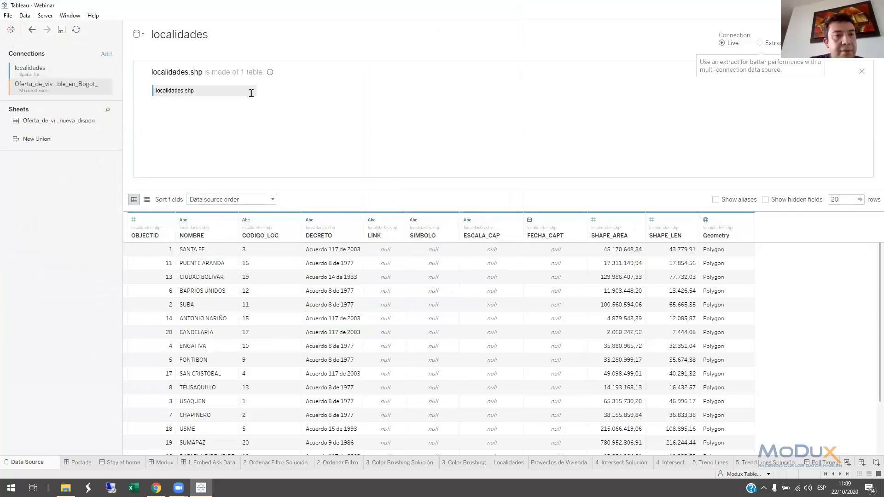
pyautogui.moveTo(60, 120); pyautogui.dragTo(284, 94)
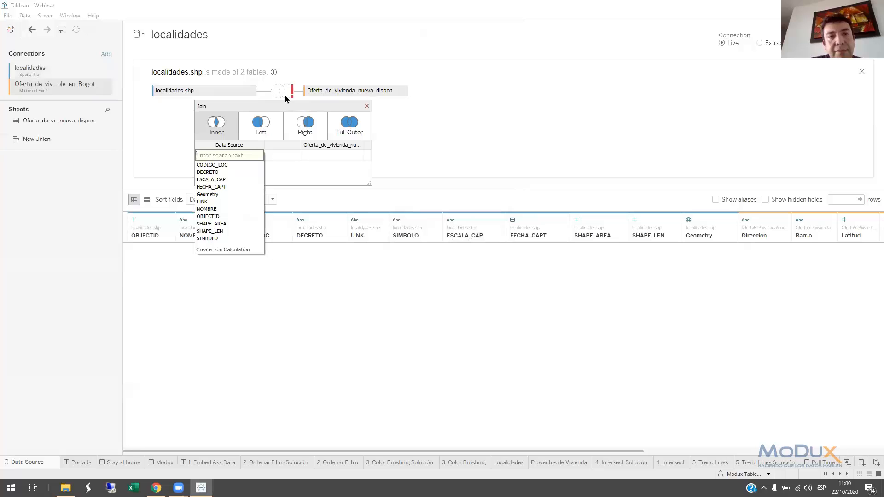
pyautogui.click(219, 194)
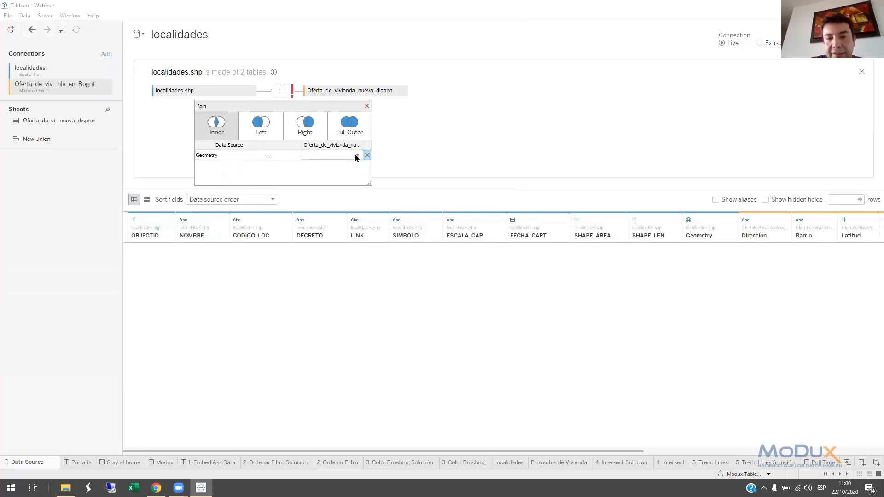
# Create the join calculation MAKEPOINT([Latitud],[Longitud]) for the housing offer side of the join clause
pyautogui.click(355, 158)
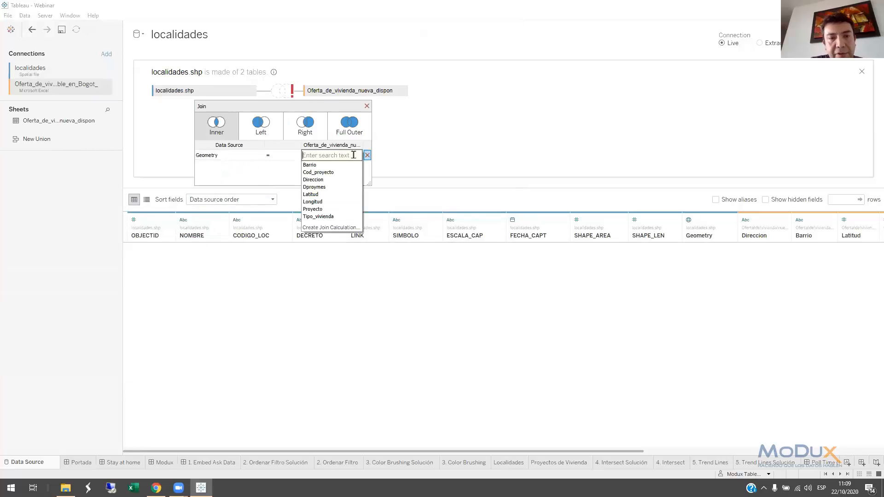
pyautogui.click(329, 228)
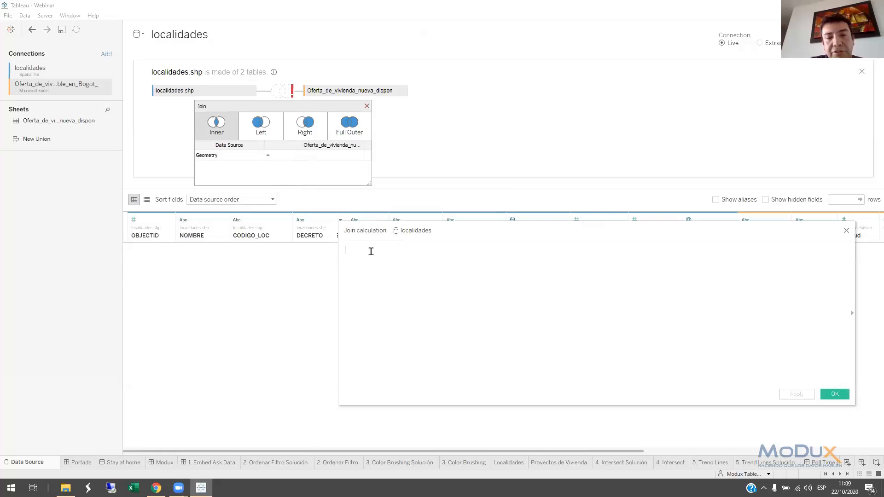
pyautogui.write('MA')
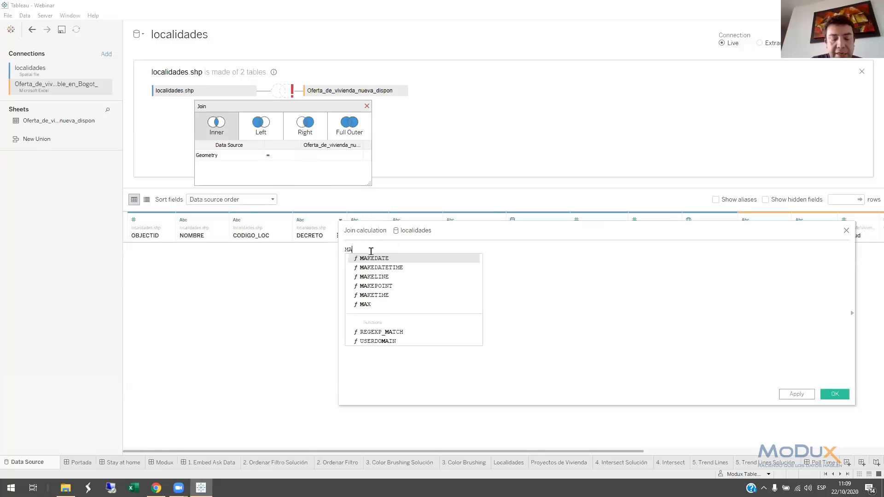
pyautogui.write('KEPOINT([Latitud]')
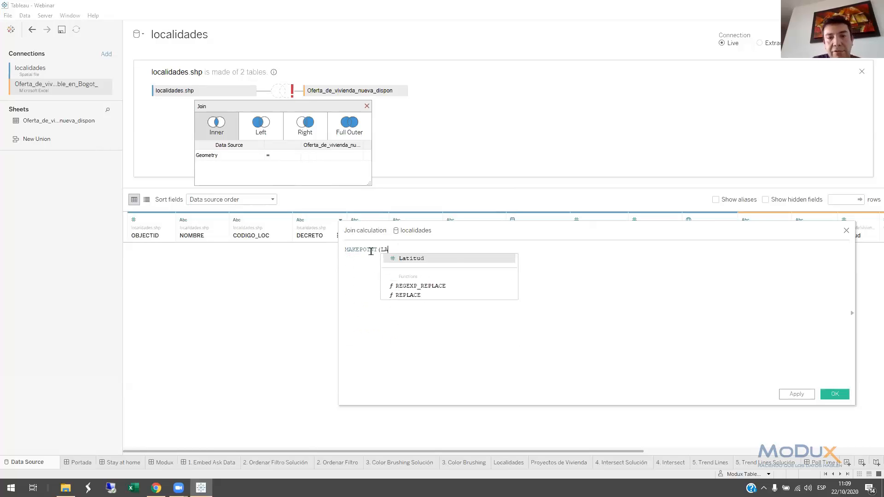
pyautogui.write(',[Longitud]')
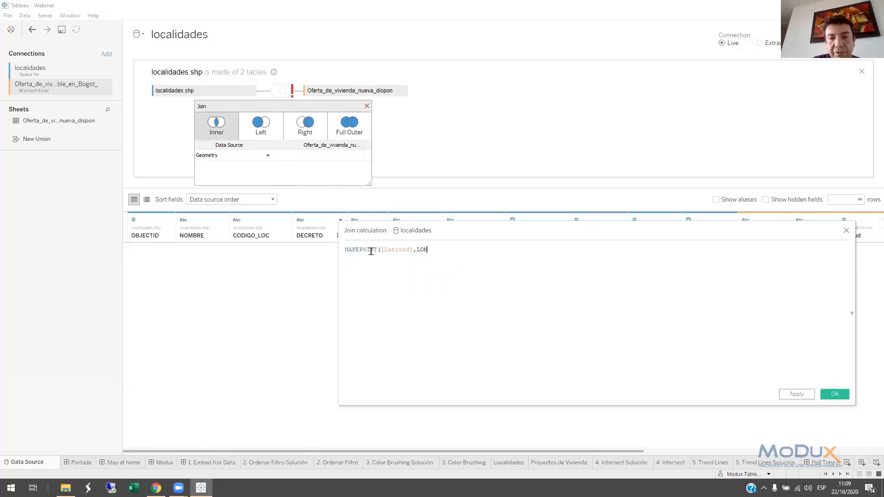
pyautogui.write(')')
pyautogui.scroll(4, 476, 276)
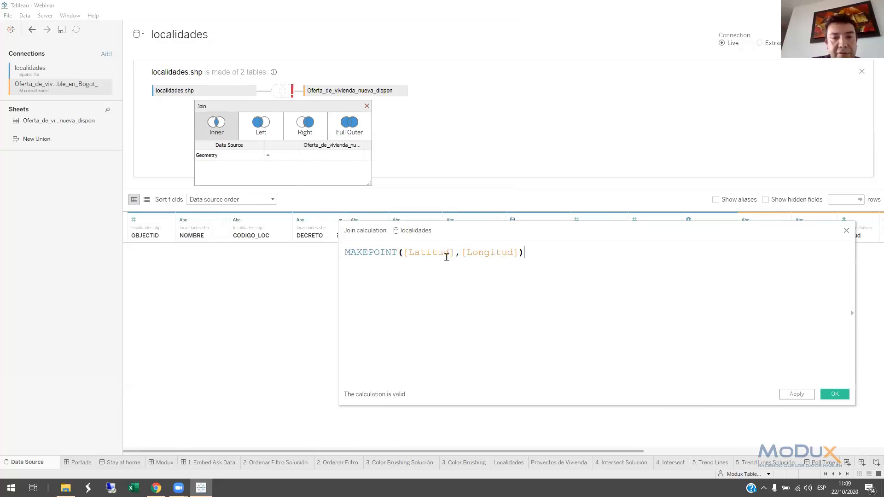
pyautogui.click(834, 394)
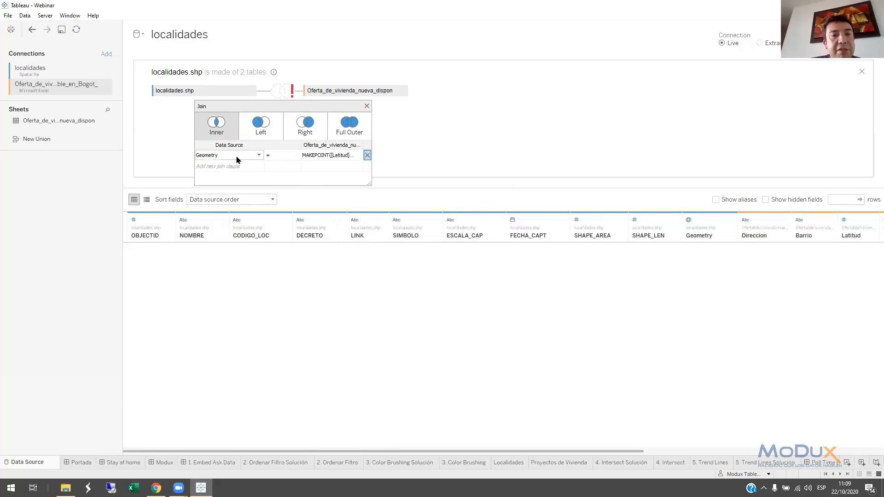
# Set the join operator between Geometry and the calculated point to Intersects and close the join settings
pyautogui.click(295, 156)
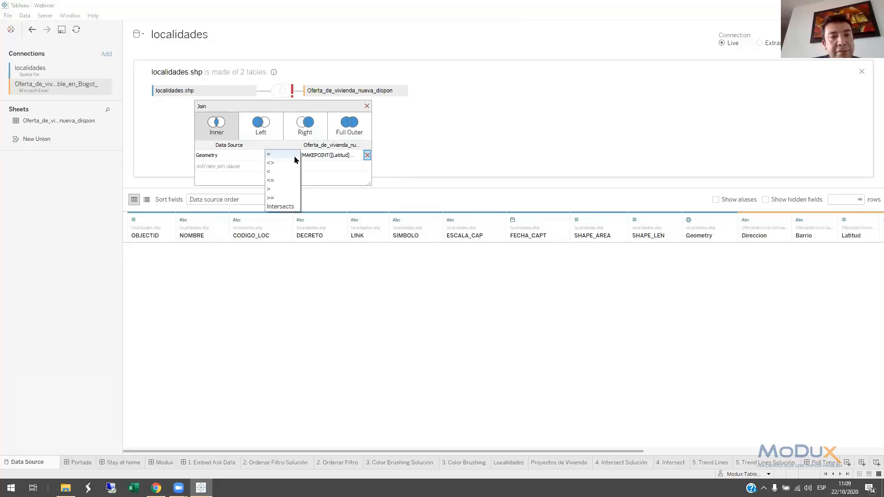
pyautogui.click(280, 207)
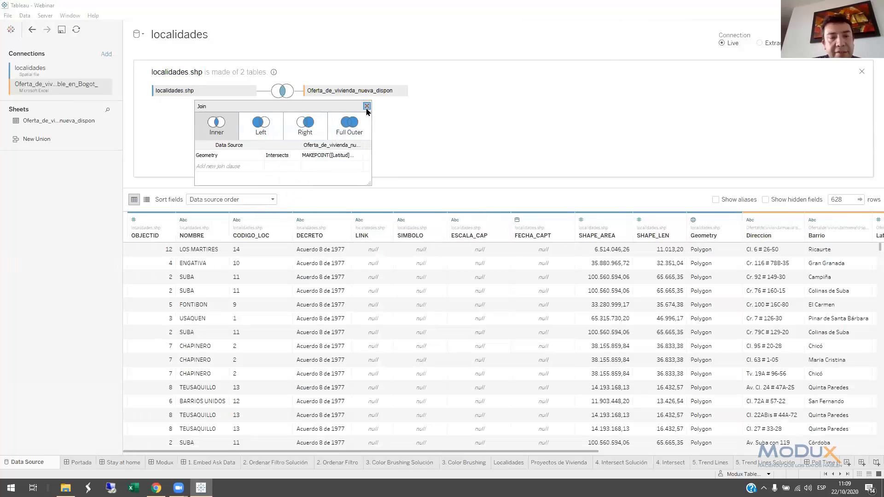
pyautogui.click(366, 108)
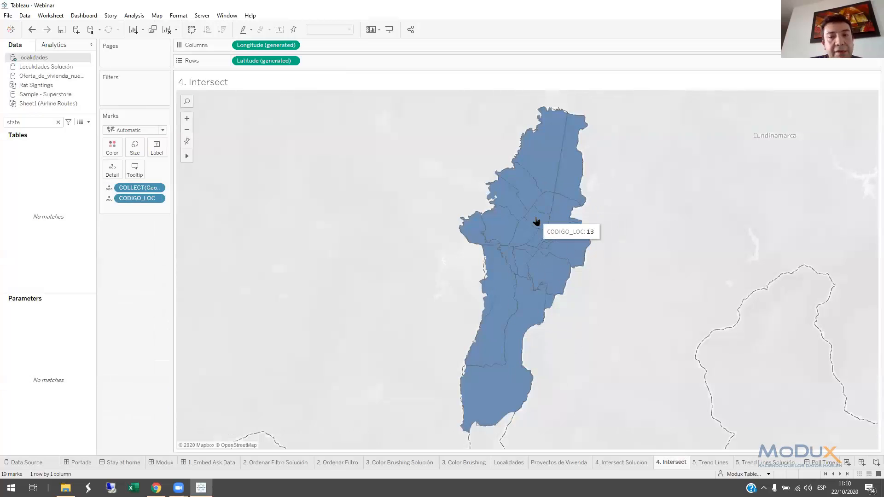
# Examine individual localities on the 4. Intersect map by selecting them one after another
pyautogui.click(536, 221)
pyautogui.click(523, 269)
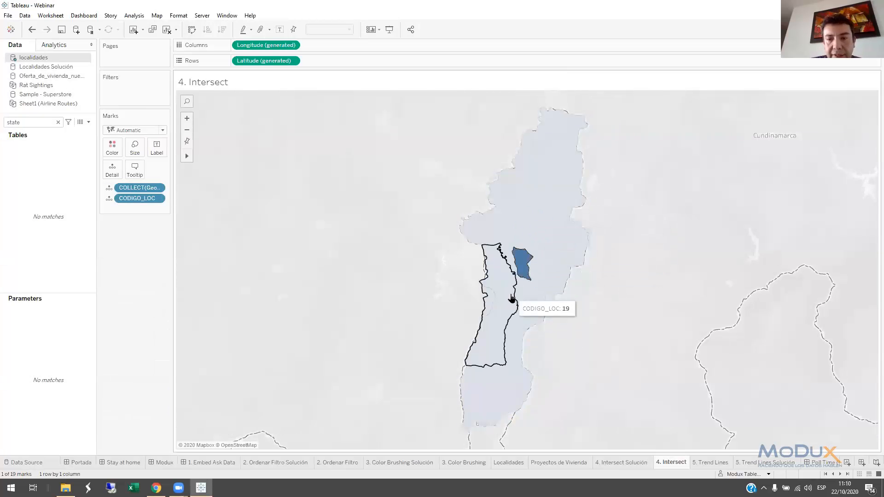
pyautogui.click(512, 299)
# Take CODIGO_LOC off the map's detail, clear the field search and add CODIGO_LOC back to split the map by locality
pyautogui.moveTo(136, 198); pyautogui.dragTo(272, 296)
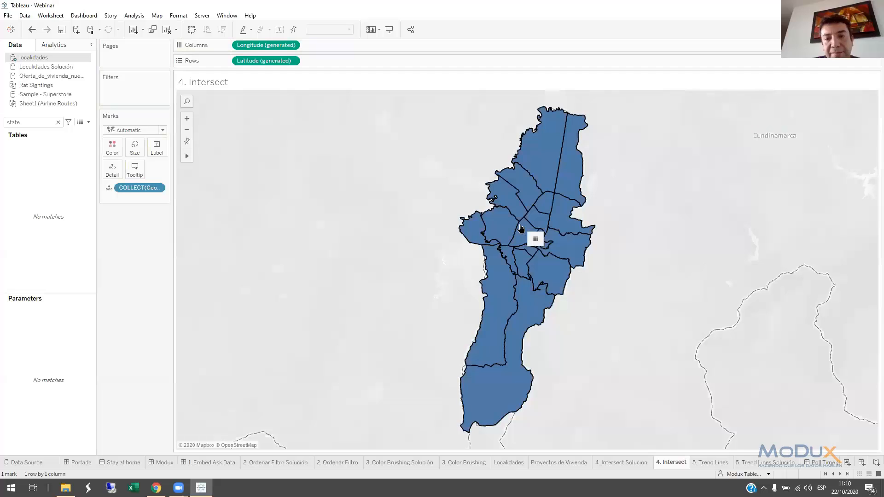
pyautogui.click(58, 121)
pyautogui.moveTo(46, 156); pyautogui.dragTo(92, 170)
pyautogui.click(529, 237)
pyautogui.click(537, 194)
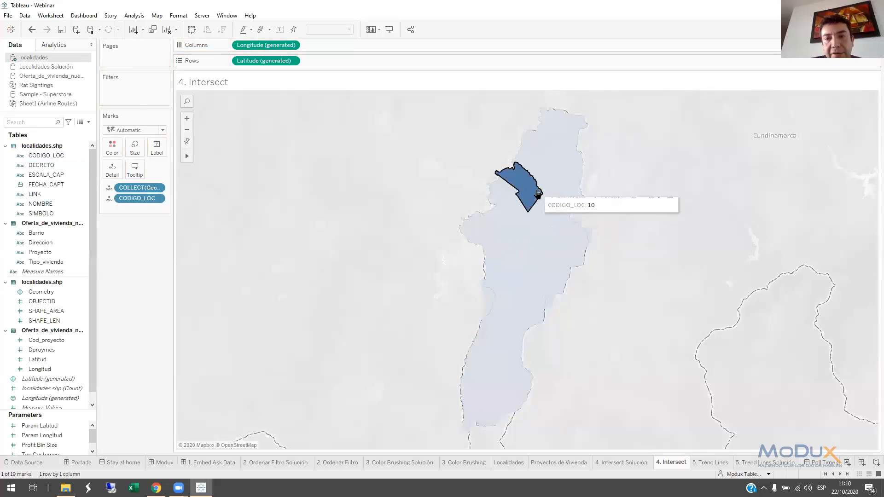
pyautogui.click(537, 193)
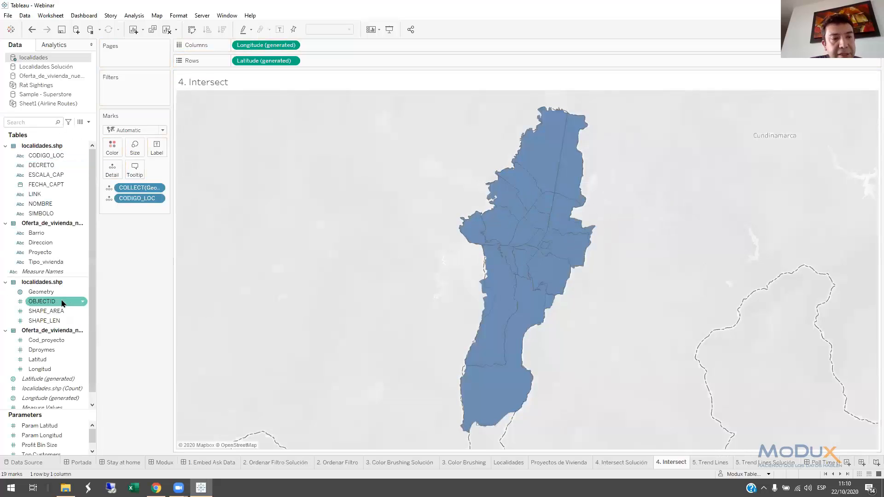
# Color the localities by the distinct count of Cod_proyecto and label them with the same measure
pyautogui.moveTo(57, 303); pyautogui.dragTo(120, 151)
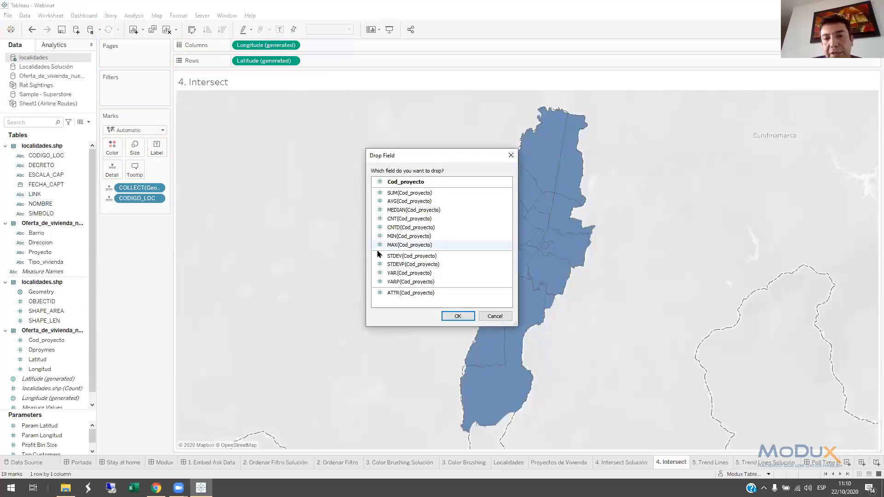
pyautogui.doubleClick(411, 227)
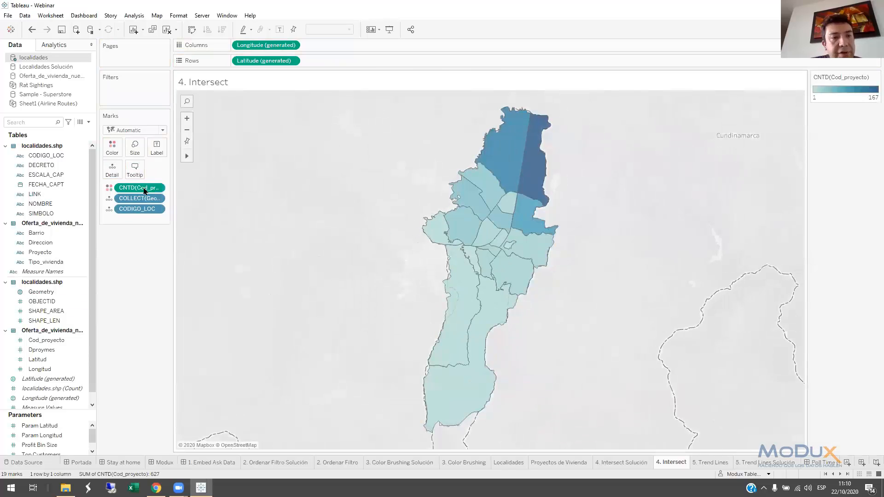
pyautogui.moveTo(136, 189); pyautogui.dragTo(160, 152)
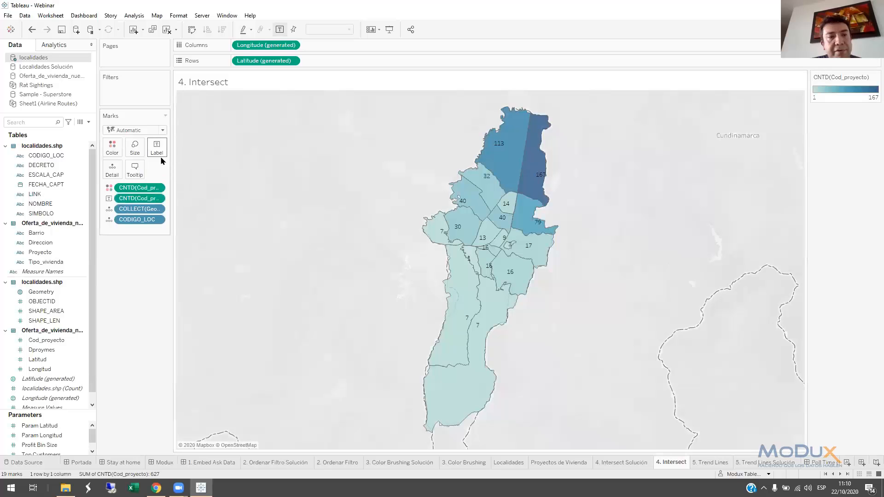
# Set the font size of the map's mark labels to 16 and check the northeastern locality's details
pyautogui.click(213, 208)
pyautogui.click(207, 234)
pyautogui.click(197, 288)
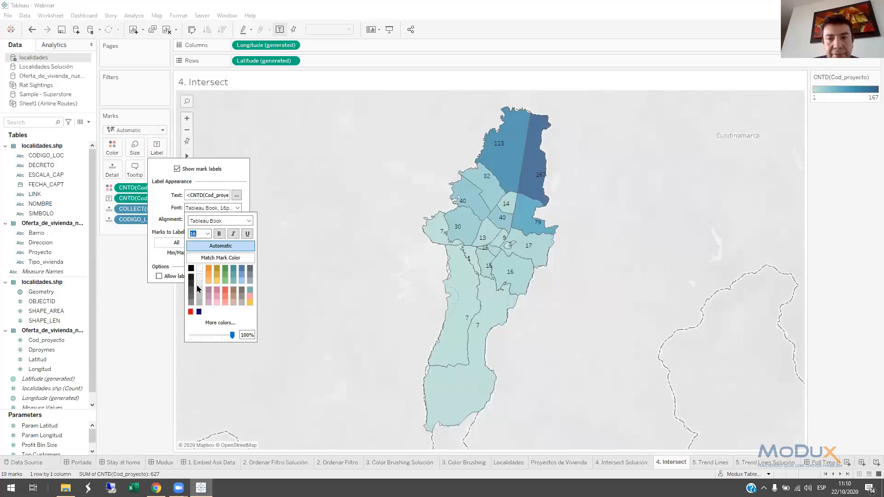
pyautogui.click(270, 218)
pyautogui.moveTo(540, 160)
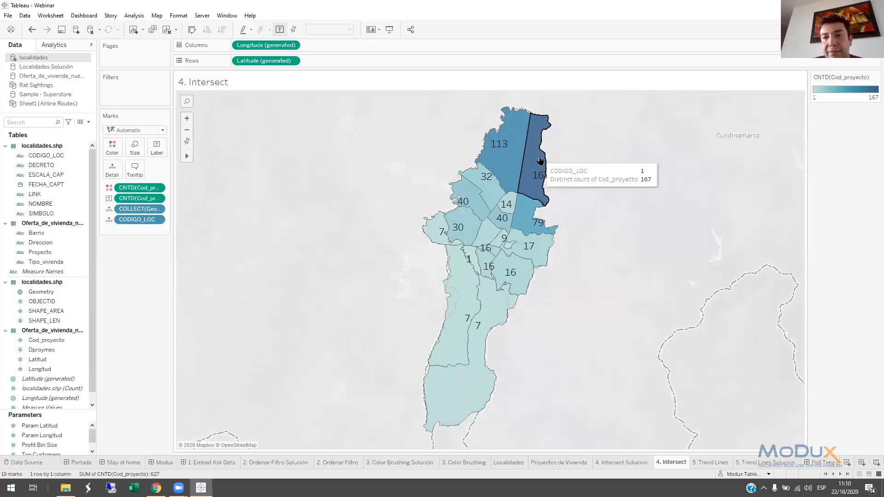
# View the 5. Trend Lines sheet, bring up 5. Trend Lines Solución and duplicate SUM(Sales) on its rows
pyautogui.click(709, 463)
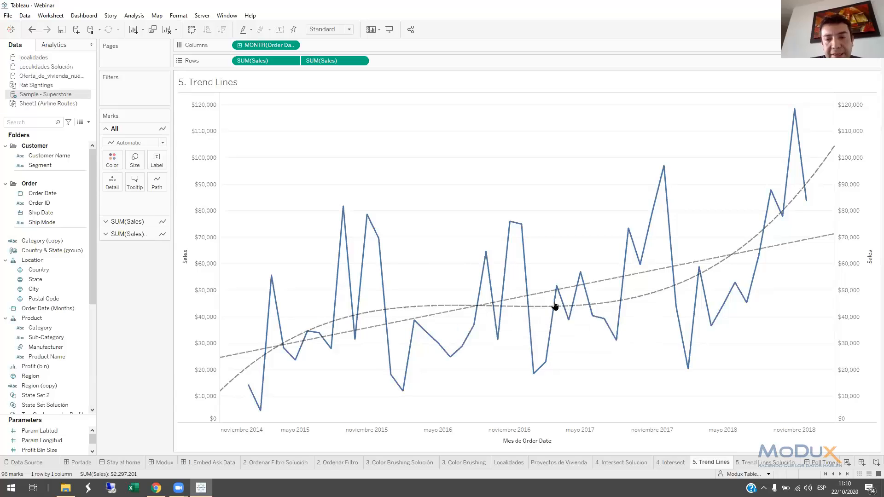
pyautogui.click(766, 463)
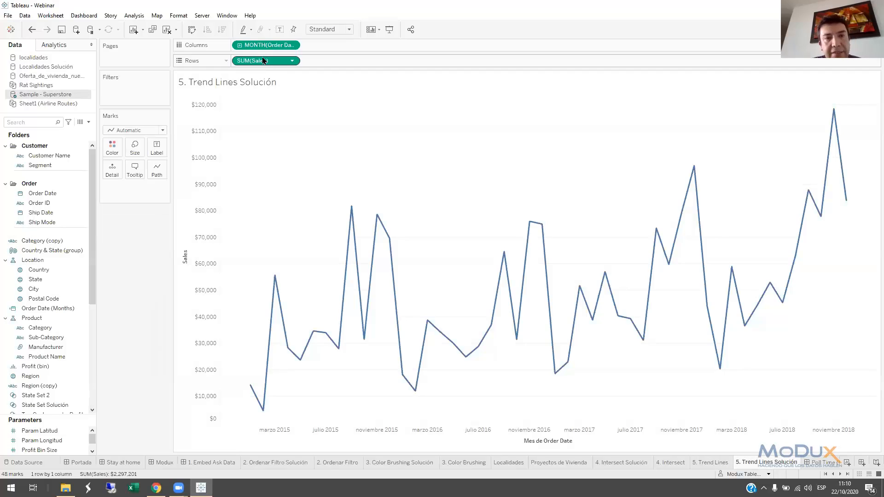
pyautogui.moveTo(260, 62); pyautogui.dragTo(323, 65)
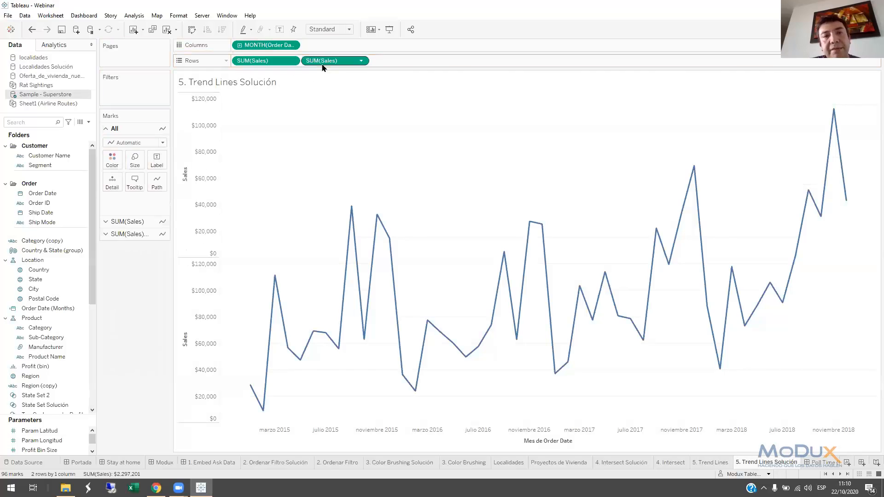
# Show trend lines on both the upper and the lower Sales line charts
pyautogui.rightClick(312, 173)
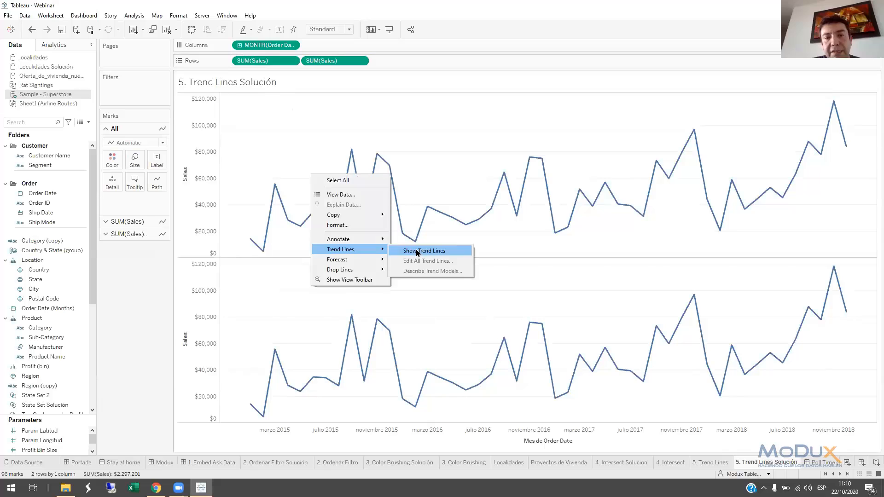
pyautogui.click(415, 251)
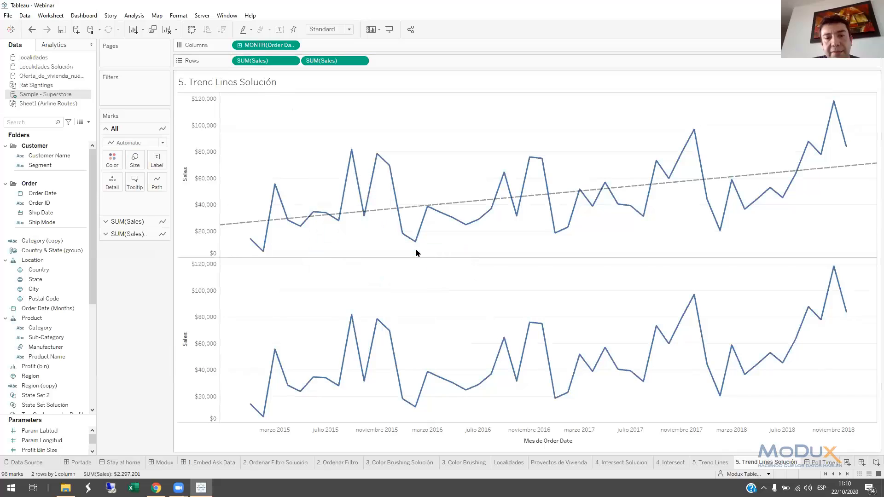
pyautogui.rightClick(422, 312)
pyautogui.moveTo(453, 388)
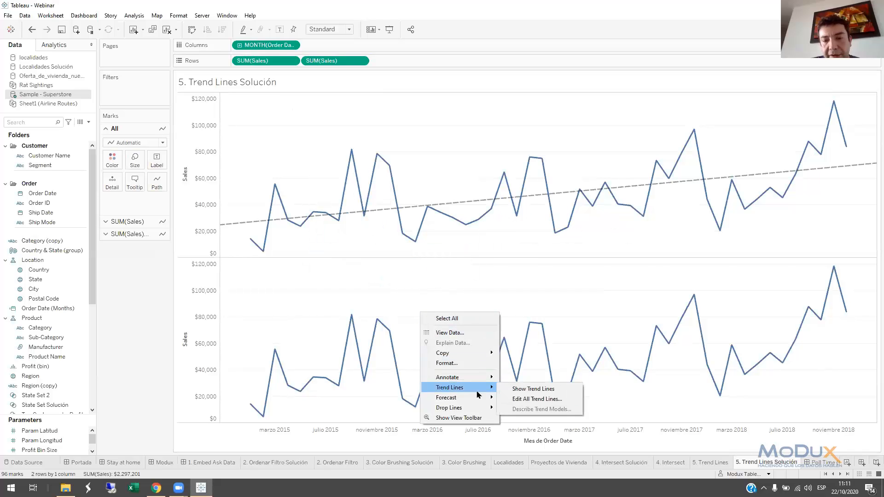
pyautogui.click(527, 390)
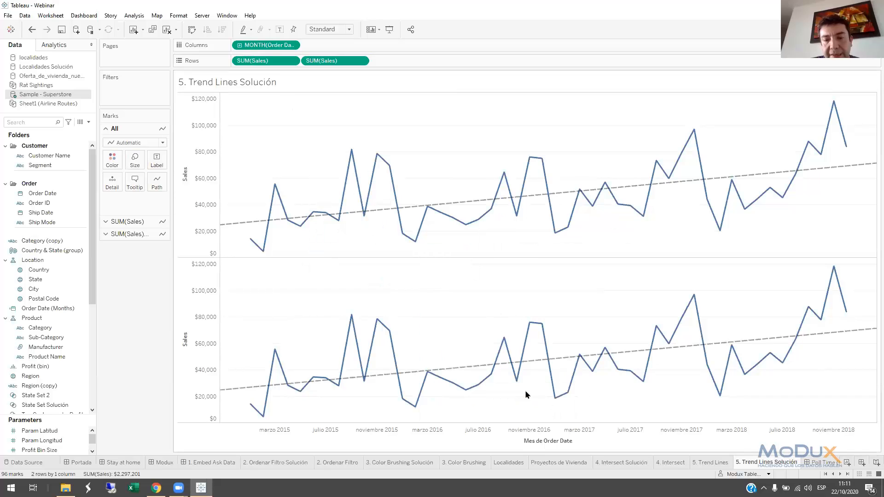
# Change the lower Sales chart's trend line to a polynomial model of degree 3
pyautogui.click(471, 367)
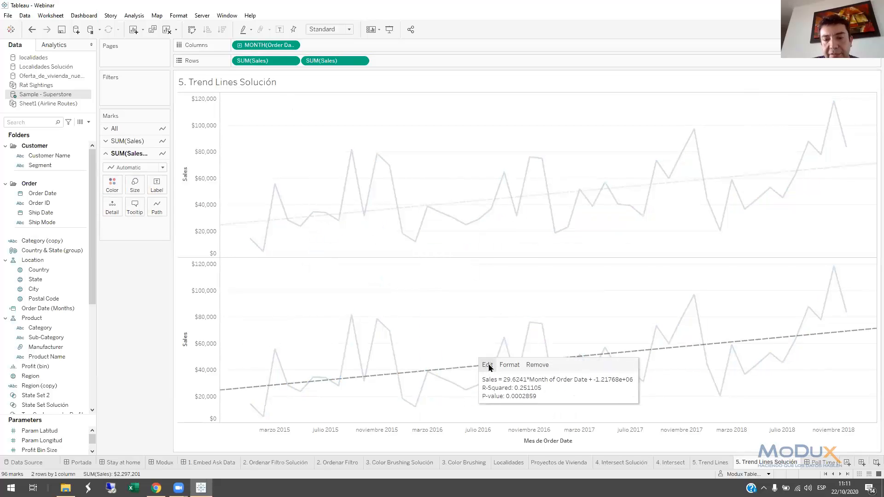
pyautogui.click(488, 365)
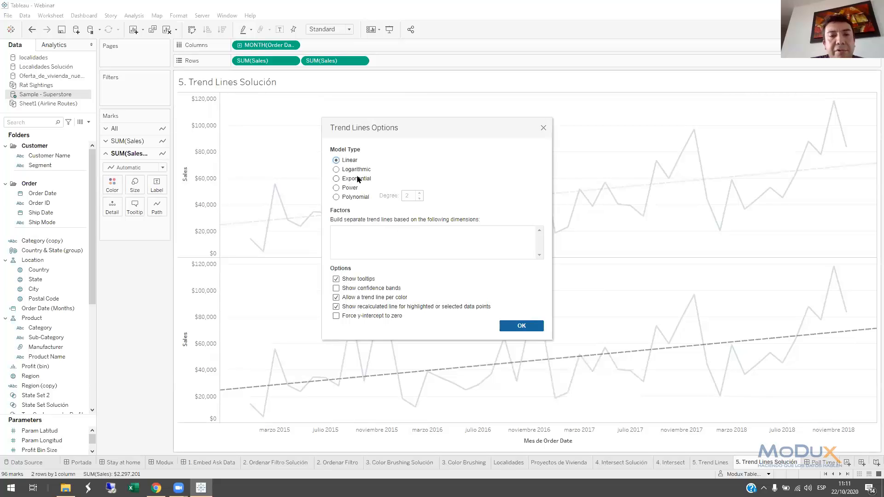
pyautogui.click(336, 198)
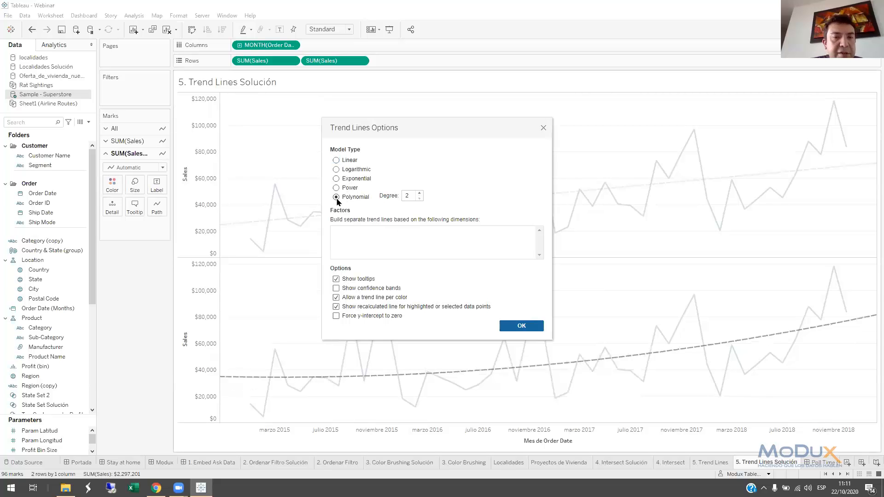
pyautogui.click(419, 194)
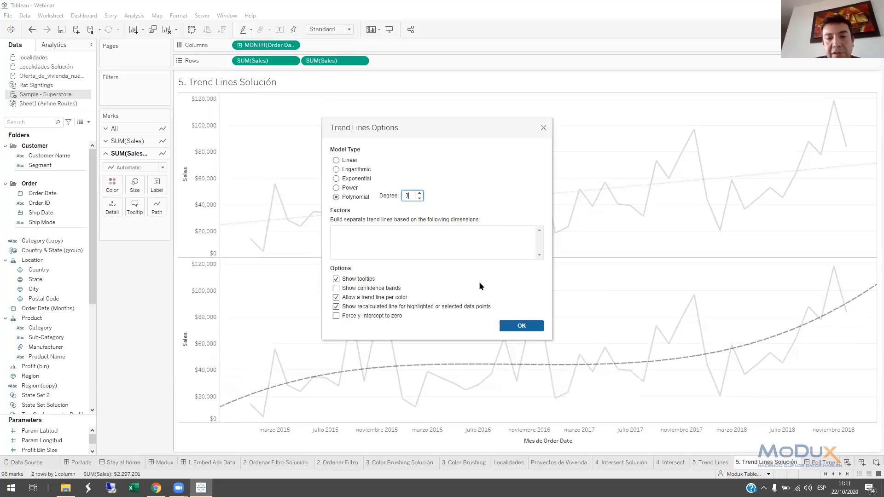
pyautogui.click(520, 325)
# Combine the two Sales charts into a single dual-axis view
pyautogui.click(221, 323)
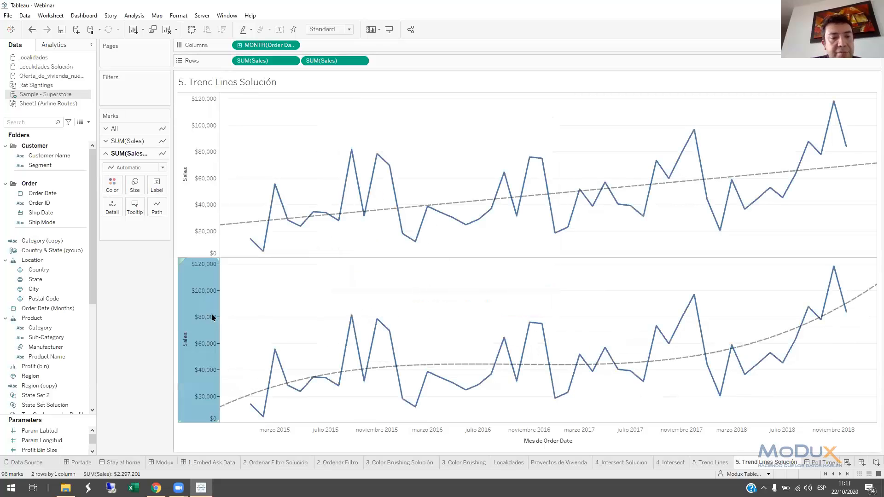
pyautogui.rightClick(221, 323)
pyautogui.click(244, 359)
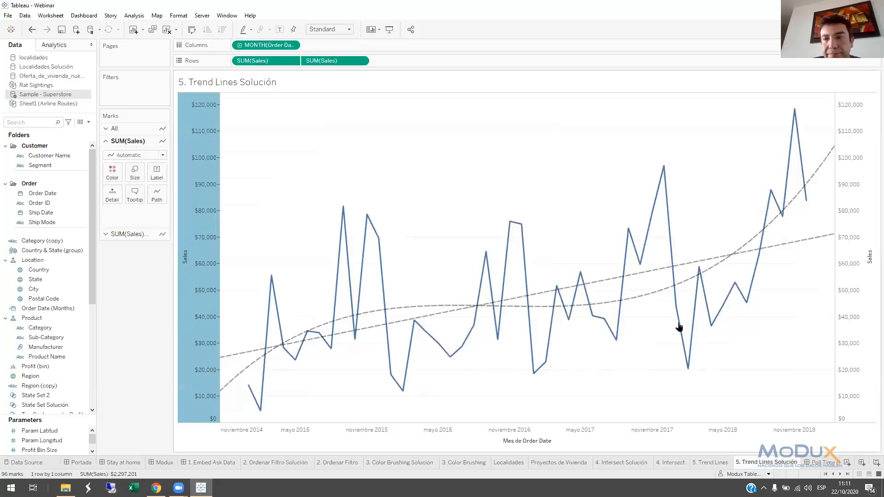
pyautogui.click(860, 188)
pyautogui.rightClick(860, 188)
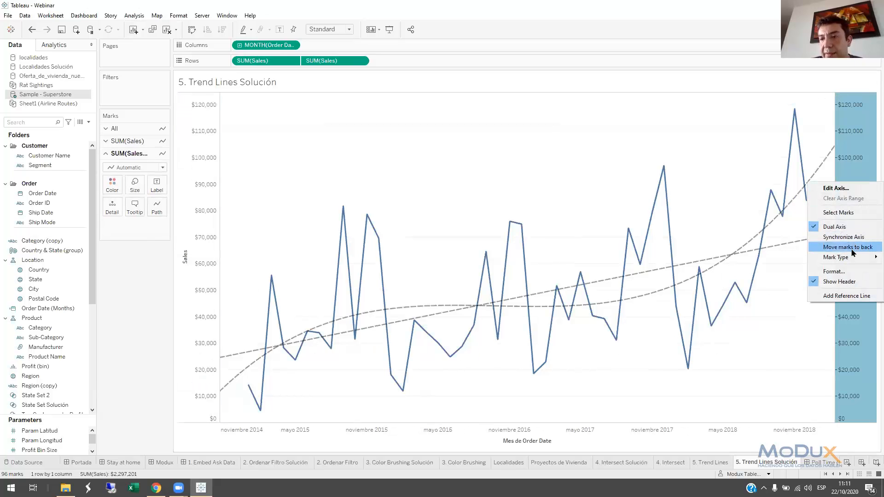
pyautogui.click(850, 282)
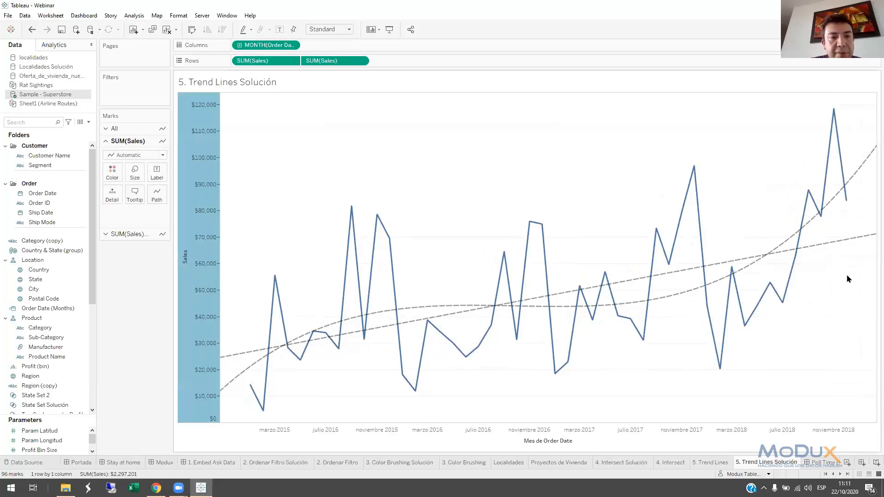
pyautogui.click(32, 29)
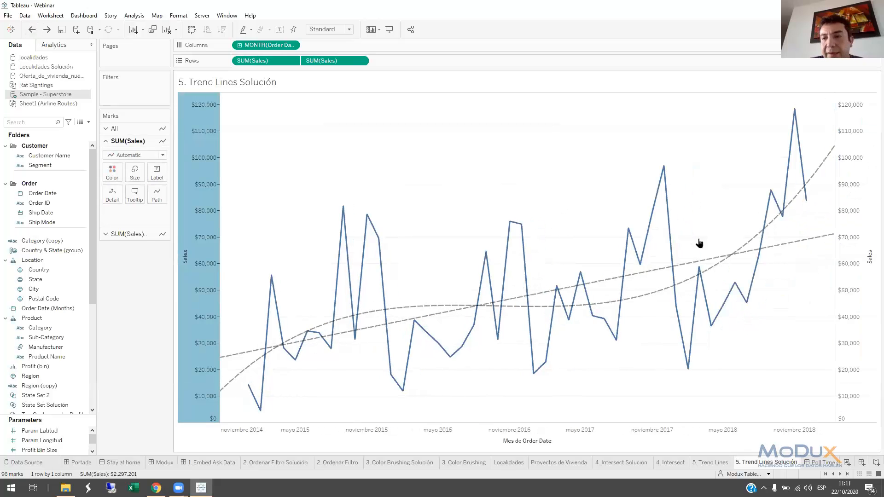
# Synchronize the secondary Sales axis with the primary one and hide the secondary axis header
pyautogui.rightClick(842, 189)
pyautogui.click(838, 245)
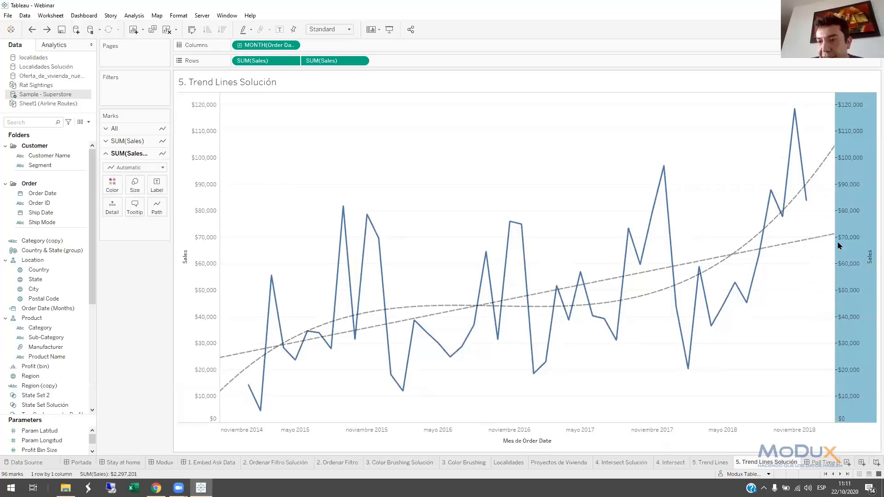
pyautogui.rightClick(849, 206)
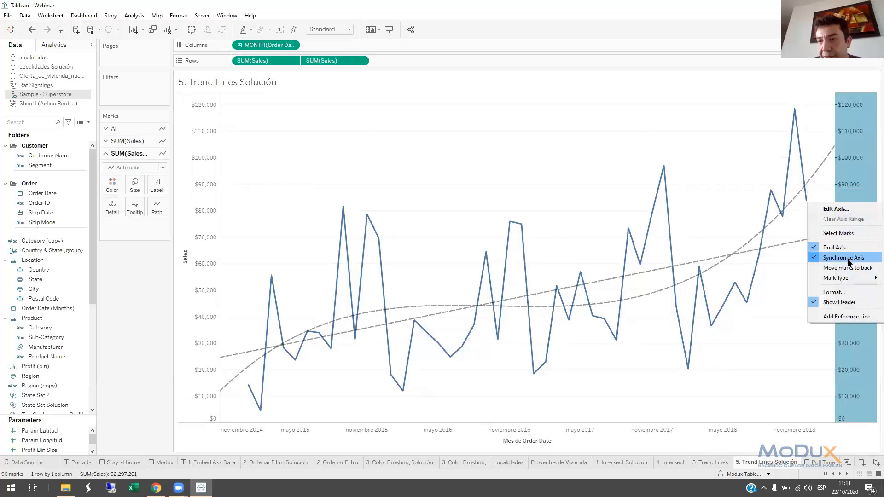
pyautogui.click(842, 302)
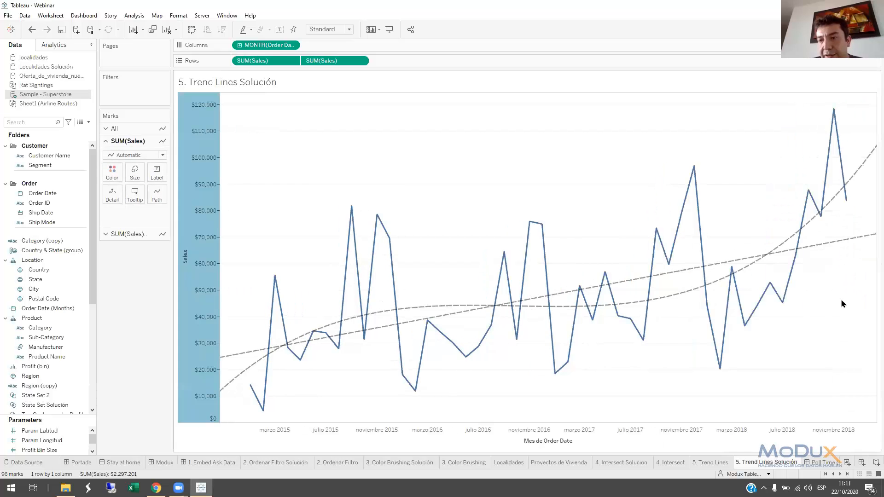
pyautogui.click(432, 188)
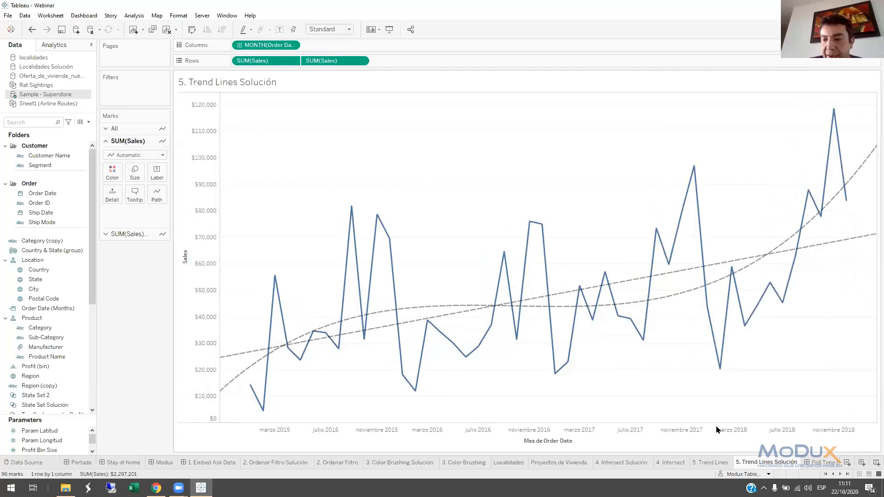
# Bring up the Poll Time (6) dashboard
pyautogui.click(819, 462)
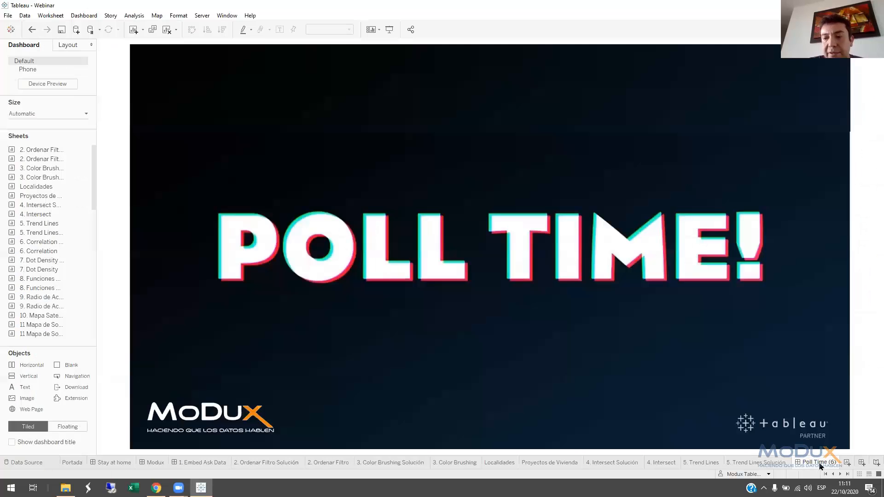
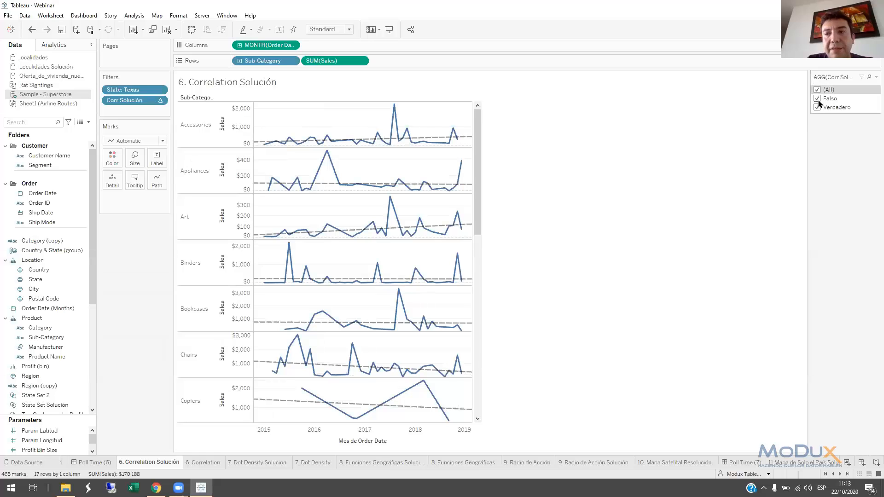
# Compare the sub-category charts on the correlation solution sheet by filtering Corr Solución to Verdadero only and to Falso only
pyautogui.click(816, 99)
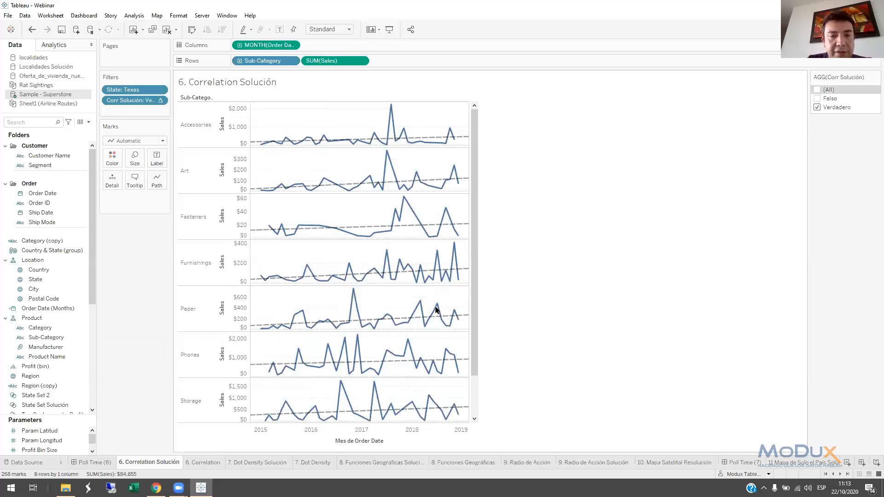
pyautogui.click(817, 98)
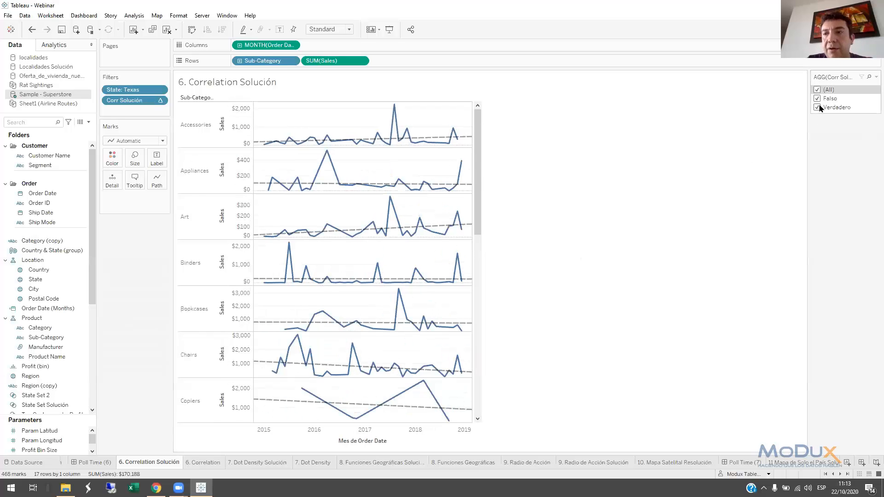
pyautogui.click(817, 107)
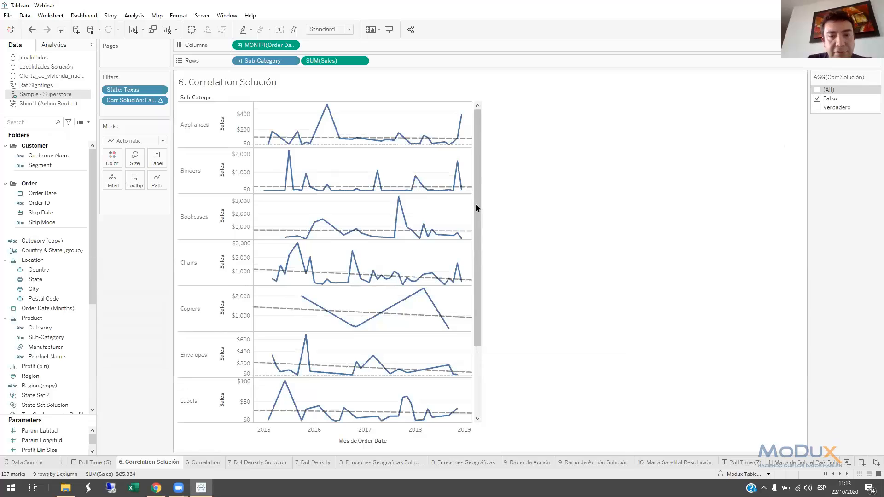
pyautogui.scroll(-3, 482, 281)
pyautogui.scroll(-2, 481, 282)
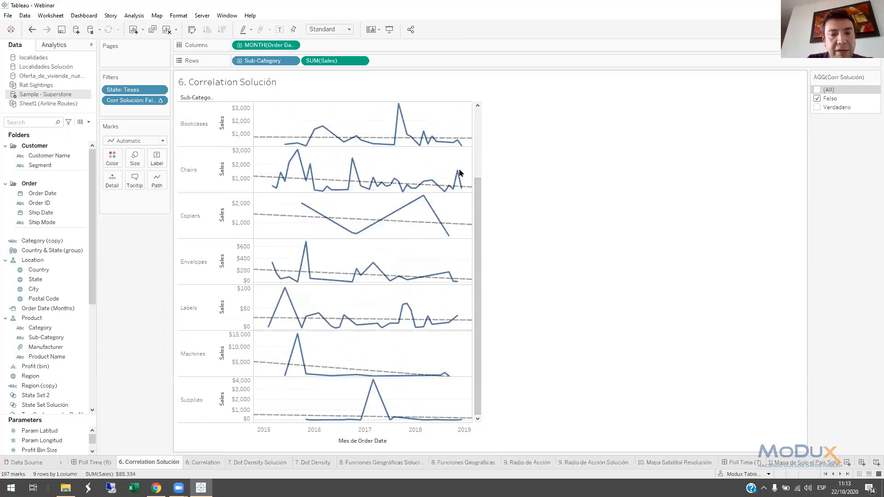
pyautogui.scroll(2, 474, 180)
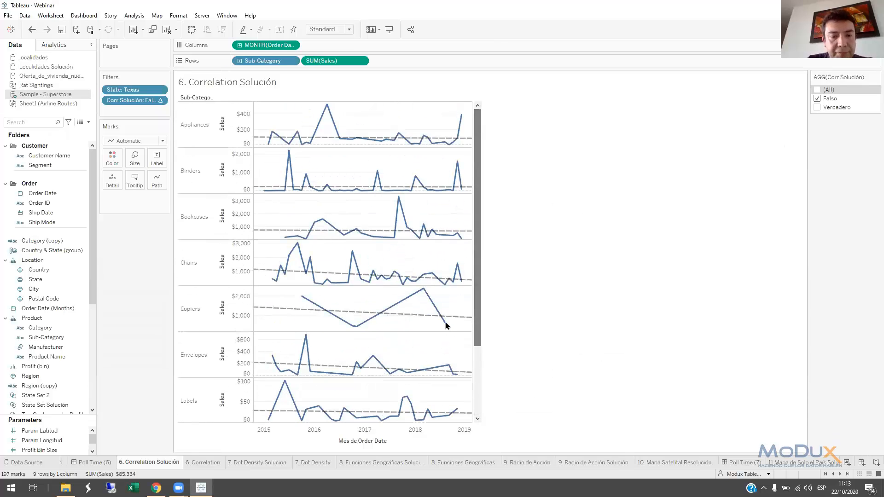
# Create a calculated field named Relación on the 6. Correlation sheet
pyautogui.click(206, 462)
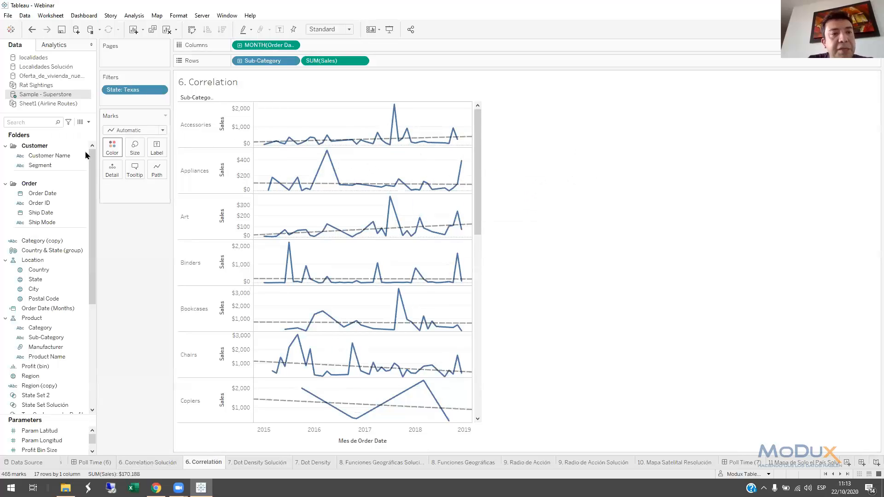
pyautogui.click(89, 123)
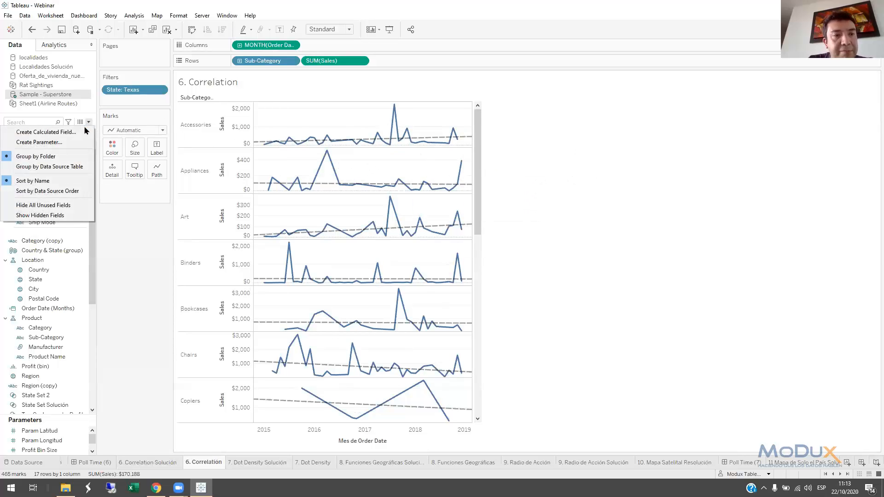
pyautogui.click(51, 126)
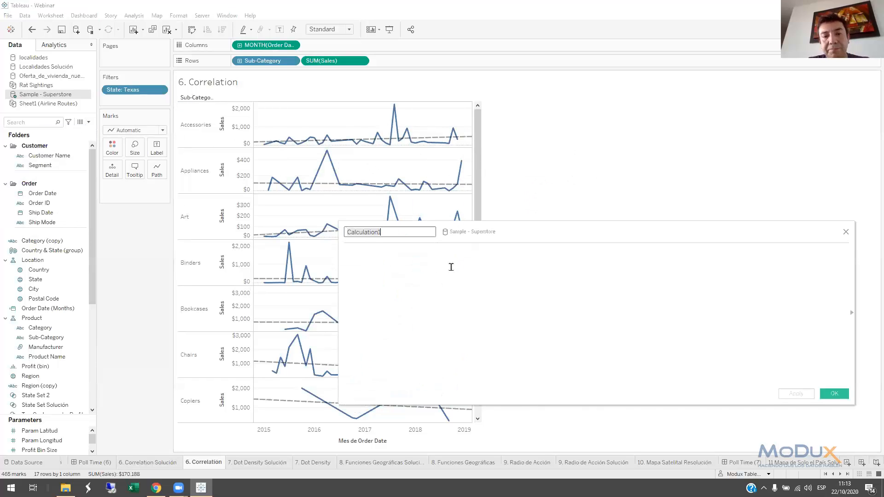
pyautogui.write('rL')
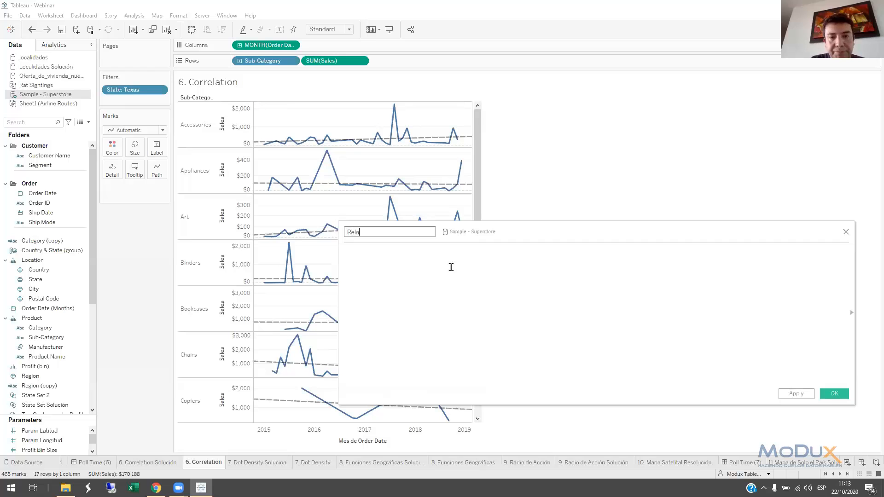
pyautogui.write('lación')
# Write the Relación formula as WINDOW_CORR(DATETRUNC('month', [Order Date]),SUM([Sales])), reusing the order month and sales fields from the view
pyautogui.click(451, 267)
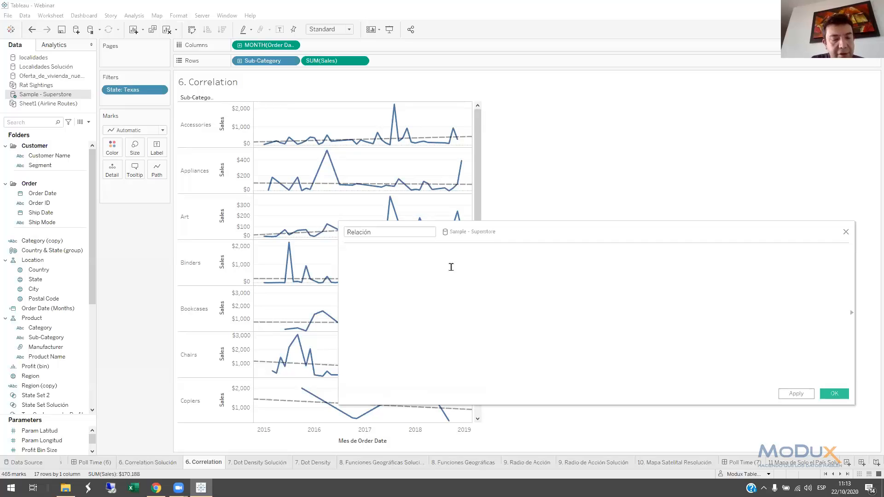
pyautogui.write('WINDOW')
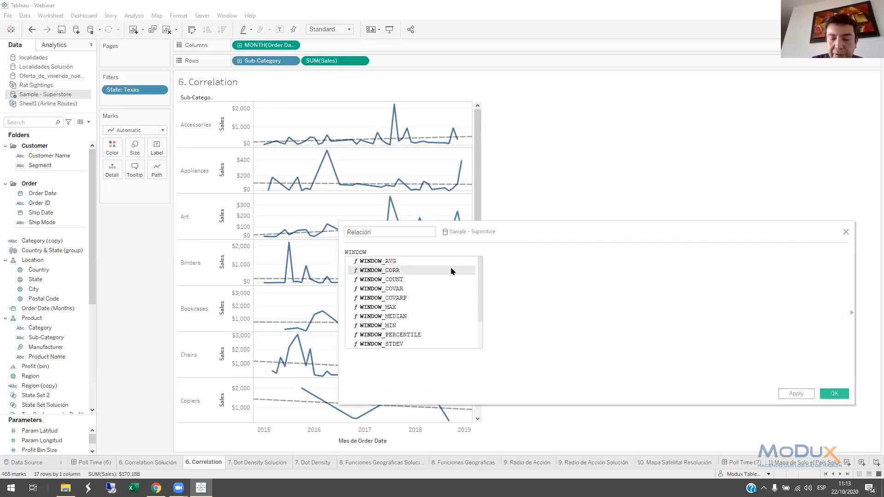
pyautogui.click(451, 270)
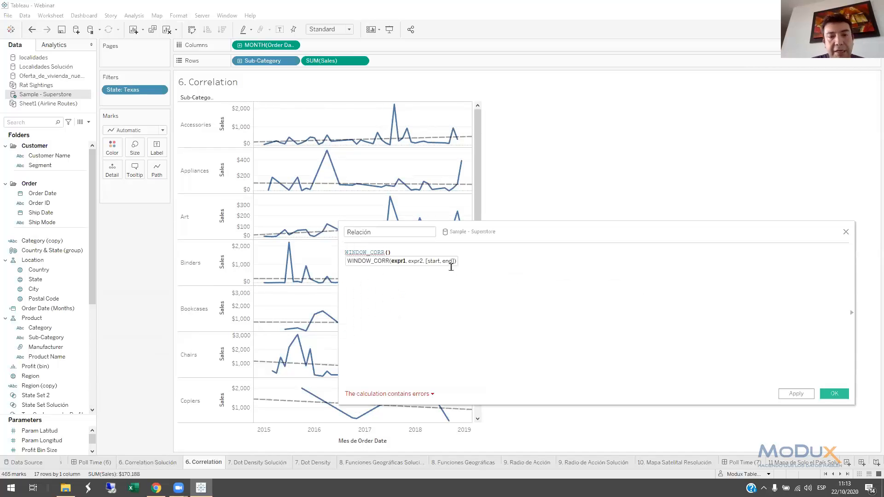
pyautogui.moveTo(275, 46); pyautogui.dragTo(389, 263)
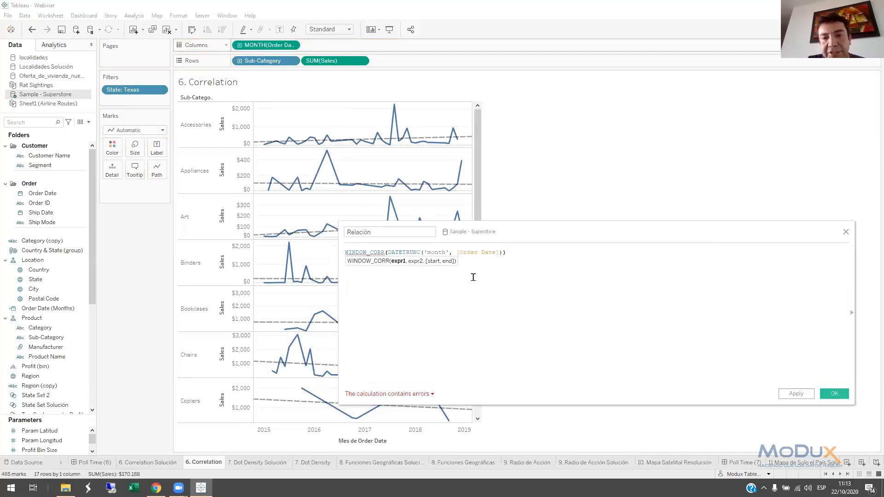
pyautogui.write(',')
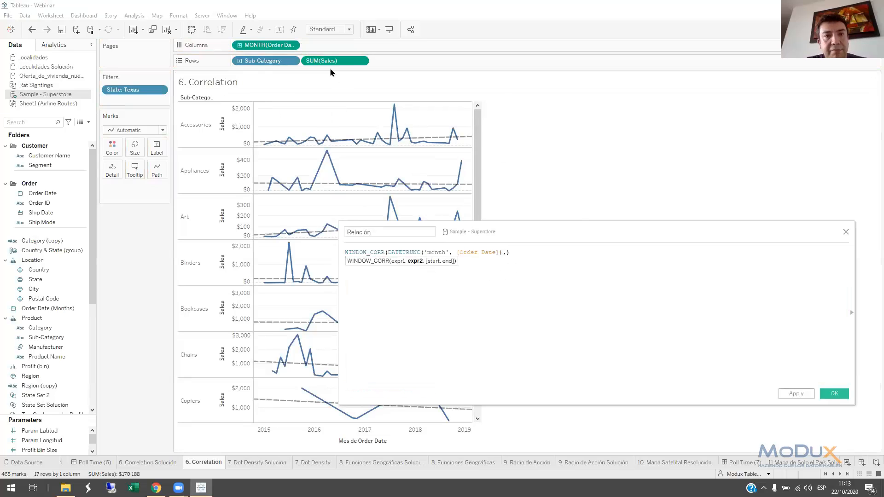
pyautogui.moveTo(324, 68); pyautogui.dragTo(512, 270)
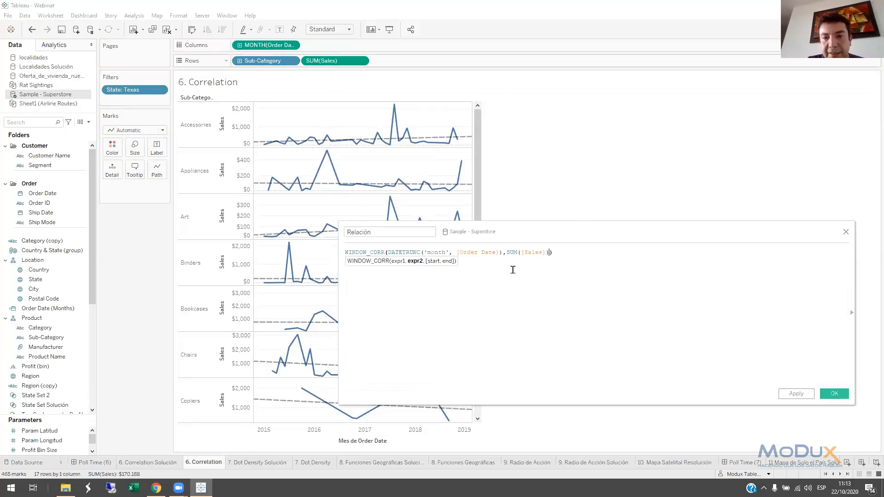
pyautogui.click(548, 273)
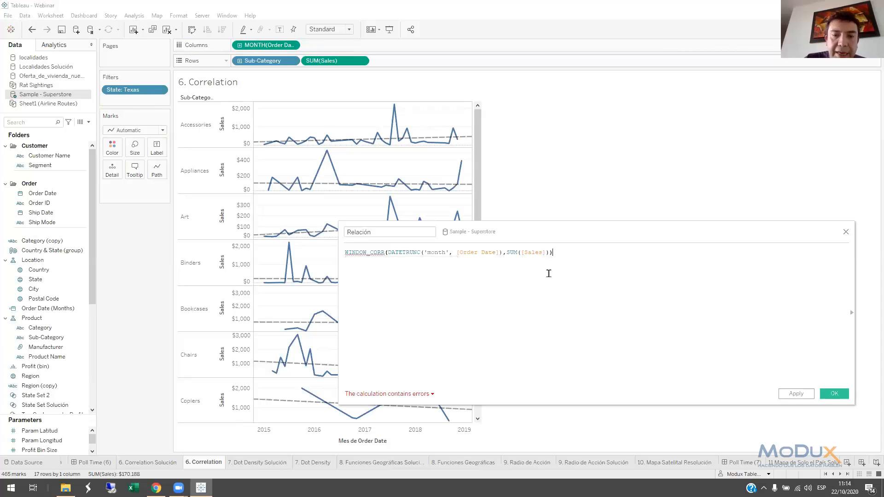
# Check the formula error and wrap the DATETRUNC argument in ATTR(FLOAT(...)) inside WINDOW_CORR
pyautogui.click(405, 394)
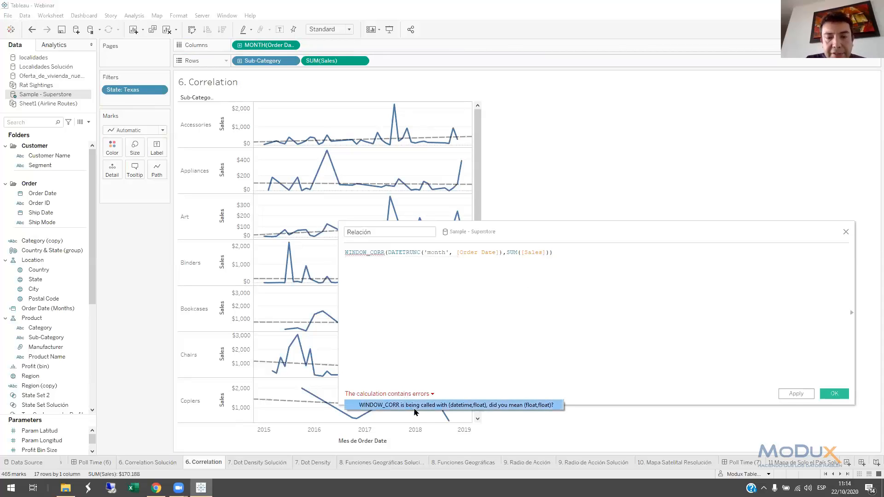
pyautogui.click(389, 251)
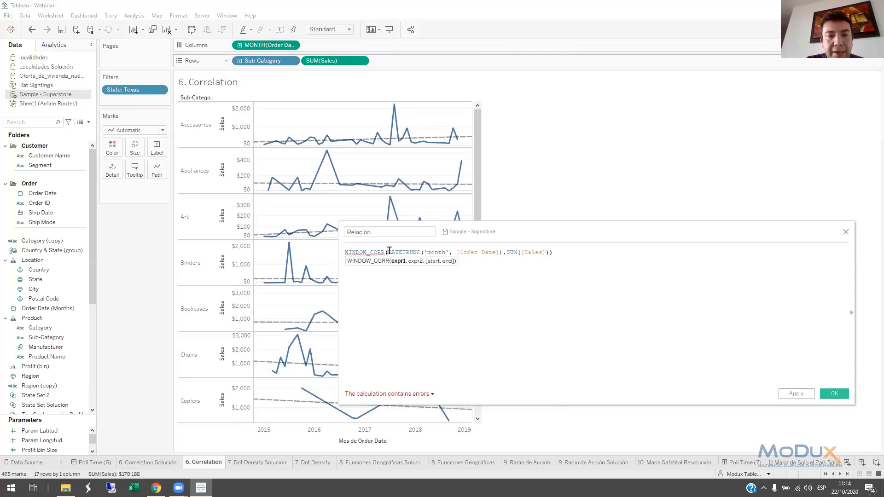
pyautogui.write('a')
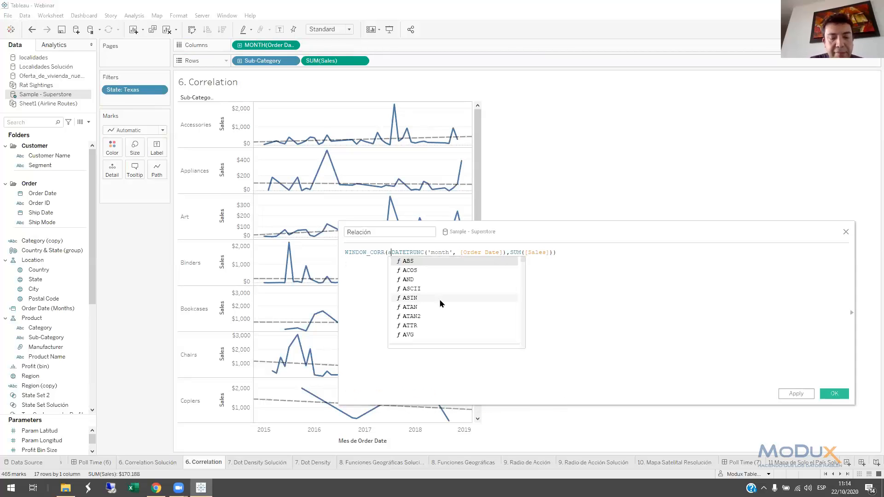
pyautogui.press('BackSpace')
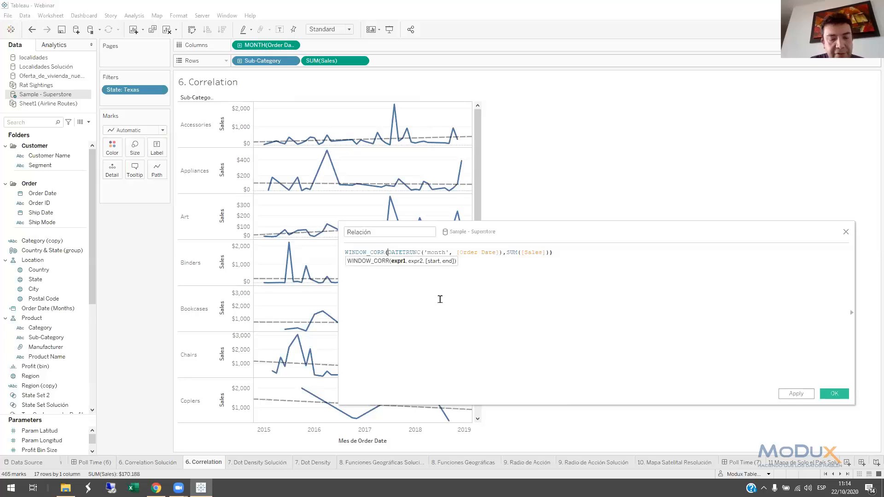
pyautogui.write('ATTR')
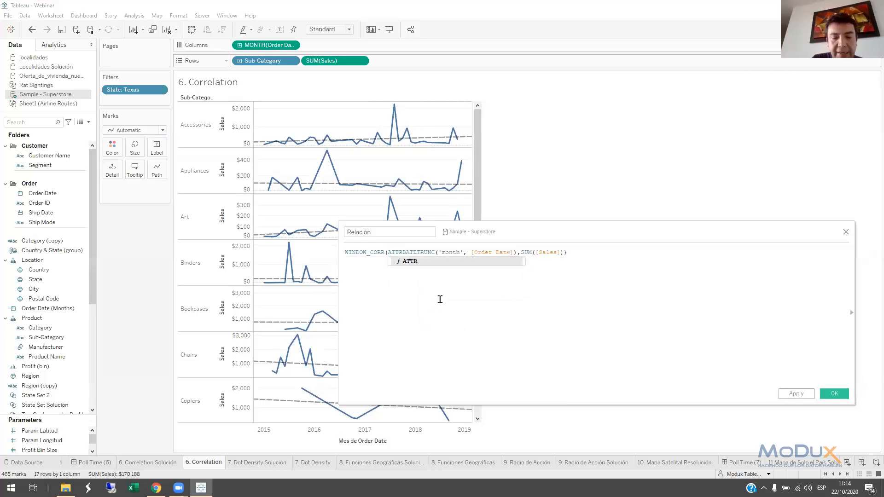
pyautogui.write('(')
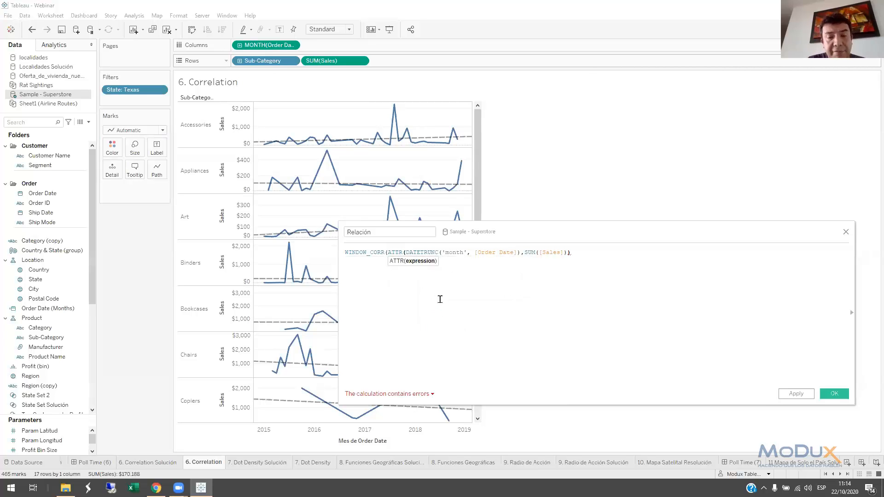
pyautogui.write('FLOAT')
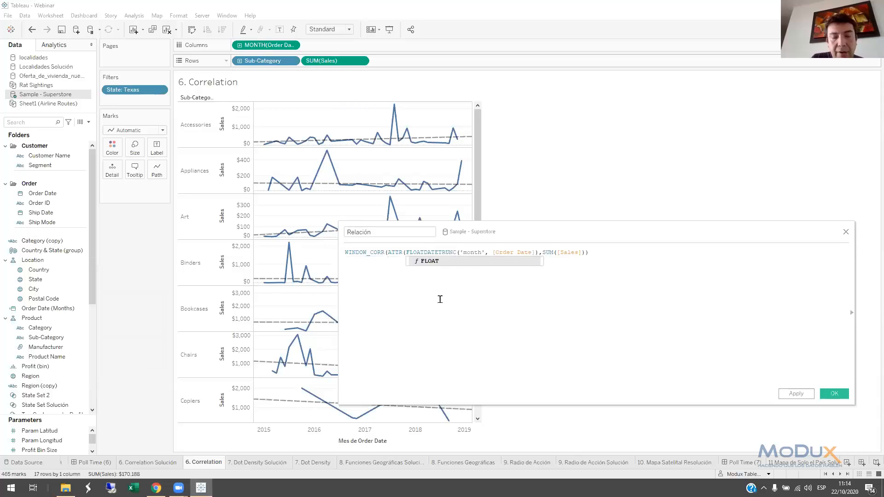
pyautogui.write('(')
pyautogui.press('Right')
pyautogui.press('Right')
pyautogui.press('Right')
pyautogui.press('Right')
pyautogui.press('Right')
pyautogui.press('Right')
pyautogui.press('Right')
pyautogui.press('Right')
pyautogui.press('Right')
pyautogui.press('Right')
pyautogui.press('Right')
pyautogui.press('Right')
pyautogui.press('Right')
pyautogui.press('Right')
pyautogui.press('Right')
pyautogui.press('Right')
pyautogui.press('Right')
pyautogui.press('Right')
pyautogui.press('Right')
pyautogui.press('Right')
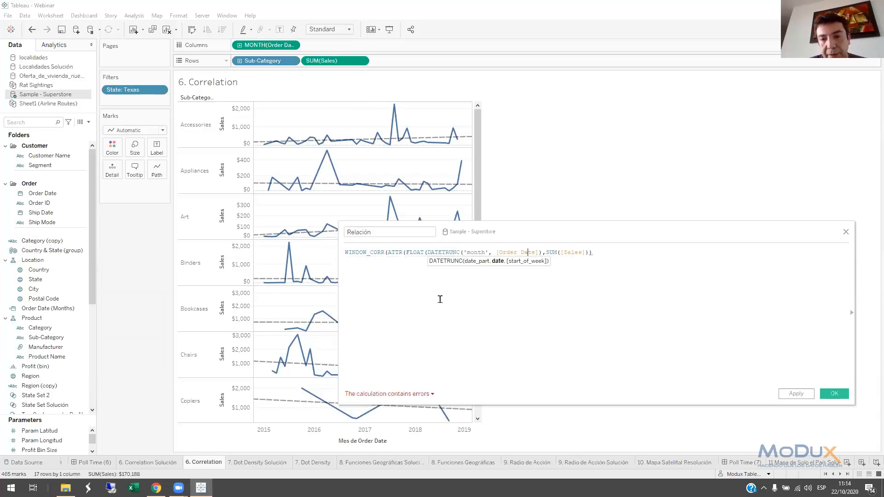
pyautogui.write(')')
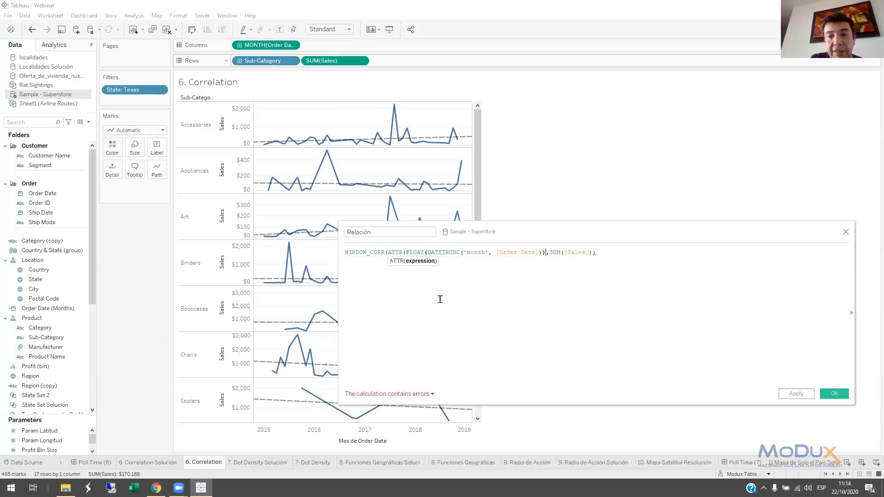
pyautogui.write(')')
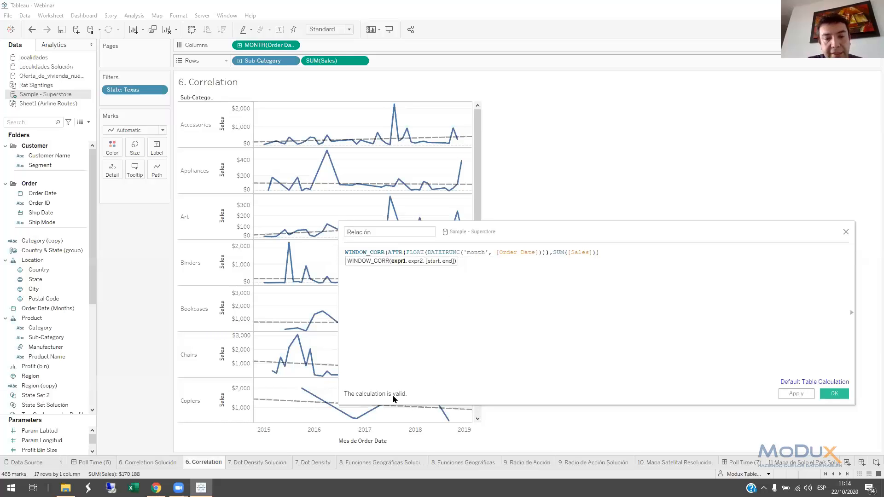
# Append >0 to the end of the WINDOW_CORR formula and save the Relación calculated field
pyautogui.keyDown('ctrl'); pyautogui.scroll(3, 446, 322); pyautogui.keyUp('ctrl')
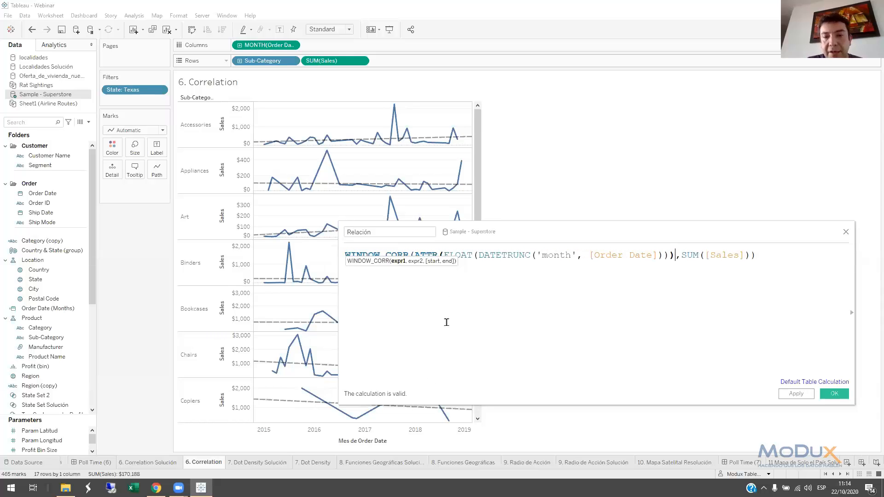
pyautogui.click(769, 257)
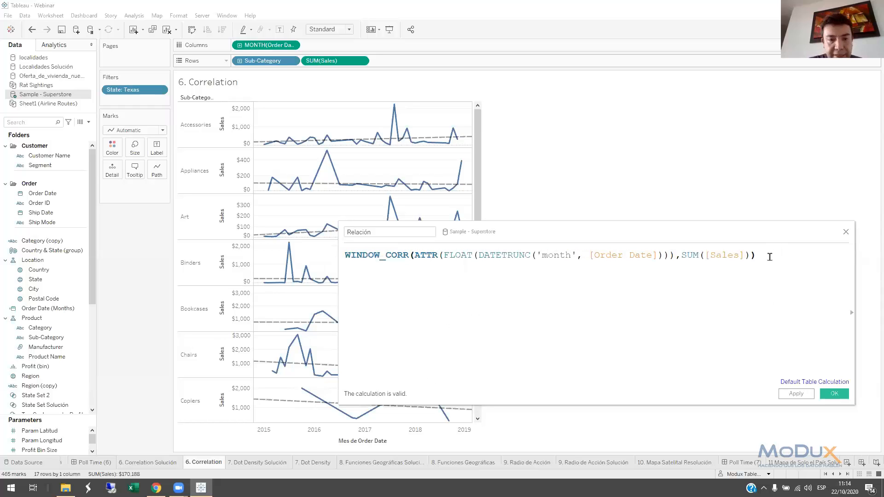
pyautogui.write('>')
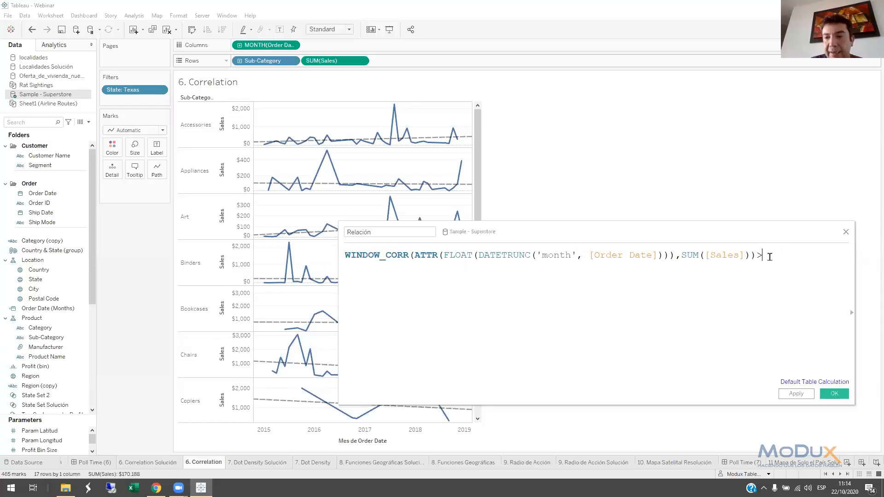
pyautogui.write('0')
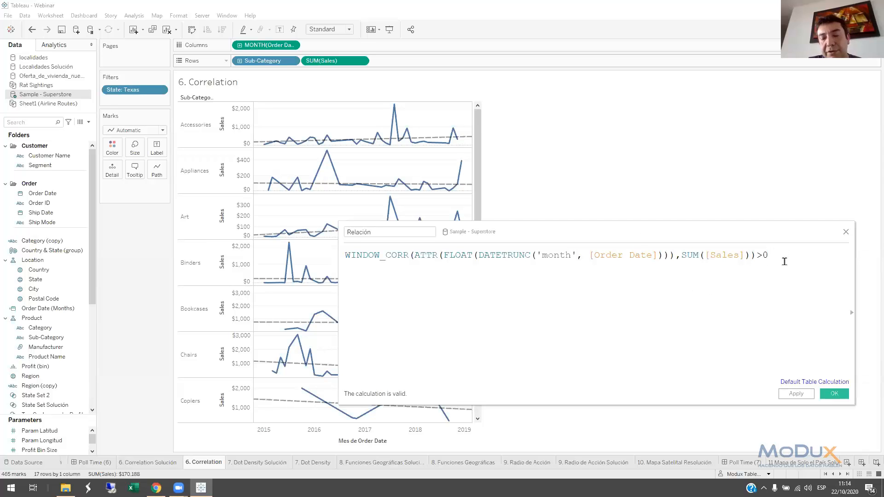
pyautogui.click(836, 392)
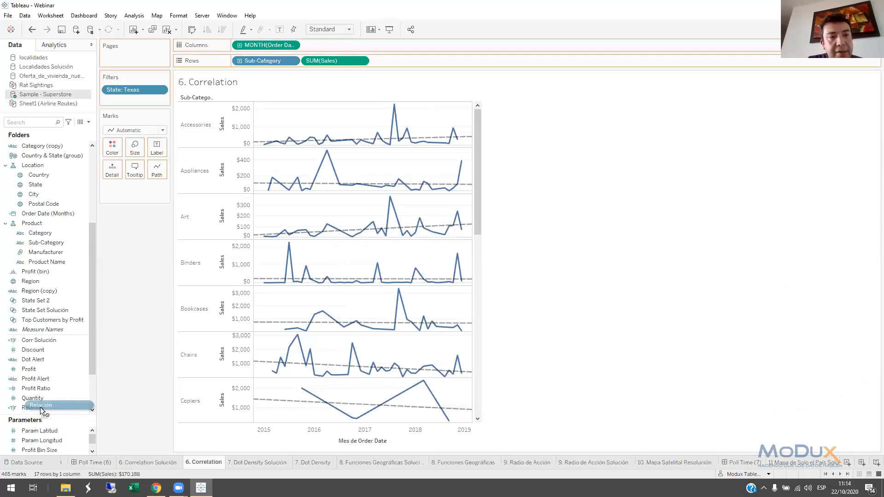
# Filter the Correlation sheet by the Relación field, keeping only Verdadero
pyautogui.scroll(-2, 40, 405)
pyautogui.click(44, 341)
pyautogui.moveTo(32, 350); pyautogui.dragTo(136, 107)
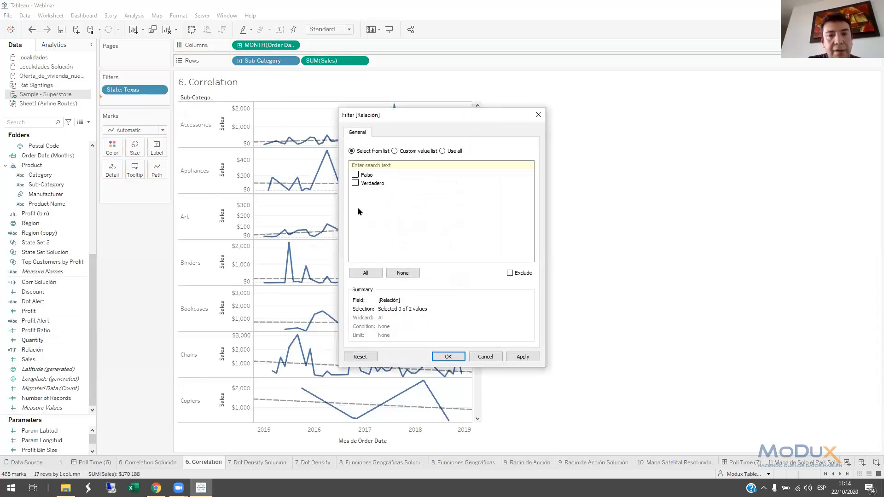
pyautogui.click(355, 183)
pyautogui.click(356, 183)
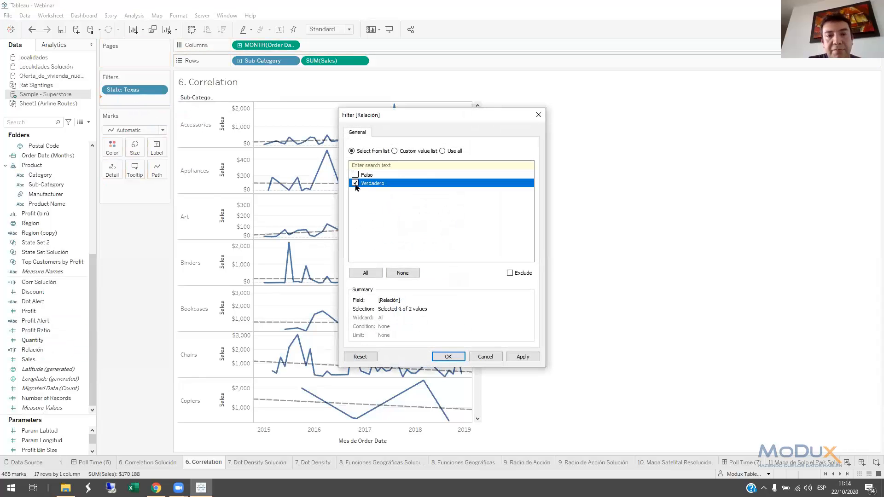
pyautogui.click(443, 357)
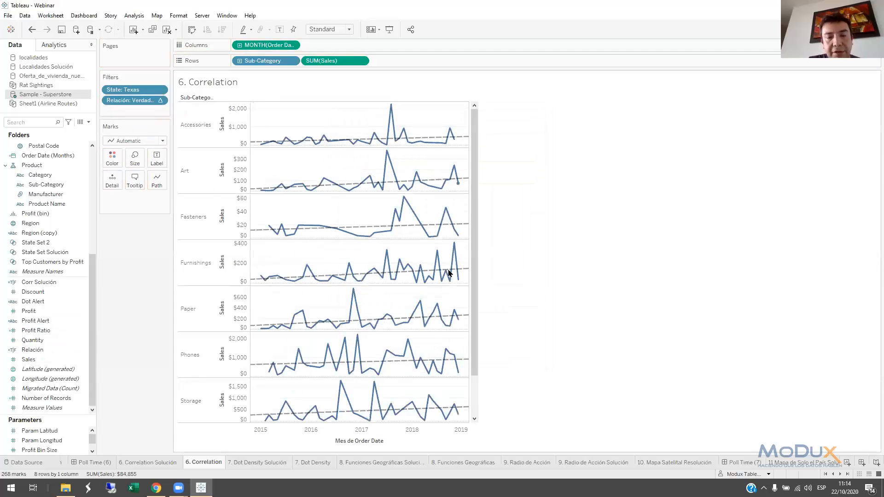
# Show the Relación filter control on the Correlation sheet and switch it to Falso and back to Verdadero
pyautogui.rightClick(137, 100)
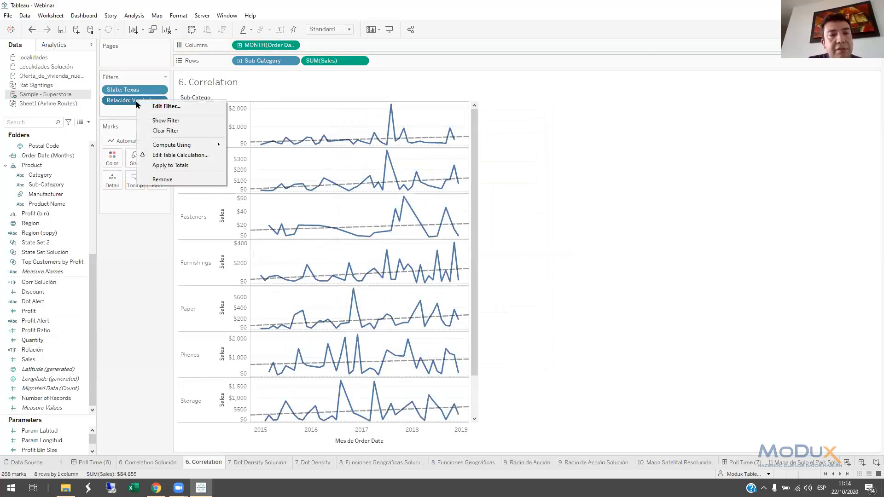
pyautogui.click(166, 120)
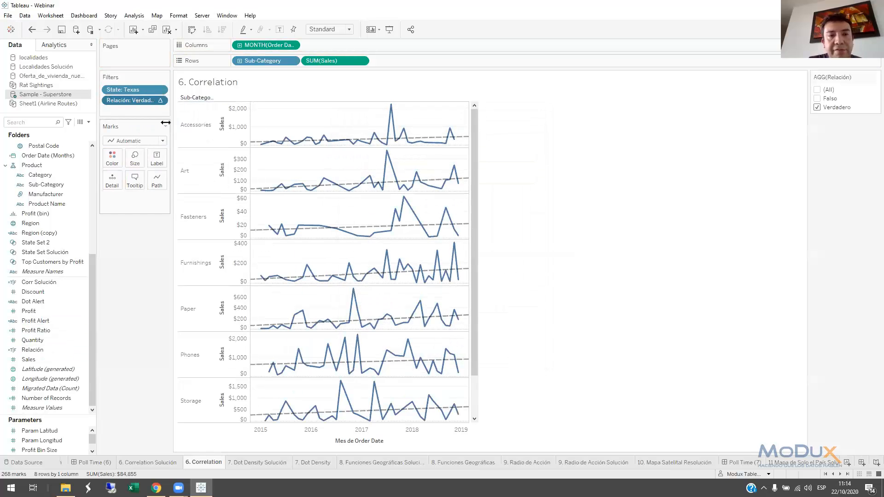
pyautogui.click(818, 106)
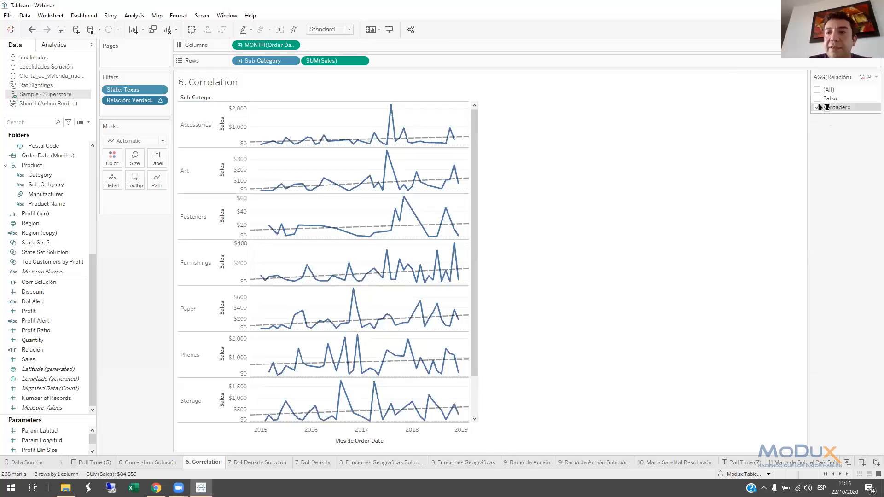
pyautogui.click(817, 99)
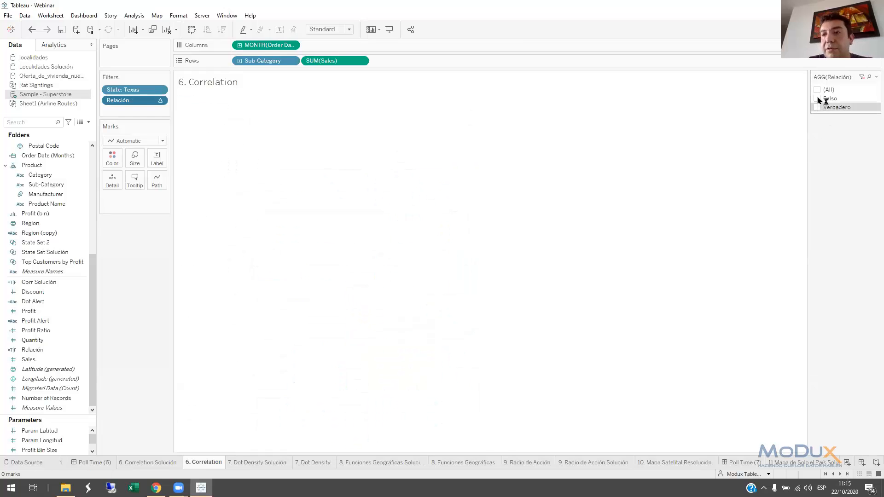
pyautogui.moveTo(482, 244); pyautogui.dragTo(476, 212)
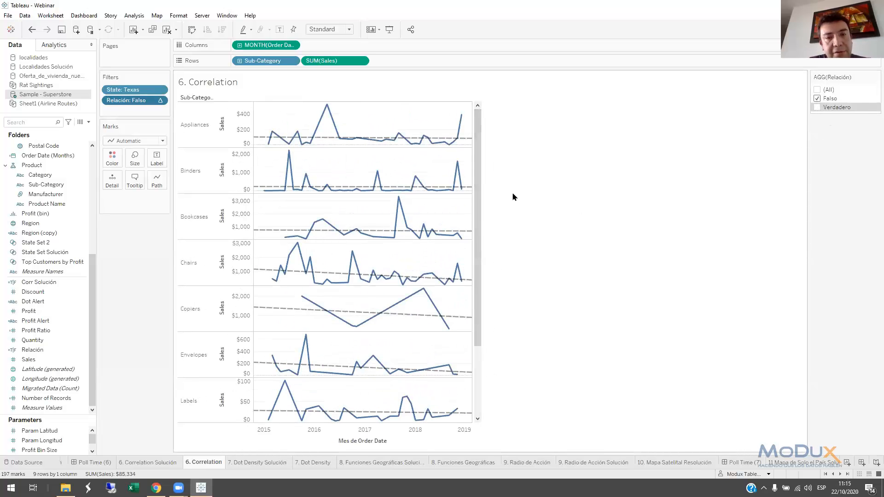
pyautogui.click(817, 98)
pyautogui.click(816, 107)
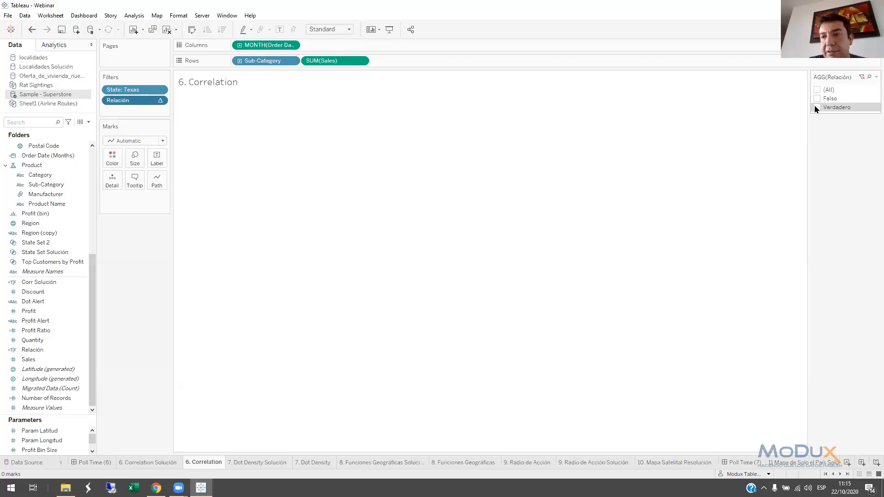
# View the 7. Dot Density Solución sheet and look through the color palettes available for its density marks
pyautogui.click(249, 463)
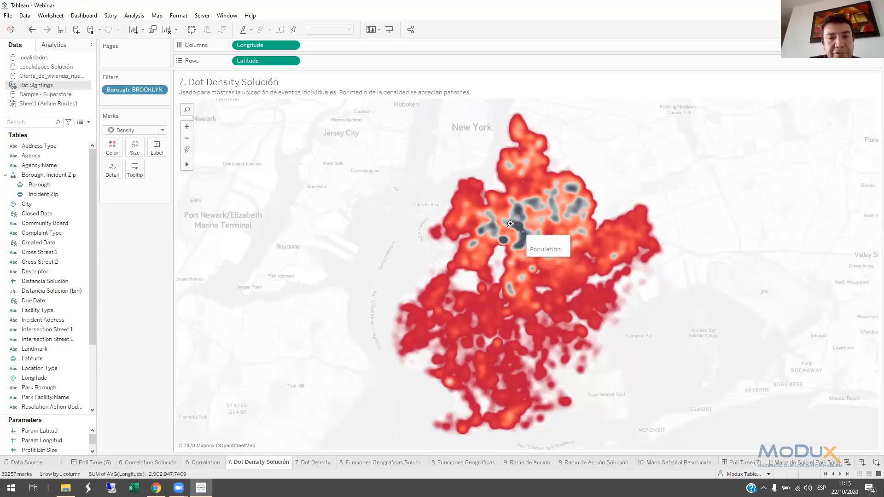
pyautogui.click(112, 147)
pyautogui.click(154, 180)
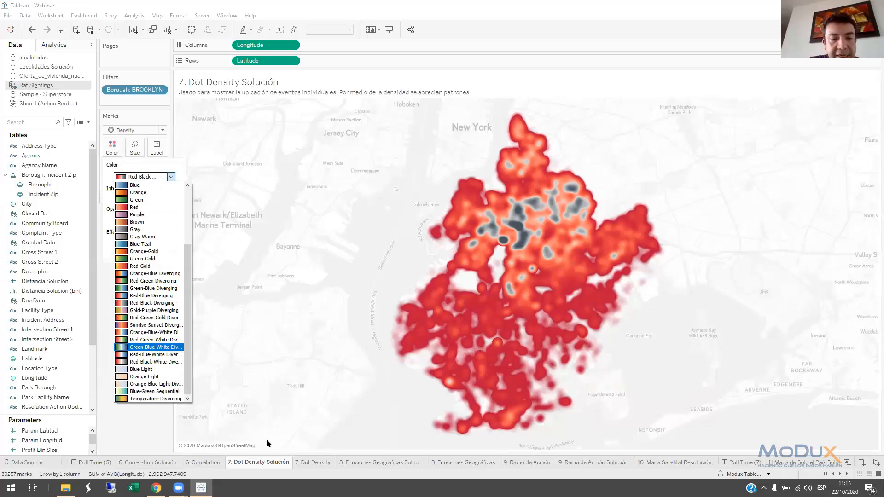
# On the 7. Dot Density sheet, change the mark type from Circle to Density and set the color opacity to 100%
pyautogui.click(304, 464)
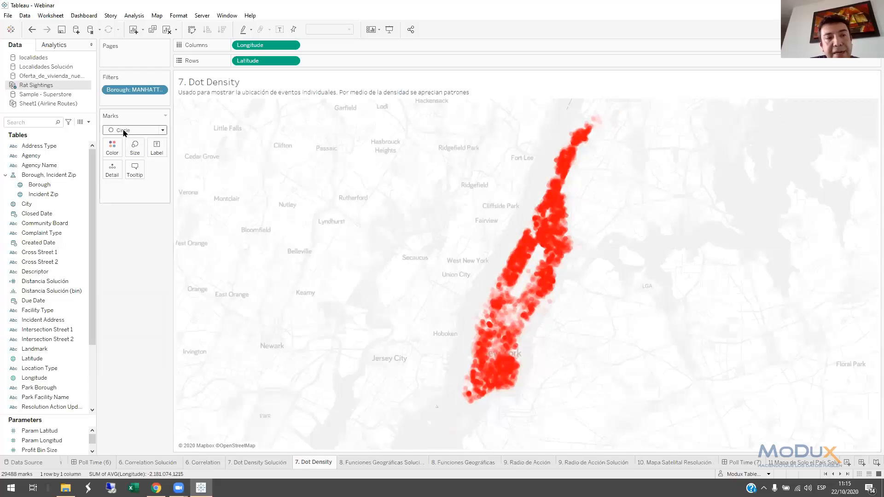
pyautogui.click(113, 148)
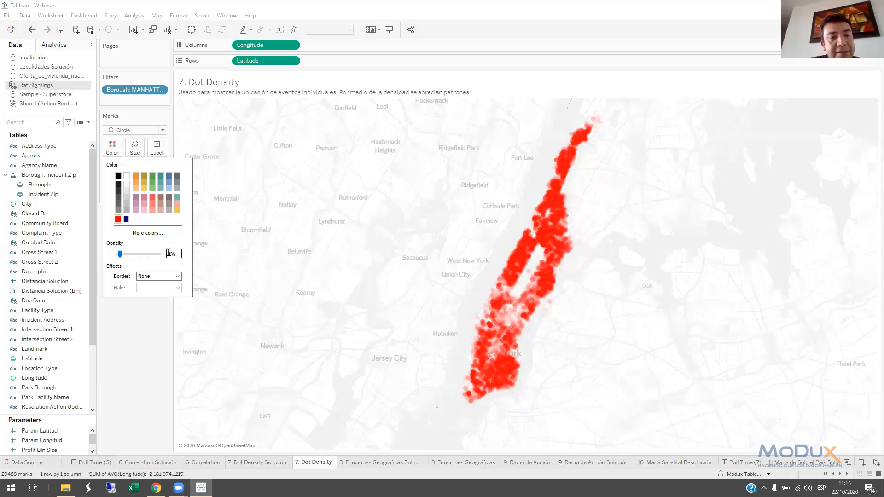
pyautogui.click(131, 131)
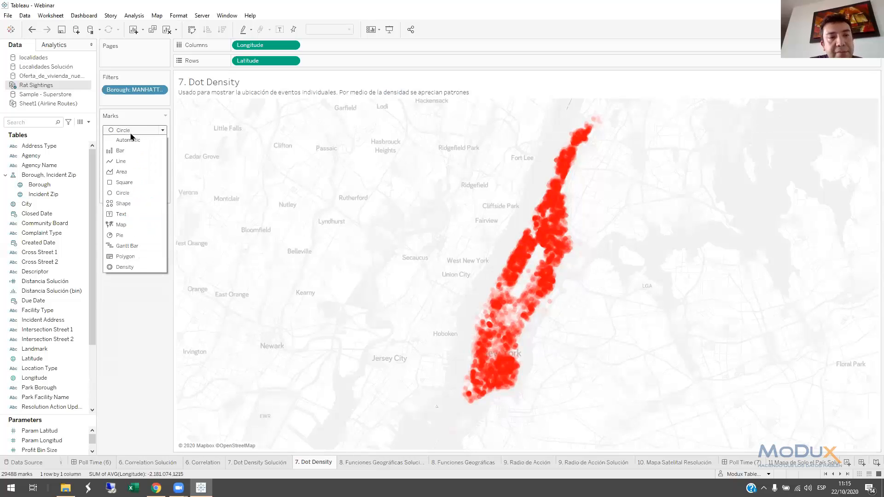
pyautogui.click(133, 267)
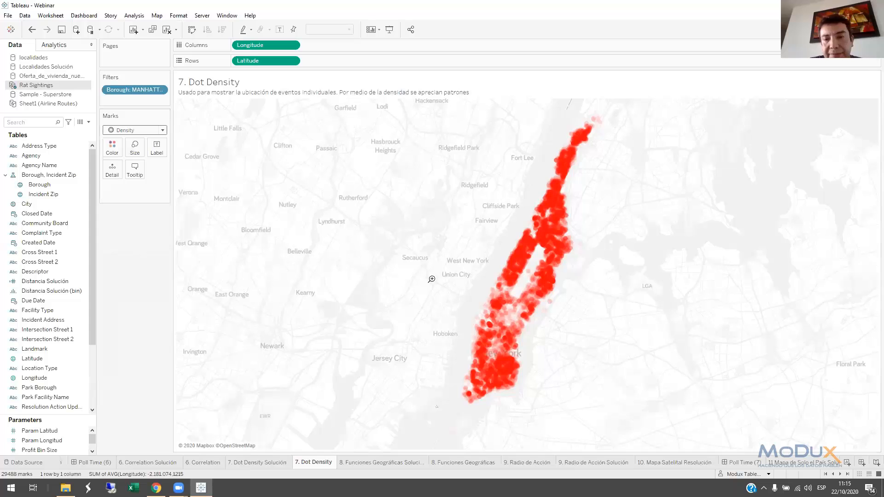
pyautogui.click(116, 149)
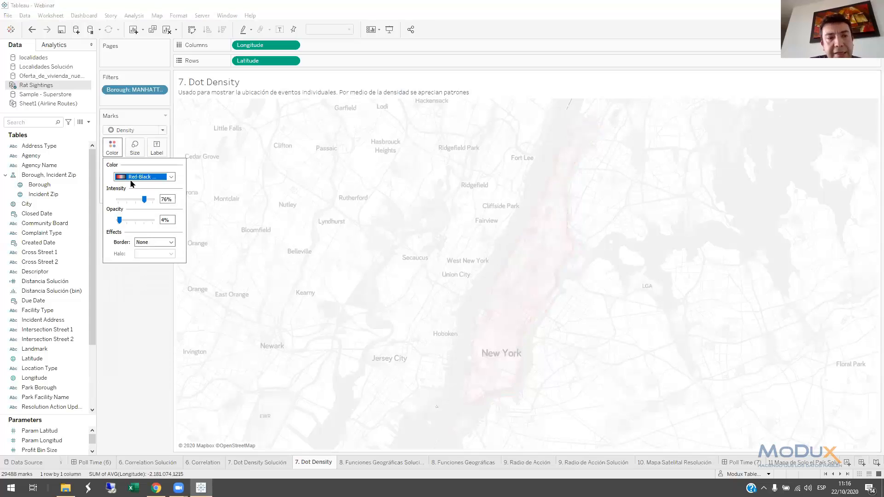
pyautogui.moveTo(120, 220); pyautogui.dragTo(159, 223)
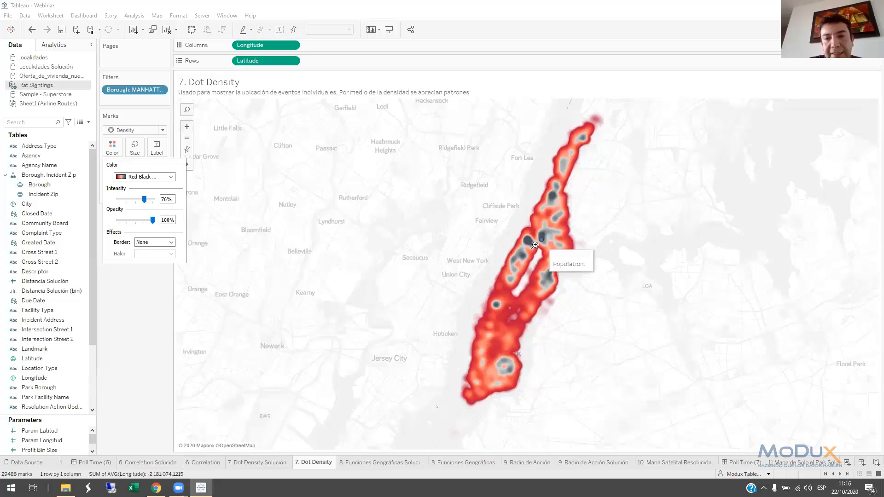
# Edit the Borough filter of the density map to include all boroughs
pyautogui.click(130, 92)
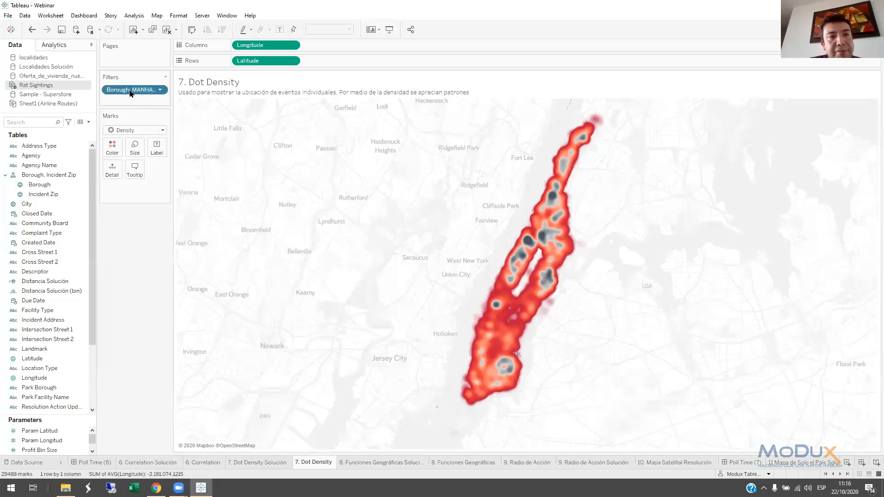
pyautogui.click(368, 274)
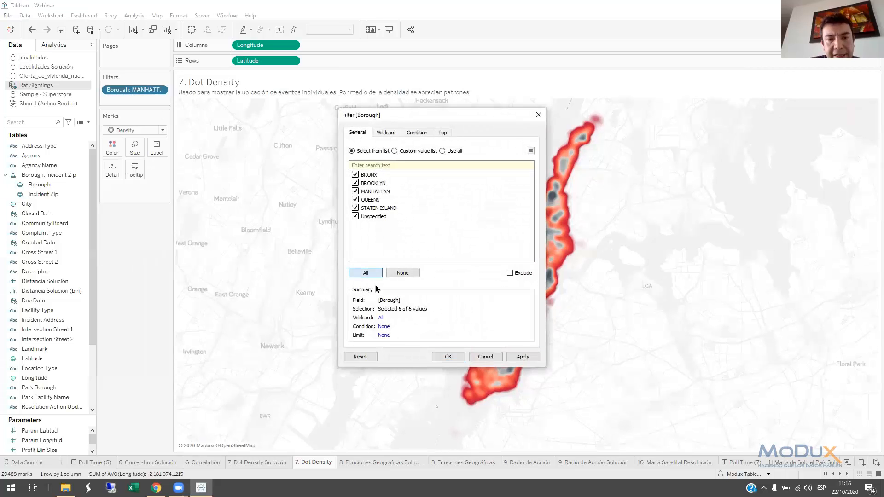
pyautogui.click(449, 357)
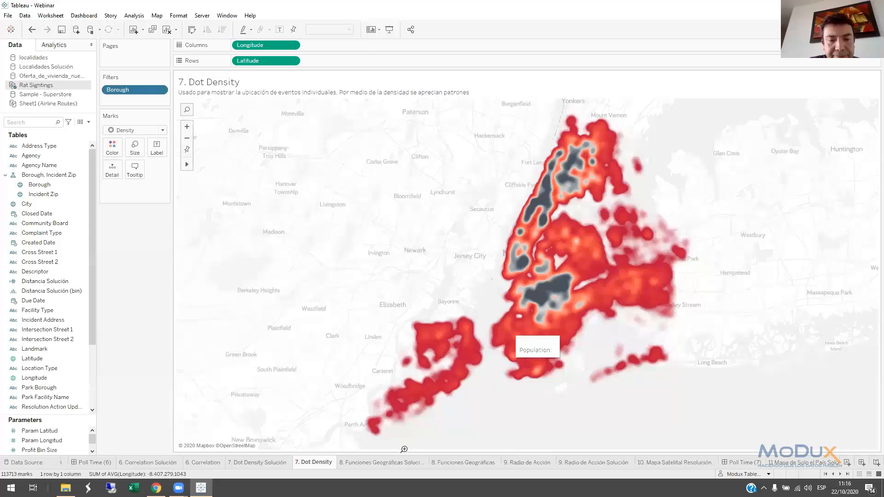
# View the 8. Funciones Geográficas Solución sheet and examine the destination airports and distances on the route map
pyautogui.click(382, 462)
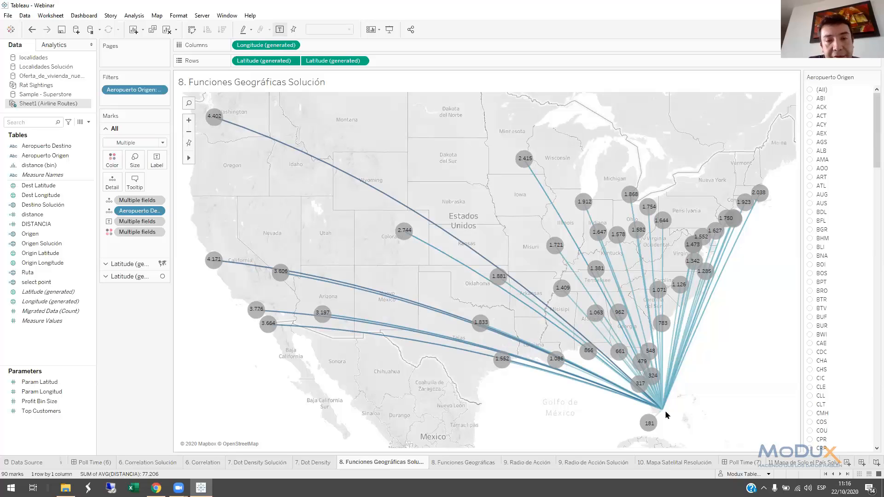
pyautogui.moveTo(497, 362)
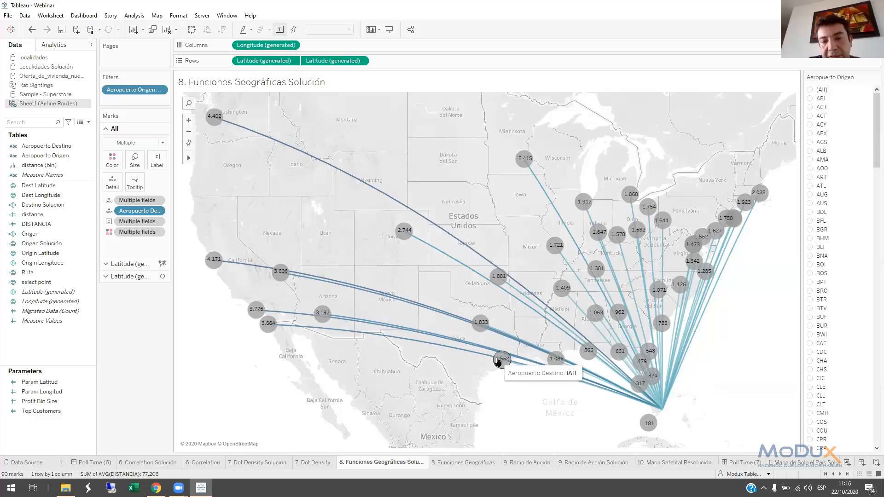
pyautogui.moveTo(502, 275)
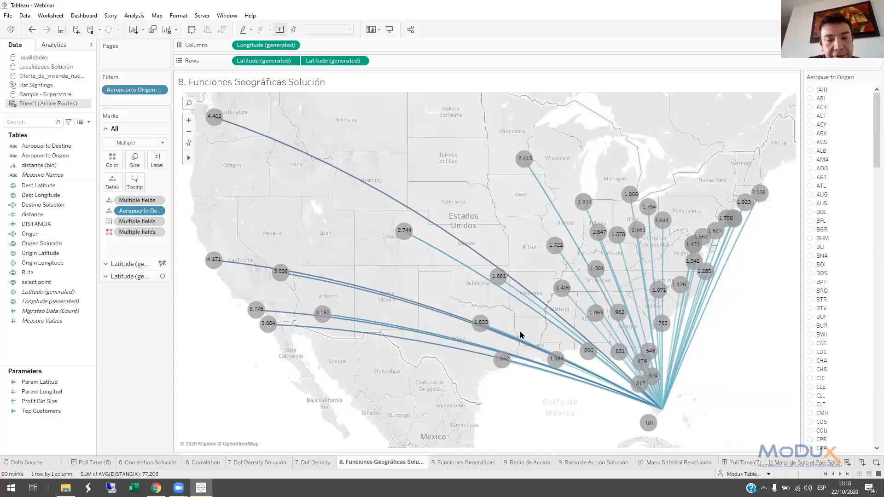
# On the 8. Funciones Geográficas sheet, create a calculated field named MAKELINE
pyautogui.click(462, 462)
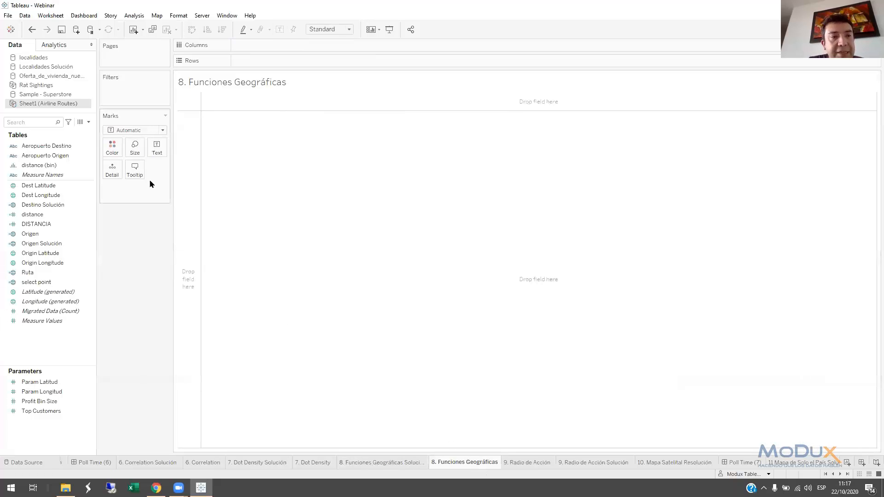
pyautogui.click(88, 122)
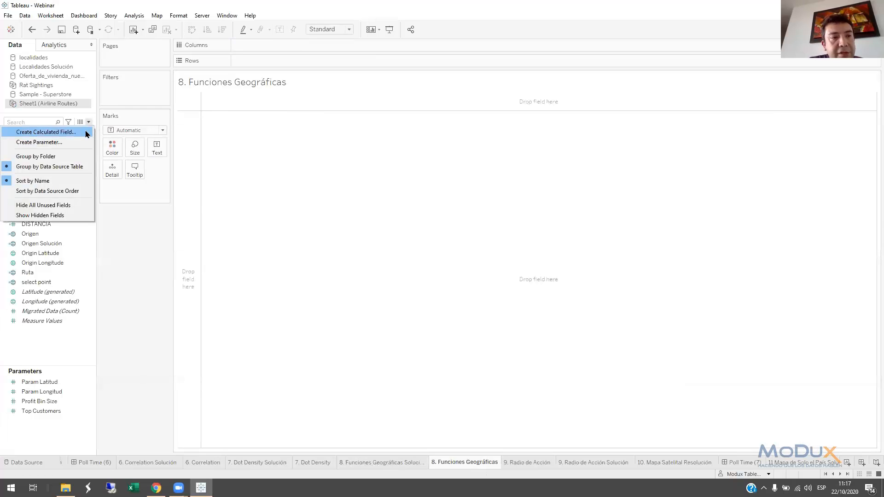
pyautogui.click(69, 131)
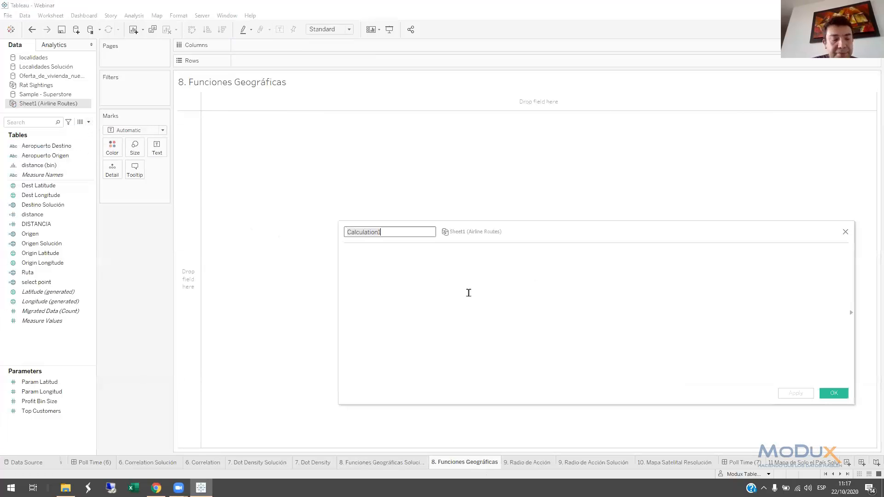
pyautogui.write('MAKELINE')
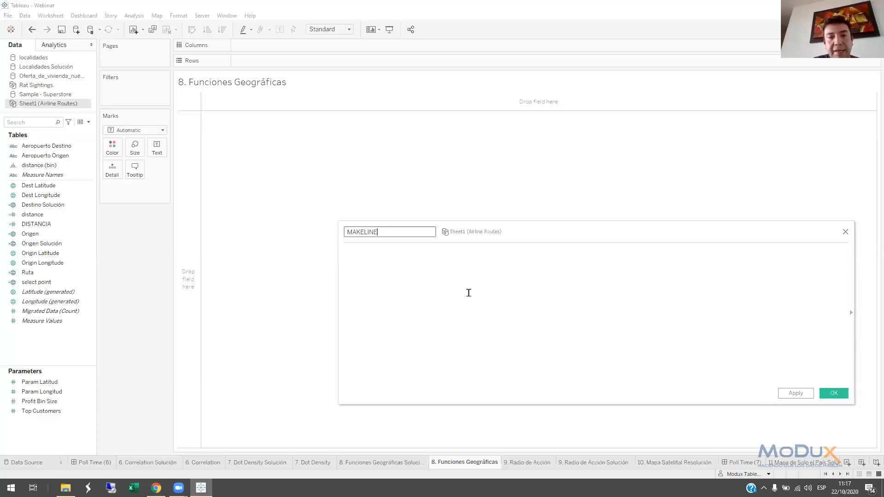
# Start the formula with MAKELINE( and add MAKEPOINT([Origin Latitude],[Dest Latitude]), on a new line as its first argument
pyautogui.click(469, 293)
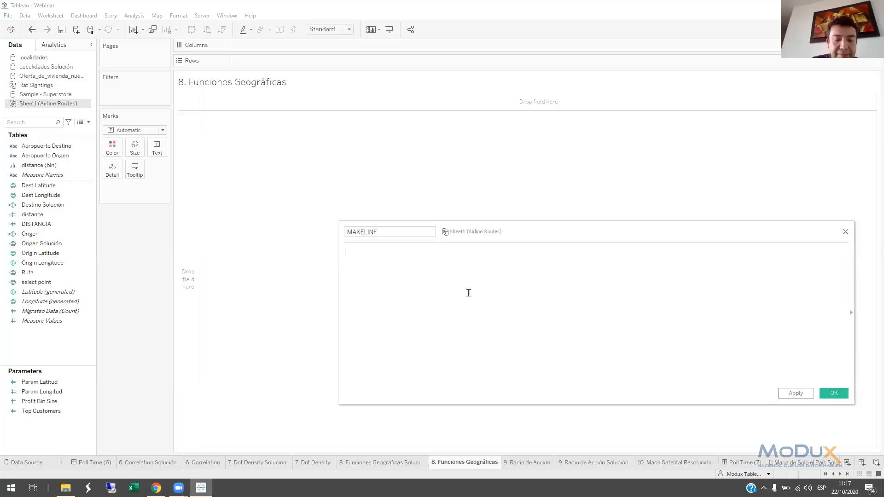
pyautogui.write('MAKELINE')
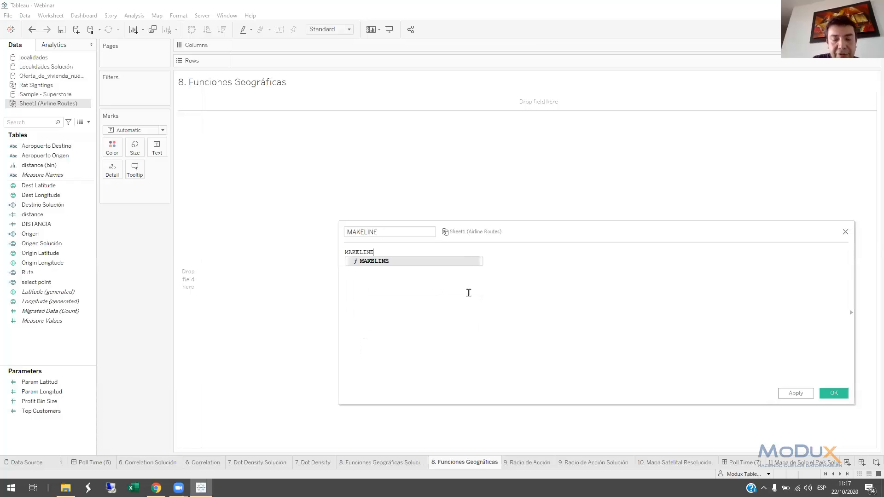
pyautogui.write('(')
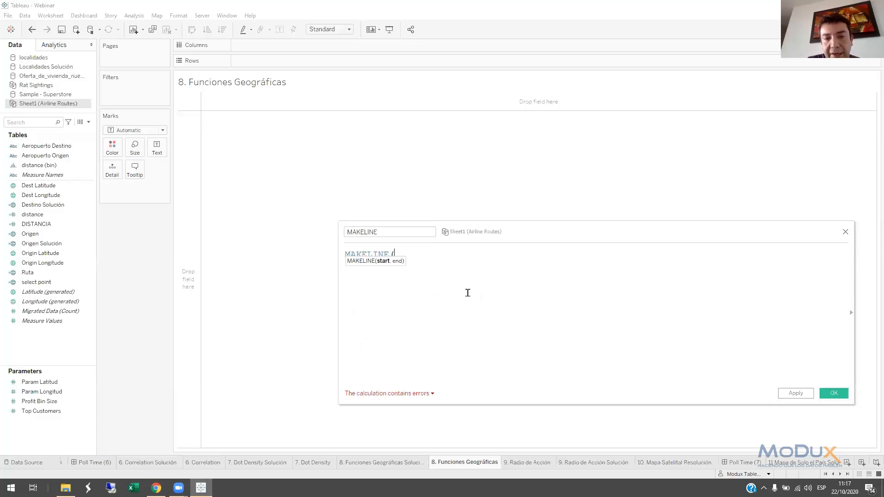
pyautogui.press('Return')
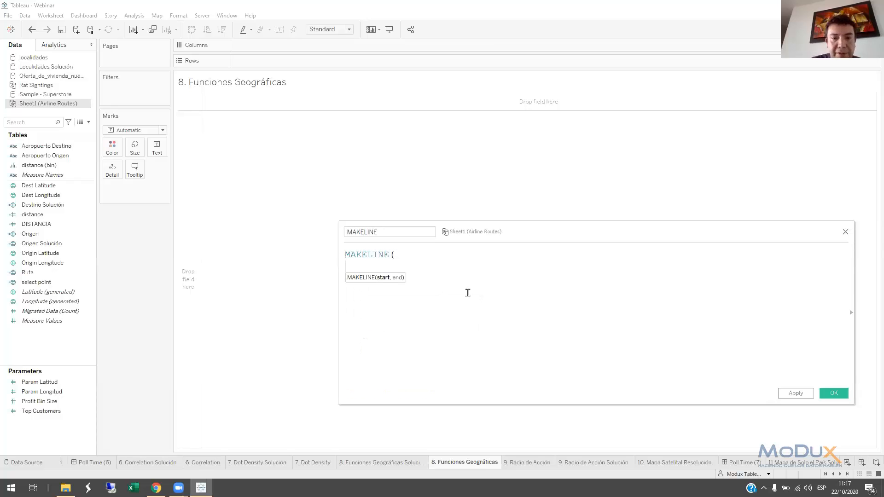
pyautogui.write('MAKEPOINT(LAT')
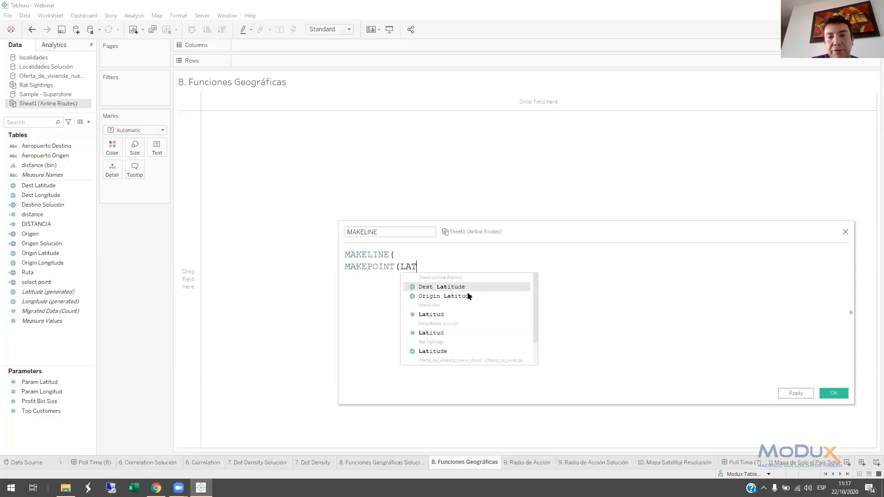
pyautogui.doubleClick(464, 297)
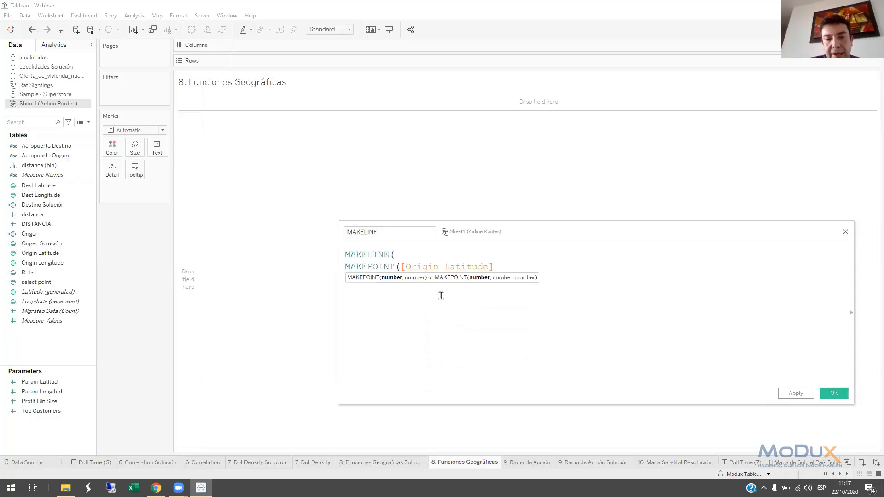
pyautogui.write(',LAT')
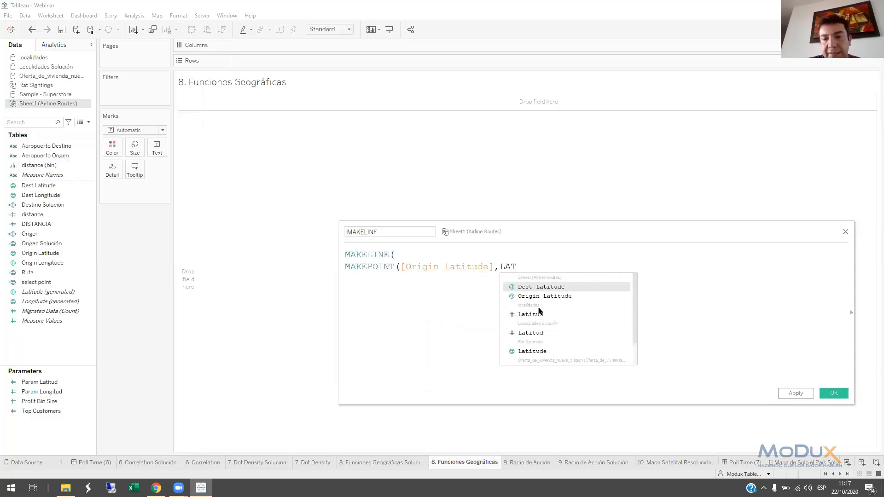
pyautogui.doubleClick(534, 286)
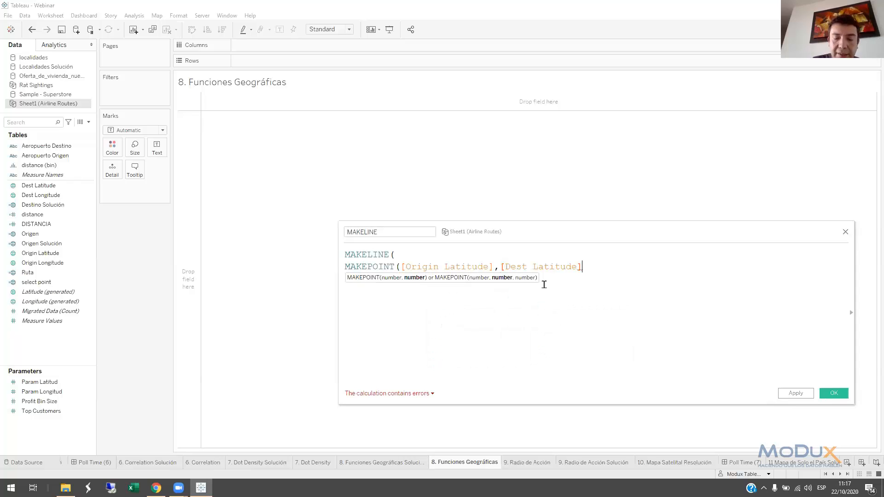
pyautogui.write('),')
pyautogui.press('Return')
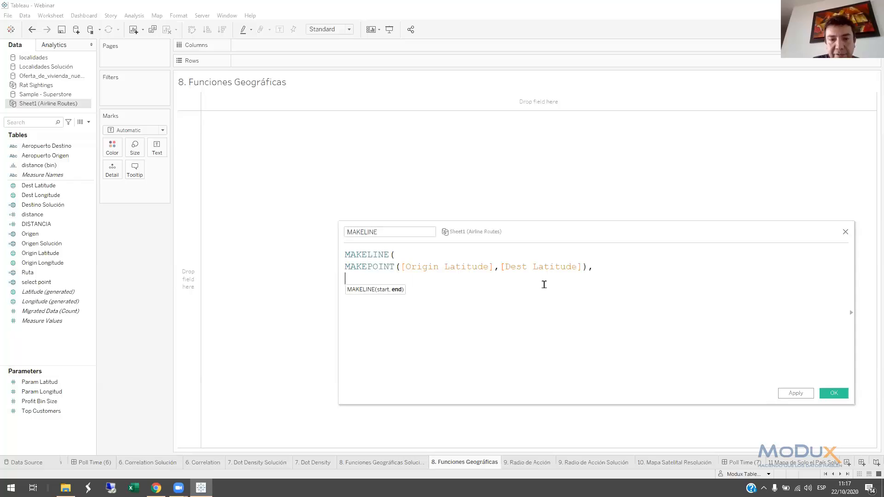
# Add a second MAKEPOINT( to the MAKELINE formula with [Dest Latitude] as its first argument
pyautogui.write('MAKEPOINT(OR')
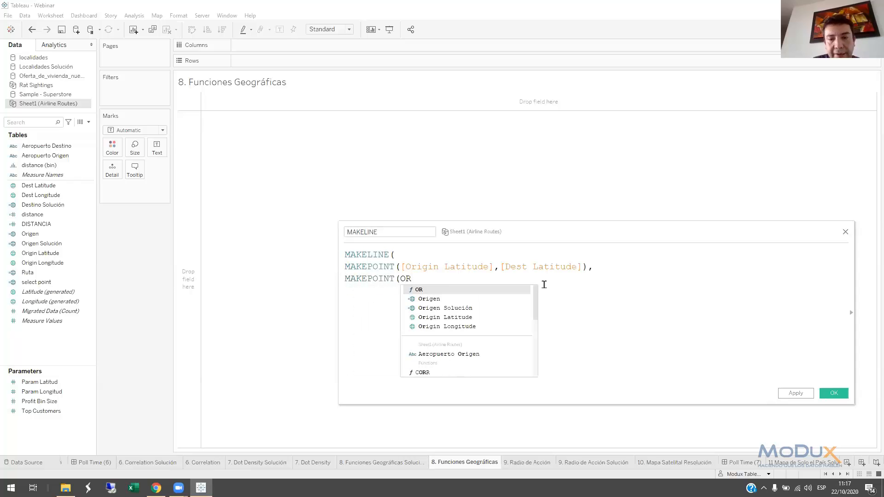
pyautogui.press('BackSpace')
pyautogui.press('BackSpace')
pyautogui.write('DES')
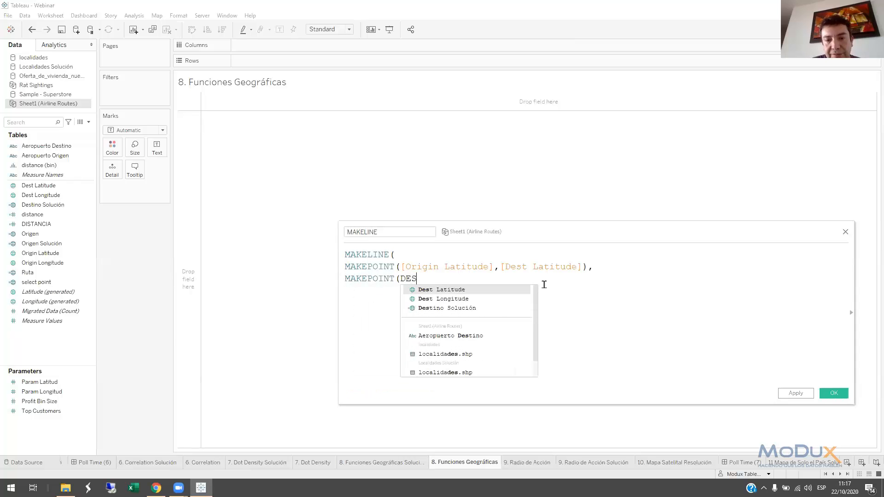
pyautogui.press('Return')
pyautogui.write(',')
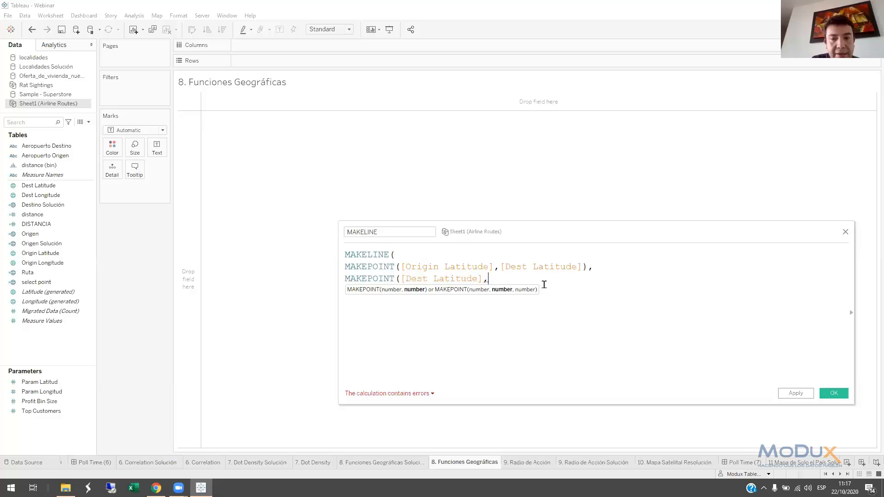
# Change the second argument of the first MAKEPOINT to [Dest Longitude]
pyautogui.press('Up')
pyautogui.press('Right')
pyautogui.press('Right')
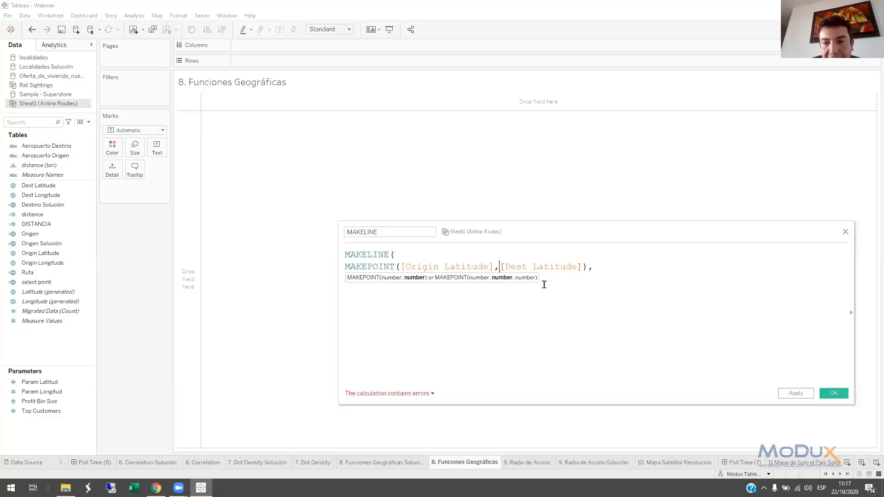
pyautogui.press('Left')
pyautogui.press('Left')
pyautogui.hotkey('shift', 'Right')
pyautogui.hotkey('shift', 'Right')
pyautogui.hotkey('shift', 'Right')
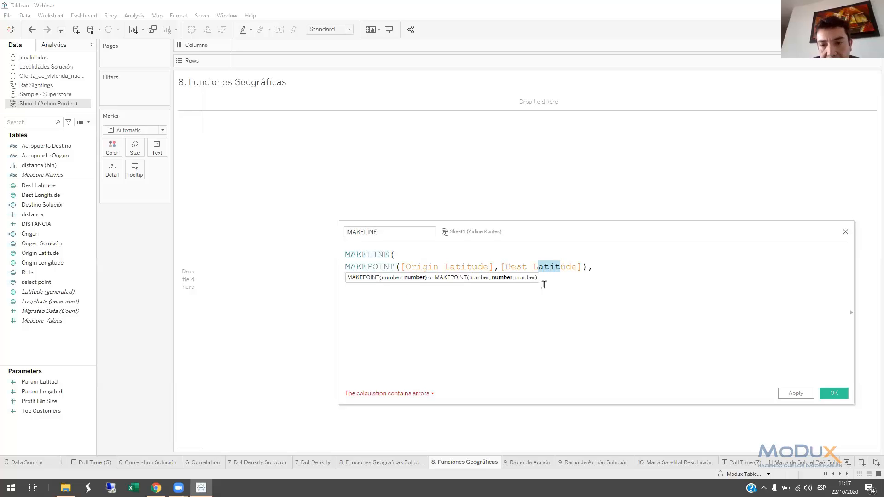
pyautogui.write('OI')
pyautogui.press('BackSpace')
pyautogui.write('N')
pyautogui.press('Return')
pyautogui.press('Right')
pyautogui.press('Down')
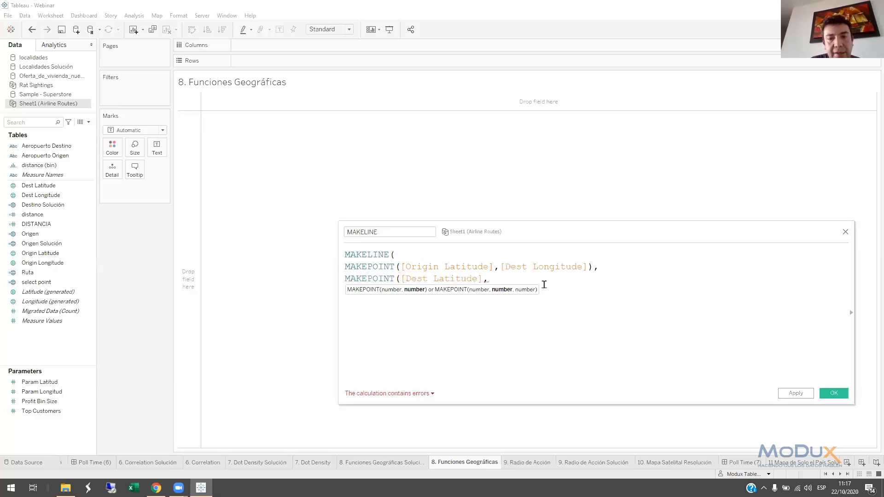
# Correct the second argument of the first MAKEPOINT to [Origin Longitude]
pyautogui.write('DE')
pyautogui.press('Up')
pyautogui.press('Up')
pyautogui.press('Escape')
pyautogui.press('Up')
pyautogui.press('Right')
pyautogui.hotkey('shift', 'Right')
pyautogui.hotkey('shift', 'Right')
pyautogui.hotkey('shift', 'Right')
pyautogui.hotkey('shift', 'Right')
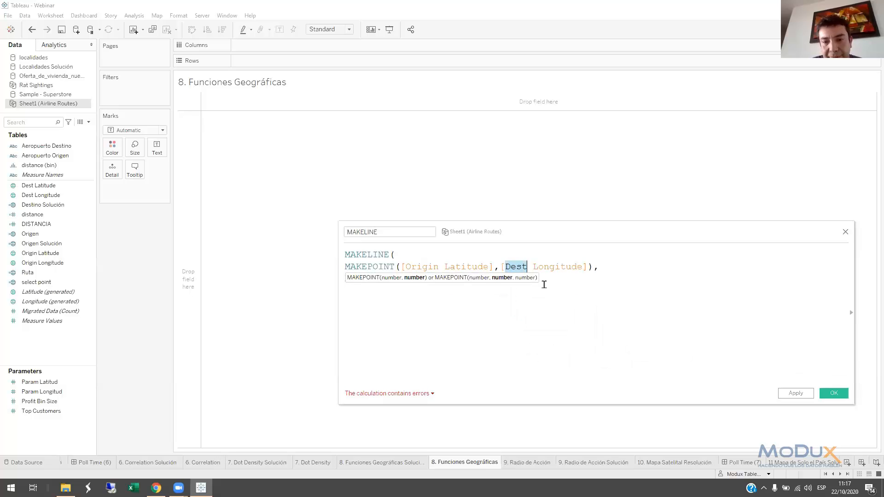
pyautogui.write('ORI')
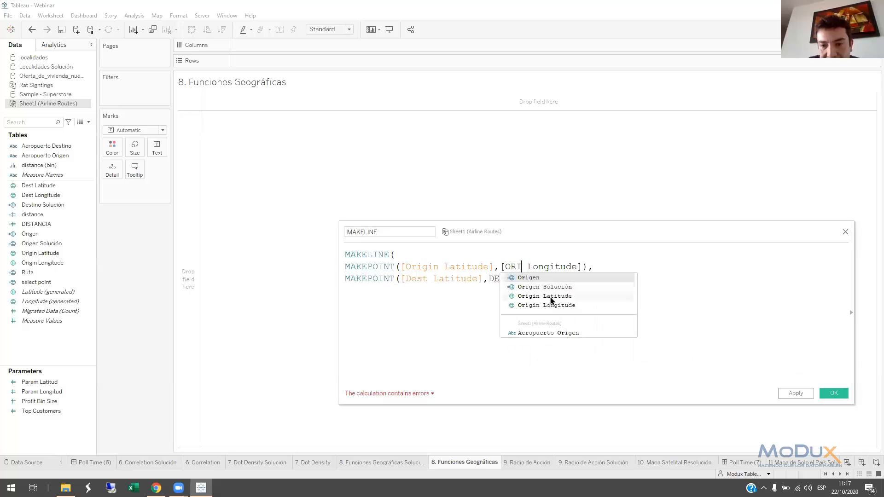
pyautogui.click(537, 305)
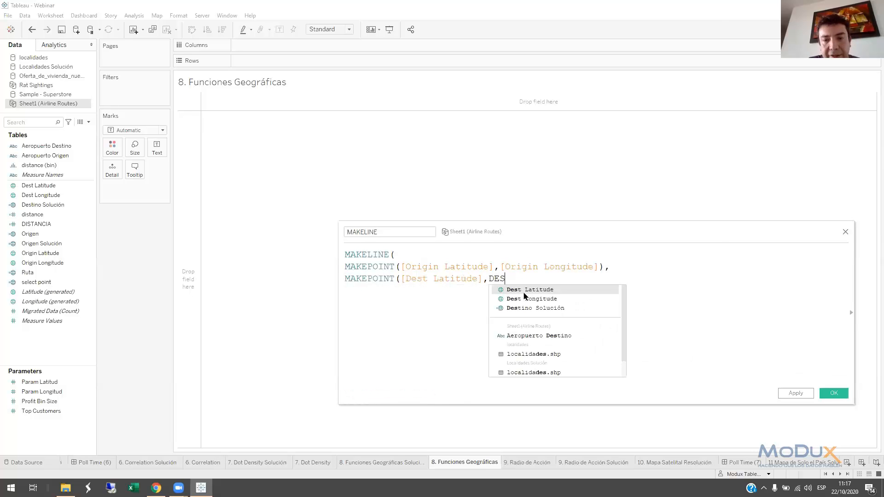
# Complete the second MAKEPOINT with [Dest Longitude], close both functions' parentheses and save the MAKELINE calculated field
pyautogui.click(528, 298)
pyautogui.write(')')
pyautogui.press('Return')
pyautogui.write(')')
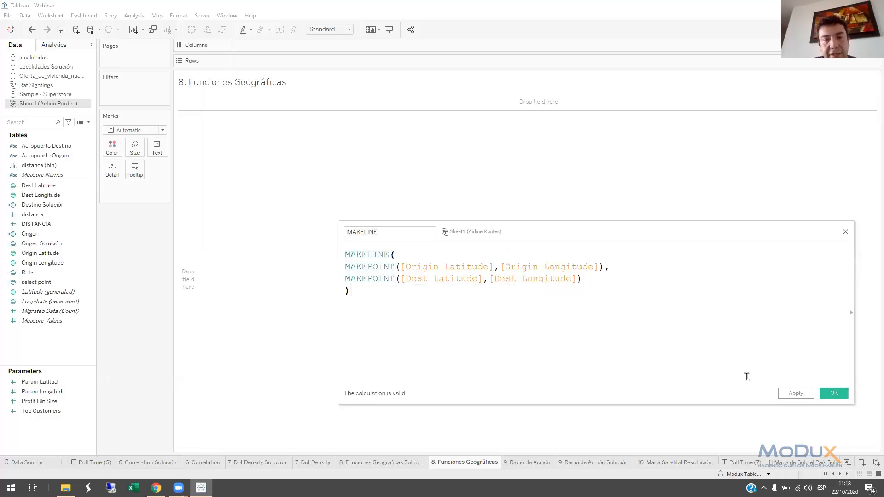
pyautogui.click(833, 393)
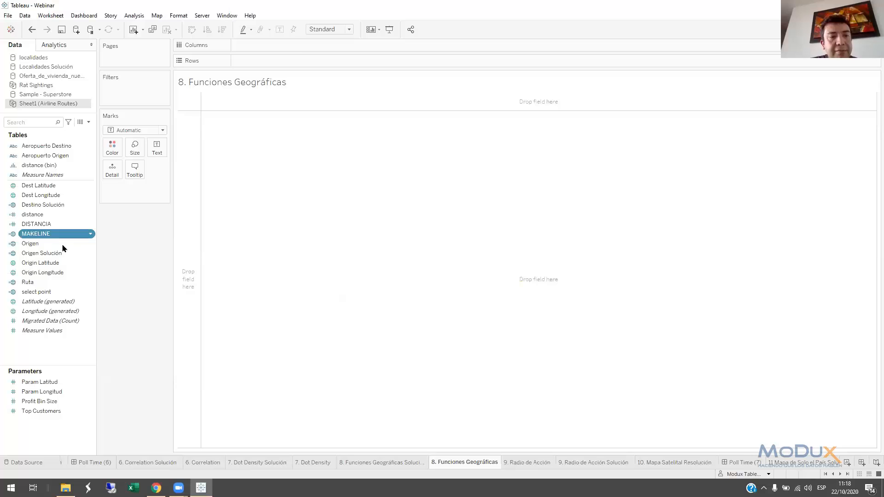
# Plot the MAKELINE field on the map and filter the routes to a single Aeropuerto Origen value
pyautogui.moveTo(46, 233); pyautogui.dragTo(309, 253)
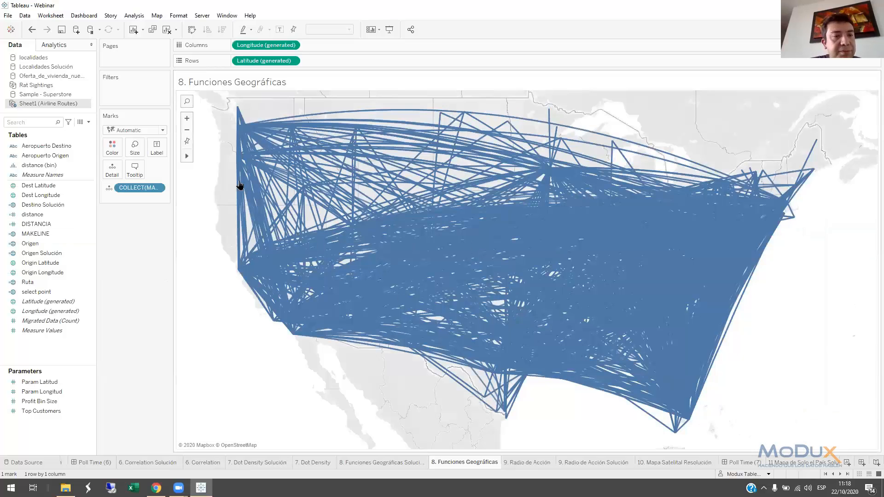
pyautogui.click(50, 157)
pyautogui.moveTo(45, 159); pyautogui.dragTo(129, 96)
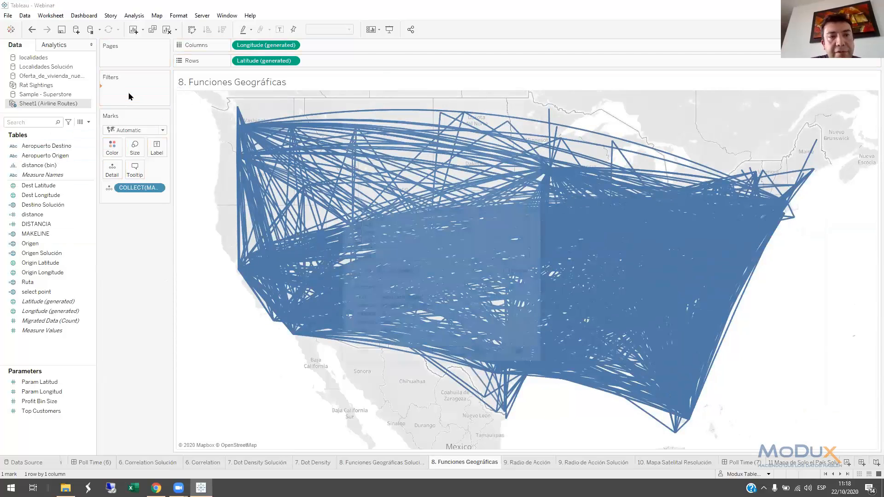
pyautogui.scroll(-10, 355, 217)
pyautogui.scroll(-10, 355, 216)
pyautogui.scroll(1, 362, 207)
pyautogui.click(360, 251)
pyautogui.click(447, 357)
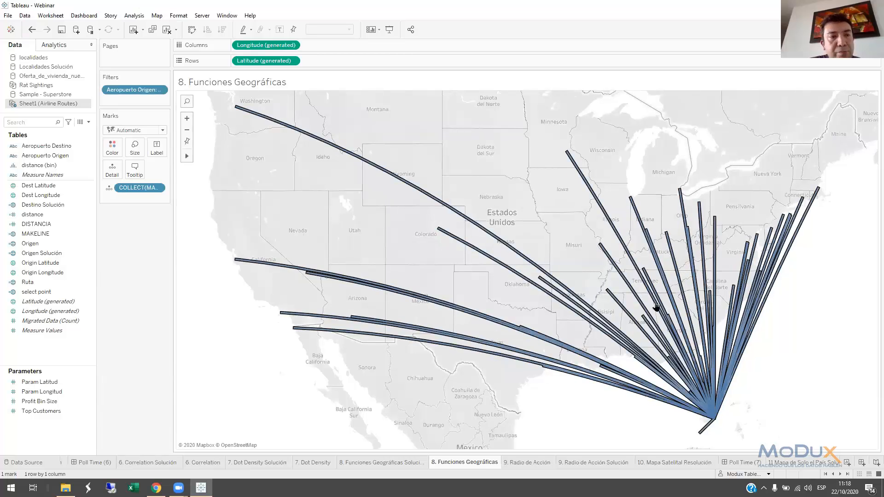
# Add Aeropuerto Destino to the detail of the route marks and check the destinations of individual lines
pyautogui.moveTo(47, 147); pyautogui.dragTo(112, 174)
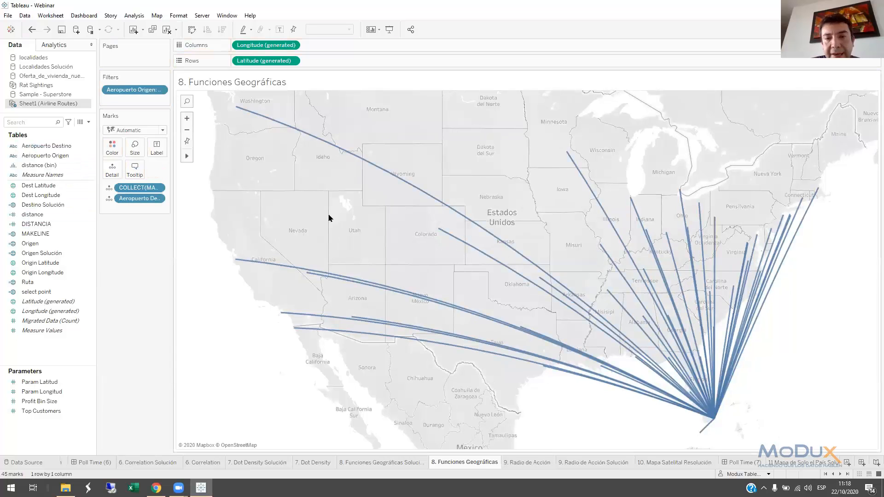
pyautogui.click(452, 209)
pyautogui.click(452, 209)
pyautogui.click(466, 244)
pyautogui.click(466, 244)
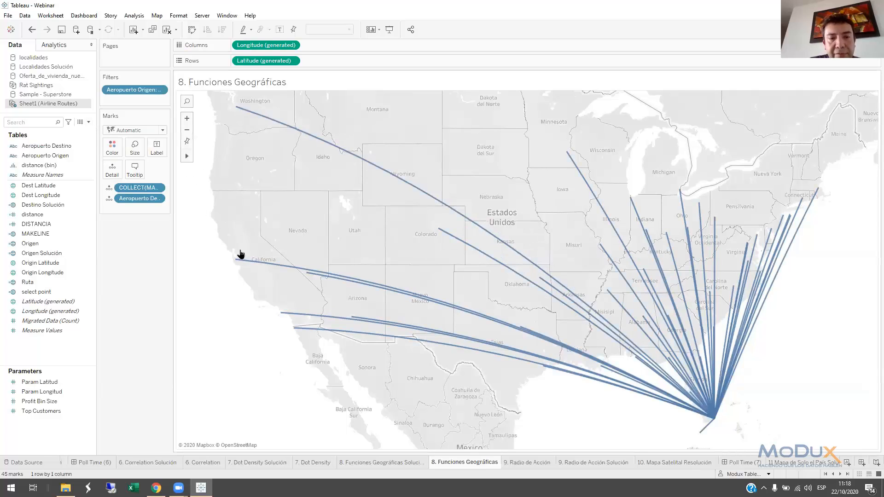
# Create a calculated field named DESTINATION with the formula MAKEPOINT([Dest Latitude],[Dest Longitude])
pyautogui.click(88, 122)
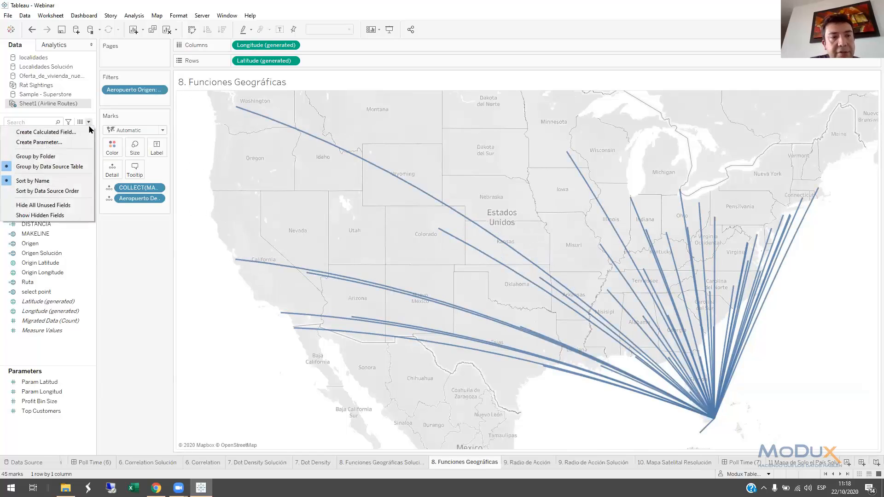
pyautogui.click(87, 132)
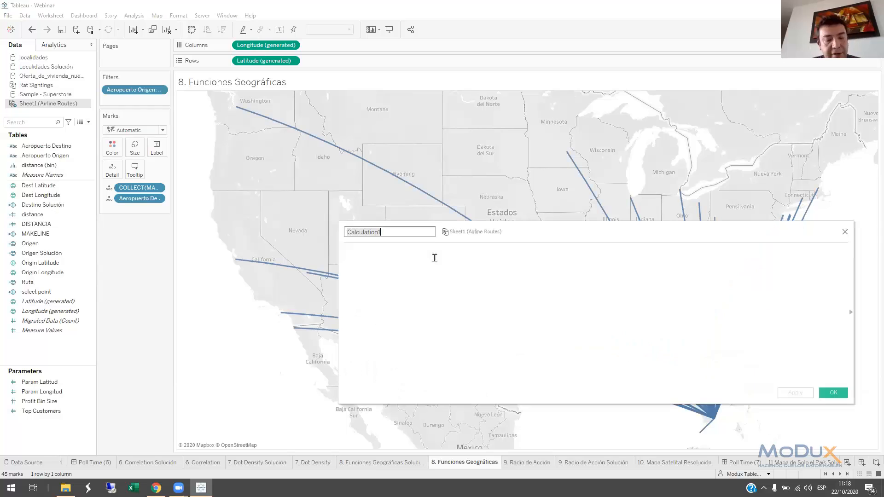
pyautogui.write('DESTINATION')
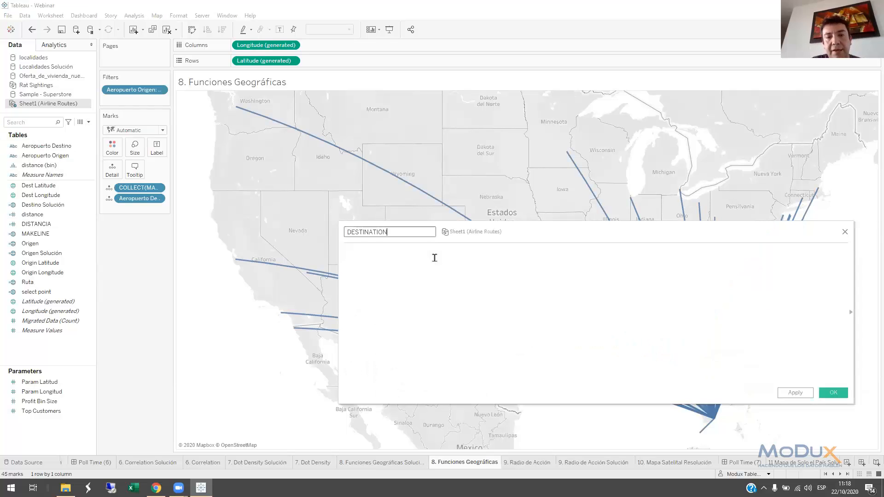
pyautogui.click(434, 258)
pyautogui.write('MAKEP')
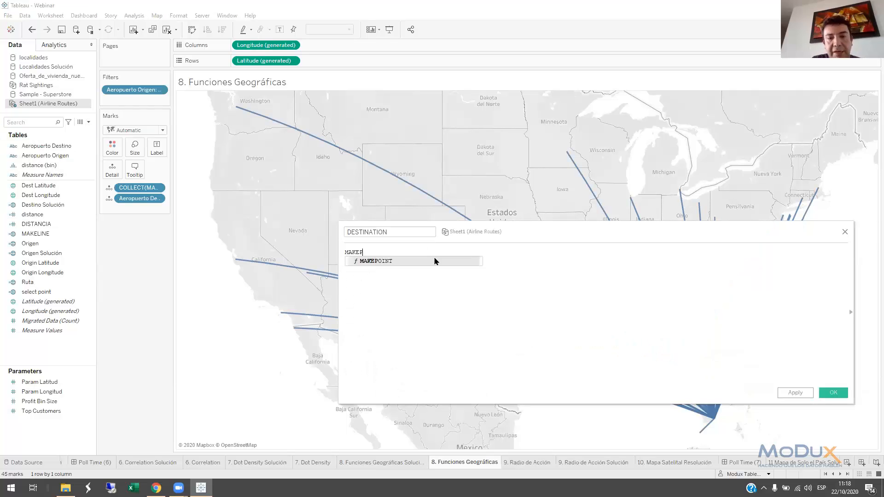
pyautogui.write('OINT(')
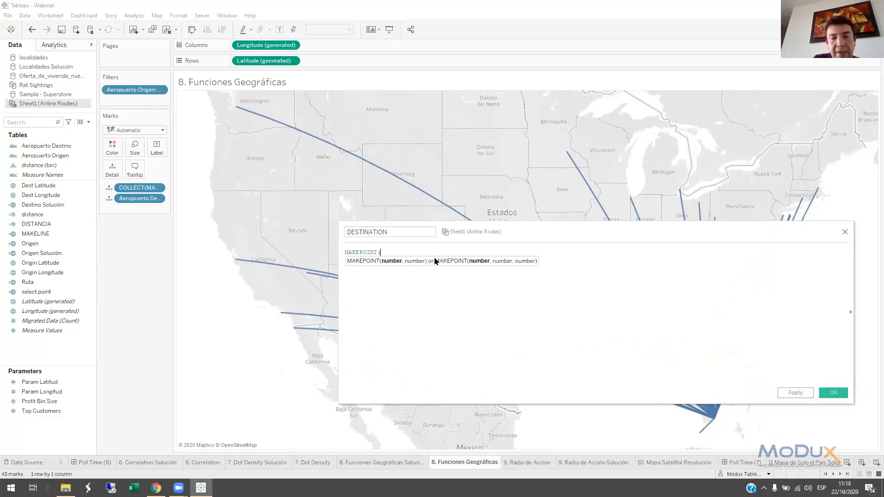
pyautogui.write('LA')
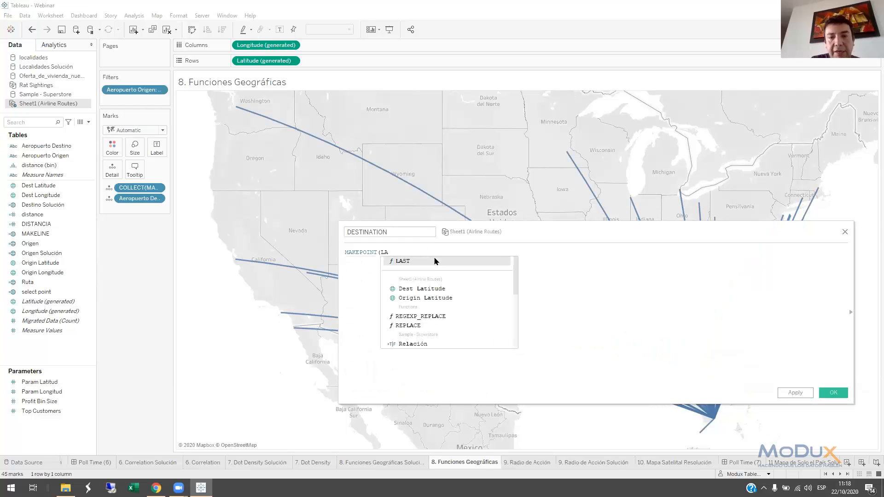
pyautogui.click(439, 290)
pyautogui.write(',LONG')
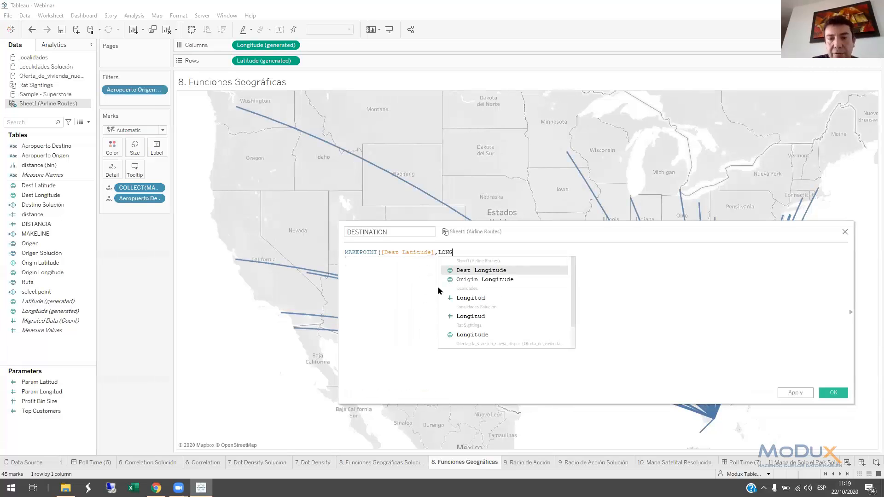
pyautogui.click(467, 275)
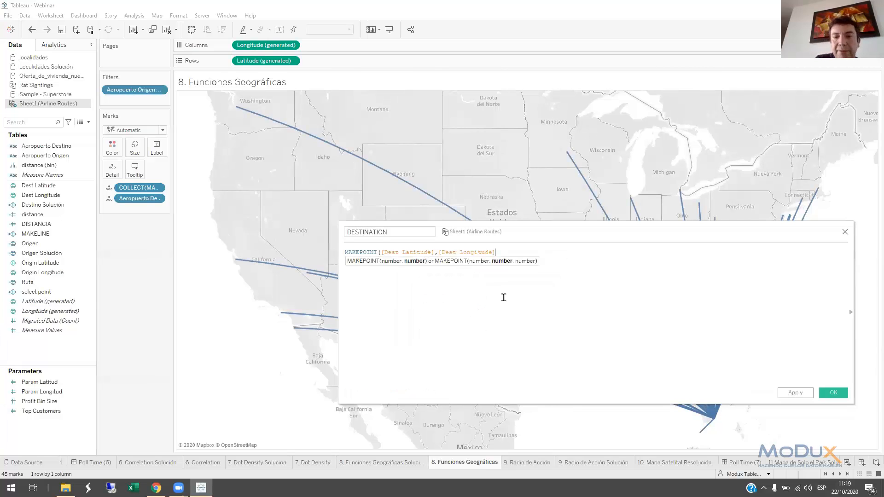
pyautogui.write(')')
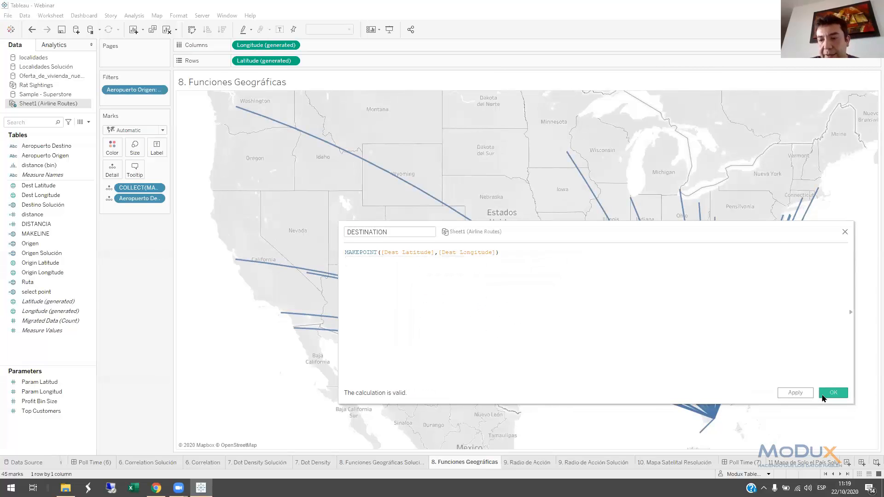
pyautogui.click(823, 398)
# Duplicate Latitude (generated) on Rows and remove the existing fields from the second map's marks
pyautogui.moveTo(292, 61); pyautogui.dragTo(347, 61)
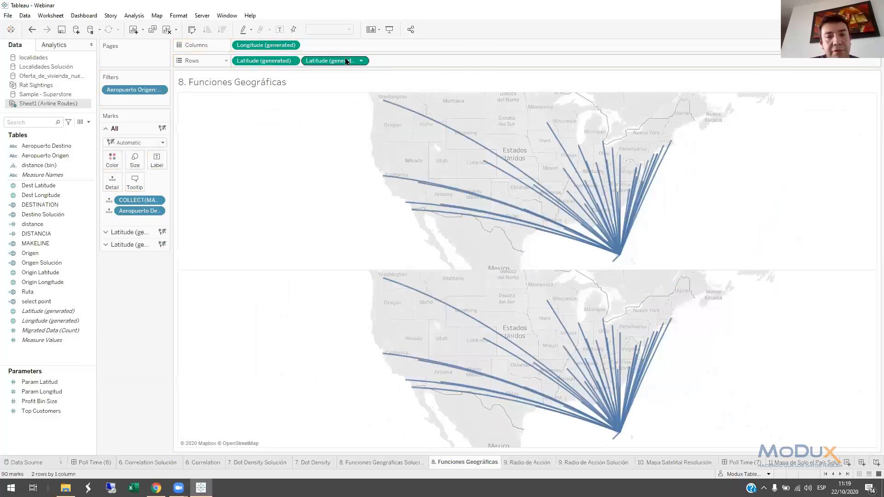
pyautogui.click(133, 245)
pyautogui.moveTo(139, 235); pyautogui.dragTo(138, 299)
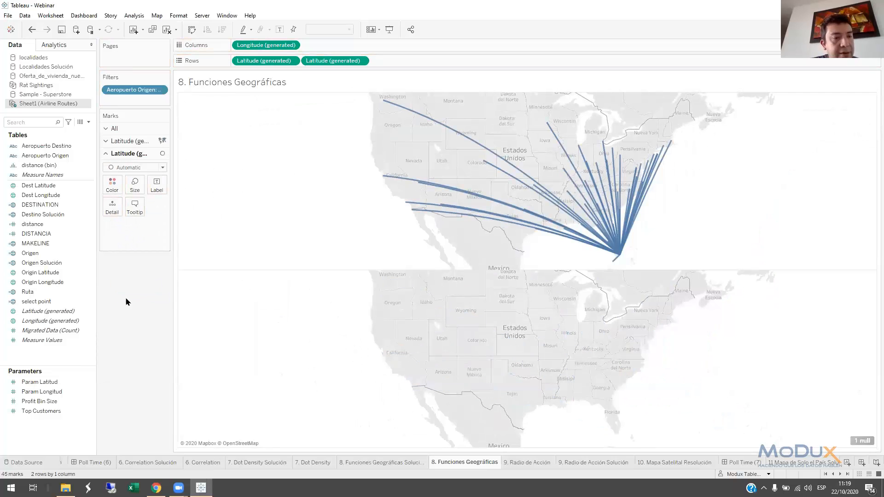
# Add DESTINATION and Aeropuerto Destino to the detail of the second map and check a destination point
pyautogui.click(64, 306)
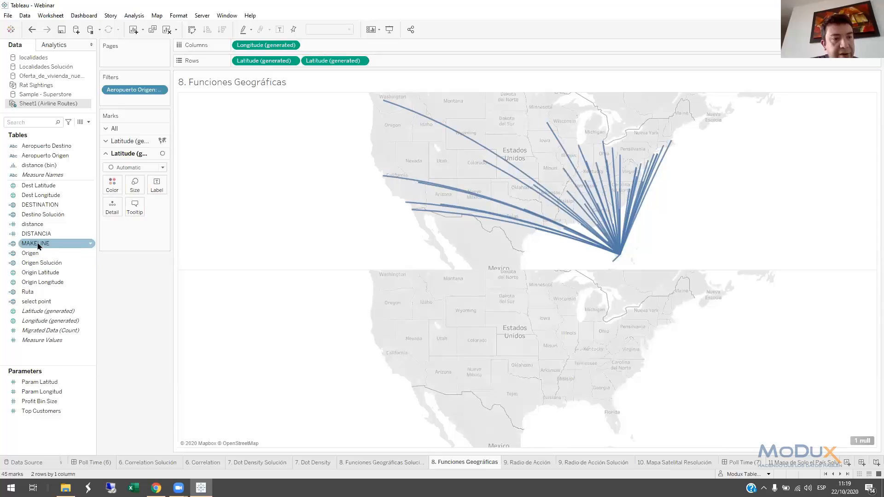
pyautogui.click(37, 206)
pyautogui.moveTo(37, 207); pyautogui.dragTo(113, 207)
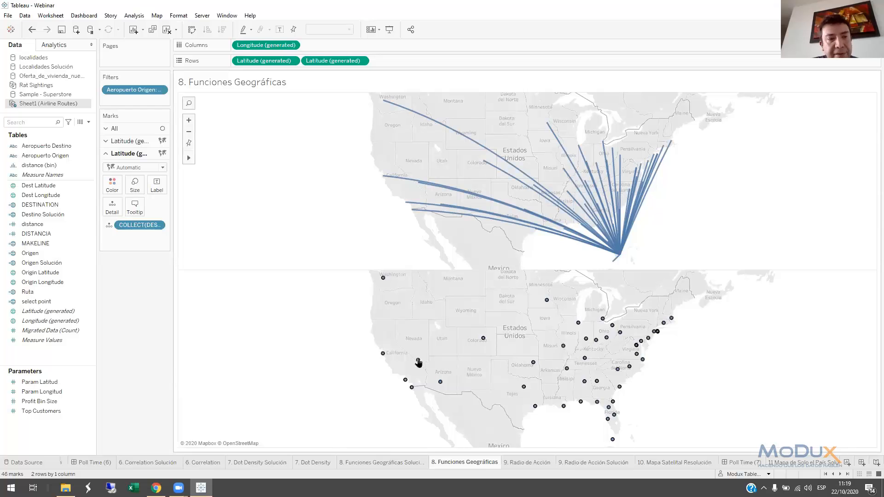
pyautogui.moveTo(46, 146); pyautogui.dragTo(114, 224)
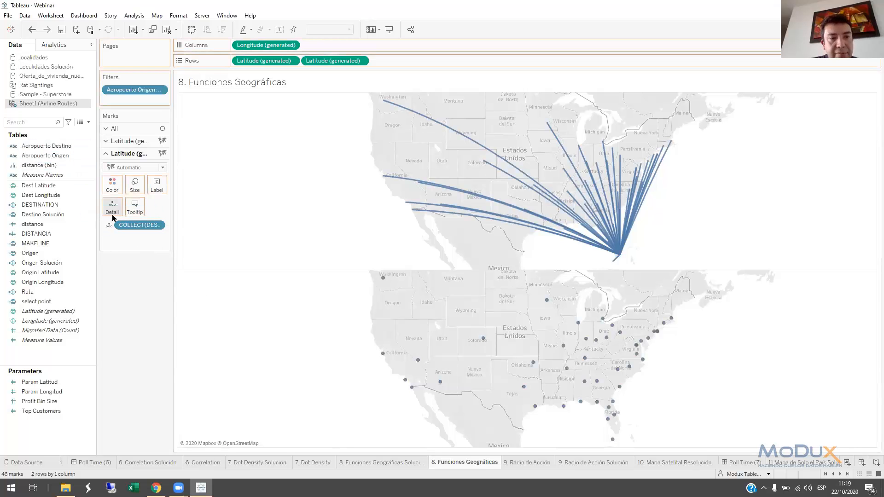
pyautogui.click(418, 361)
pyautogui.click(418, 361)
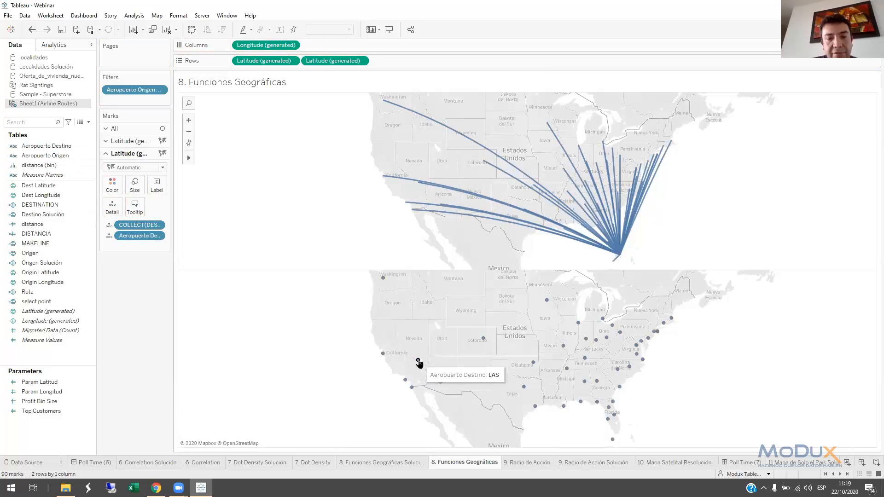
# Set the second map's mark type to Circle and overlay both maps as a dual axis
pyautogui.click(131, 167)
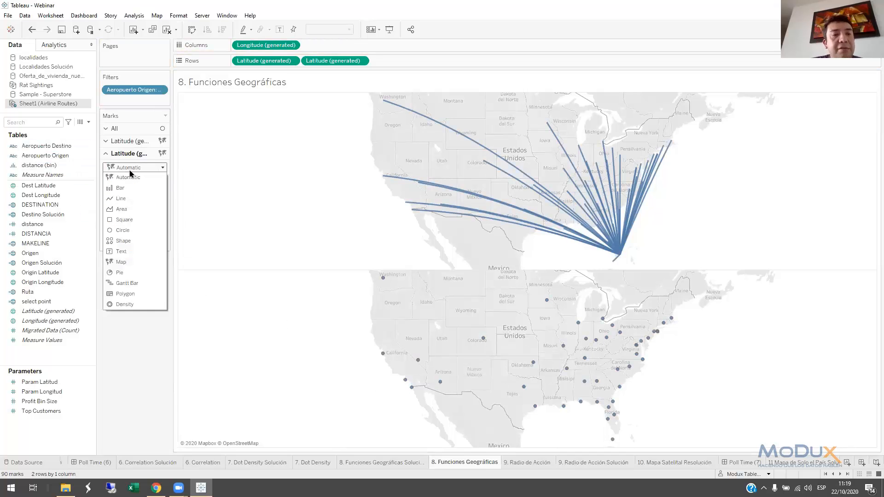
pyautogui.click(134, 231)
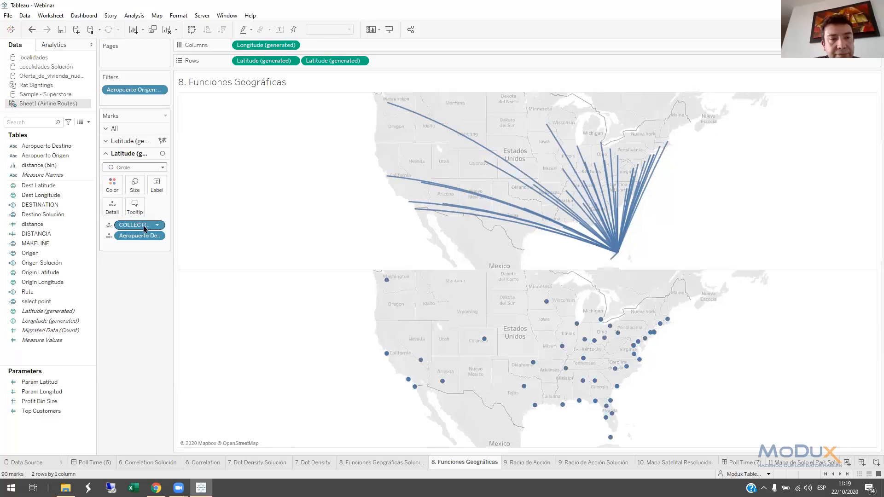
pyautogui.rightClick(328, 62)
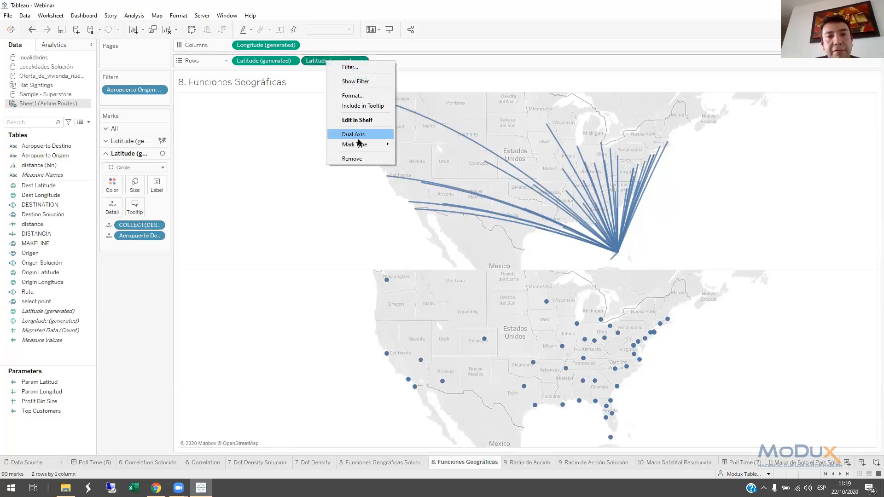
pyautogui.click(355, 136)
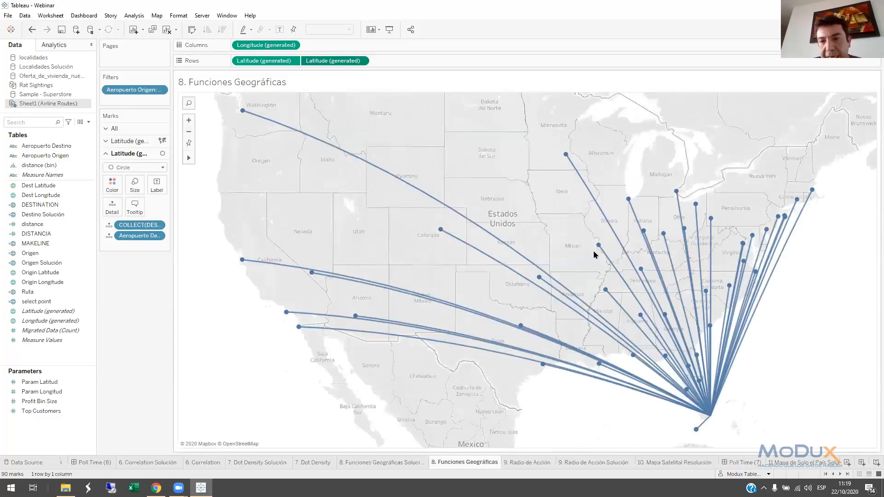
# Start a new calculated field named Distancia in the Airline Routes data source
pyautogui.click(88, 122)
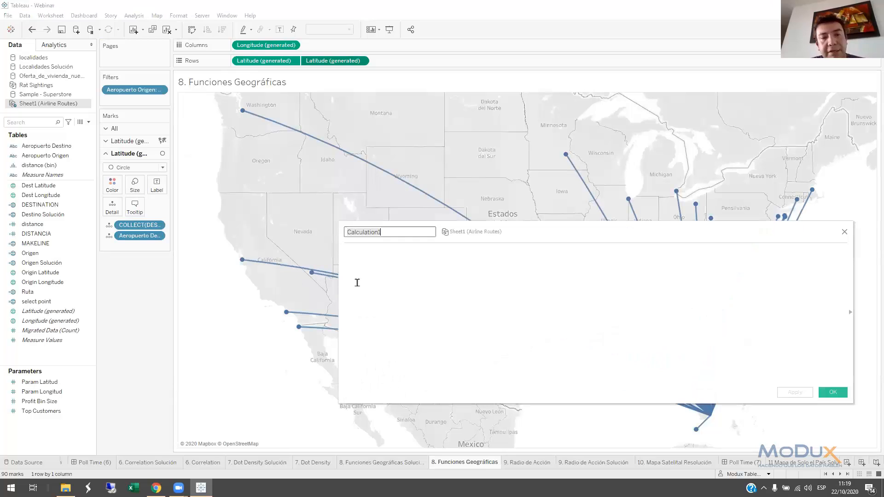
pyautogui.write('dISTANCI')
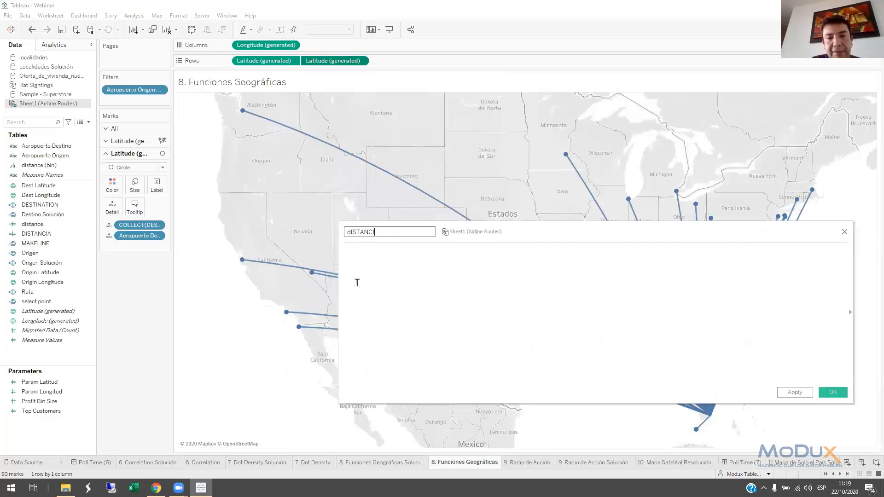
pyautogui.press('BackSpace')
pyautogui.press('BackSpace')
pyautogui.press('BackSpace')
pyautogui.press('BackSpace')
pyautogui.press('BackSpace')
pyautogui.press('BackSpace')
pyautogui.press('BackSpace')
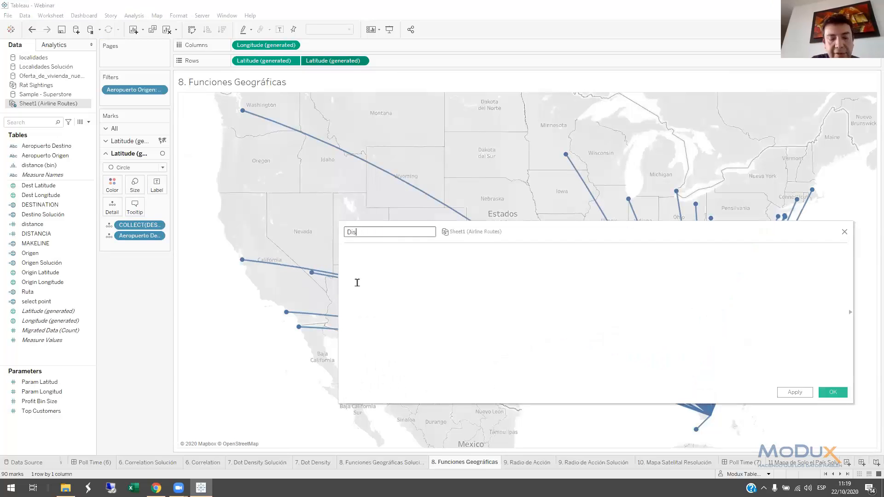
pyautogui.click(357, 282)
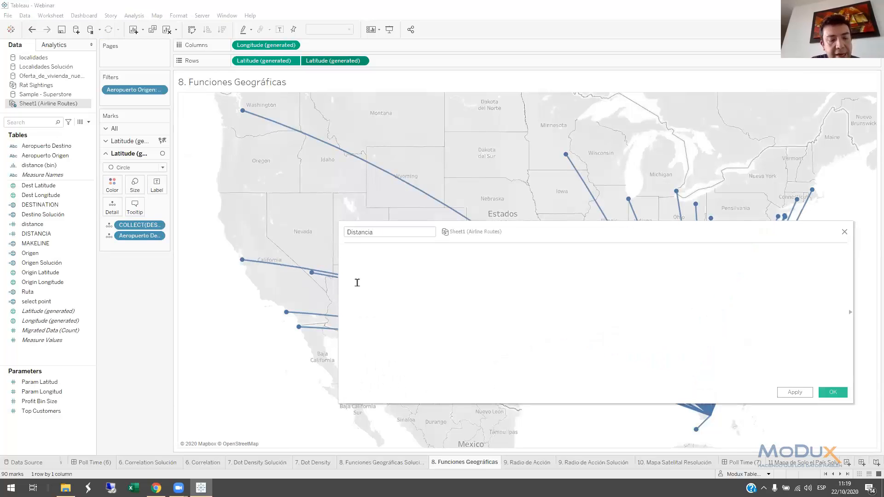
# Begin the Distancia formula with DISTANCE(MAKEPOINT([Origin Latitude],[Origin Longitude]), as the start point
pyautogui.write('DISTANCE')
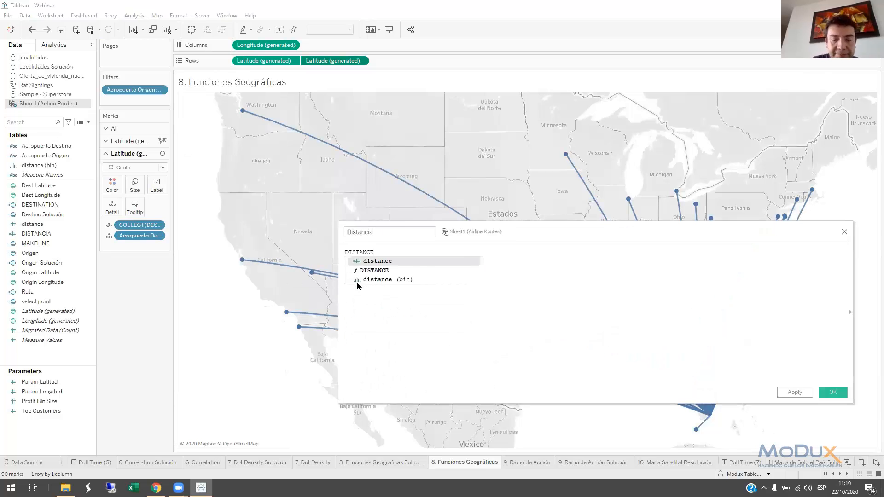
pyautogui.write('(MA')
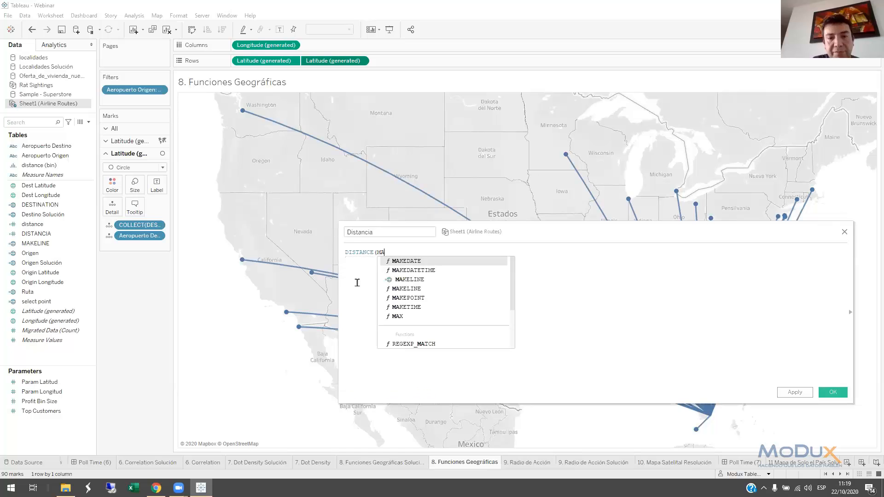
pyautogui.write('KEPOINT')
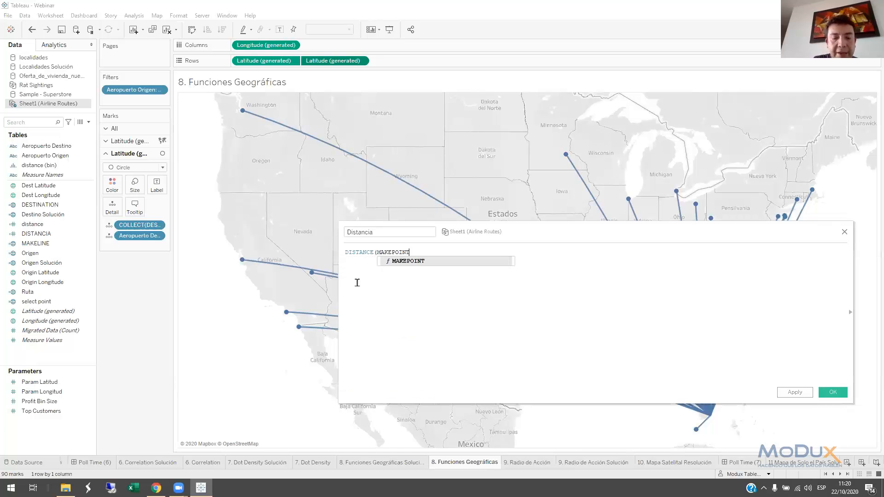
pyautogui.write('(LAT')
pyautogui.press('Down')
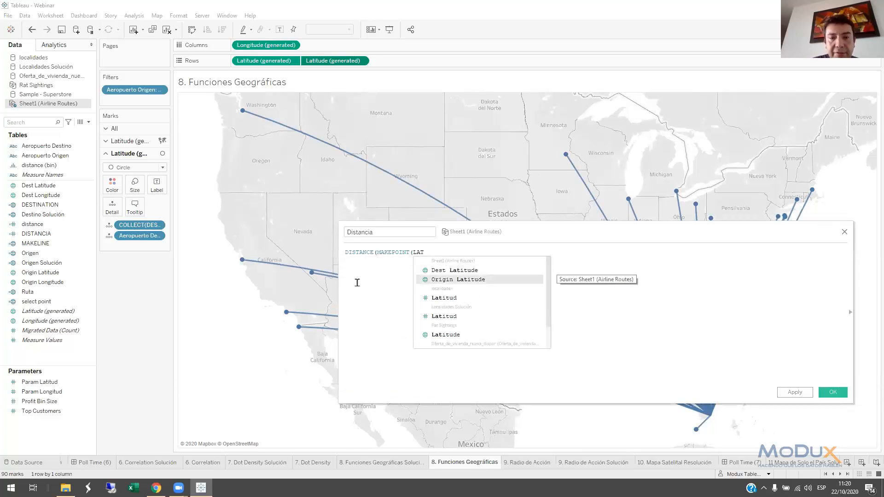
pyautogui.press('Return')
pyautogui.write(',LON')
pyautogui.press('Down')
pyautogui.press('Return')
pyautogui.write('),')
pyautogui.press('Return')
# Add MAKEPOINT([Dest Latitude],[Dest Longitude]) as the end point of the DISTANCE function
pyautogui.write('MAK')
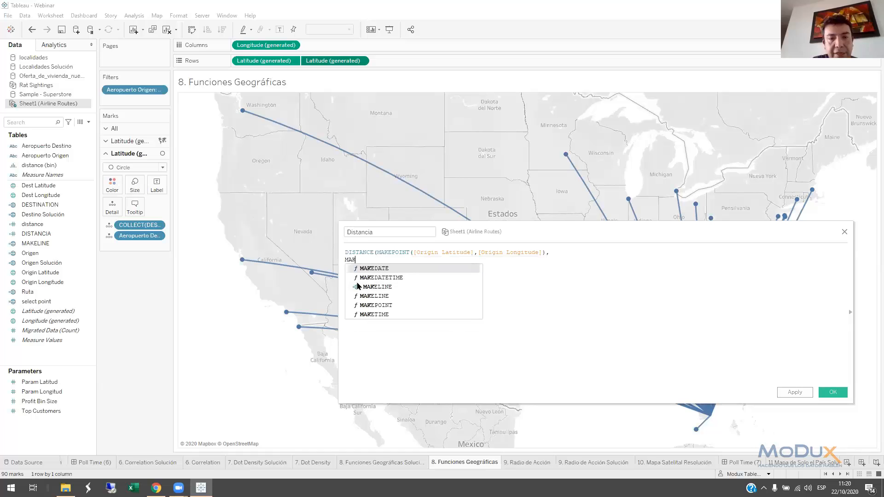
pyautogui.write('EPOINT')
pyautogui.press('Return')
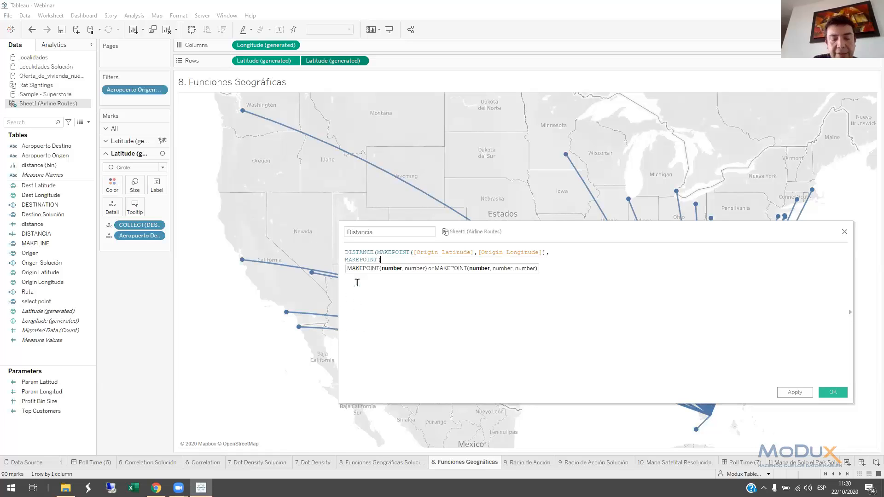
pyautogui.write('DES')
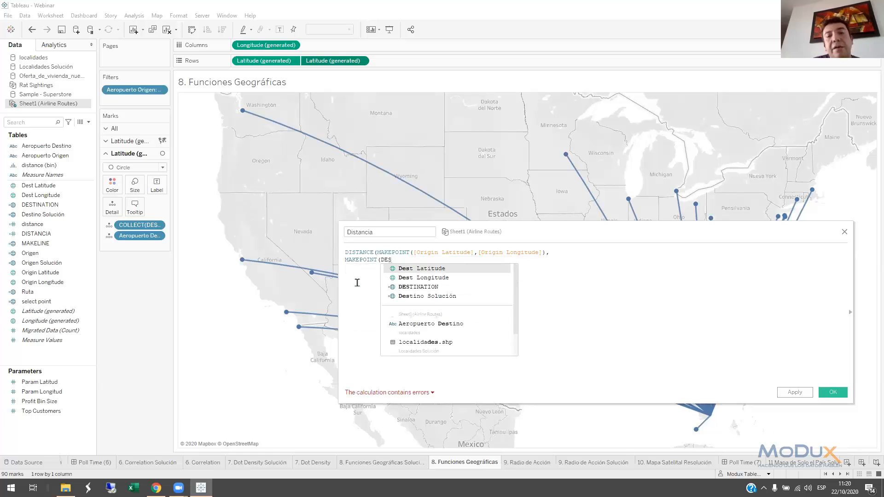
pyautogui.press('Return')
pyautogui.write(',DES')
pyautogui.press('Down')
pyautogui.press('Return')
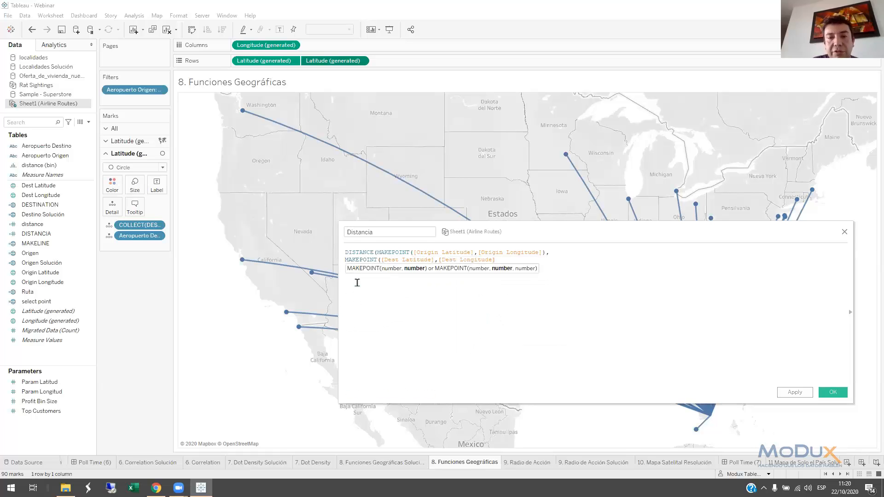
pyautogui.write('),')
pyautogui.press('Return')
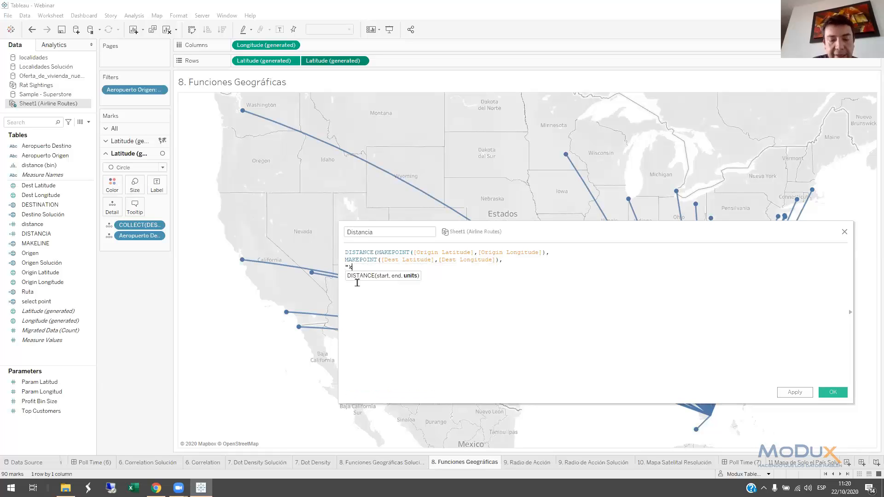
# Set the distance units to "km", complete the formula and save the Distancia field
pyautogui.write('"km"')
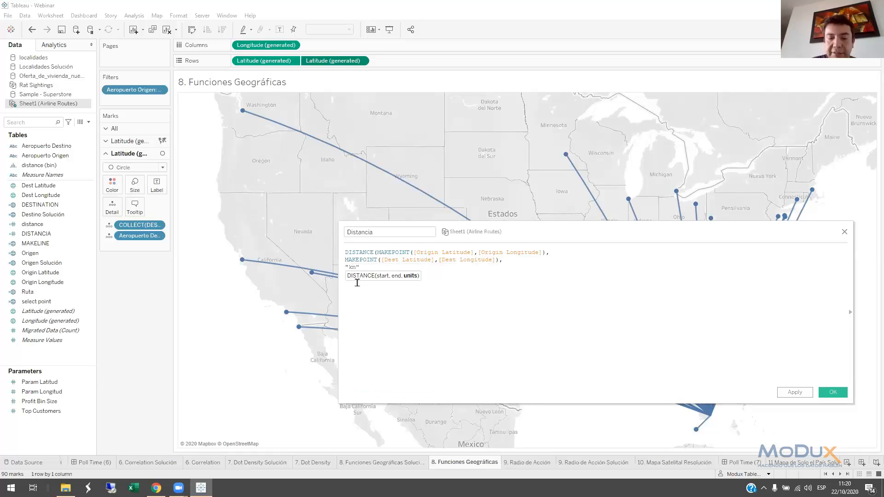
pyautogui.press('Return')
pyautogui.write(')')
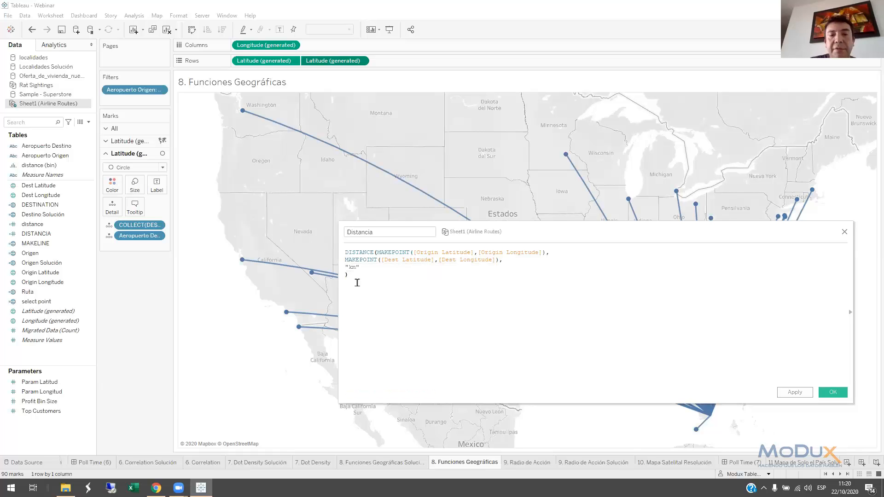
pyautogui.keyDown('ctrl'); pyautogui.scroll(3, 368, 289); pyautogui.keyUp('ctrl')
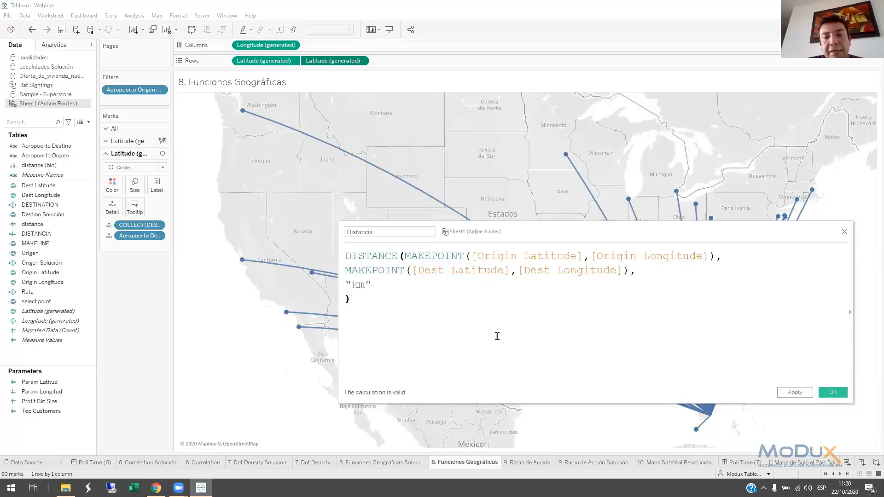
pyautogui.click(834, 392)
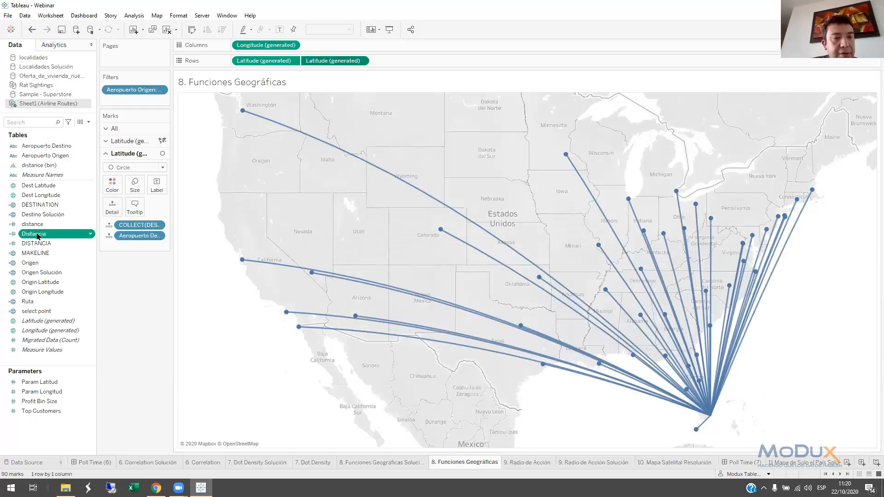
# Label the destination points with the average of the new Distancia field
pyautogui.moveTo(36, 236); pyautogui.dragTo(157, 186)
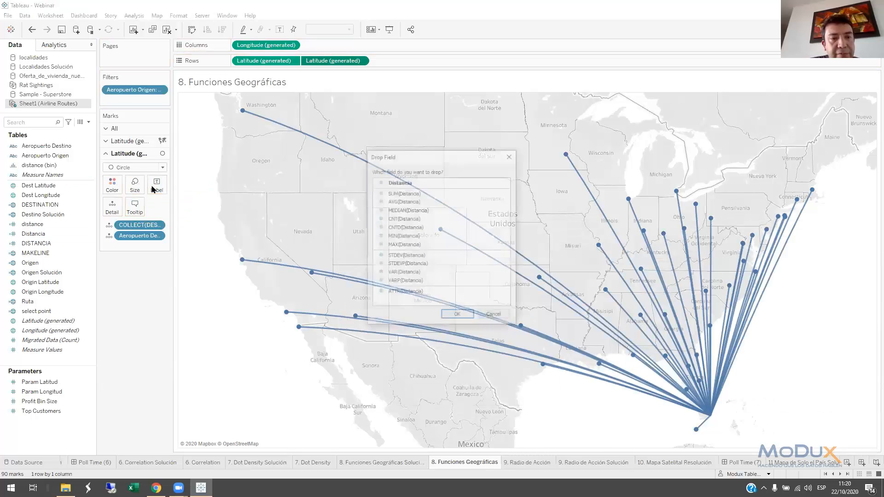
pyautogui.doubleClick(405, 201)
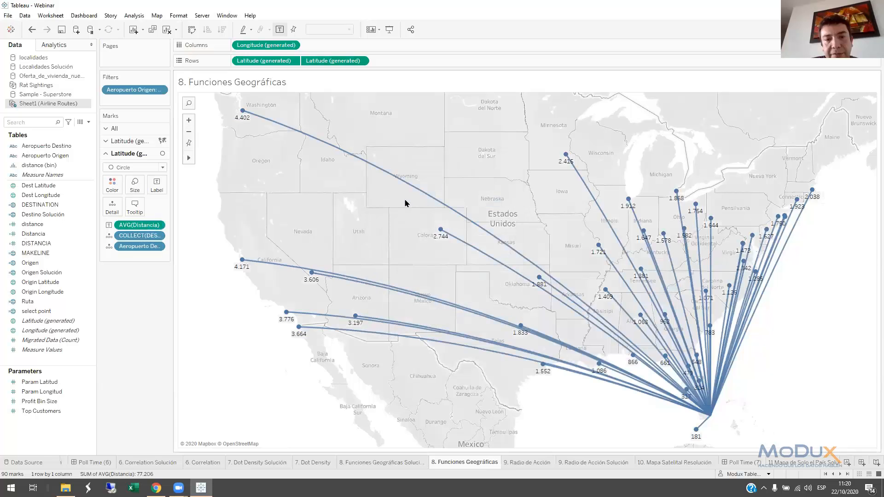
pyautogui.click(408, 462)
pyautogui.click(449, 462)
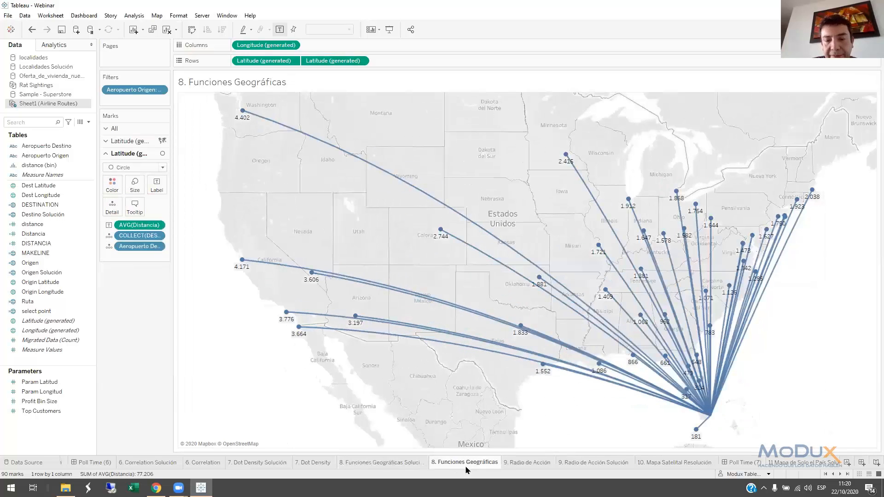
# On the 9. Radio de Acción sheet, recentre the distance rings on a point in central Brooklyn and keep only bin 5
pyautogui.click(530, 463)
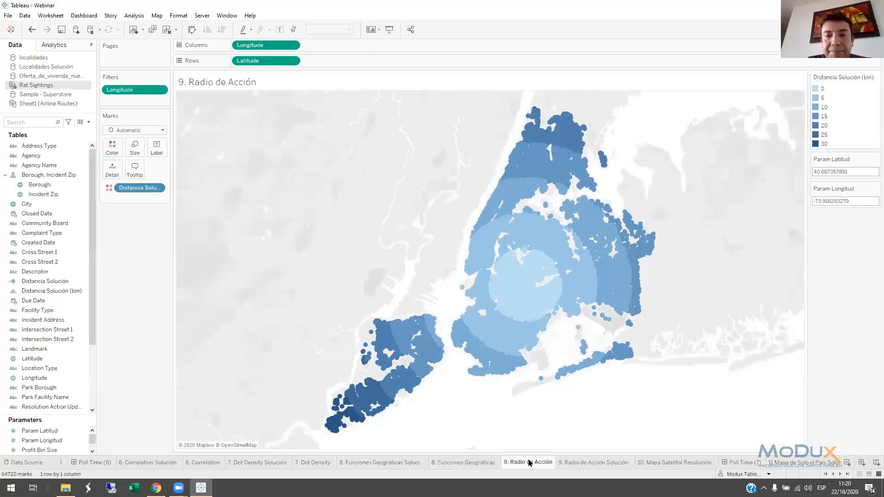
pyautogui.moveTo(532, 279)
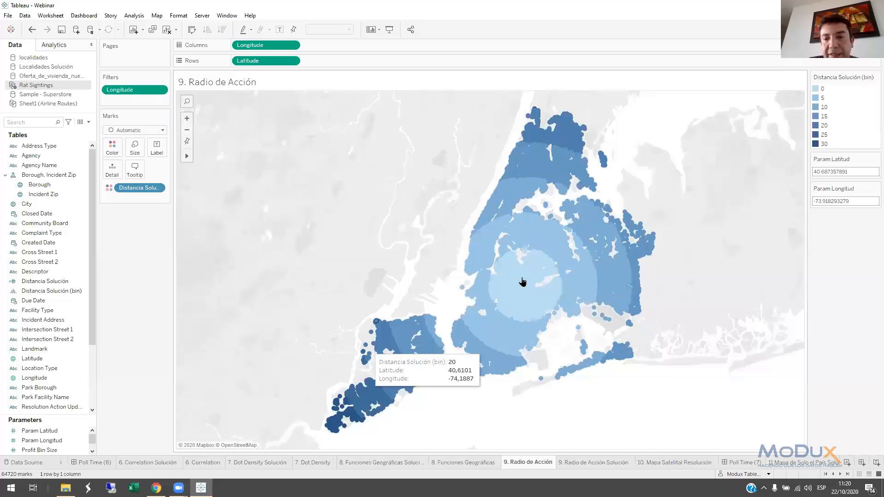
pyautogui.moveTo(544, 245)
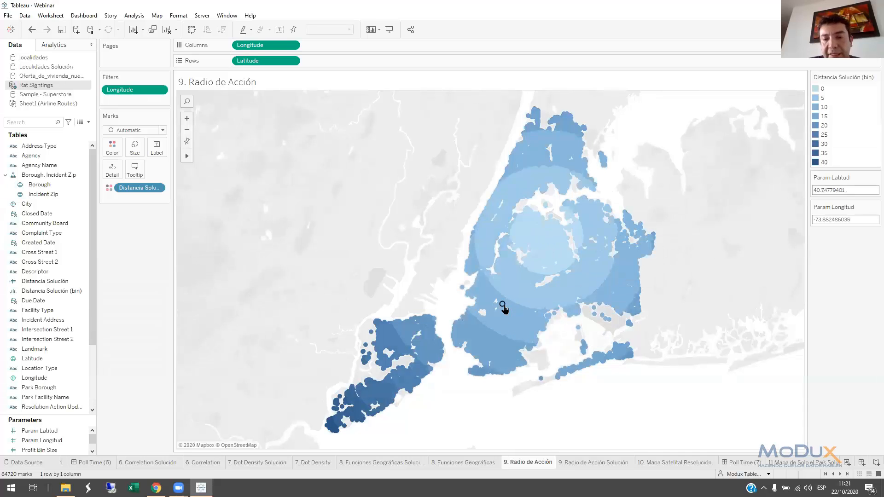
pyautogui.click(503, 306)
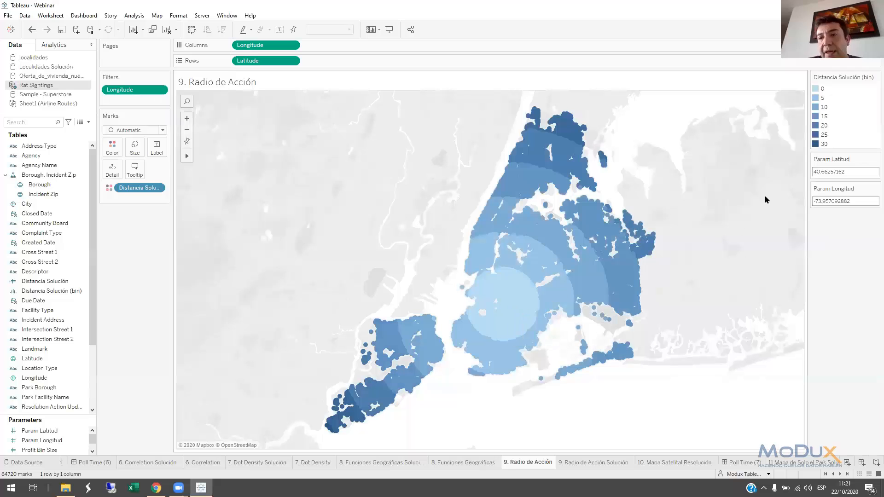
pyautogui.rightClick(823, 98)
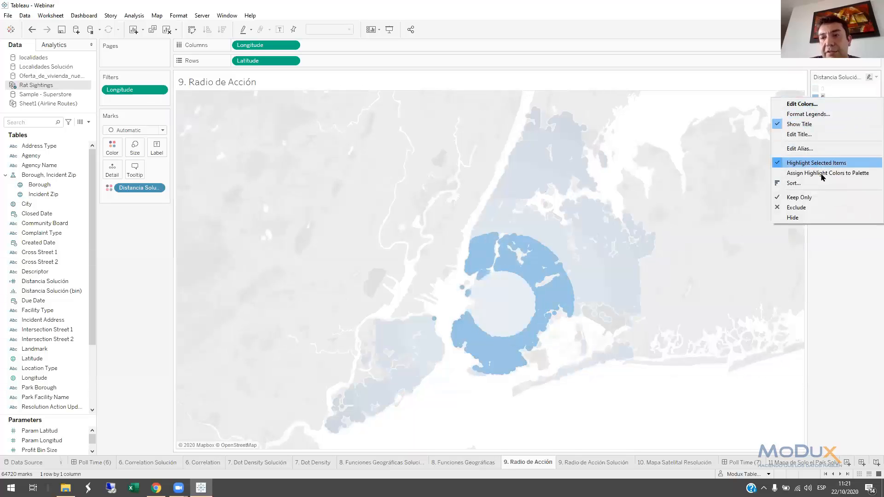
pyautogui.click(801, 198)
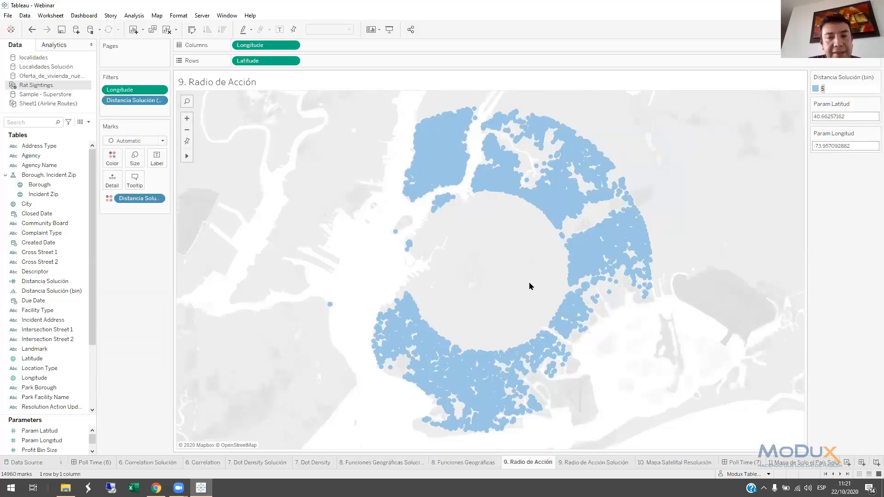
# On the 9. Radio de Acción Solución sheet, start a calculated field named Distancia in Rat Sightings
pyautogui.click(586, 465)
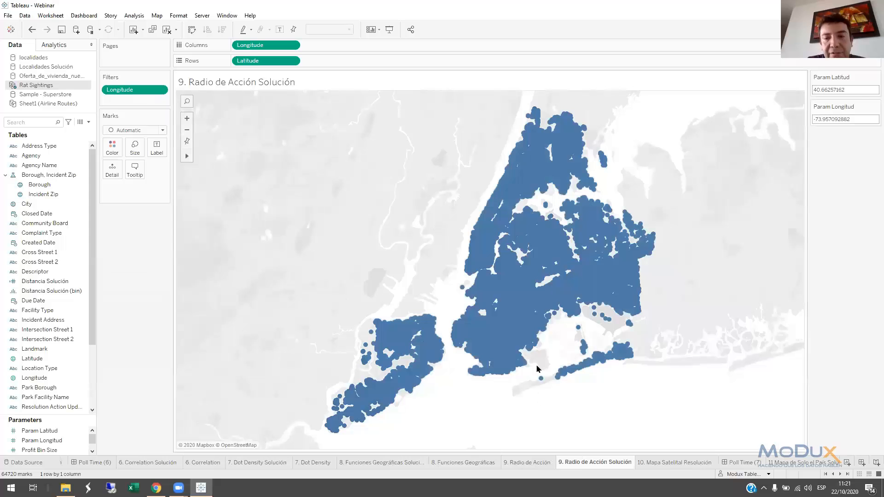
pyautogui.click(90, 122)
pyautogui.click(46, 126)
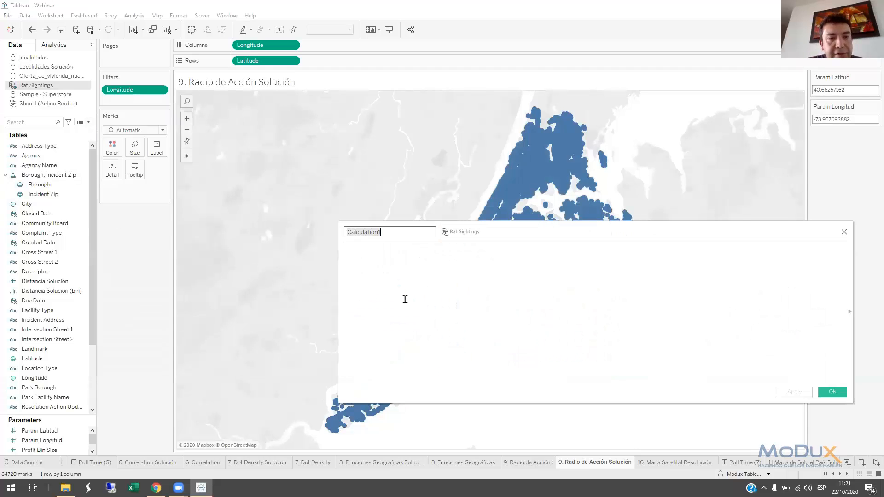
pyautogui.write('Distancia')
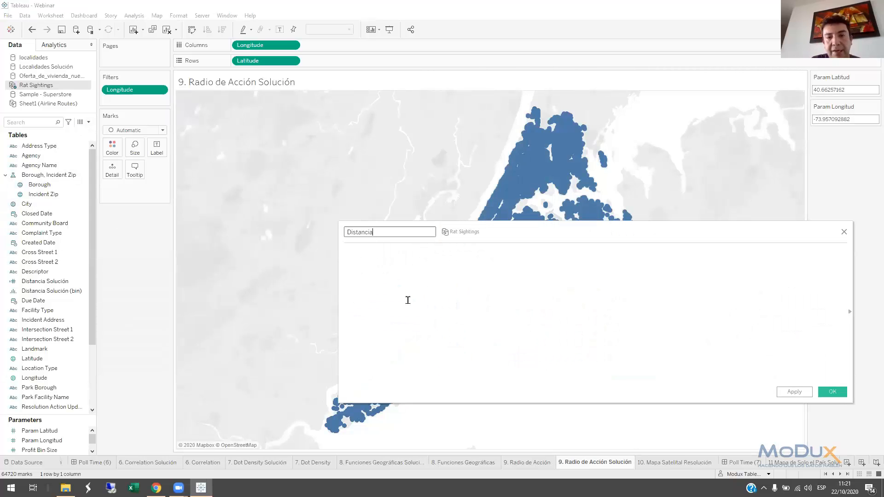
pyautogui.click(408, 300)
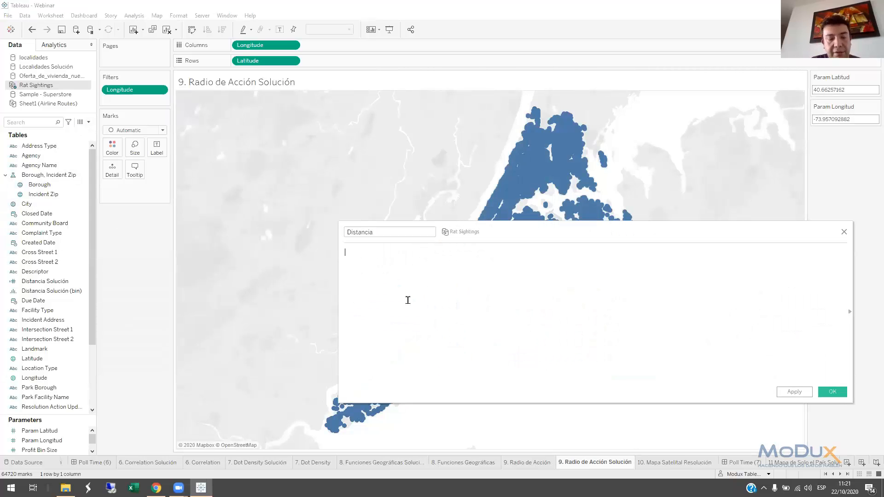
# Begin the Distancia formula with DISTANCE and MAKEPOINT([Latitude],[Longitude]) as its start point
pyautogui.write('DISTANC')
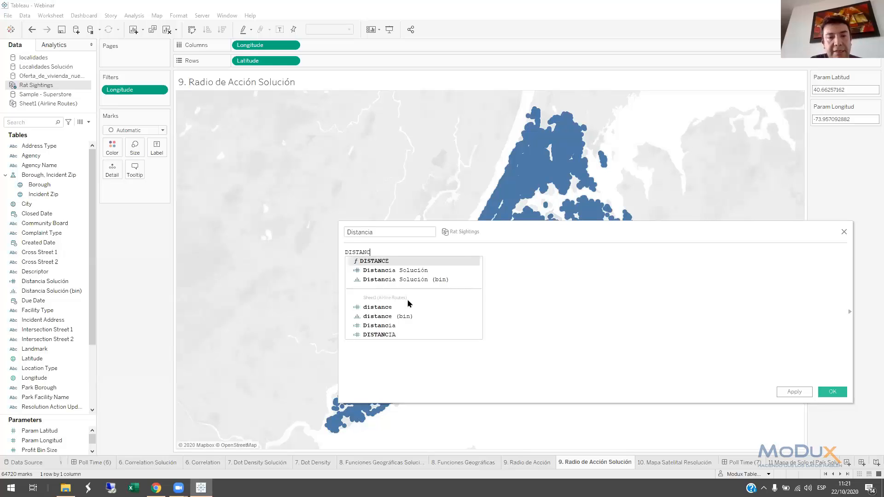
pyautogui.write('E(')
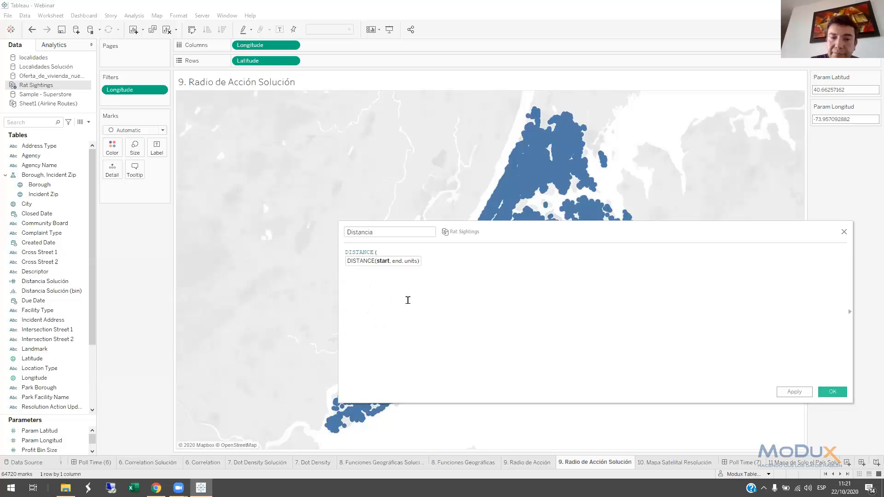
pyautogui.write('MAKEPOINT(LA')
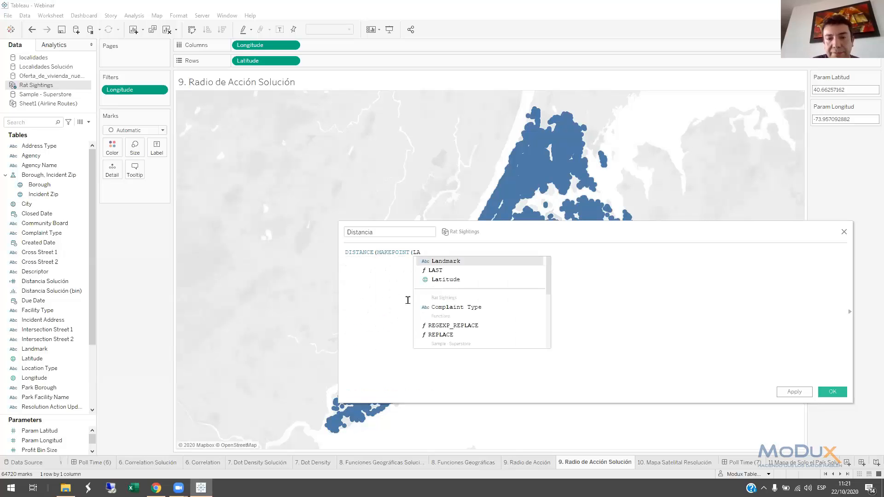
pyautogui.press('Down')
pyautogui.press('Down')
pyautogui.press('Return')
pyautogui.write(',')
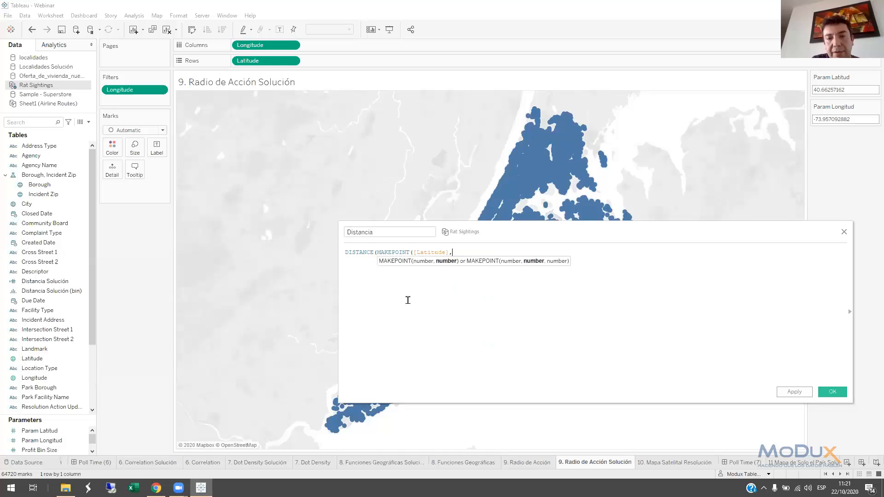
pyautogui.write('[Longitude]')
pyautogui.press('Return')
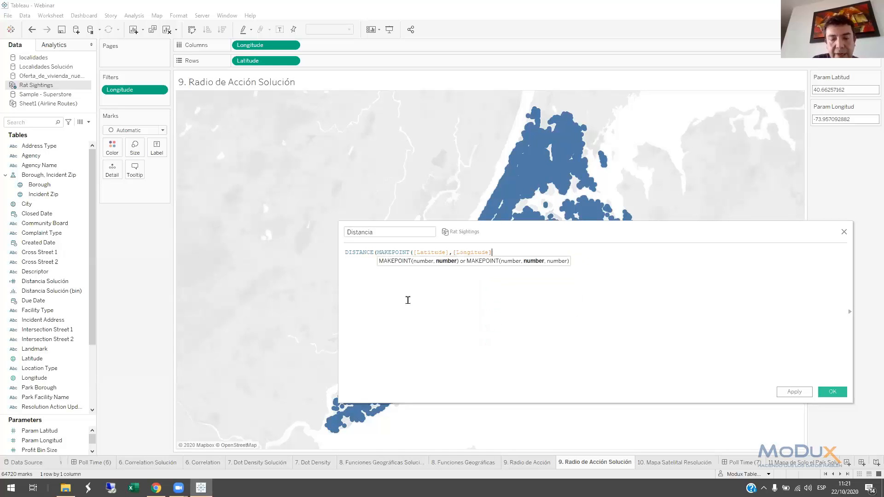
pyautogui.write(')')
pyautogui.scroll(3, 462, 261)
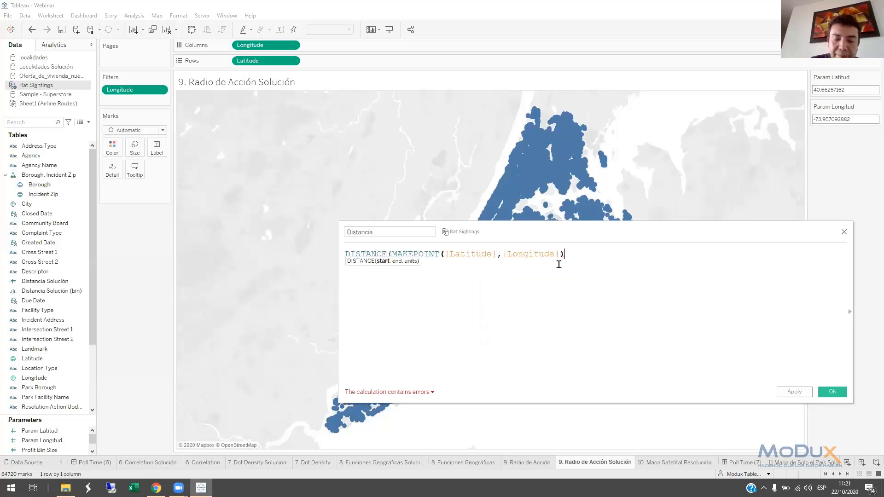
pyautogui.write(',')
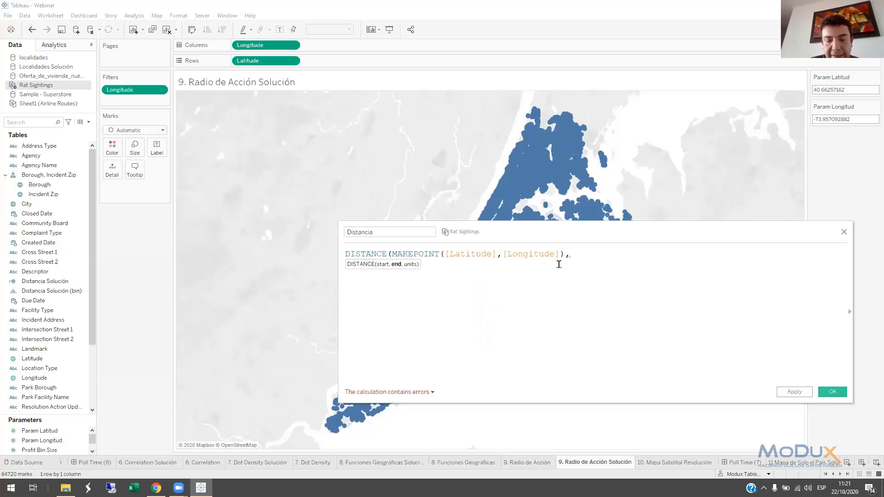
pyautogui.write('Para')
# Add MAKEPOINT([Param Latitud],[Param Longitud]) as the end point of the DISTANCE formula
pyautogui.press('BackSpace')
pyautogui.press('BackSpace')
pyautogui.press('BackSpace')
pyautogui.press('BackSpace')
pyautogui.write('MAKEPOINT')
pyautogui.write('(')
pyautogui.write('[Param Latitud],')
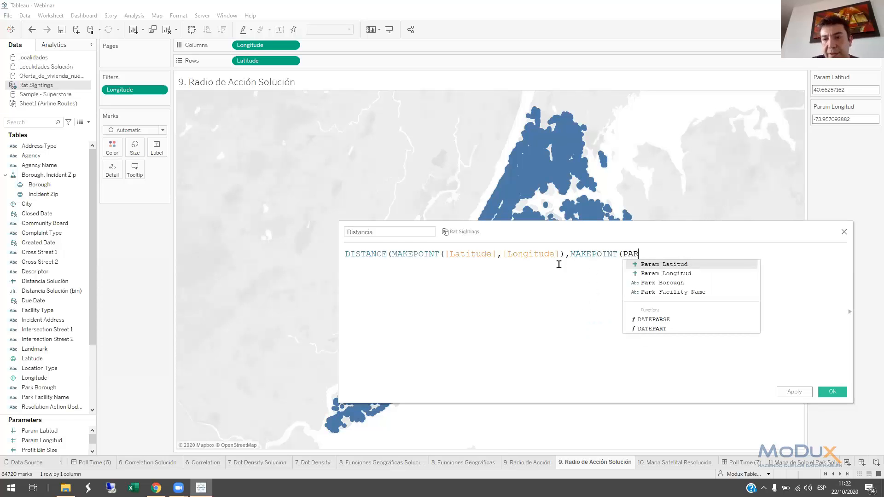
pyautogui.write('PA')
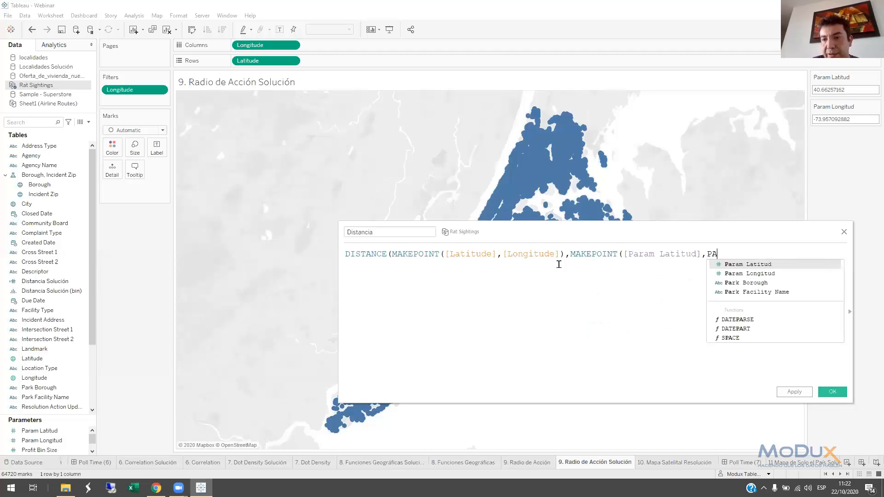
pyautogui.press('Down')
pyautogui.press('Return')
pyautogui.write(')')
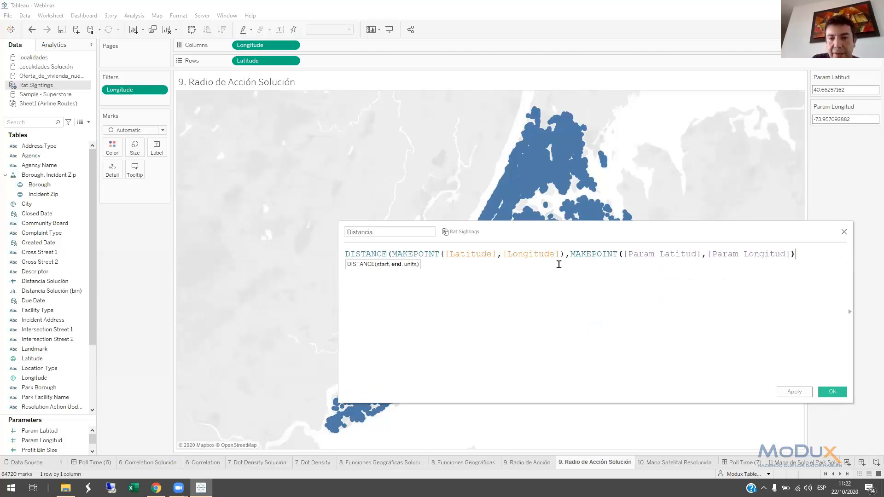
pyautogui.write(',"km"')
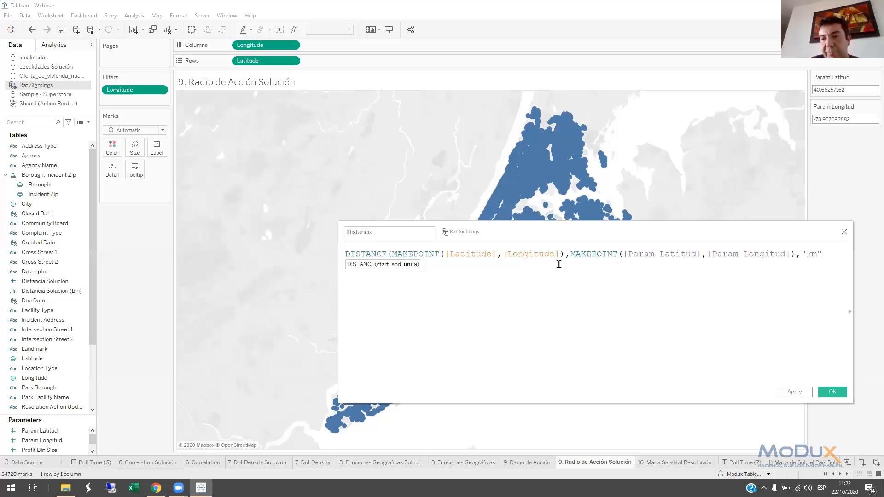
pyautogui.write(')')
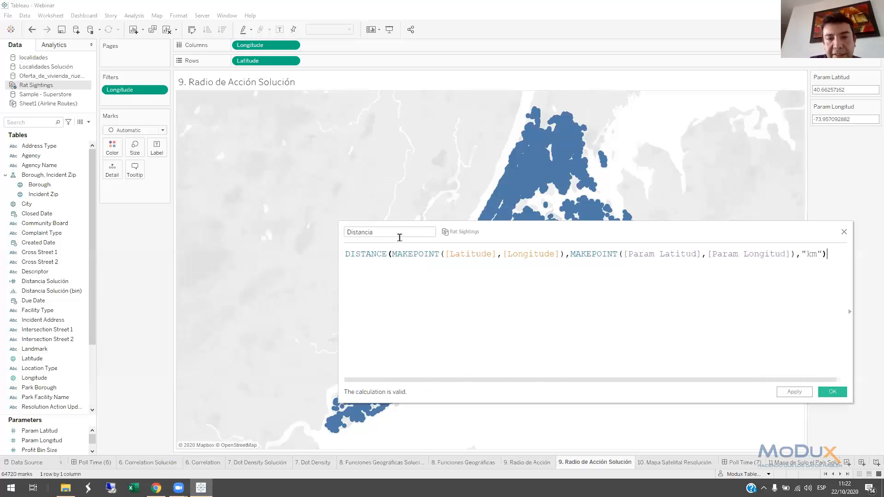
# Set the distance units to "km", close the formula and save the calculated field
pyautogui.click(831, 395)
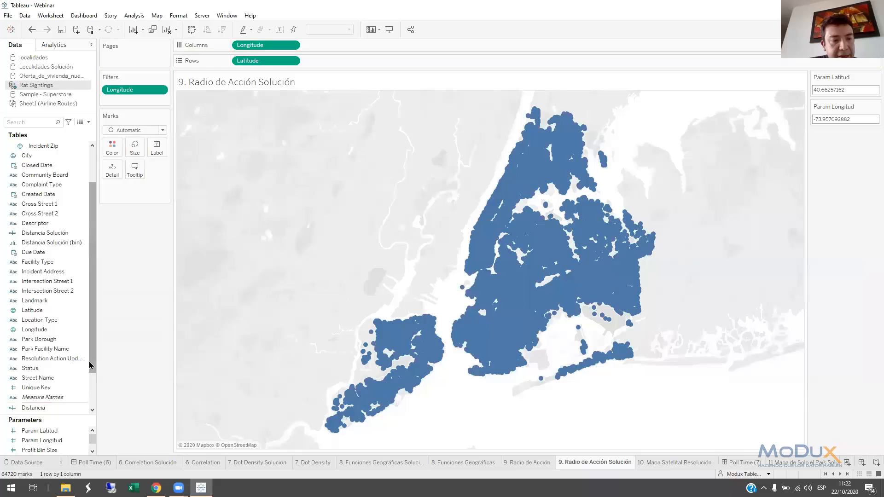
# Create bins of size 5 from the new Distancia field in Rat Sightings
pyautogui.moveTo(90, 367); pyautogui.dragTo(90, 400)
pyautogui.rightClick(42, 363)
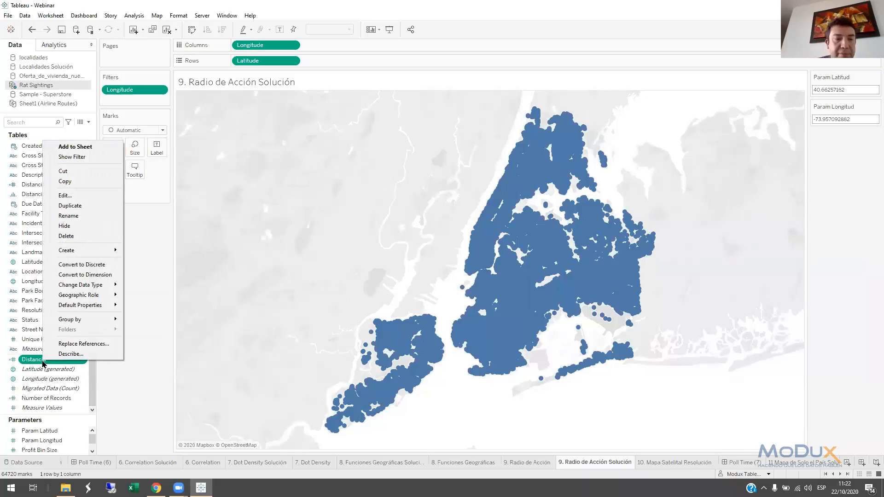
pyautogui.press('super+plus')
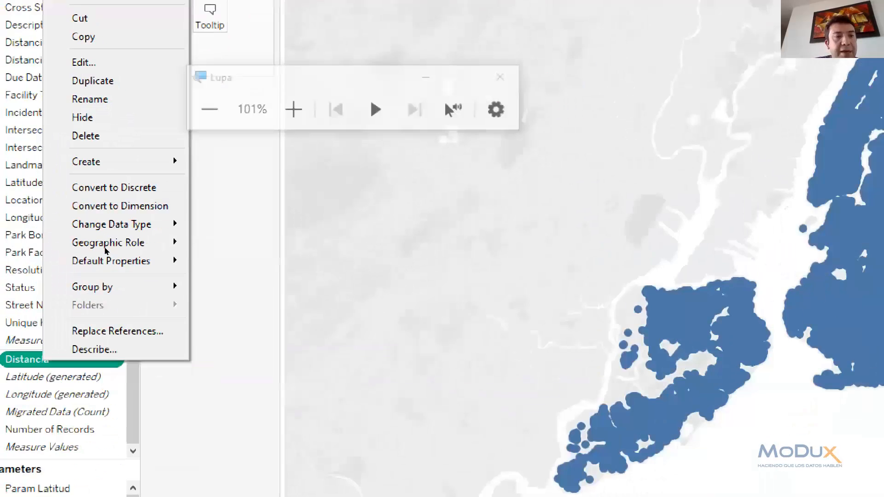
pyautogui.moveTo(122, 141)
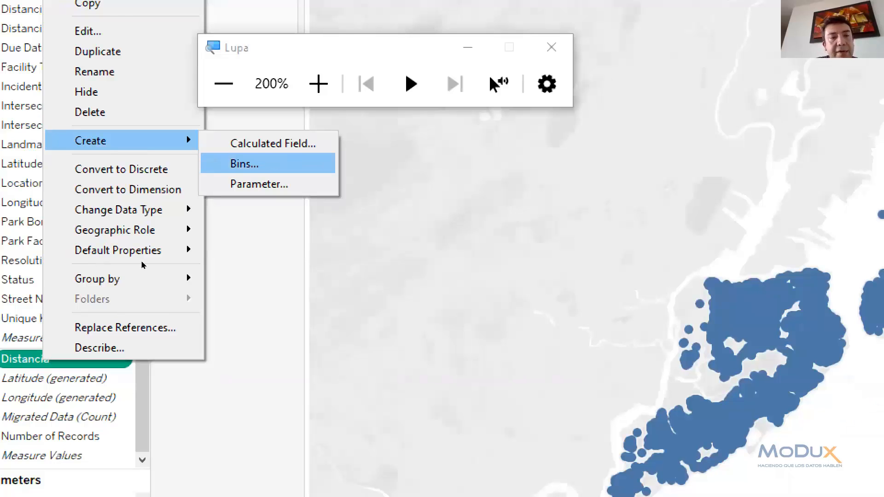
pyautogui.click(244, 163)
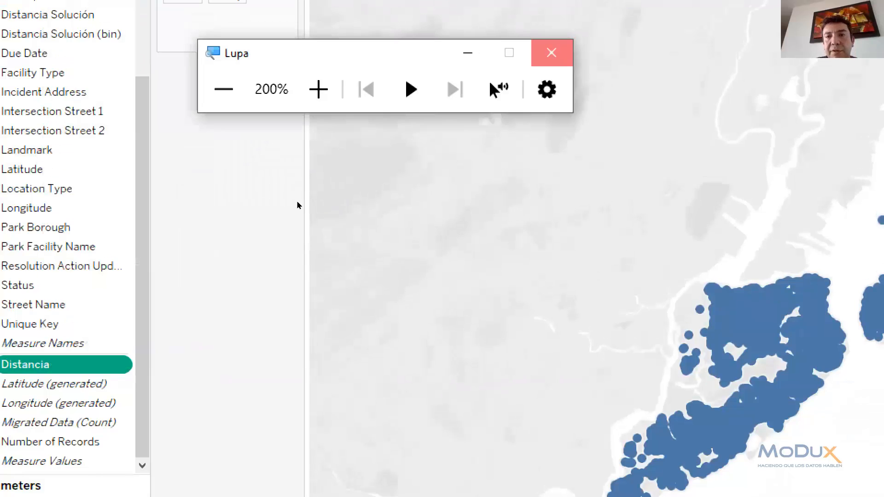
pyautogui.click(552, 47)
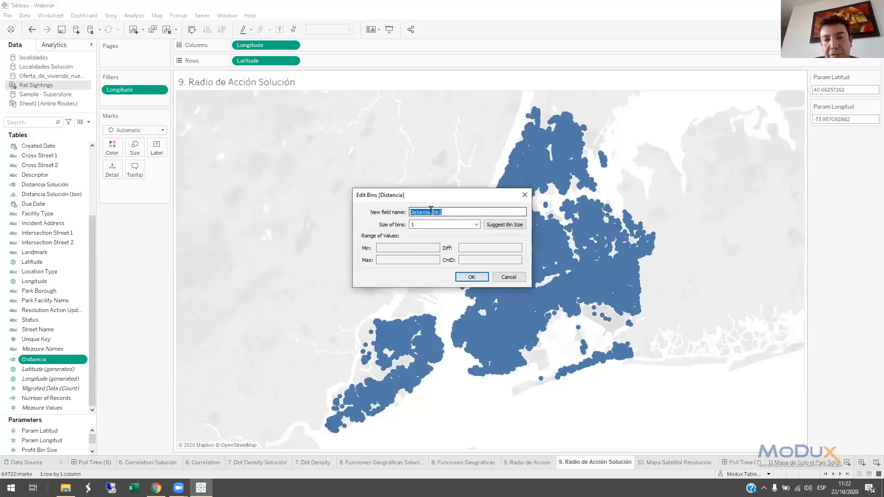
pyautogui.doubleClick(423, 223)
pyautogui.write('5')
pyautogui.click(473, 277)
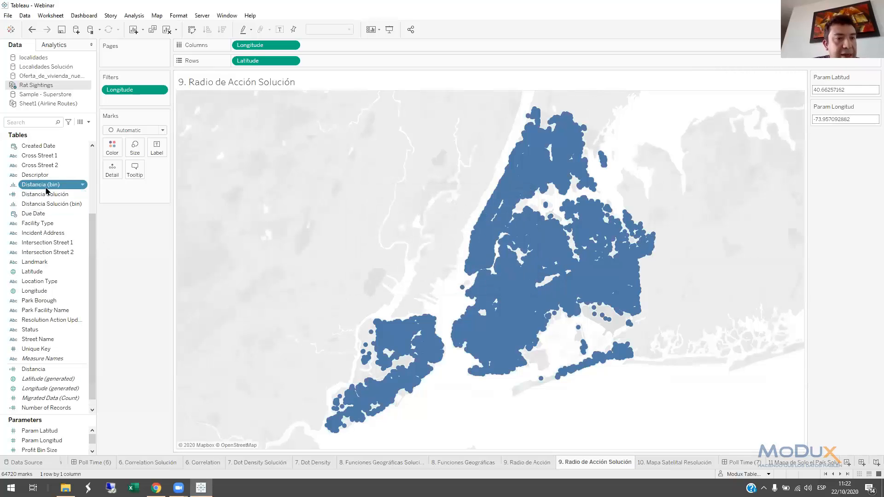
# Colour the map marks by Distancia (bin) and try selecting a sighting in the bin 5 ring
pyautogui.moveTo(39, 189); pyautogui.dragTo(273, 267)
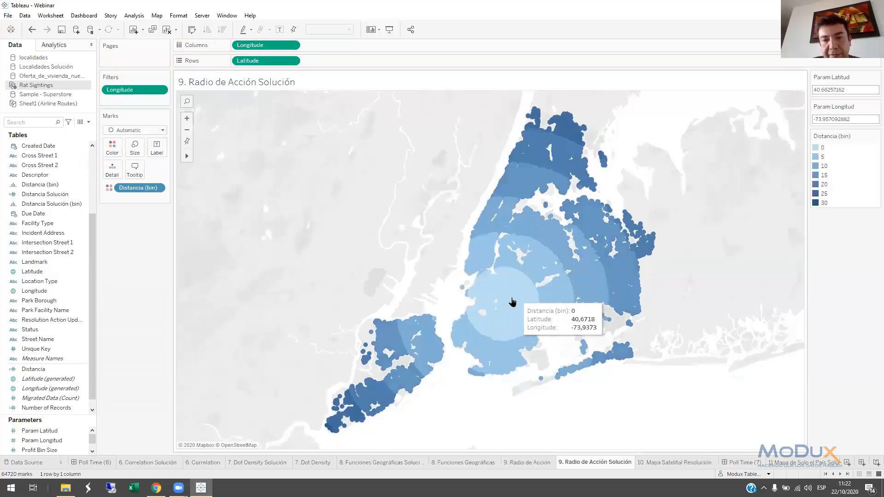
pyautogui.click(536, 262)
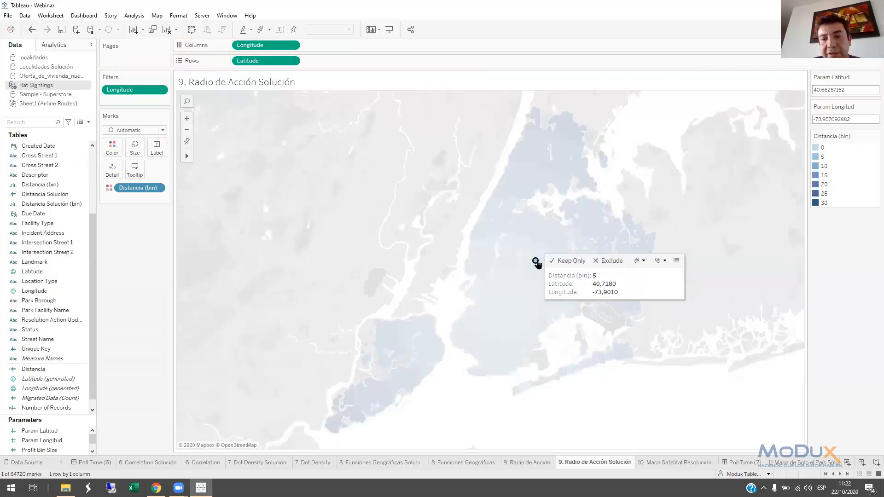
pyautogui.click(536, 262)
pyautogui.click(536, 262)
pyautogui.click(536, 262)
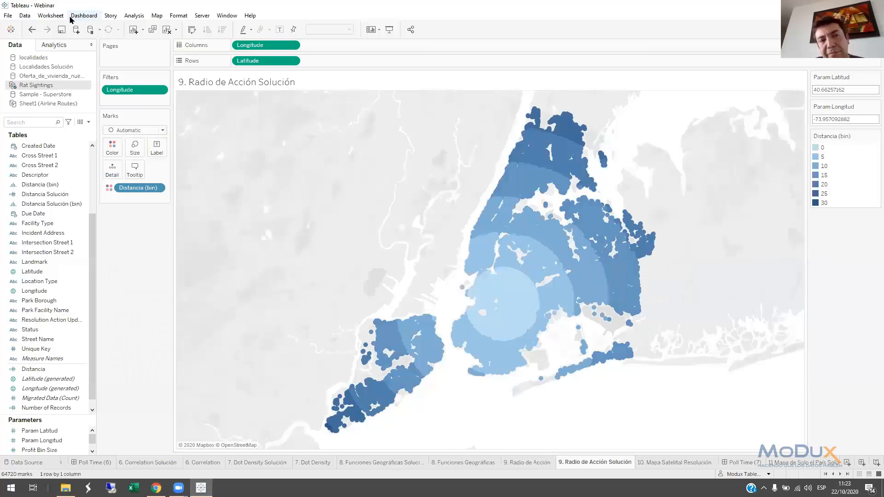
# Add a worksheet parameter action that passes Latitude to Param Latitud on selection, with aggregation set to None
pyautogui.click(82, 16)
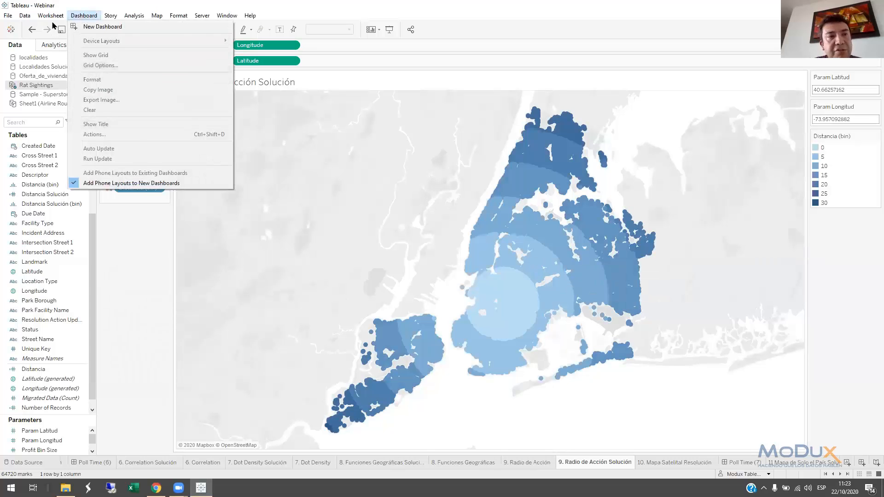
pyautogui.moveTo(54, 19)
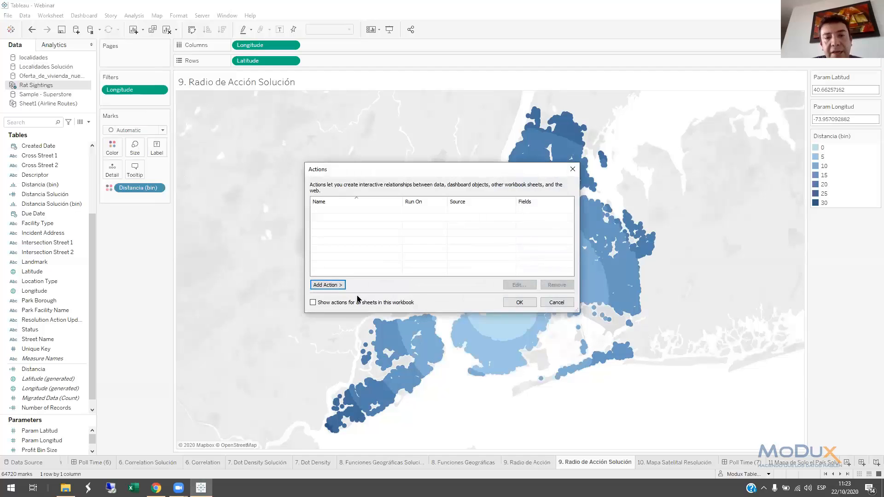
pyautogui.click(338, 285)
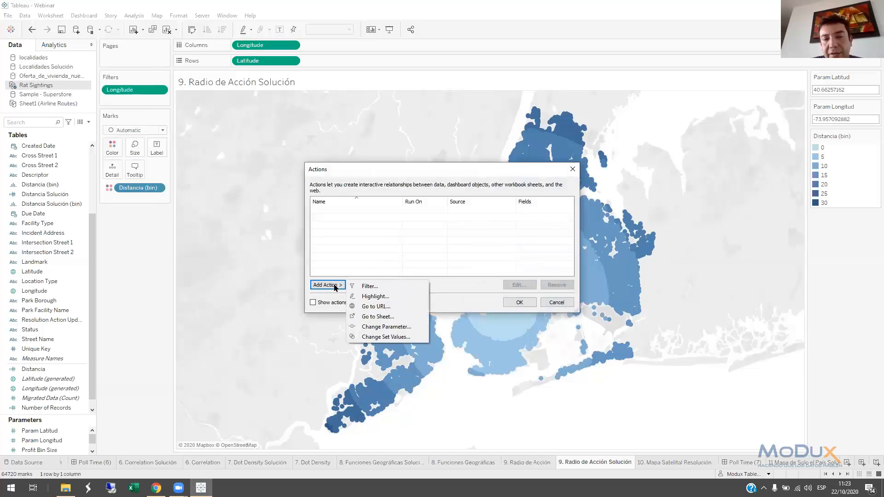
pyautogui.click(382, 327)
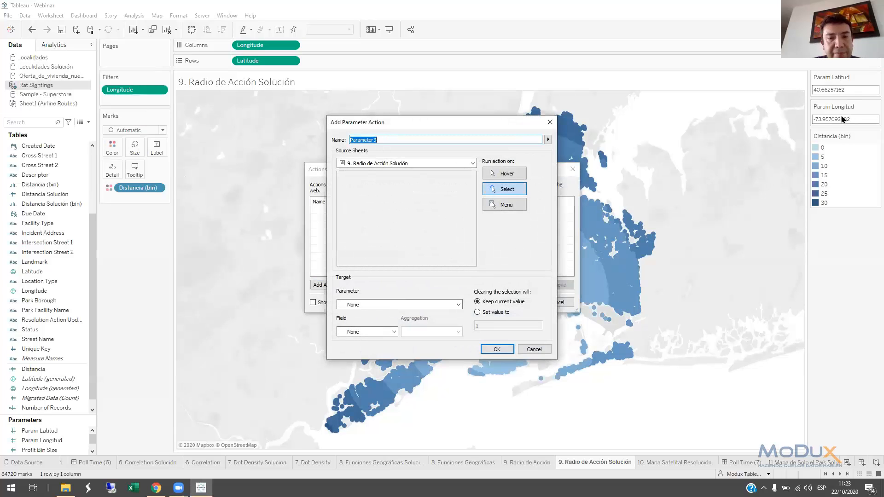
pyautogui.click(377, 308)
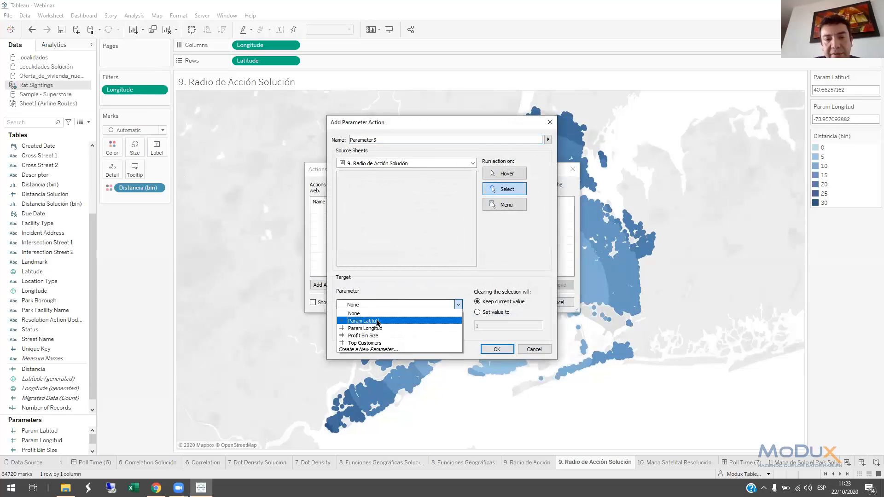
pyautogui.click(377, 321)
pyautogui.click(368, 332)
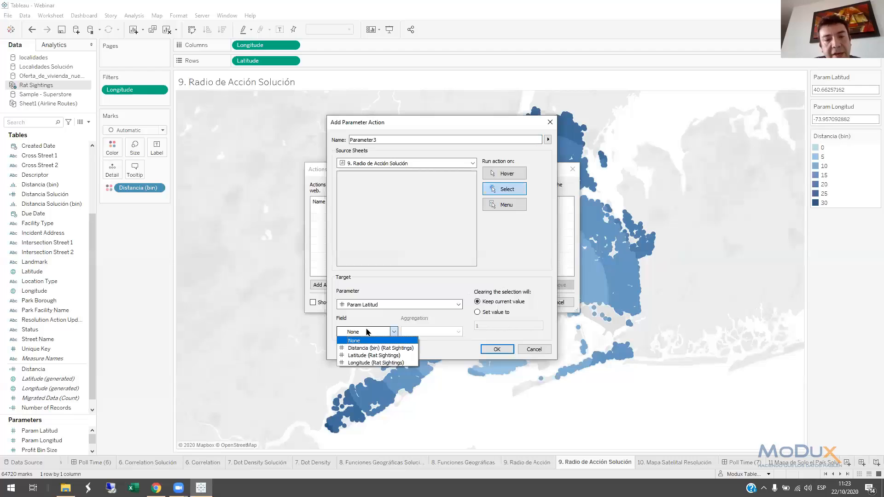
pyautogui.click(361, 356)
pyautogui.click(419, 332)
pyautogui.click(417, 343)
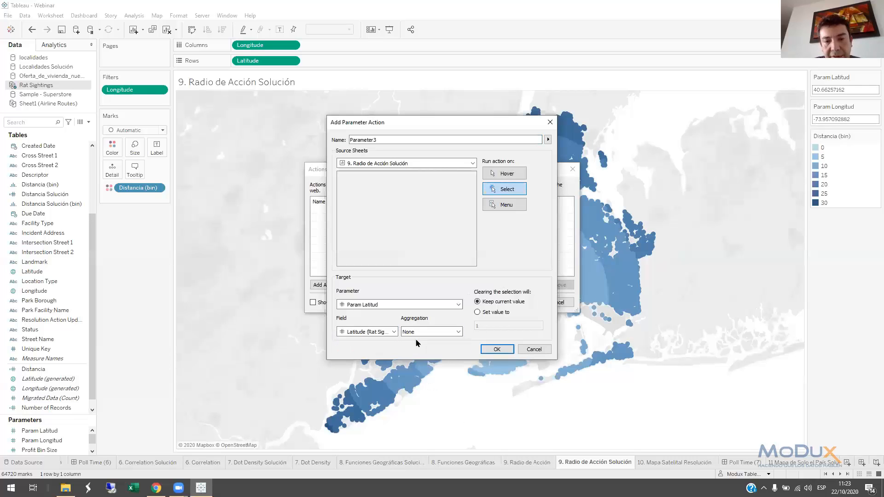
pyautogui.click(491, 351)
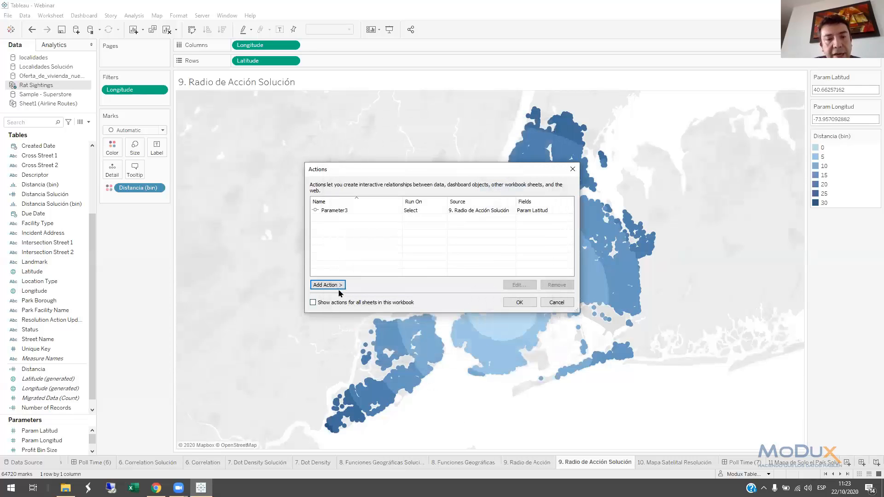
# Add a second parameter action that passes Longitude to Param Longitud on selection, with aggregation set to None
pyautogui.click(337, 286)
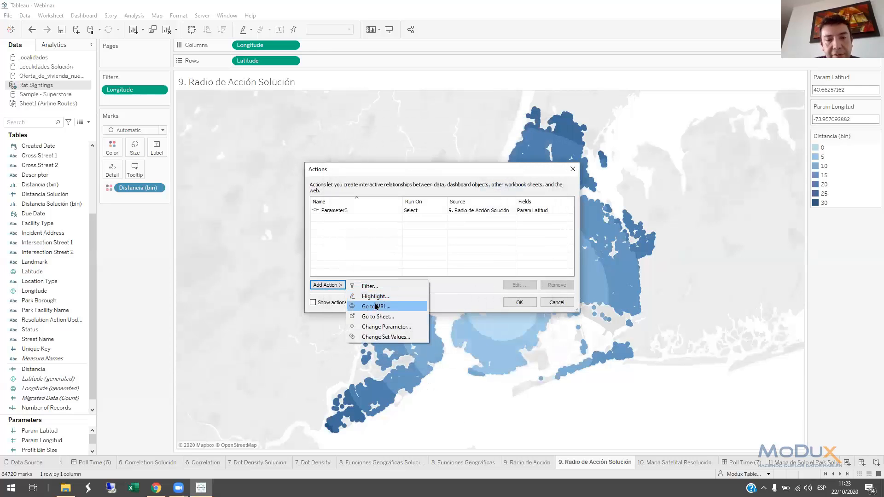
pyautogui.click(376, 327)
pyautogui.click(369, 305)
pyautogui.click(376, 328)
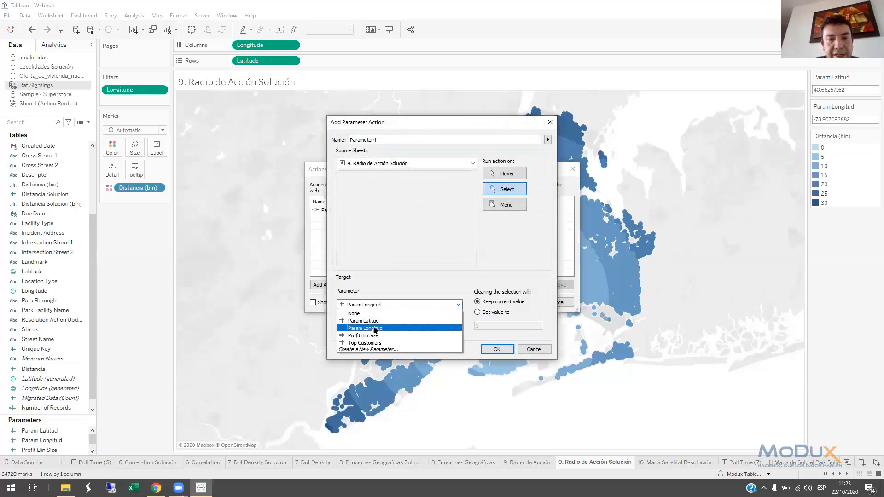
pyautogui.click(366, 331)
pyautogui.click(364, 361)
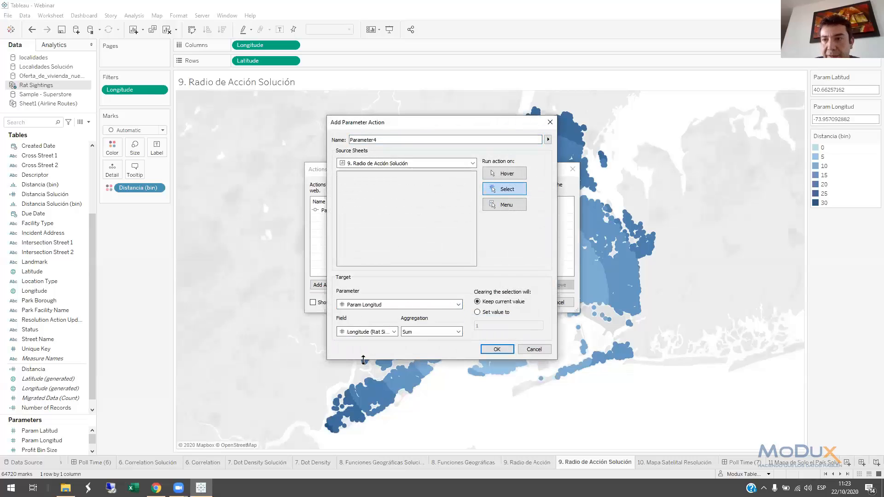
pyautogui.click(442, 332)
pyautogui.click(431, 341)
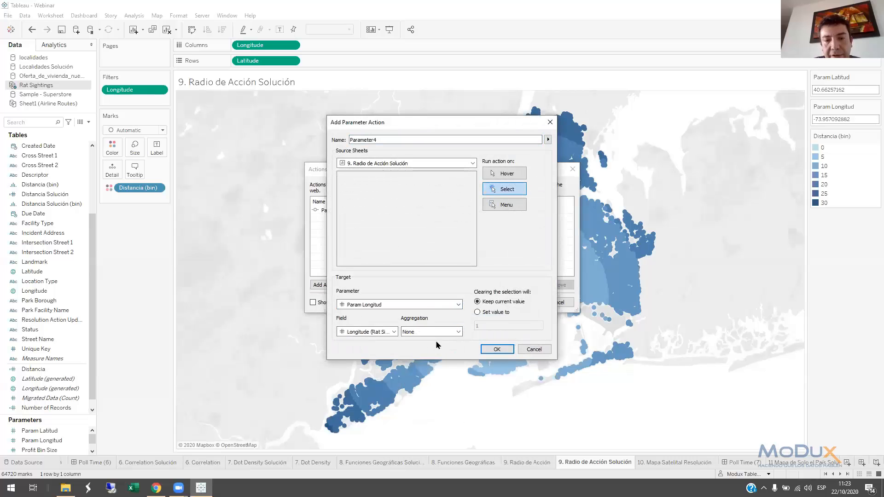
pyautogui.click(495, 350)
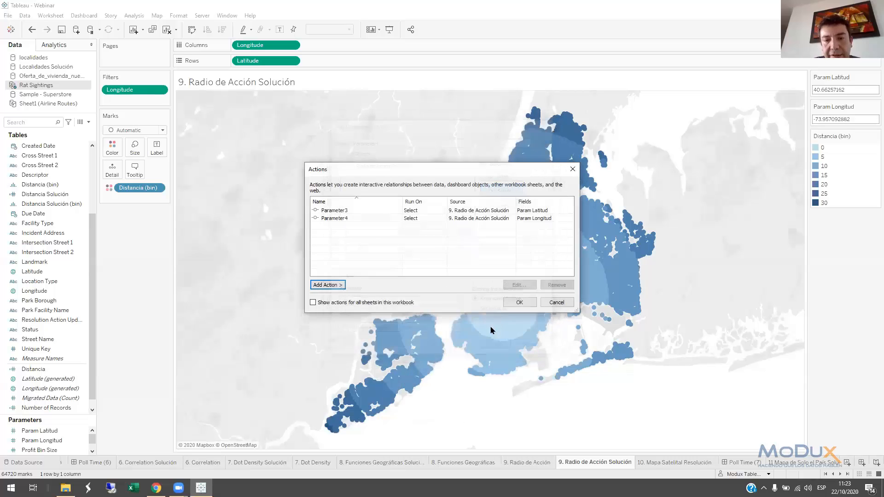
# Apply the parameter actions and recentre the distance rings on the sighting at 40,7111 / -73,9035, and again at 40,7689 / -73,9143
pyautogui.click(512, 302)
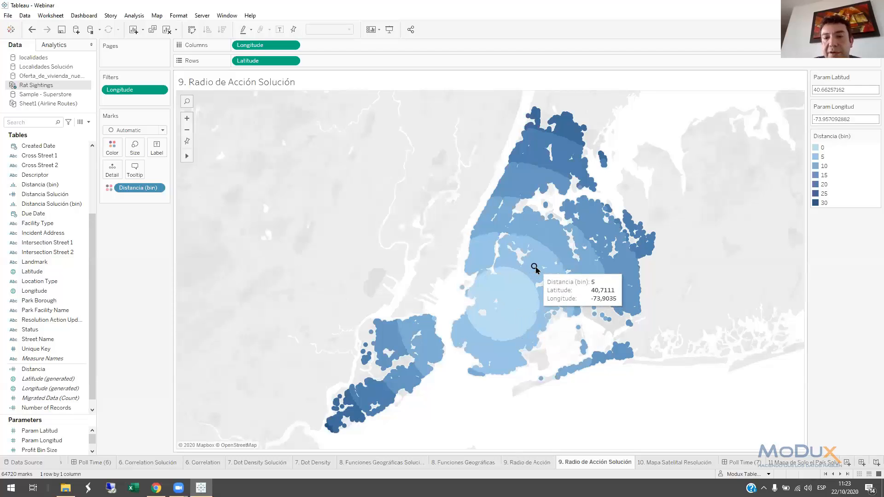
pyautogui.click(534, 269)
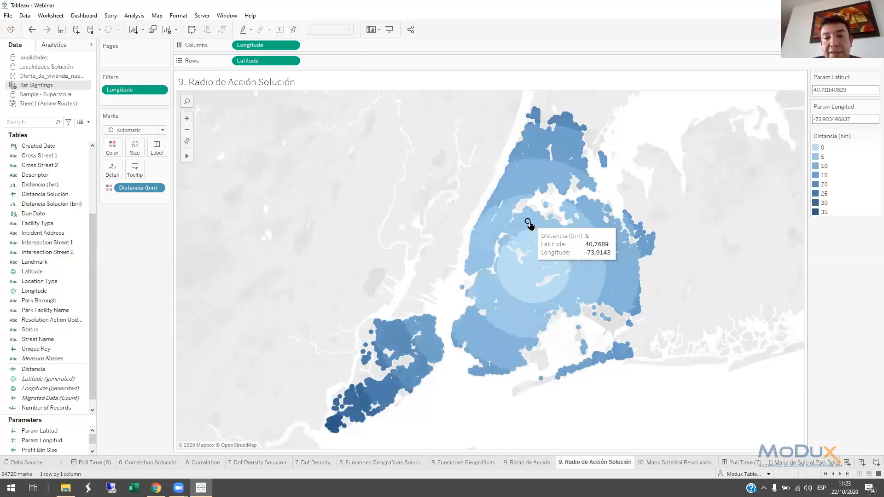
pyautogui.click(529, 223)
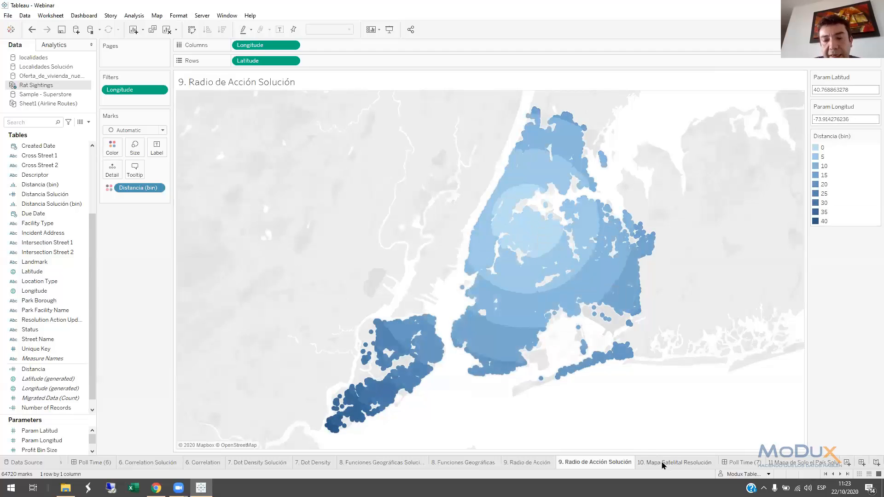
# Open the 10. Mapa Satelital Resolución sheet and set its map background style to Satellite
pyautogui.moveTo(663, 465)
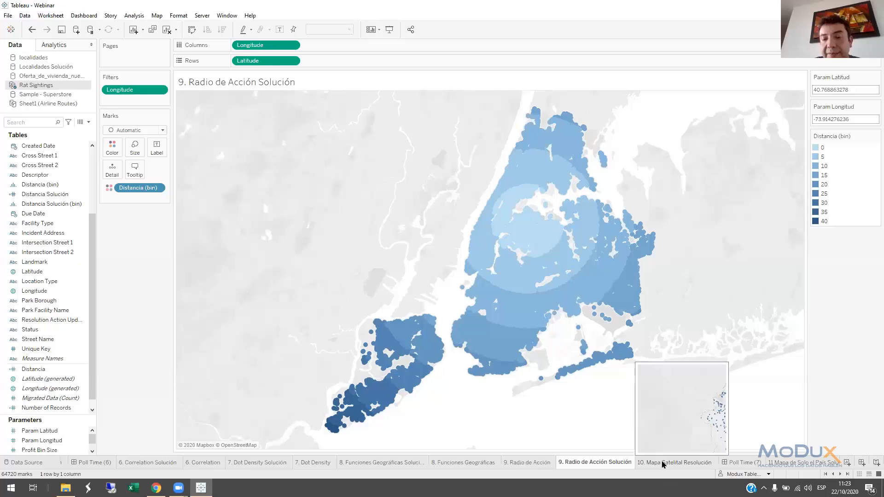
pyautogui.click(663, 463)
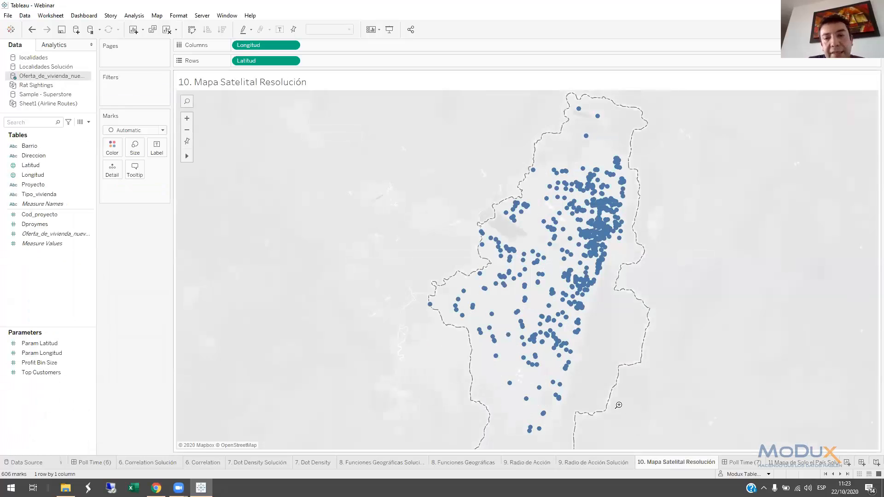
pyautogui.click(200, 17)
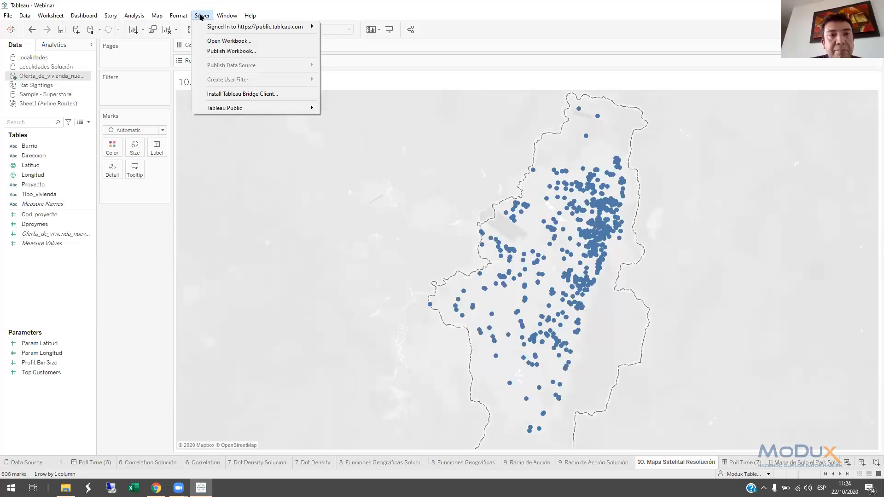
pyautogui.moveTo(156, 16)
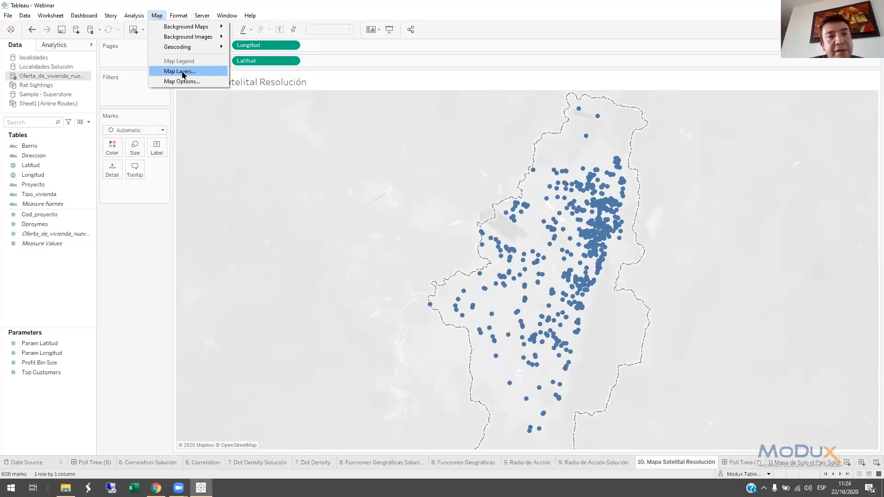
pyautogui.click(178, 72)
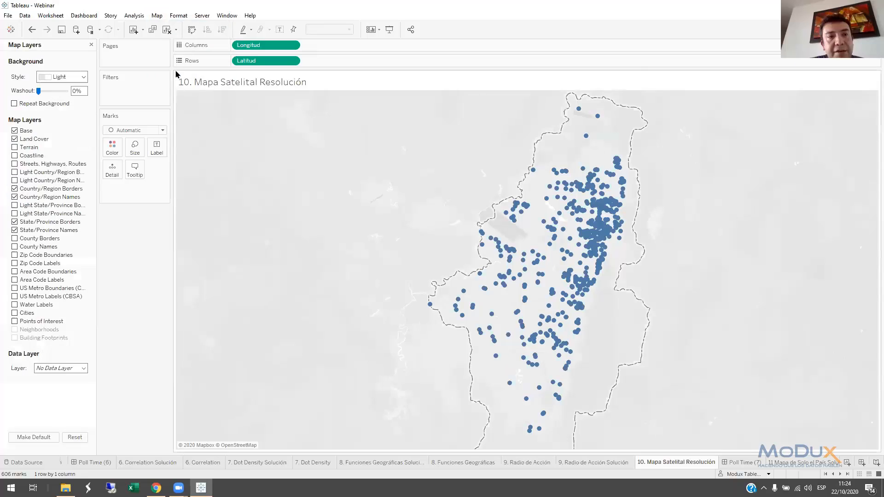
pyautogui.click(60, 78)
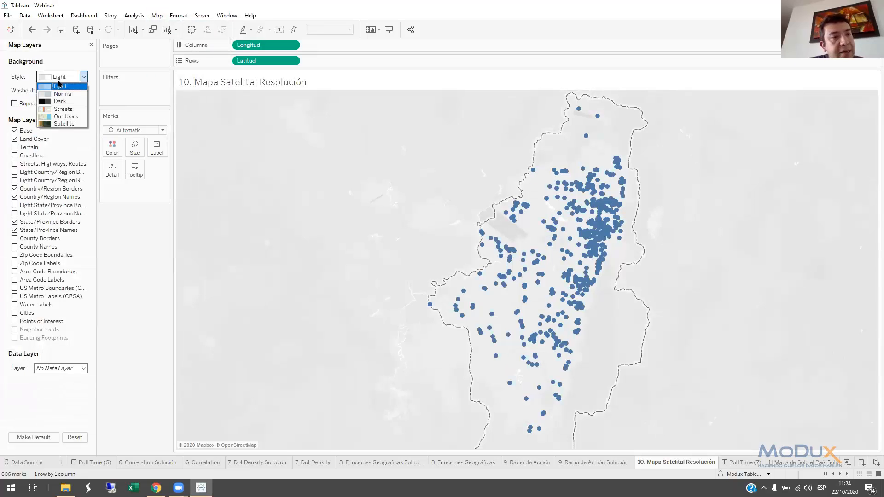
pyautogui.click(60, 124)
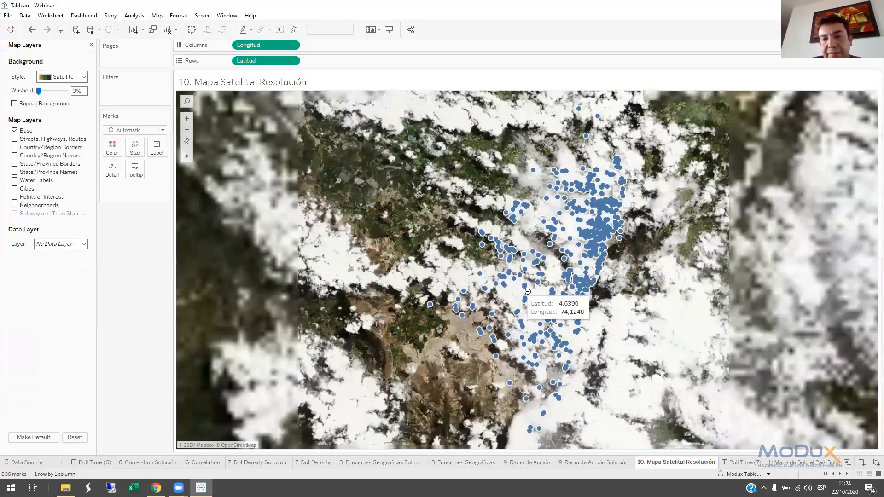
# Examine the housing project locations at street level on the satellite imagery and open the Poll Time (7) dashboard
pyautogui.scroll(1, 527, 286)
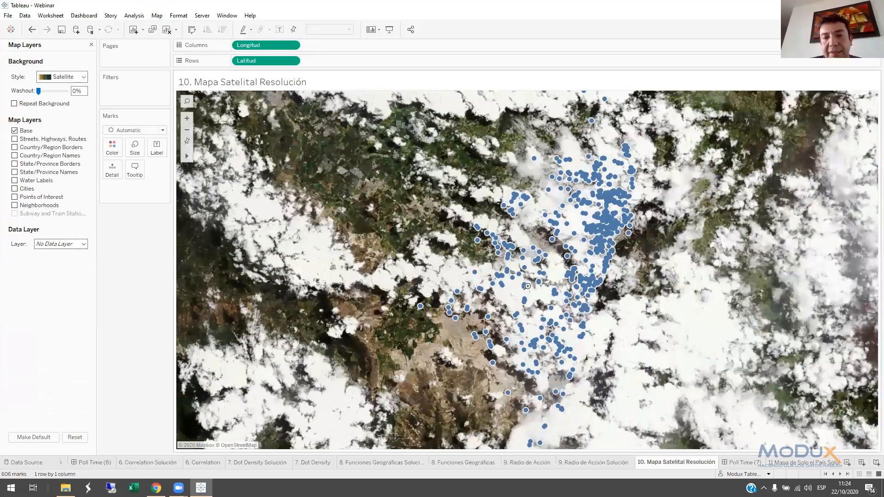
pyautogui.scroll(3, 527, 286)
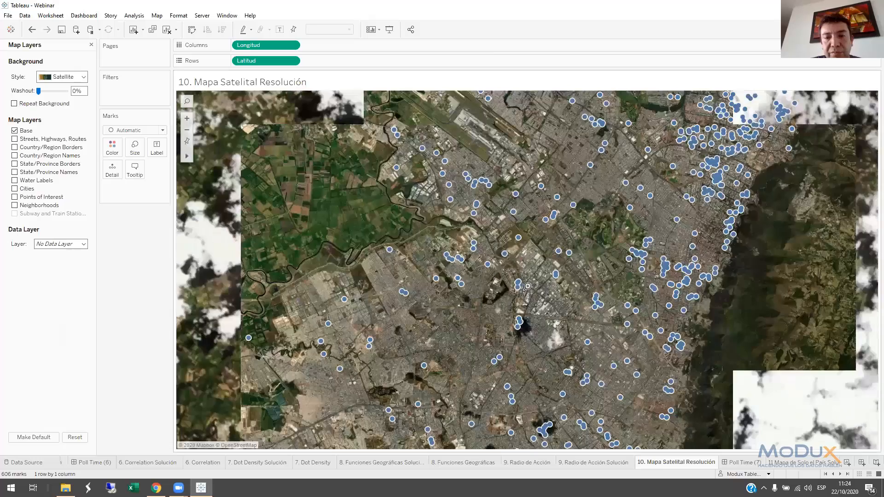
pyautogui.scroll(1, 519, 286)
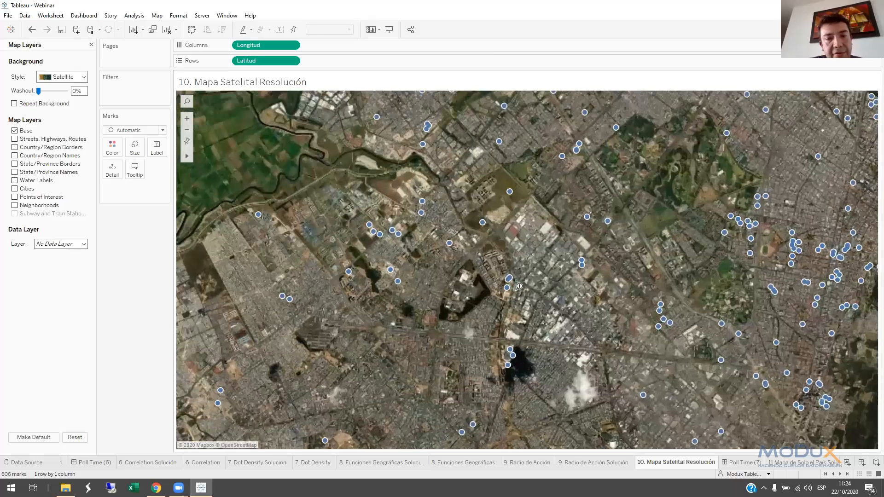
pyautogui.scroll(1, 519, 286)
pyautogui.scroll(1, 479, 288)
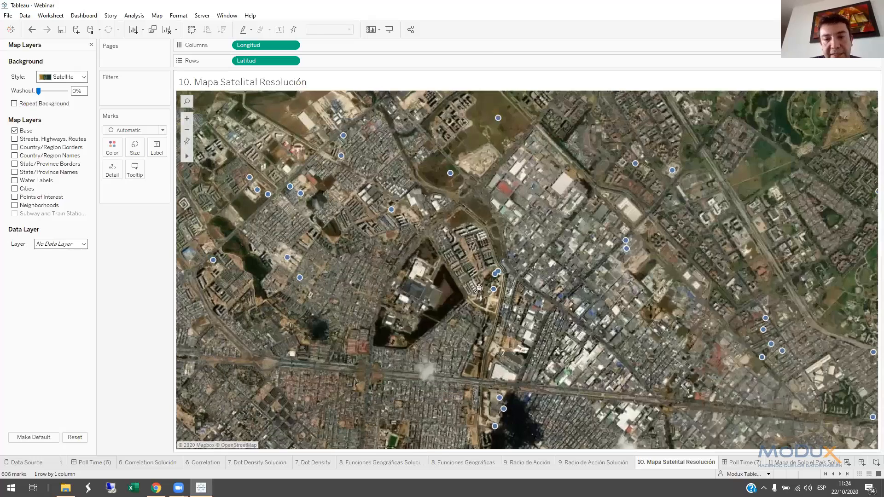
pyautogui.scroll(1, 478, 288)
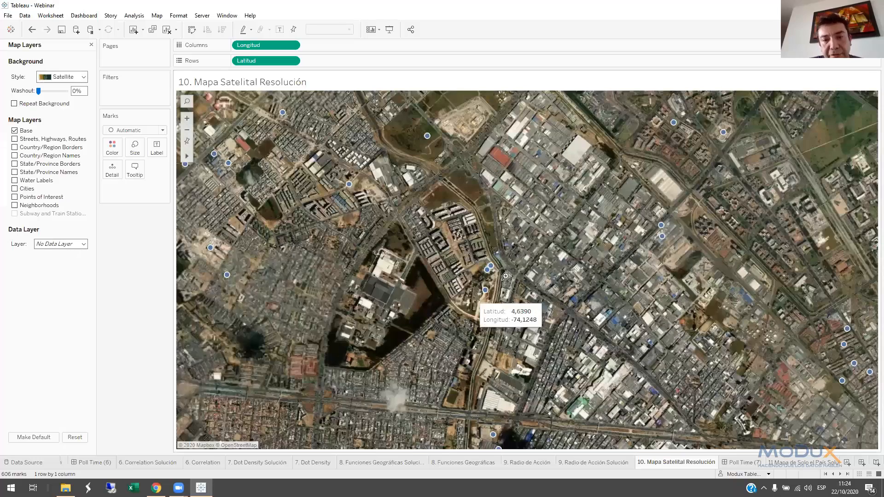
pyautogui.scroll(1, 489, 291)
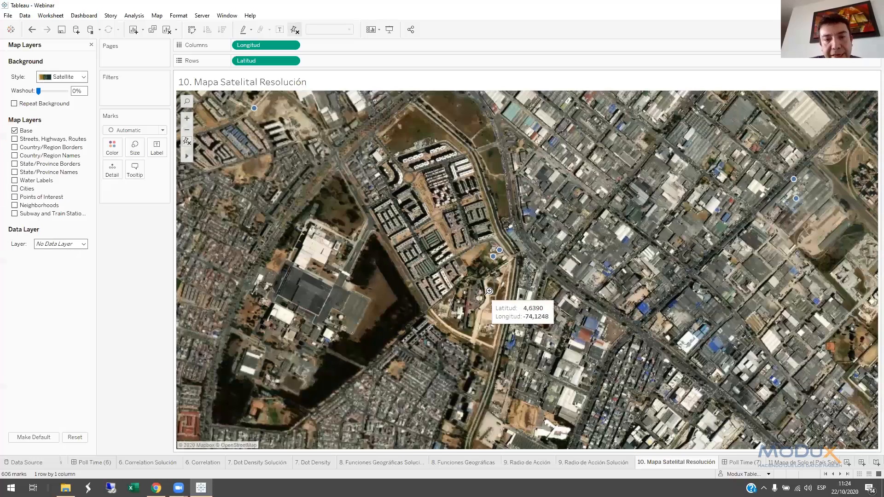
pyautogui.click(187, 141)
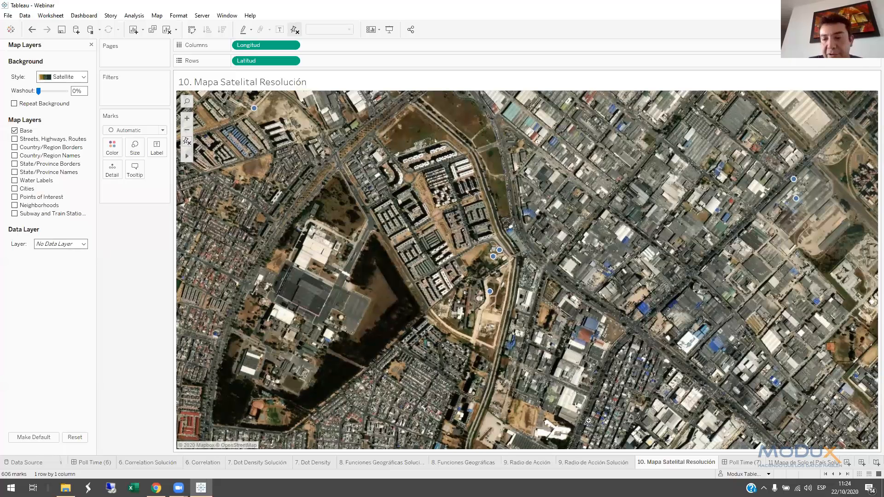
pyautogui.hotkey('ctrl', 'Tab')
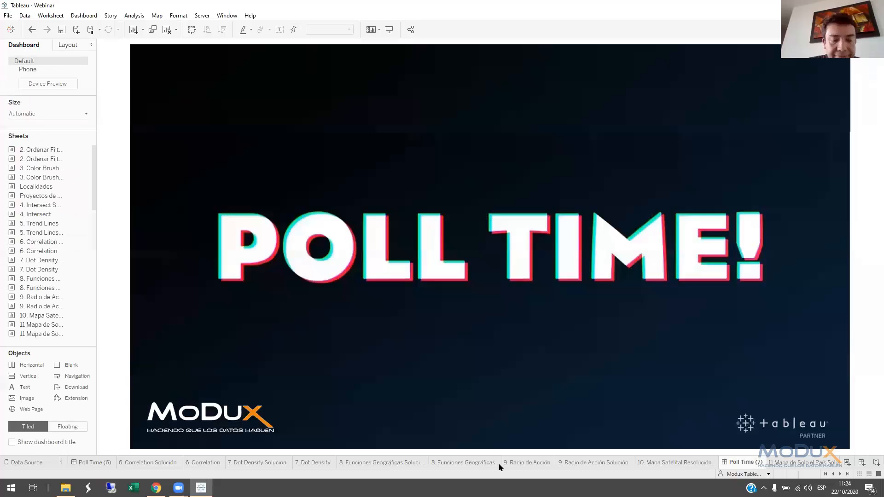
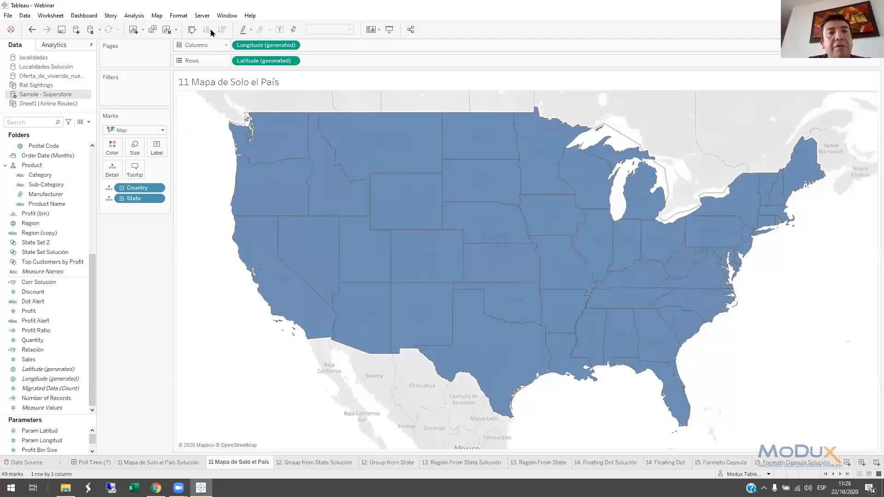
# Turn off all background map layers, including Land Cover and the Country/Region and State/Province borders and names, leaving only the country
pyautogui.click(157, 15)
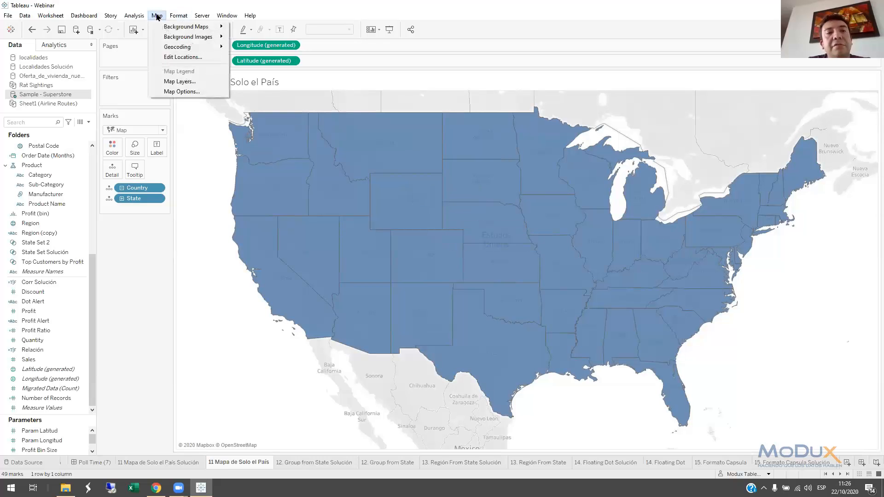
pyautogui.click(177, 83)
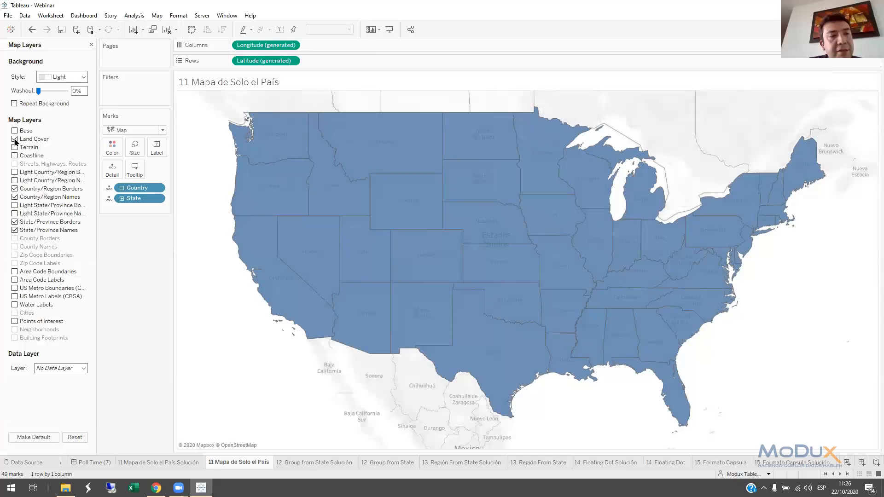
pyautogui.click(15, 139)
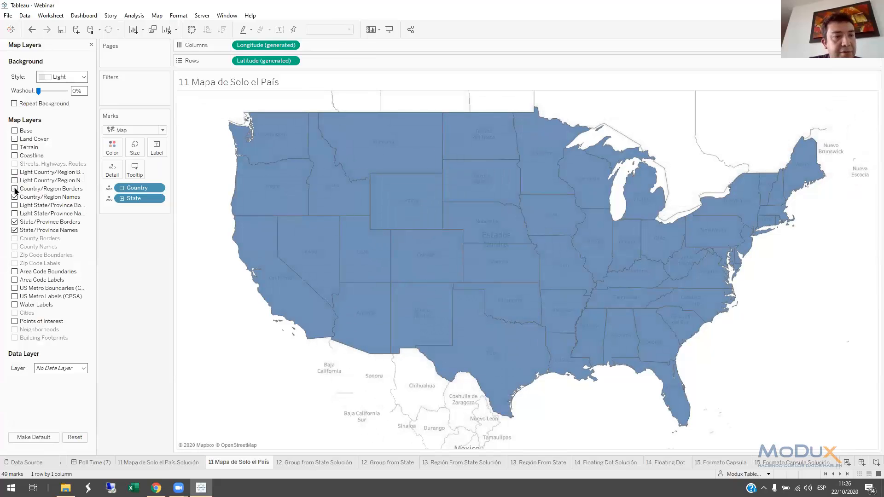
pyautogui.click(14, 222)
pyautogui.click(15, 230)
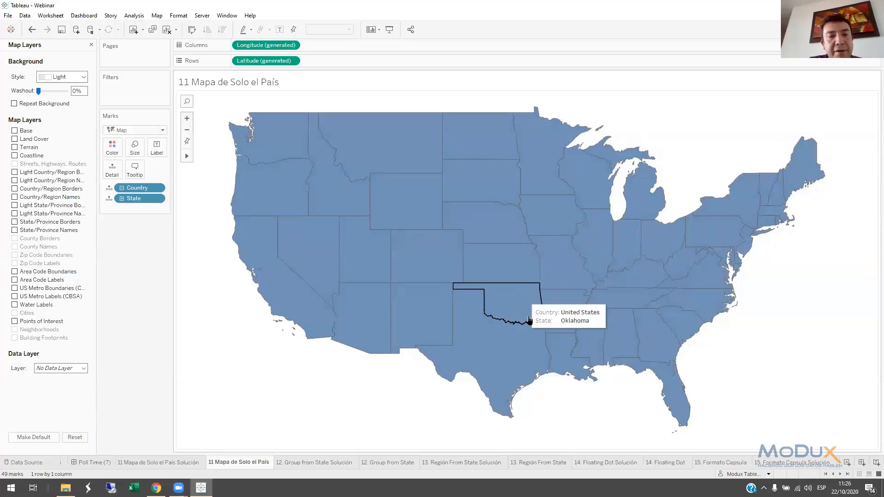
# On the 12. Group from State sheet, select the western states through Montana, Utah and Arizona and group them by State, Country
pyautogui.click(318, 463)
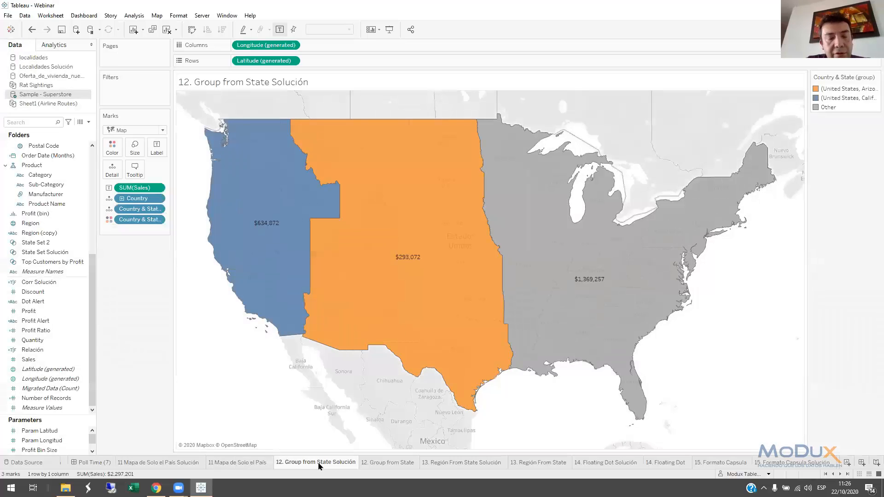
pyautogui.click(389, 463)
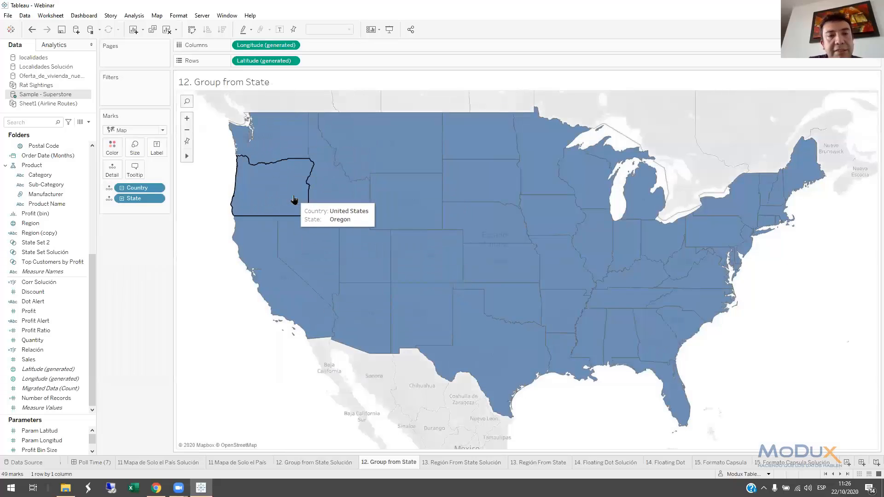
pyautogui.moveTo(272, 140); pyautogui.dragTo(351, 322)
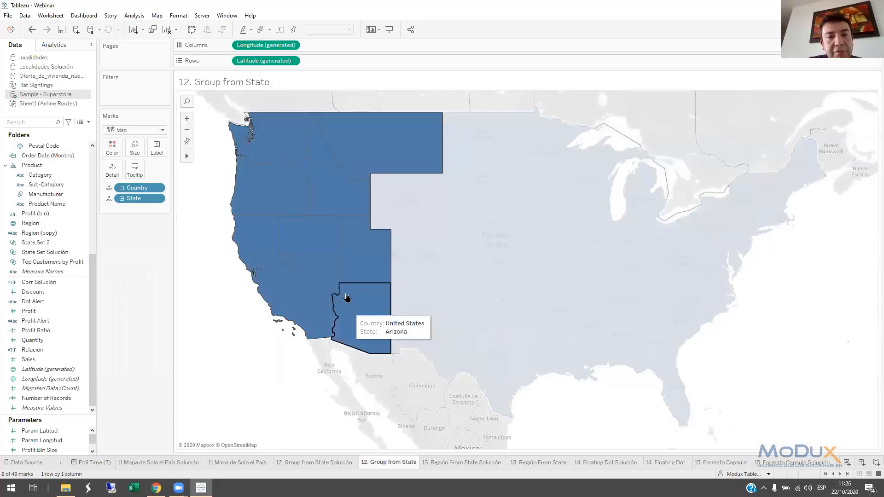
pyautogui.rightClick(330, 253)
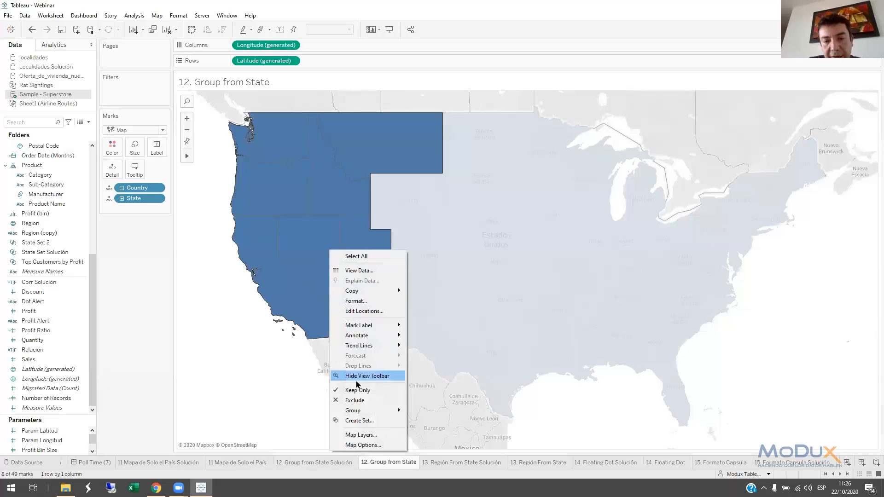
pyautogui.moveTo(356, 410)
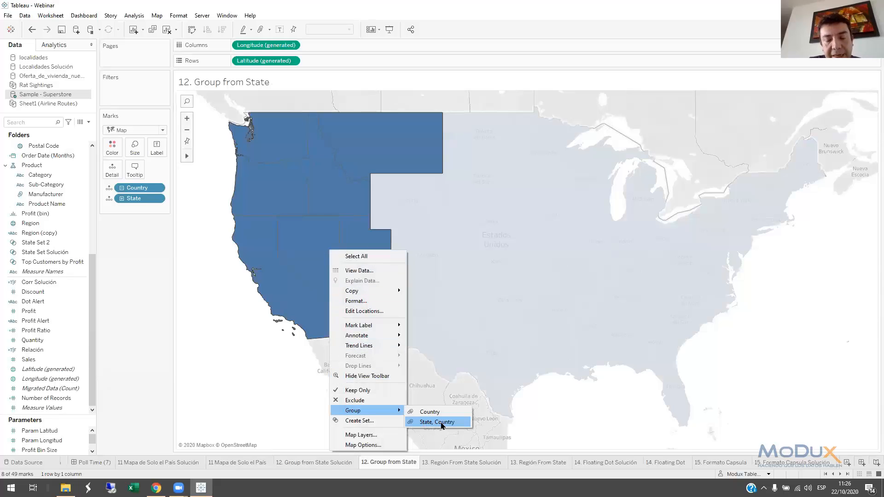
pyautogui.click(435, 424)
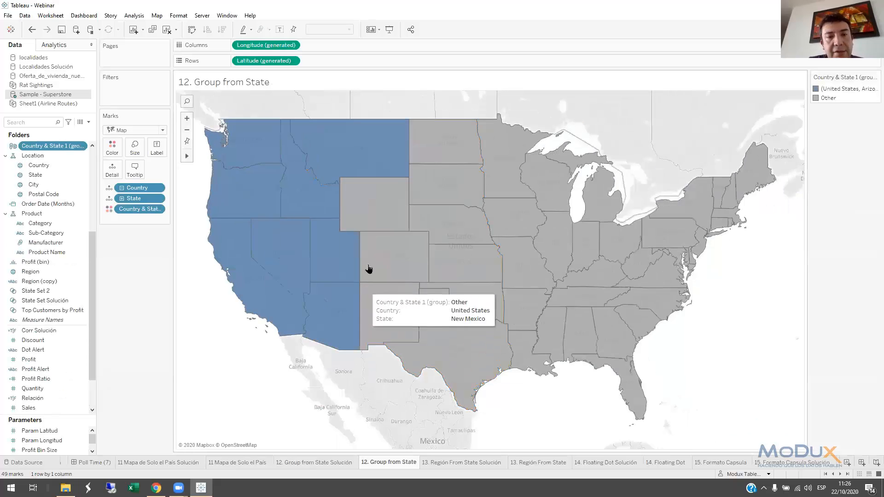
# Select the eastern states from Michigan and Maine down to Florida and group them
pyautogui.moveTo(578, 128); pyautogui.dragTo(765, 397)
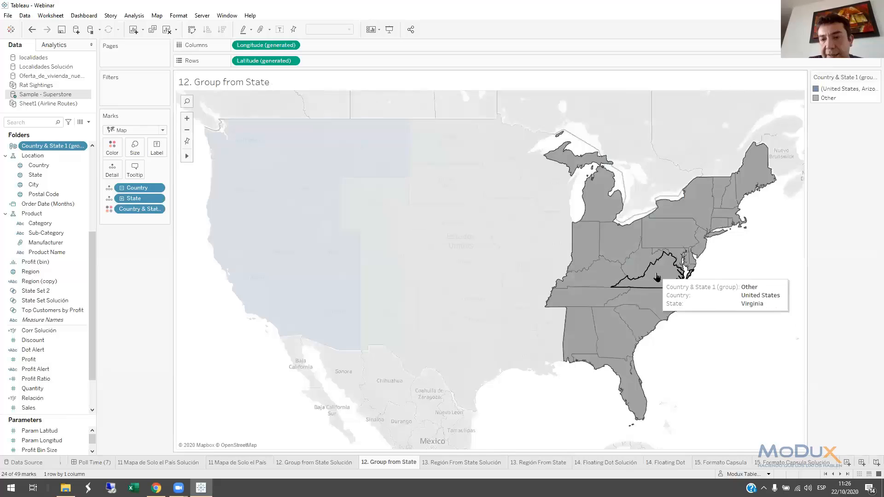
pyautogui.rightClick(657, 276)
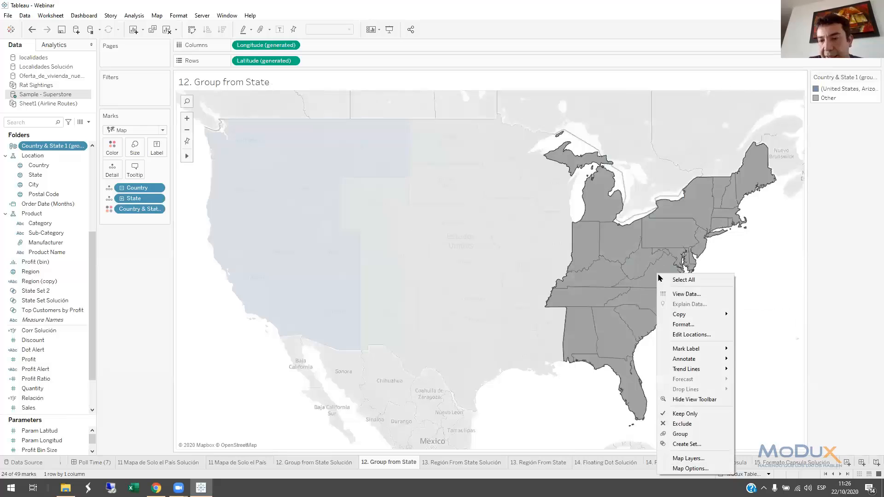
pyautogui.click(685, 433)
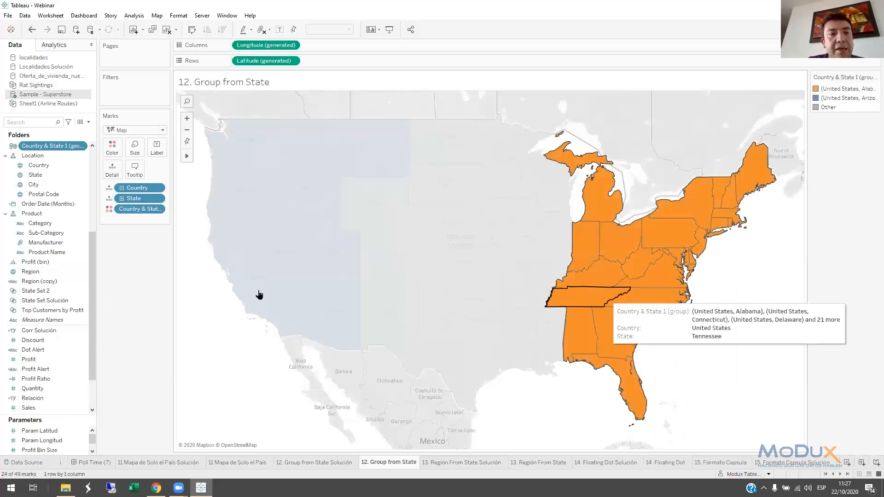
# Remove State from the marks to merge each group's area, and label the groups with Sales
pyautogui.click(141, 230)
pyautogui.moveTo(143, 208); pyautogui.dragTo(146, 271)
pyautogui.moveTo(28, 407); pyautogui.dragTo(159, 153)
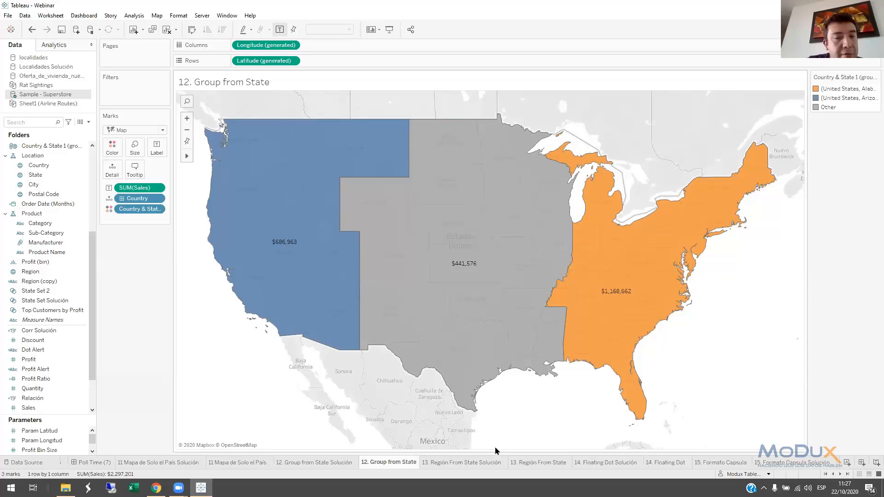
# On the 13. Región From State Solución sheet, give Region (copy) a geographic role created from State
pyautogui.click(449, 463)
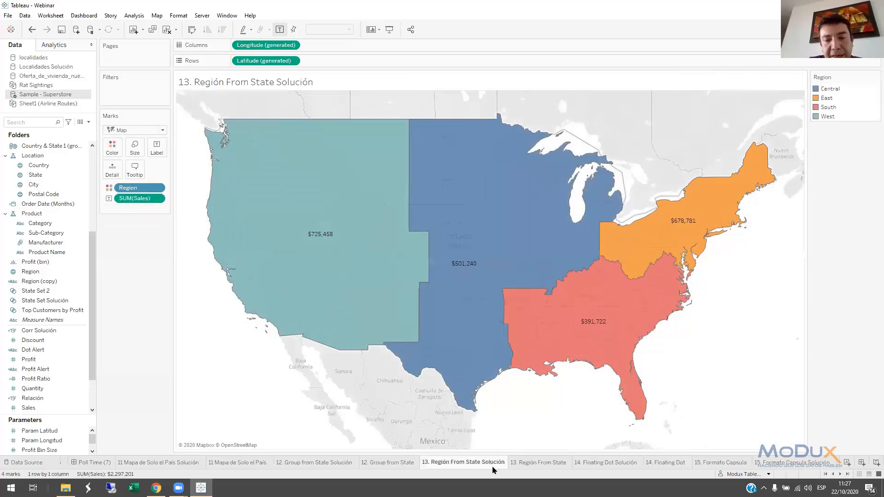
pyautogui.click(526, 462)
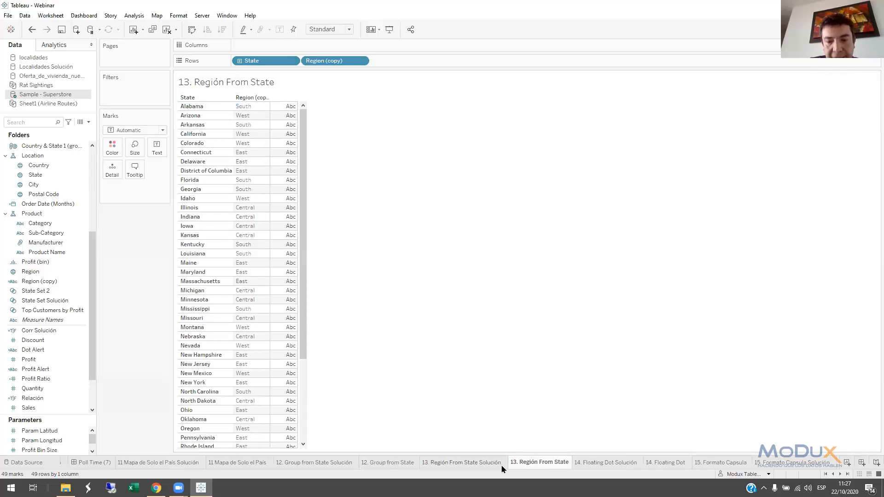
pyautogui.click(483, 466)
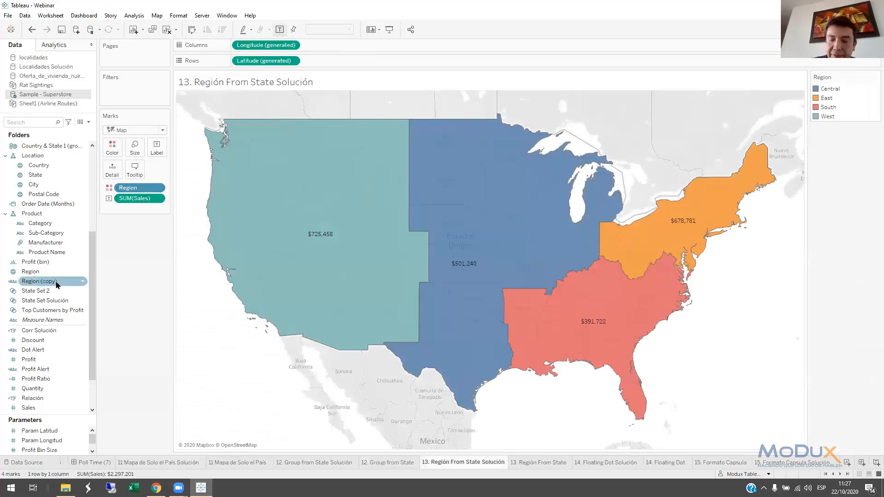
pyautogui.press('super+plus')
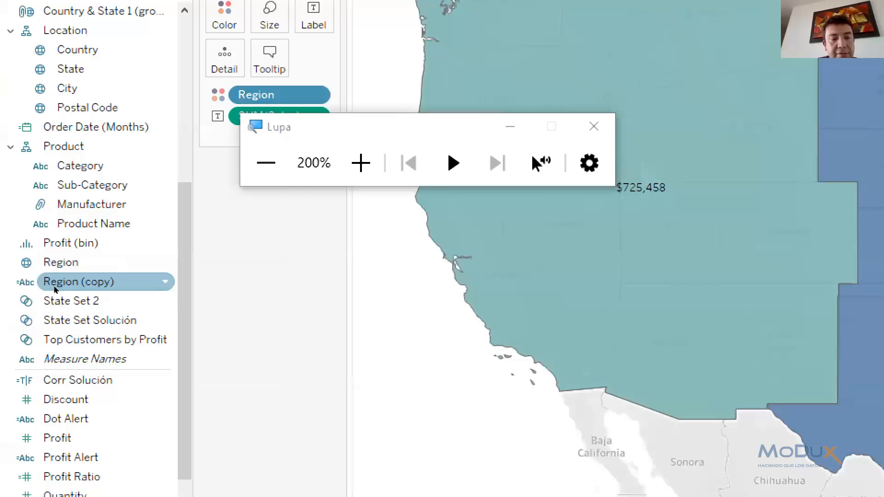
pyautogui.rightClick(54, 289)
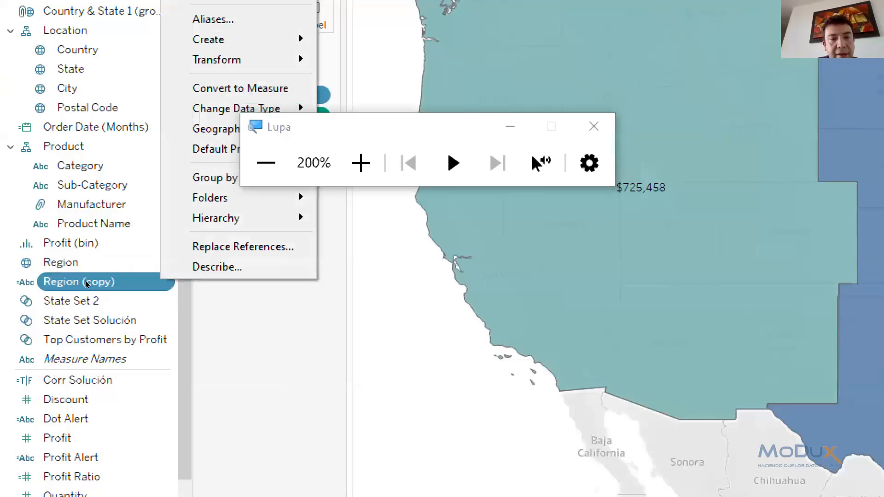
pyautogui.moveTo(114, 205)
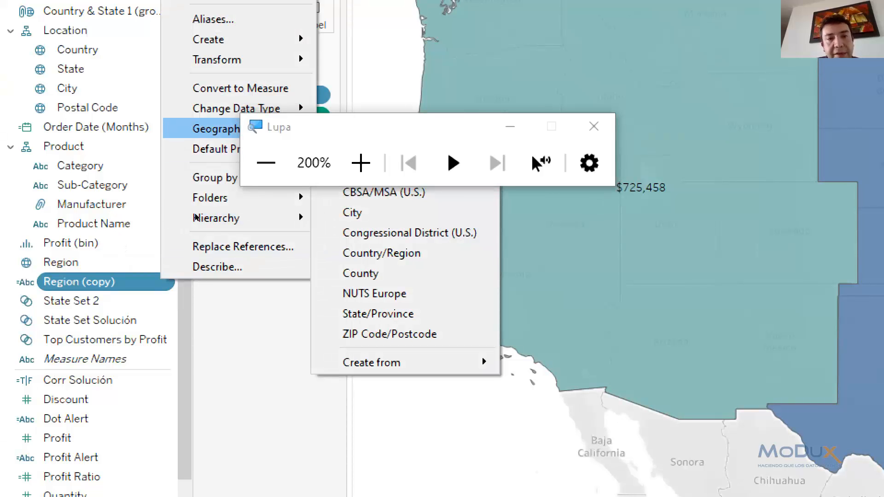
pyautogui.click(200, 197)
pyautogui.click(194, 203)
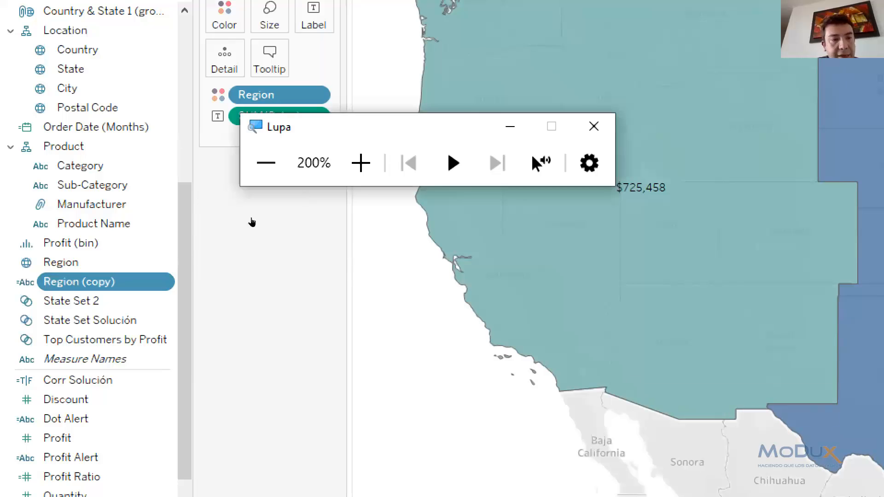
pyautogui.rightClick(69, 281)
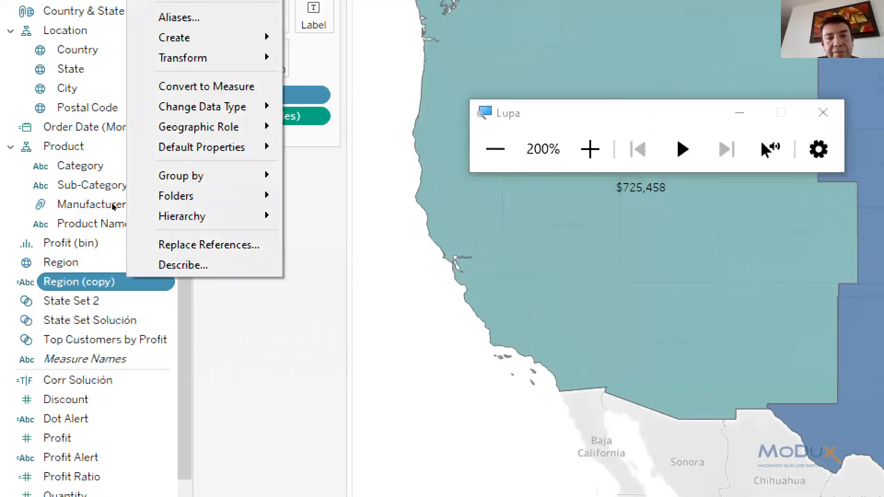
pyautogui.moveTo(223, 127)
pyautogui.moveTo(351, 361)
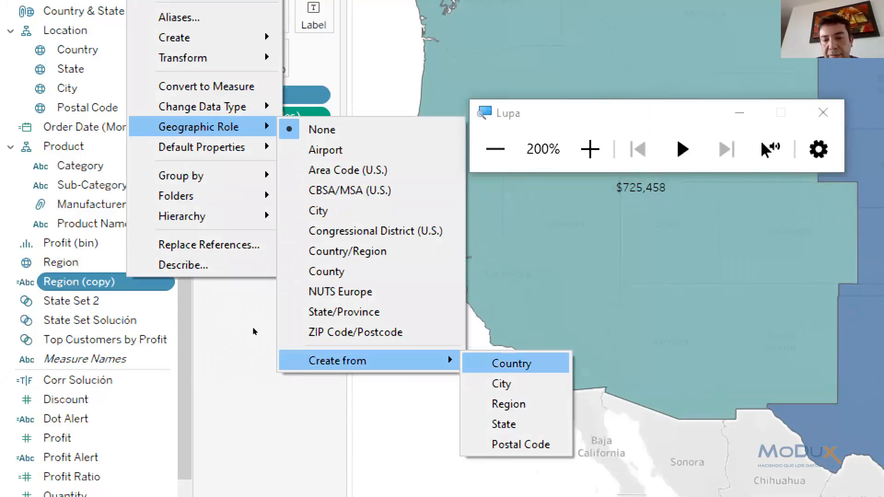
pyautogui.click(504, 423)
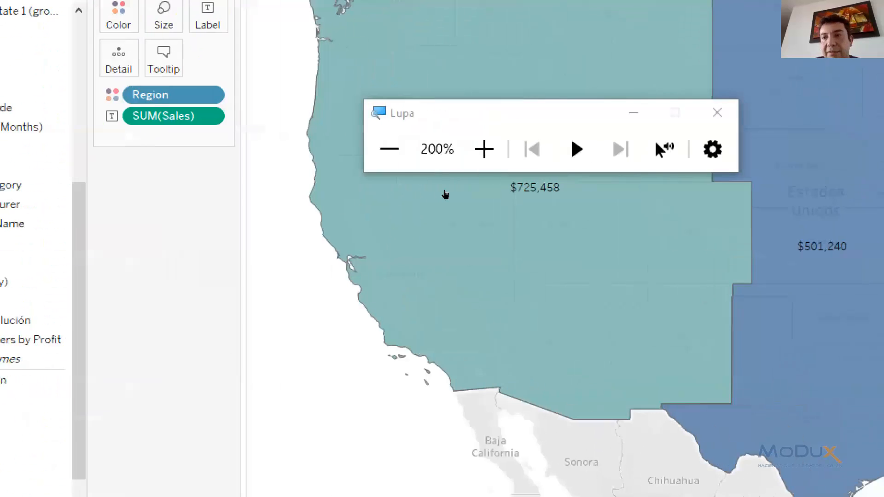
# Close the screen magnifier and replace Region with Region (copy) as the map's colour field
pyautogui.click(412, 198)
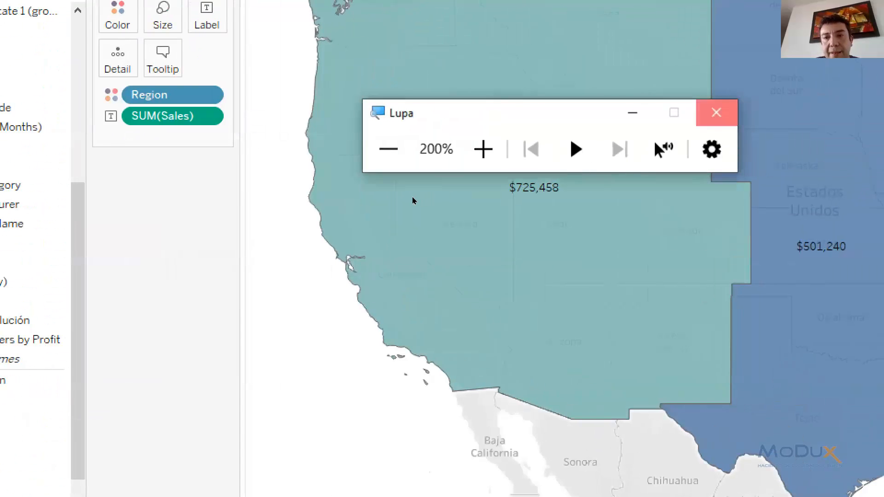
pyautogui.moveTo(138, 187); pyautogui.dragTo(115, 154)
pyautogui.click(35, 285)
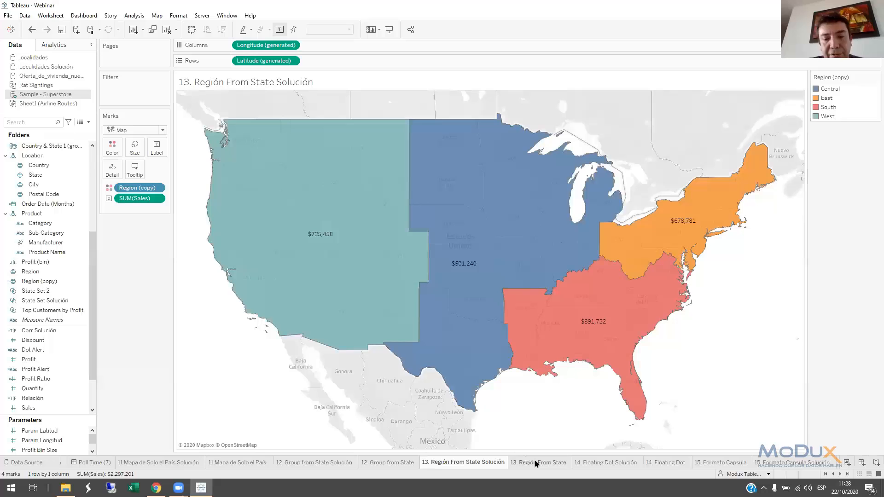
# Open the 14. Floating Dot sheet and add the calculation MIN(1) to Columns after SUM(Sales)
pyautogui.click(593, 463)
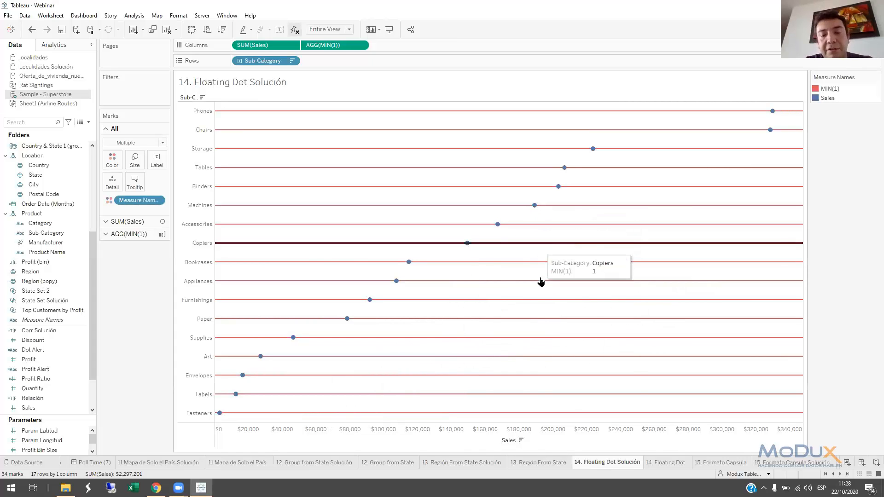
pyautogui.click(664, 463)
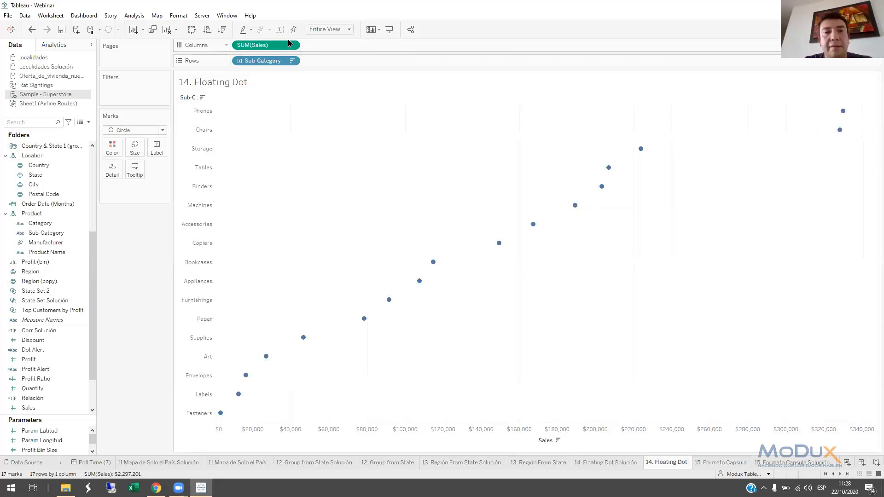
pyautogui.doubleClick(314, 44)
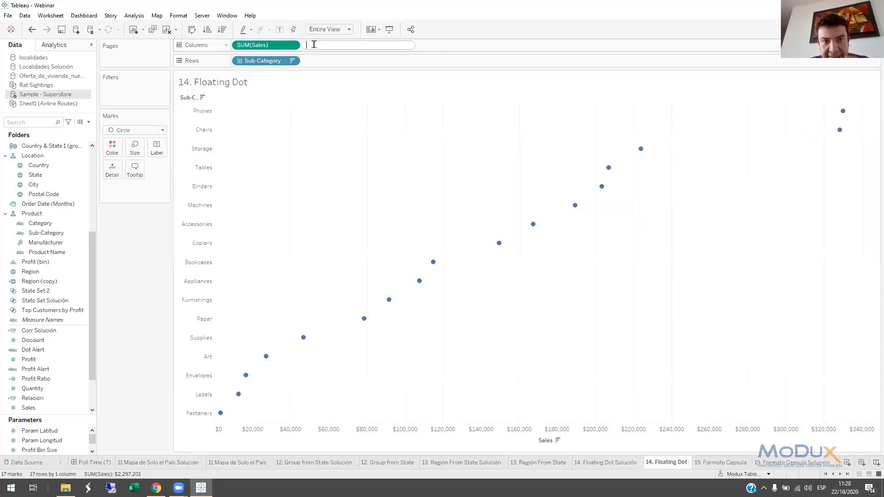
pyautogui.write('MIN')
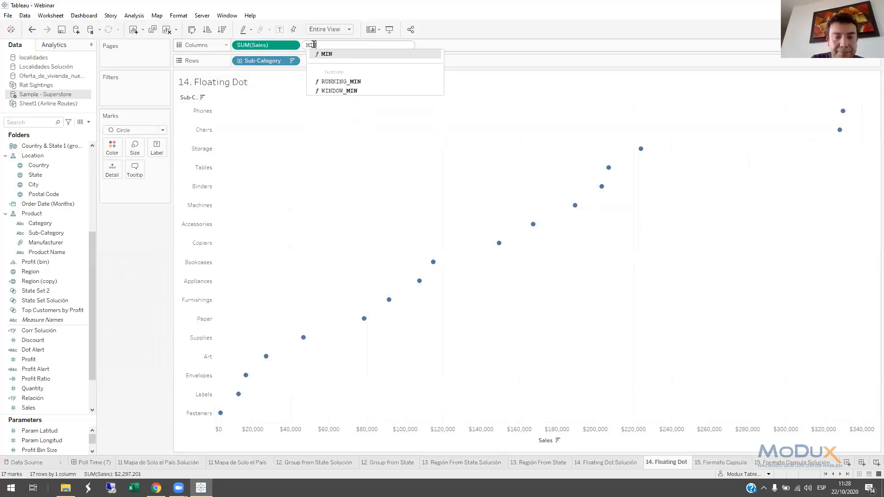
pyautogui.write('(1)')
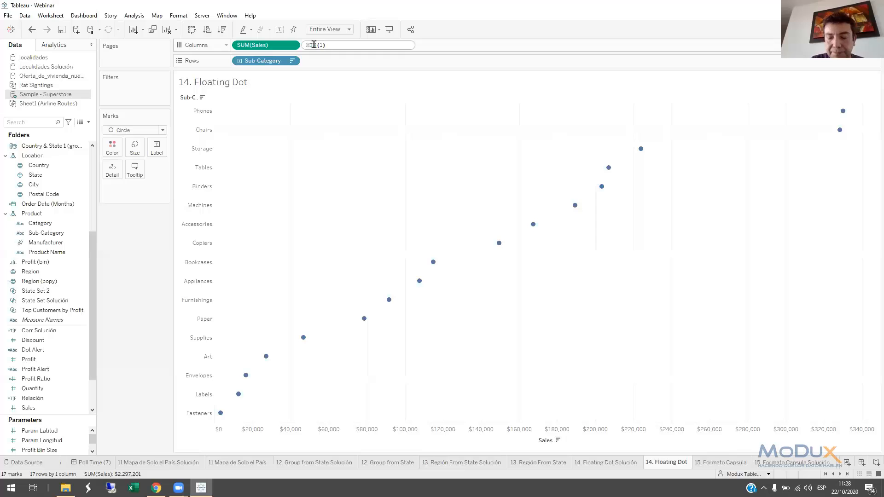
pyautogui.press('Return')
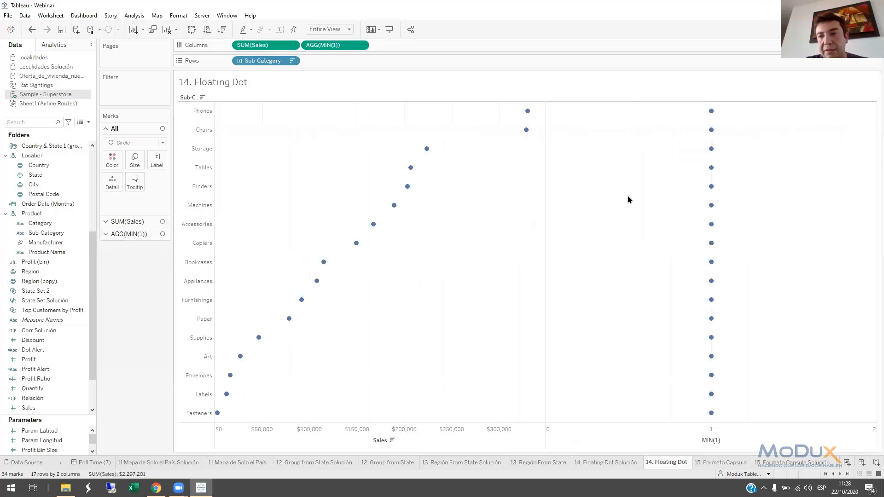
# Fix the MIN(1) axis range so that it ends at 1
pyautogui.doubleClick(685, 437)
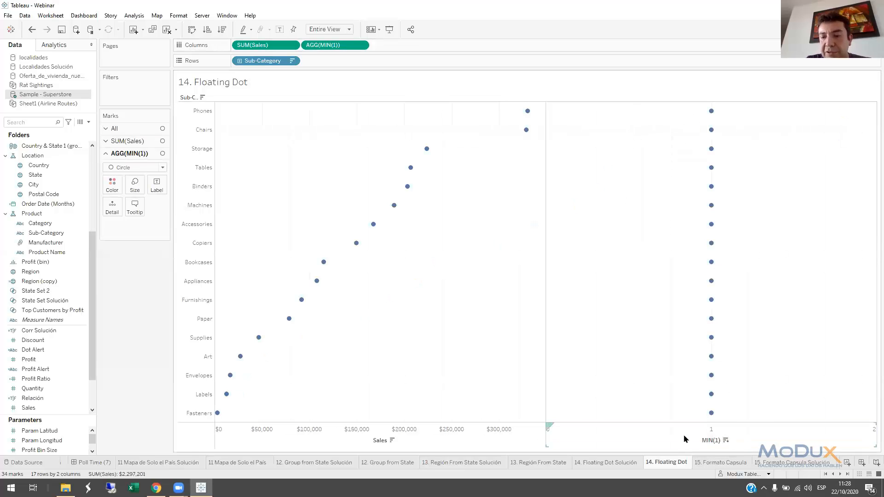
pyautogui.click(351, 172)
pyautogui.doubleClick(466, 205)
pyautogui.write('1')
pyautogui.click(532, 89)
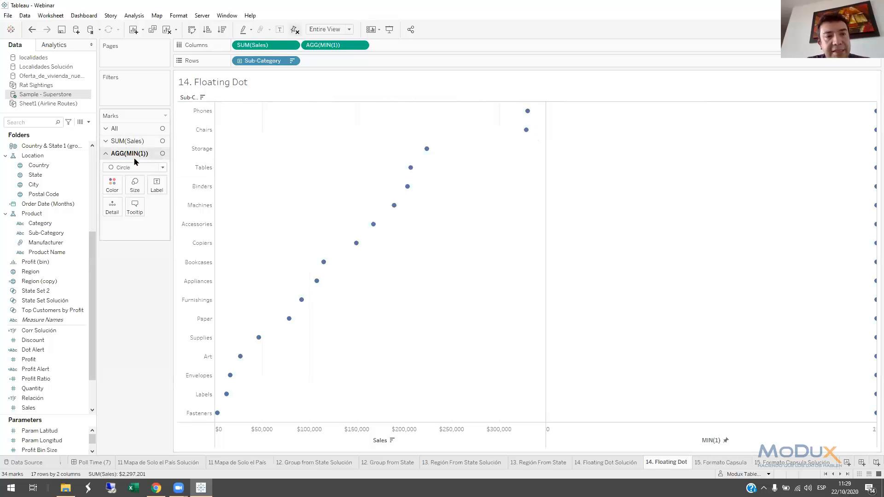
# Change the MIN(1) marks from circles to bars and reduce their size to thin lines
pyautogui.click(125, 168)
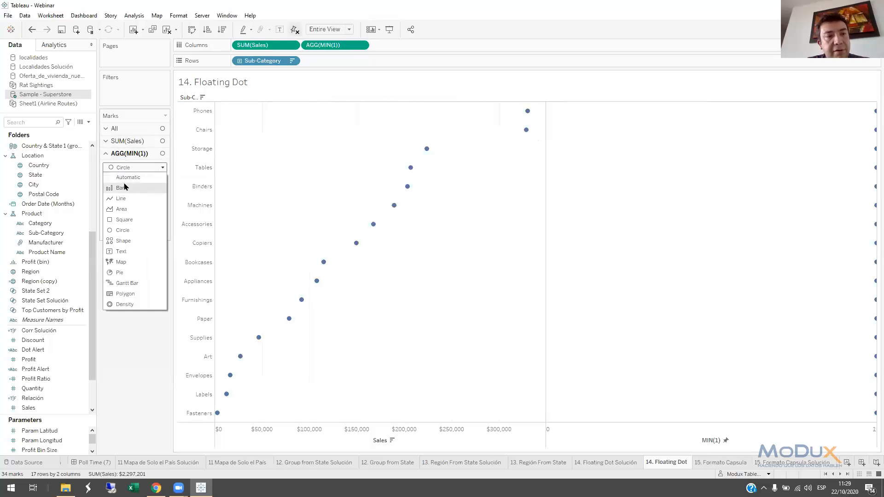
pyautogui.click(123, 187)
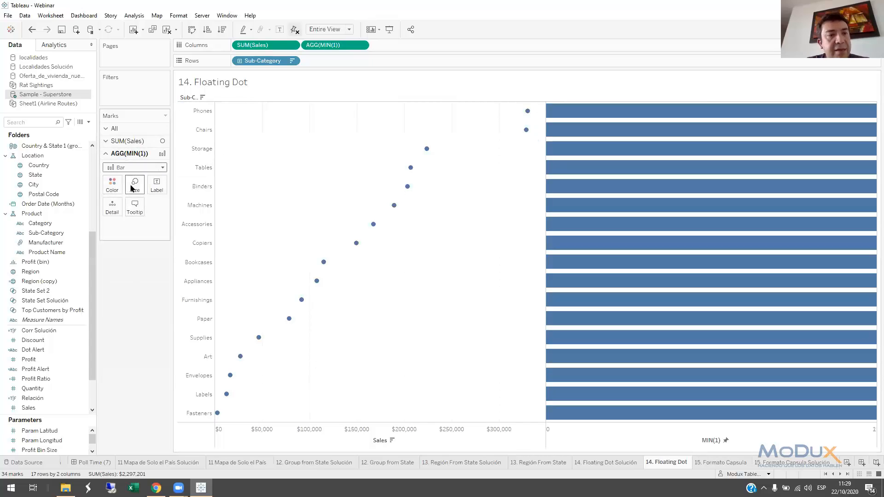
pyautogui.click(135, 186)
pyautogui.moveTo(143, 210); pyautogui.dragTo(130, 220)
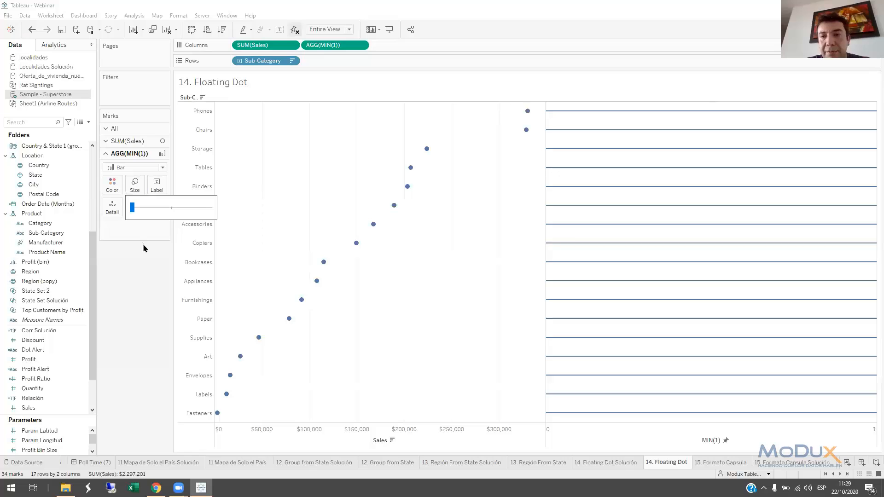
# Combine MIN(1) with SUM(Sales) on a dual axis and hide the MIN(1) axis header
pyautogui.rightClick(333, 47)
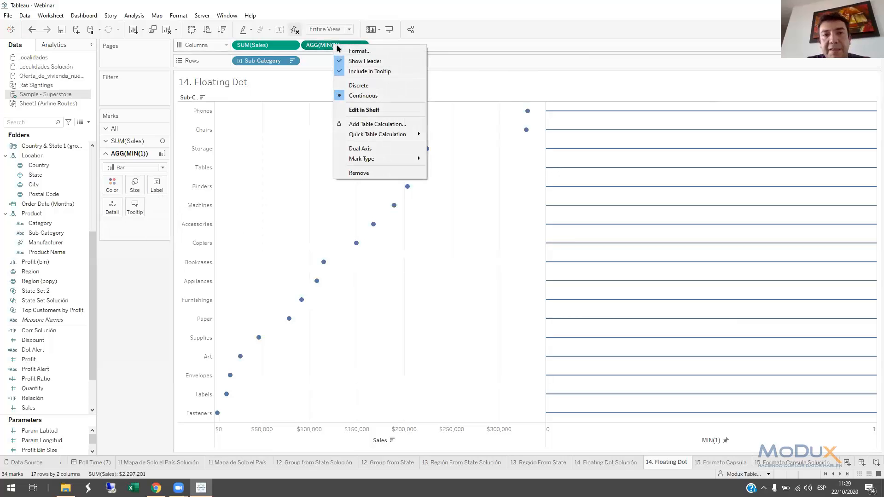
pyautogui.click(360, 149)
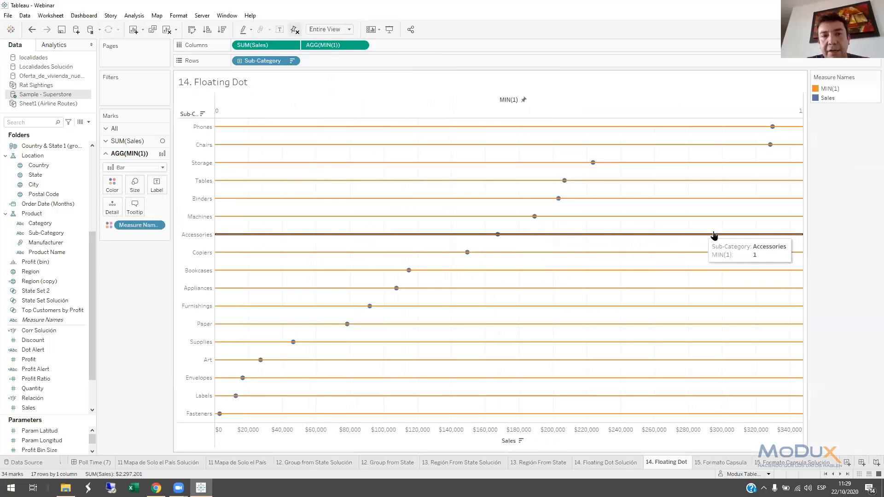
pyautogui.rightClick(558, 109)
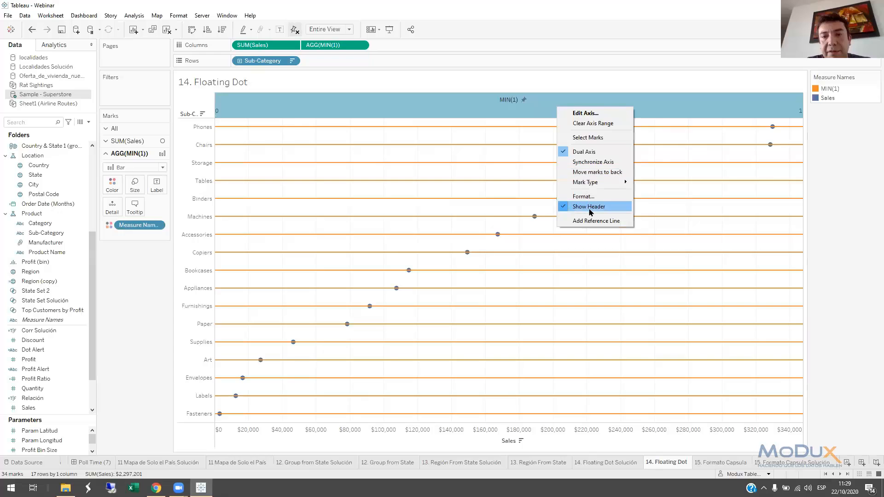
pyautogui.click(583, 207)
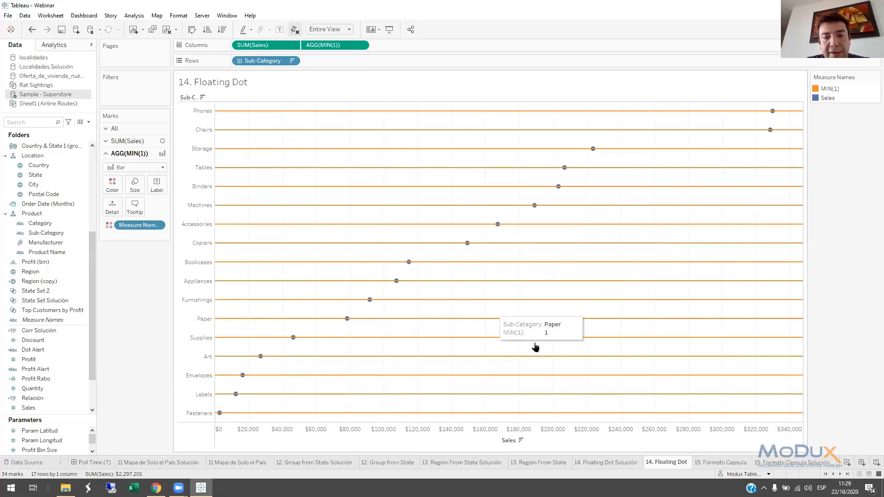
# Open the 15. Formato Capsula sheet, try replacing Sub-Category with the Category field on Rows, and undo the replacement
pyautogui.click(715, 463)
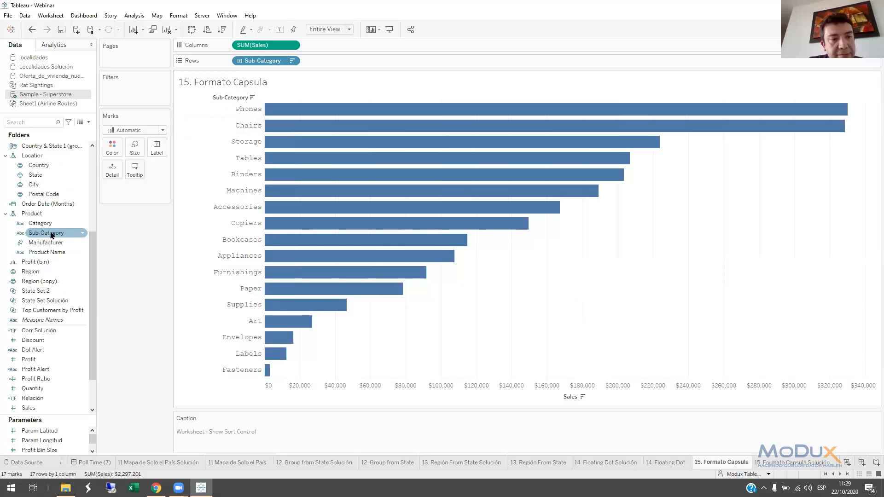
pyautogui.moveTo(43, 224); pyautogui.dragTo(264, 62)
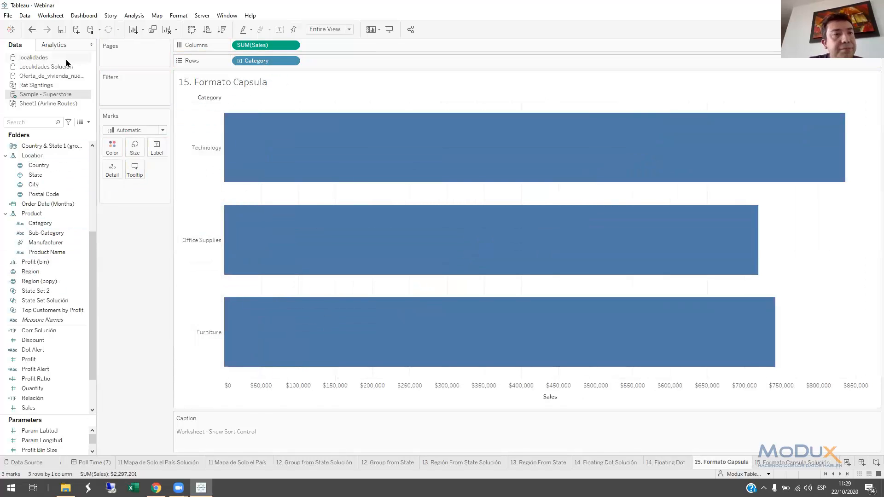
pyautogui.click(31, 29)
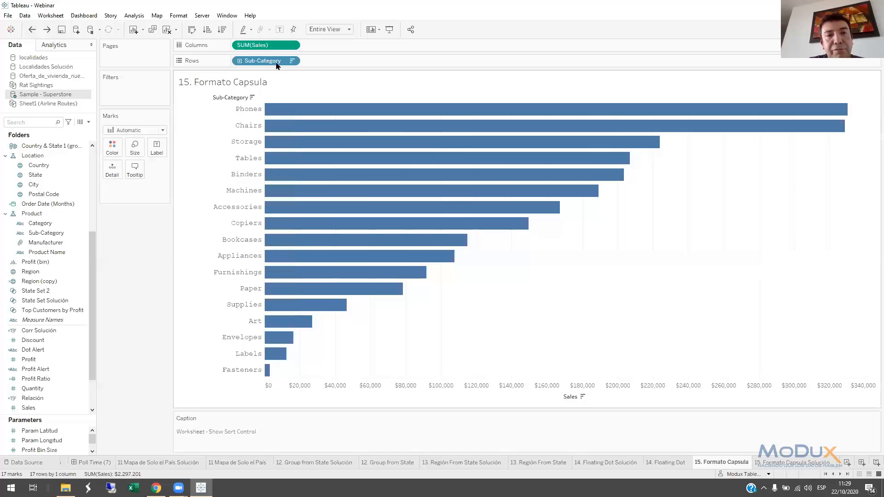
# Edit the Sub-Category pill on Rows in place so that its expression is [Category]
pyautogui.doubleClick(256, 62)
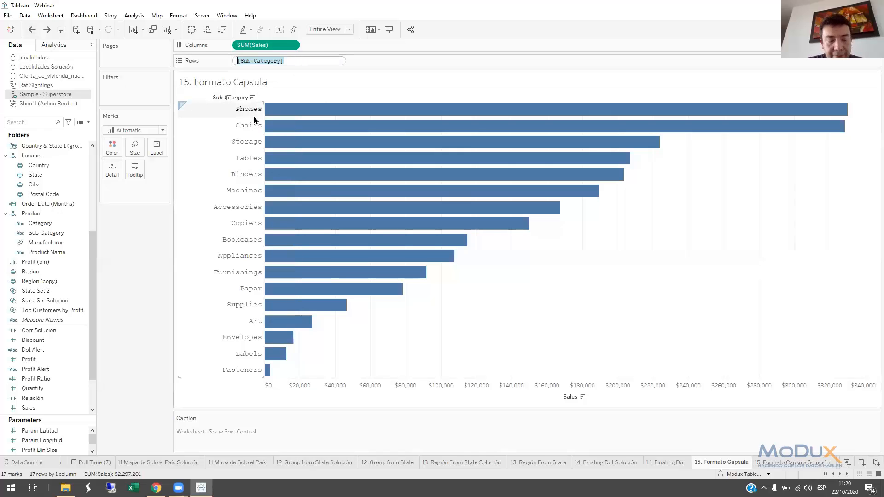
pyautogui.press('BackSpace')
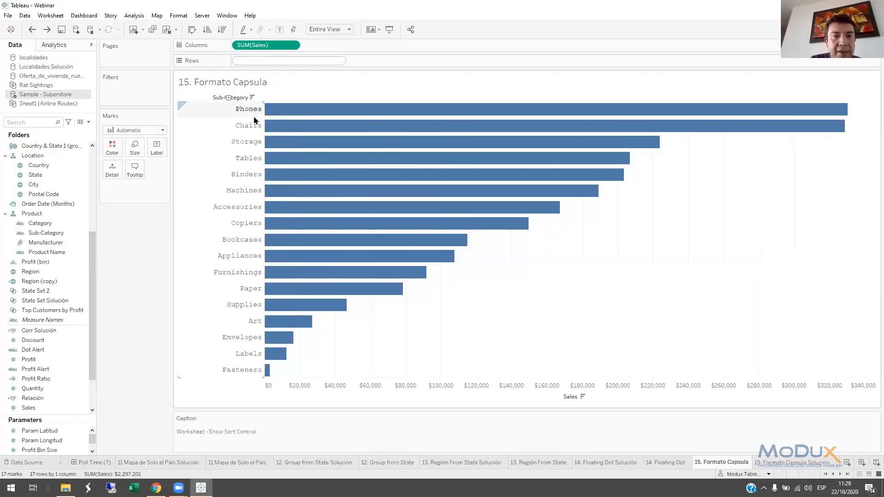
pyautogui.write('[Category]')
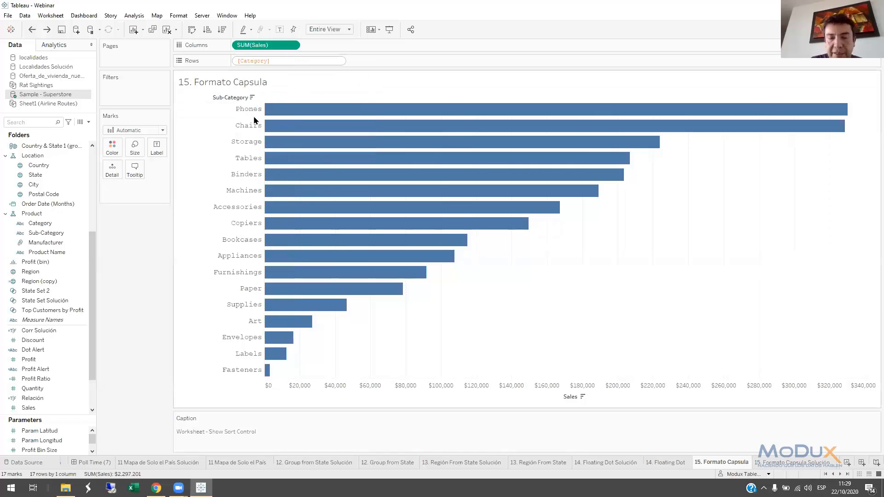
pyautogui.press('Return')
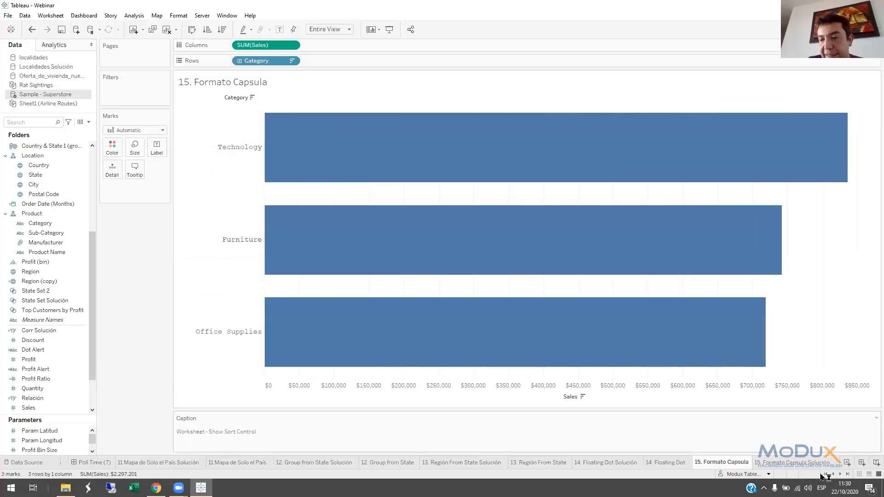
# Open the Poll Time (8) dashboard and bring the tabs of the sheets after it into view
pyautogui.click(841, 474)
pyautogui.click(840, 474)
pyautogui.click(840, 474)
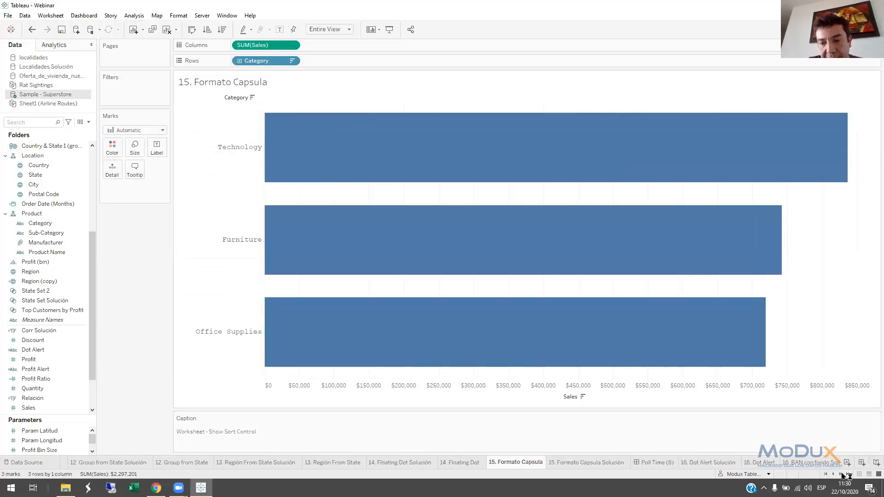
pyautogui.click(656, 464)
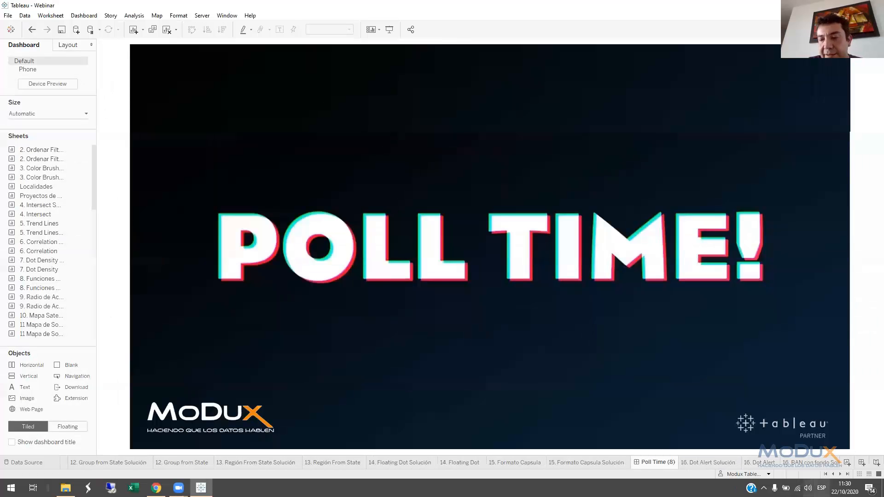
pyautogui.click(840, 474)
pyautogui.click(840, 475)
pyautogui.click(839, 475)
pyautogui.click(840, 475)
pyautogui.click(840, 474)
pyautogui.click(840, 475)
pyautogui.click(839, 474)
pyautogui.click(839, 475)
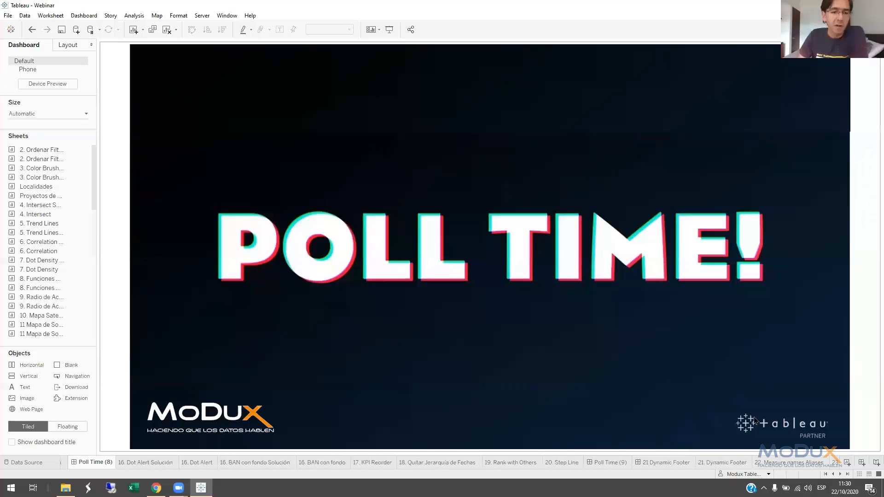
pyautogui.click(668, 339)
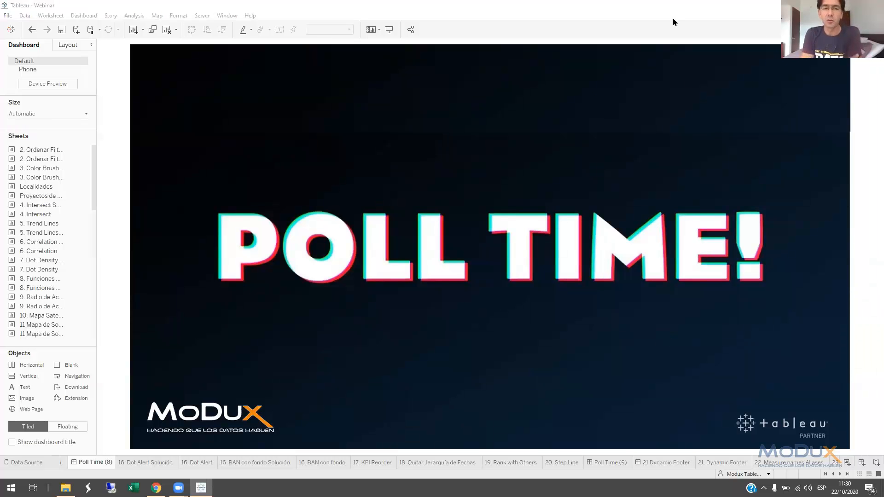
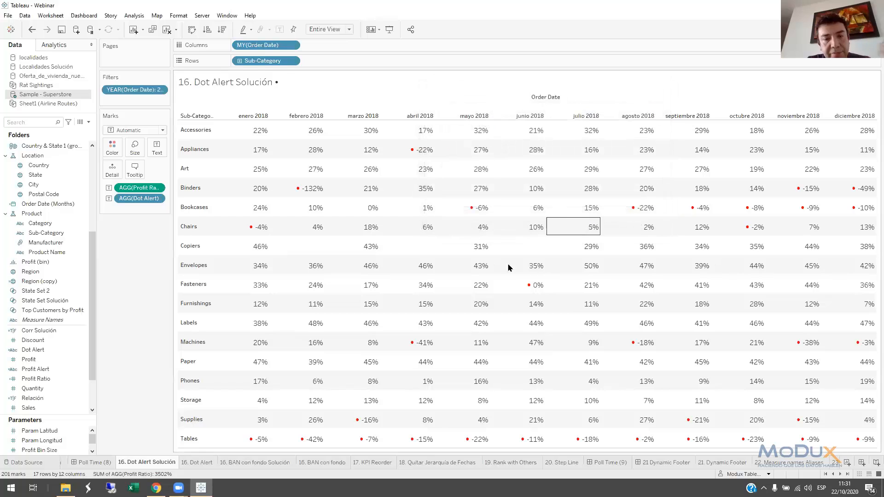
# Open the 16. Dot Alert sheet
pyautogui.click(202, 465)
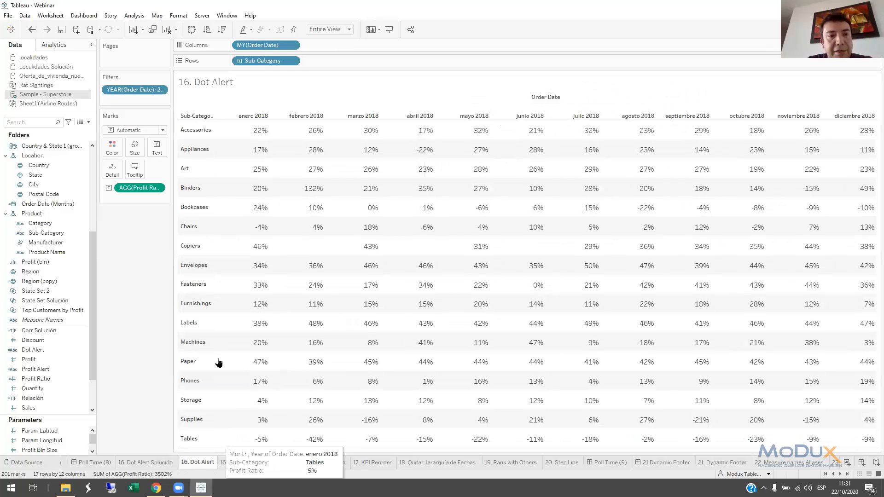
# Try colouring the table cells by Profit Ratio with mark labels shown, and undo both changes
pyautogui.moveTo(120, 162); pyautogui.dragTo(114, 149)
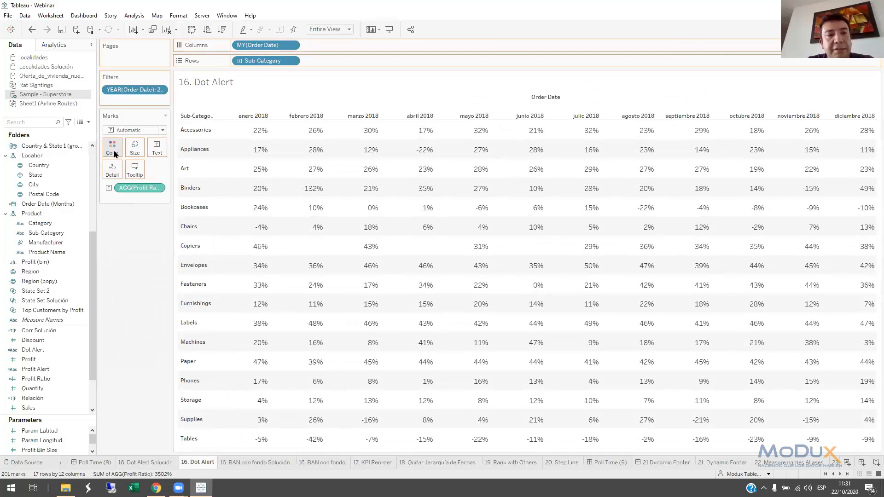
pyautogui.click(280, 30)
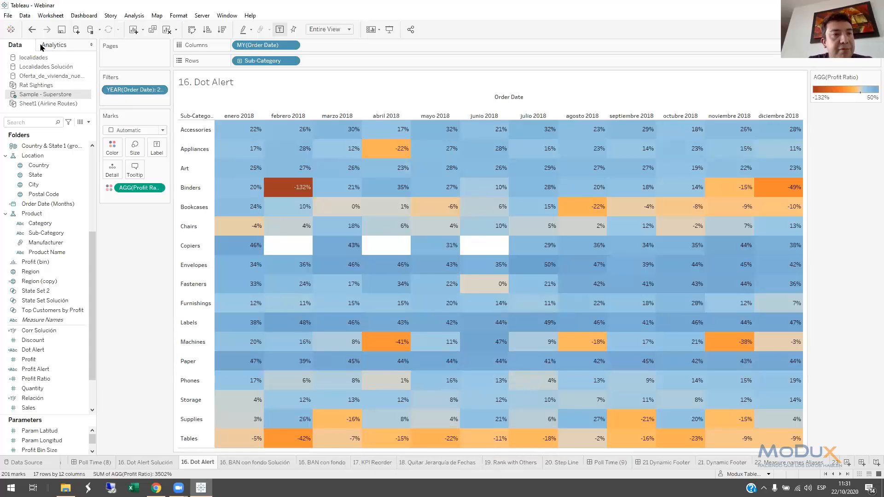
pyautogui.click(32, 31)
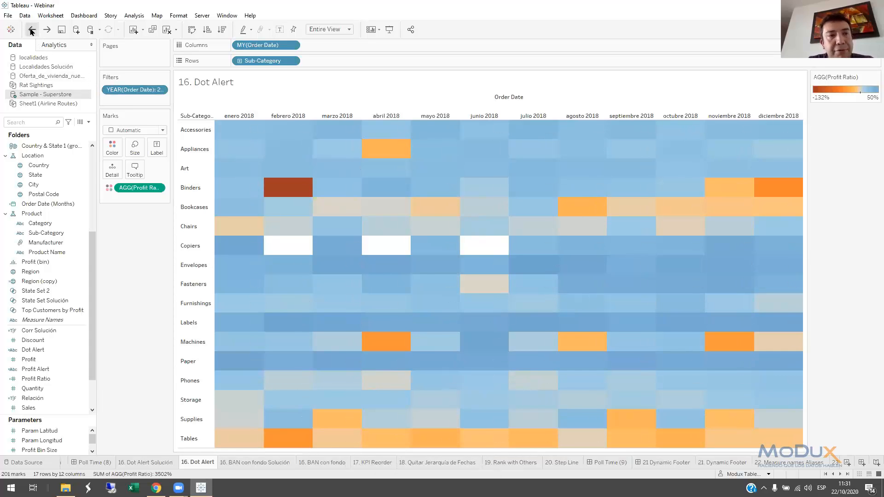
pyautogui.click(31, 31)
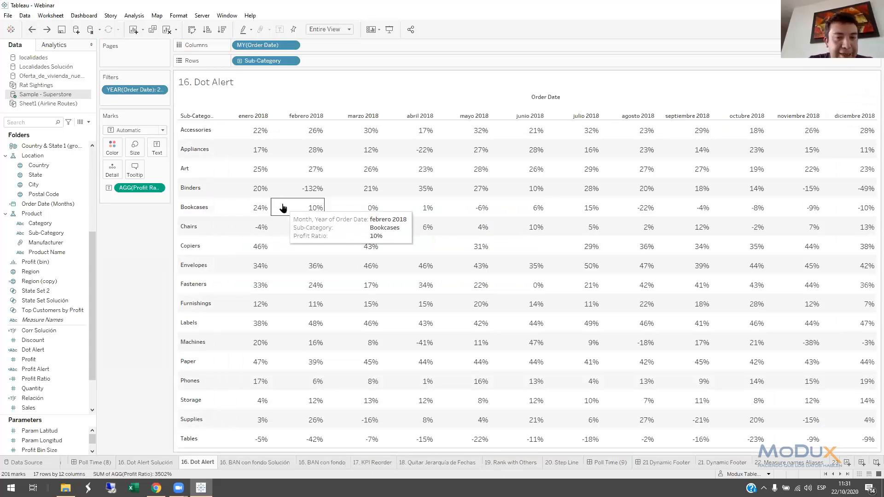
# Start a new calculated field named Dot Alert2 in the Sample - Superstore data source
pyautogui.click(89, 122)
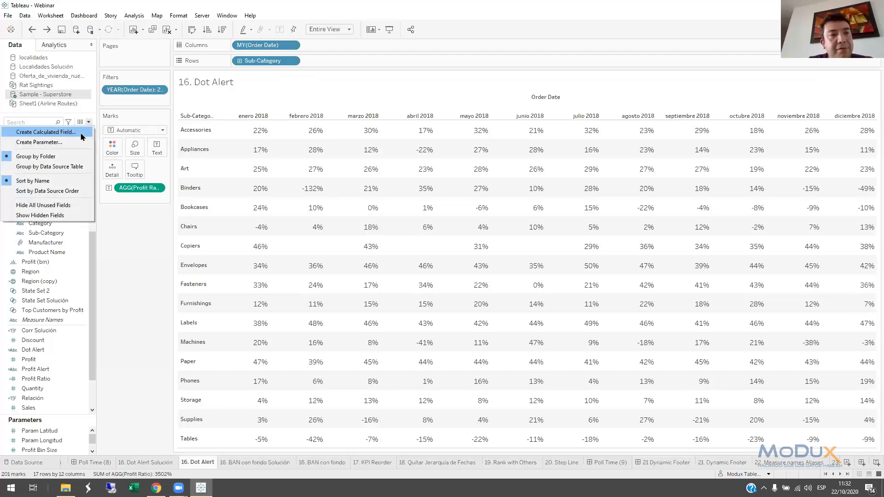
pyautogui.click(27, 128)
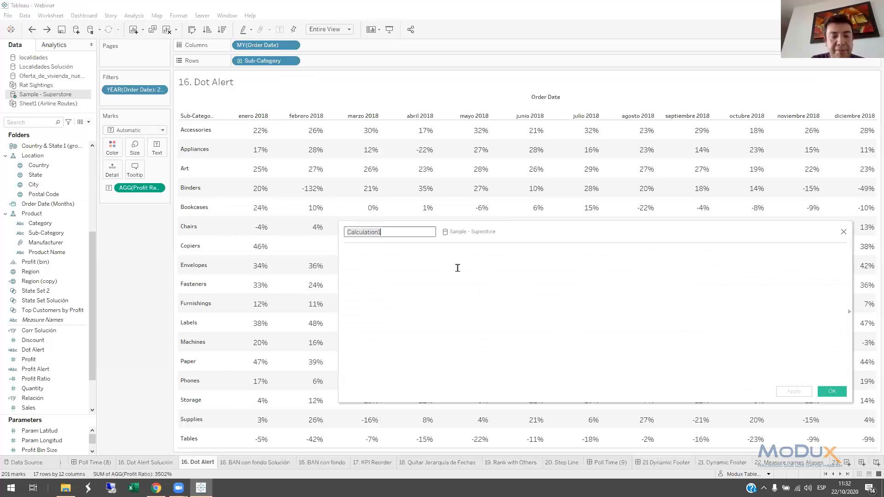
pyautogui.write('Dot Alert2')
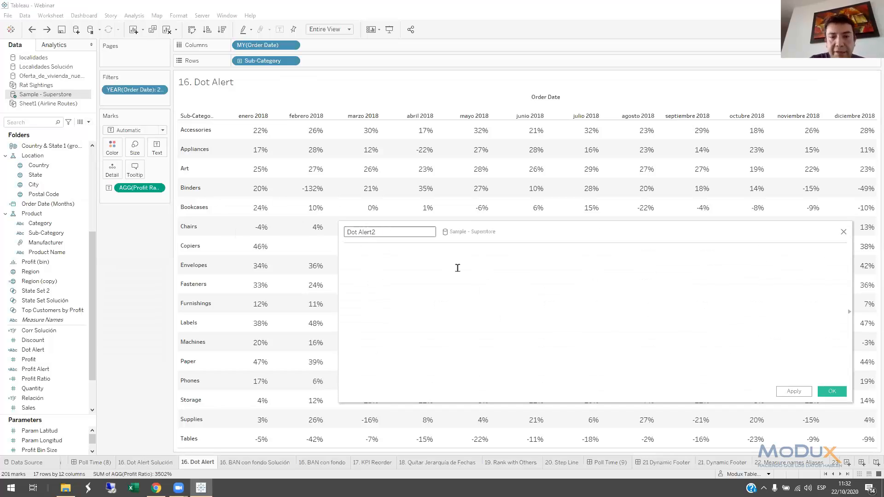
# Define the Dot Alert2 calculation as IF [Profit Ratio]<0 THEN "•" END and save the field
pyautogui.click(458, 267)
pyautogui.write('IF')
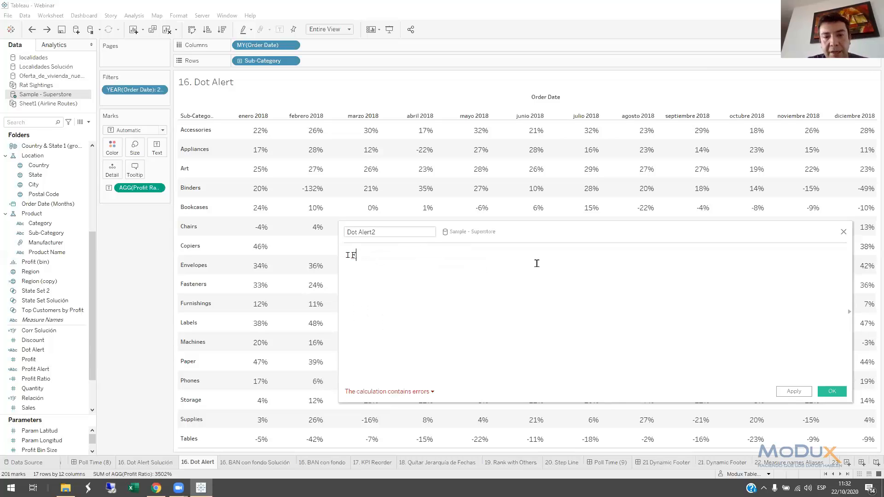
pyautogui.write(' p')
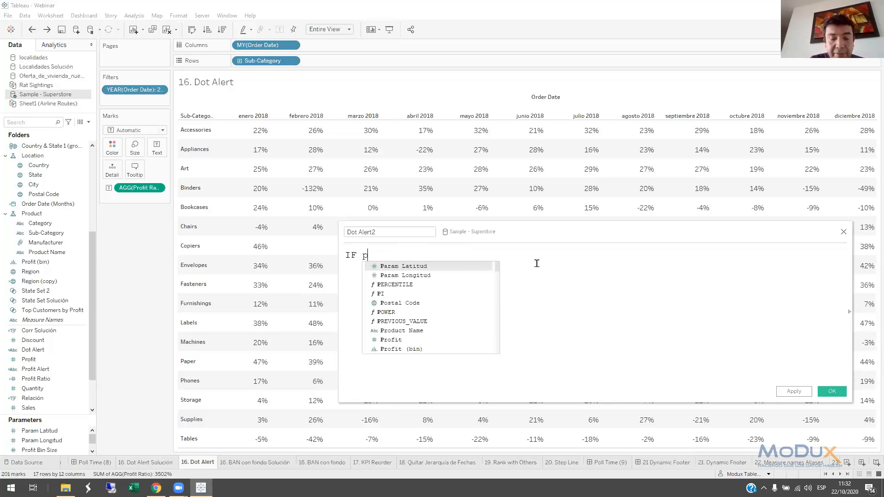
pyautogui.write('rofi')
pyautogui.press('Down')
pyautogui.press('Down')
pyautogui.press('Down')
pyautogui.press('Down')
pyautogui.press('Return')
pyautogui.write('<0 THEN "•" END')
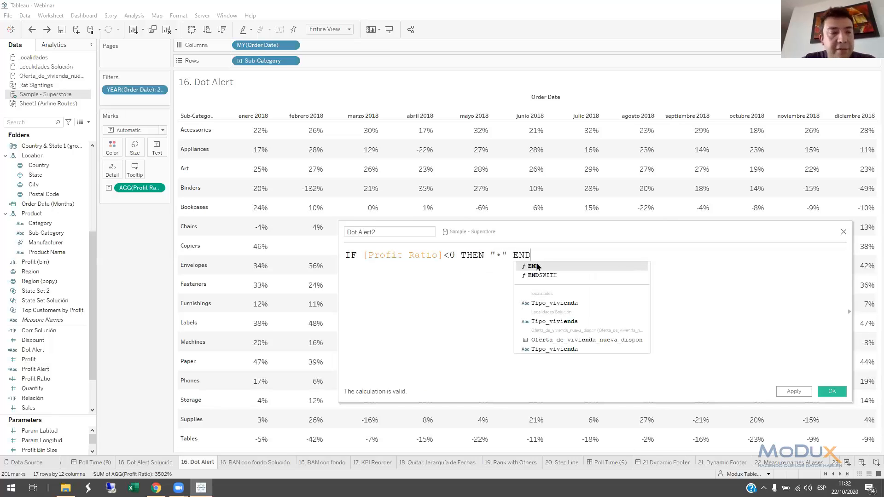
pyautogui.click(541, 256)
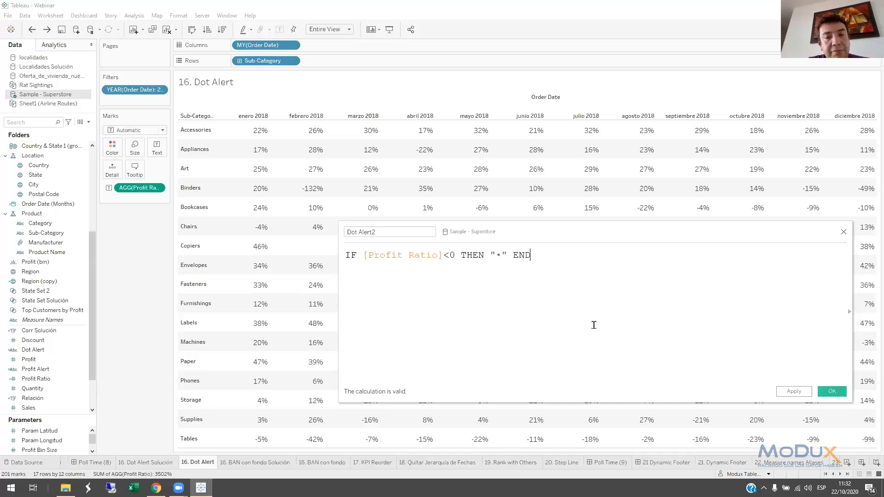
pyautogui.click(832, 391)
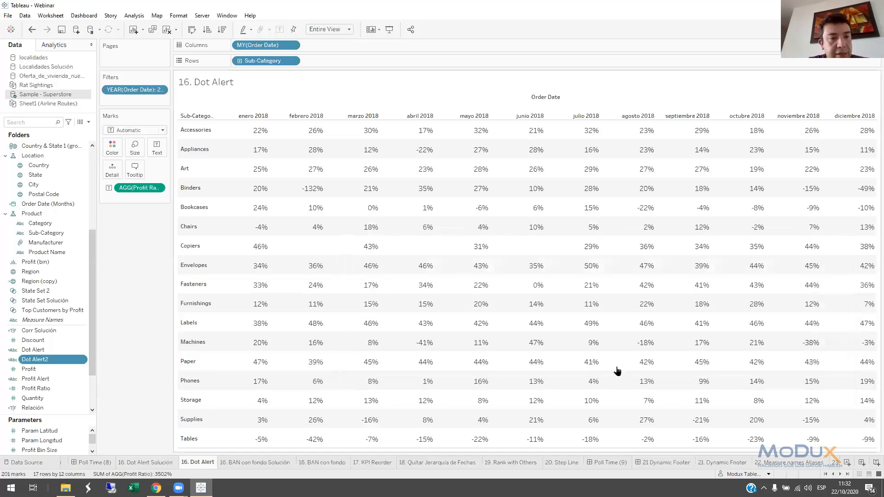
# Add Dot Alert2 to the mark text and place it before Profit Ratio on a single centred label line
pyautogui.moveTo(29, 358); pyautogui.dragTo(158, 149)
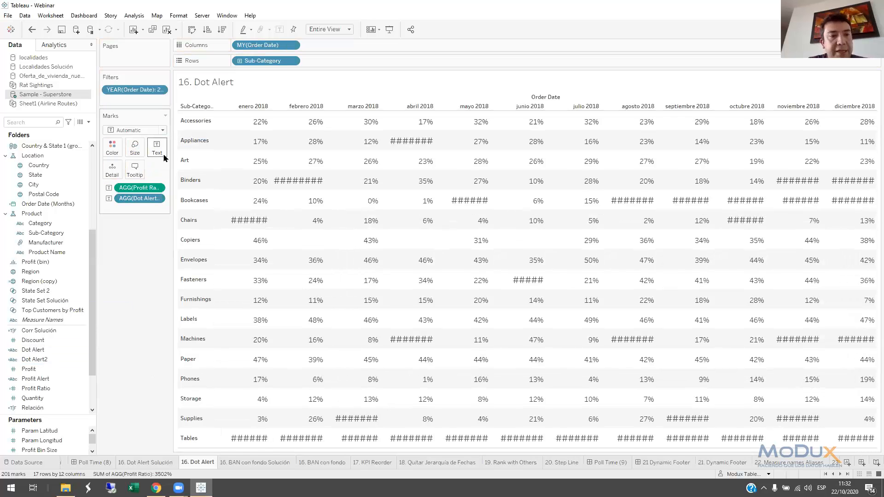
pyautogui.click(158, 150)
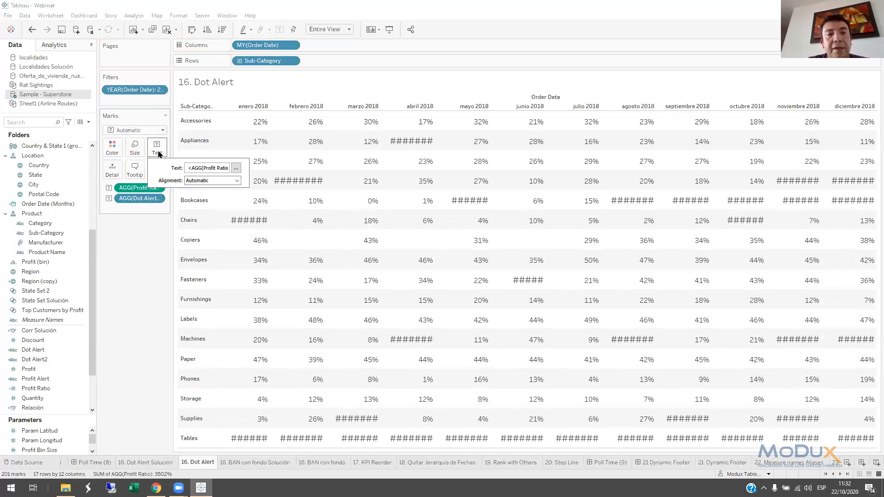
pyautogui.click(236, 170)
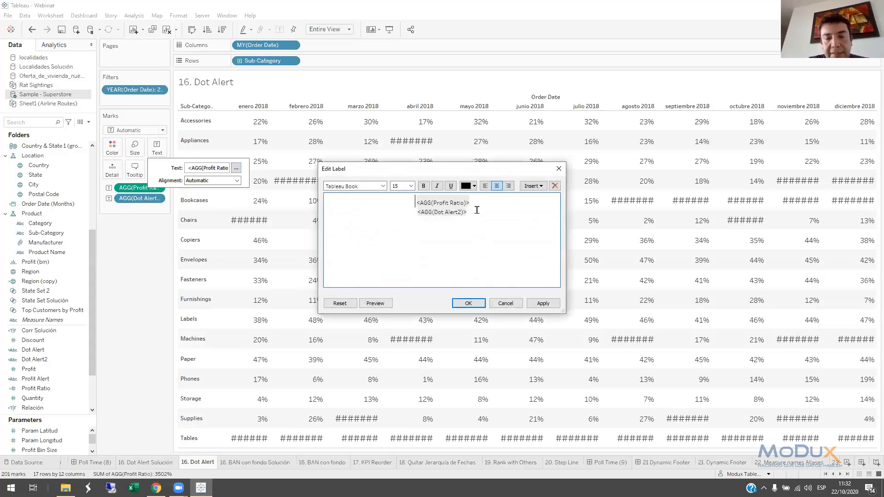
pyautogui.moveTo(478, 208); pyautogui.dragTo(399, 209)
pyautogui.hotkey('ctrl', 'c')
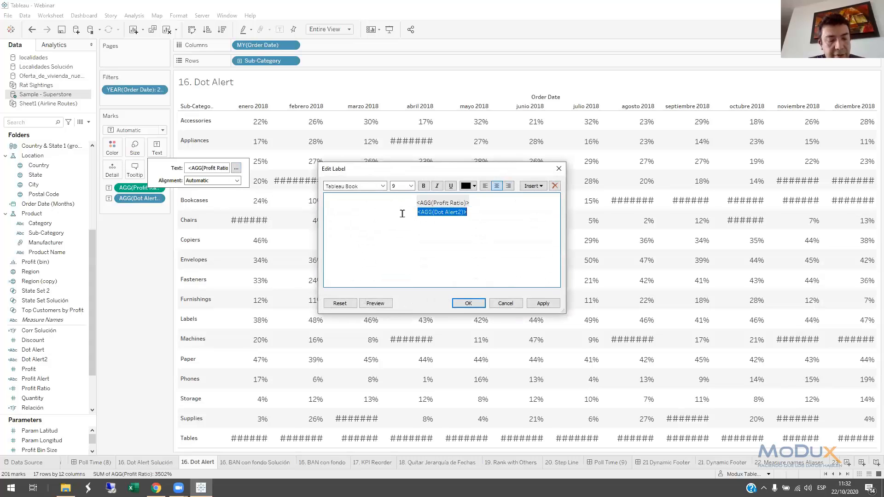
pyautogui.press('BackSpace')
pyautogui.hotkey('ctrl', 'v')
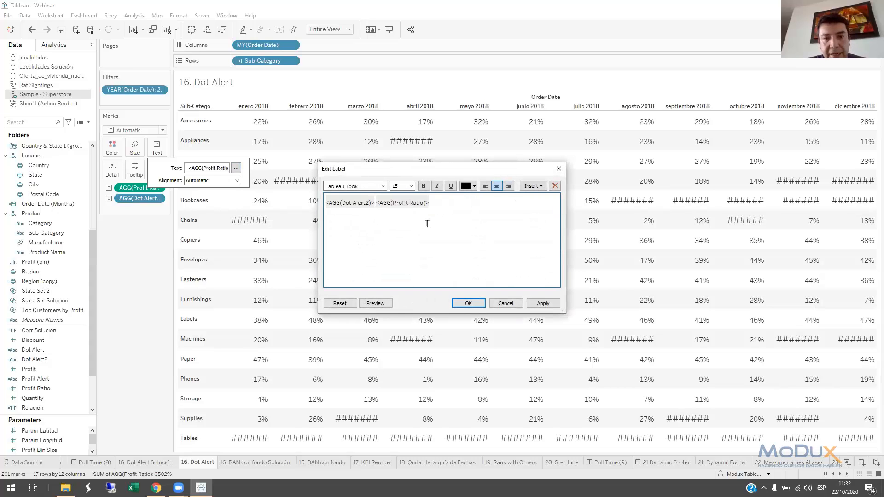
pyautogui.click(499, 186)
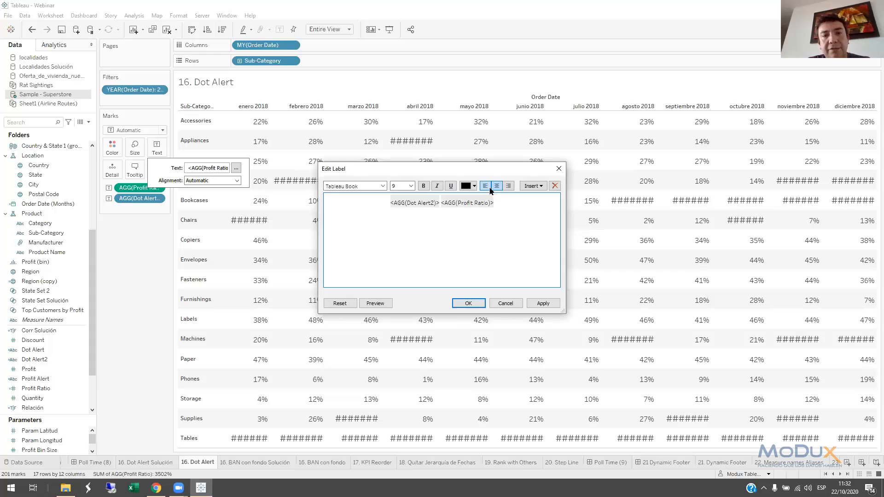
# Format the Dot Alert2 part of the label in red at size 15 and accept the label changes
pyautogui.doubleClick(426, 202)
pyautogui.click(469, 187)
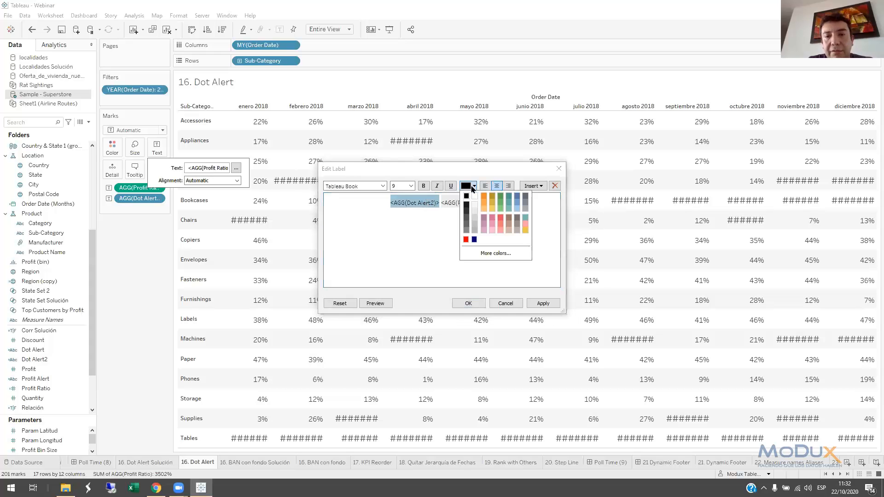
pyautogui.click(462, 236)
pyautogui.click(410, 186)
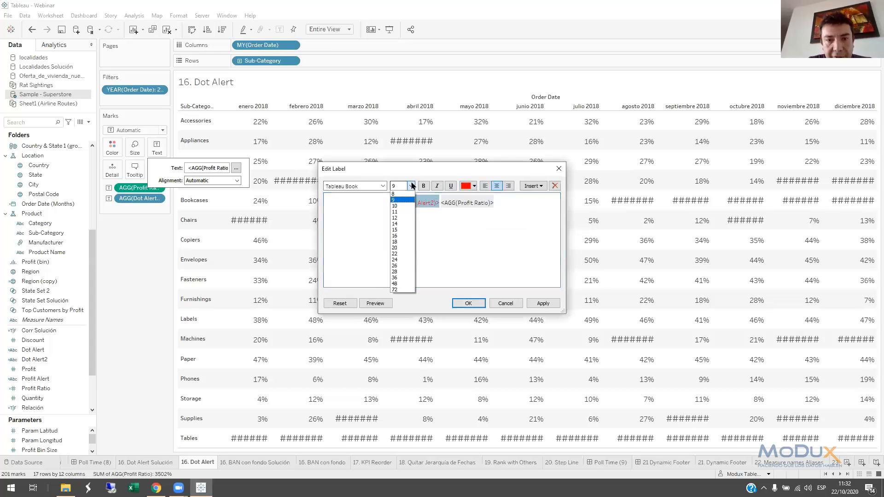
pyautogui.click(413, 213)
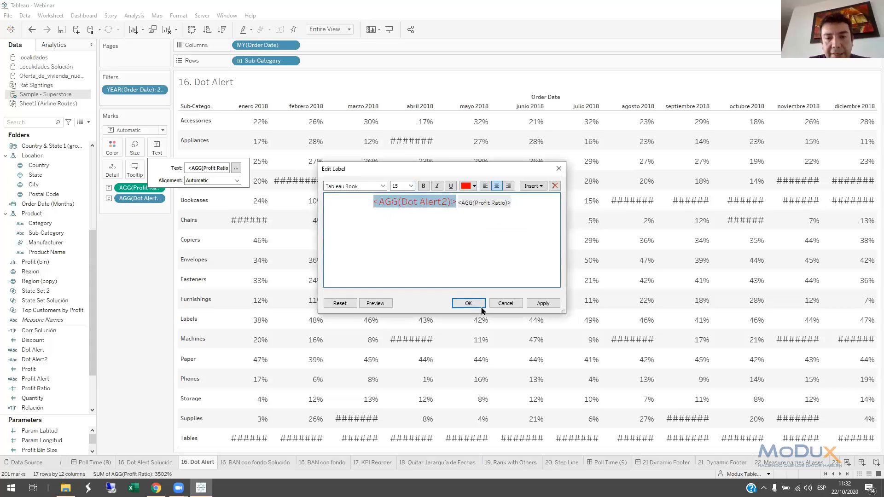
pyautogui.click(468, 302)
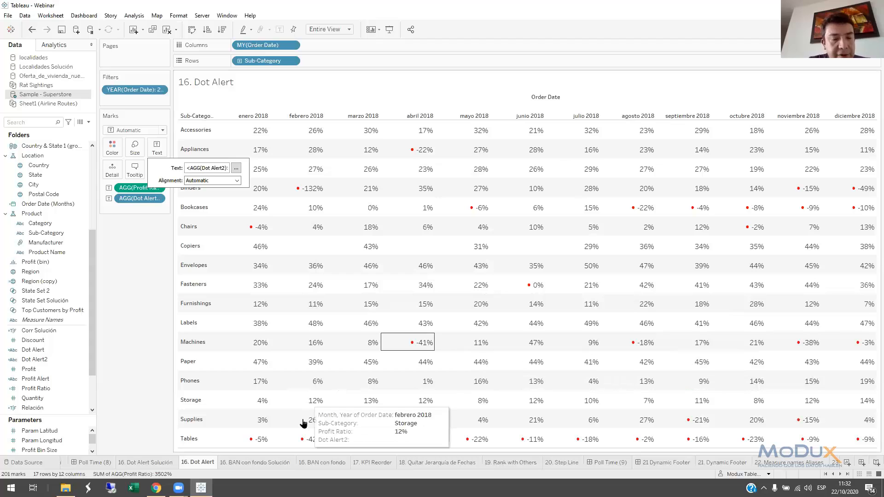
# Open the 16. BAN con fondo Solución sheet and compare its background for the Tables and Phones sub-categories
pyautogui.click(259, 462)
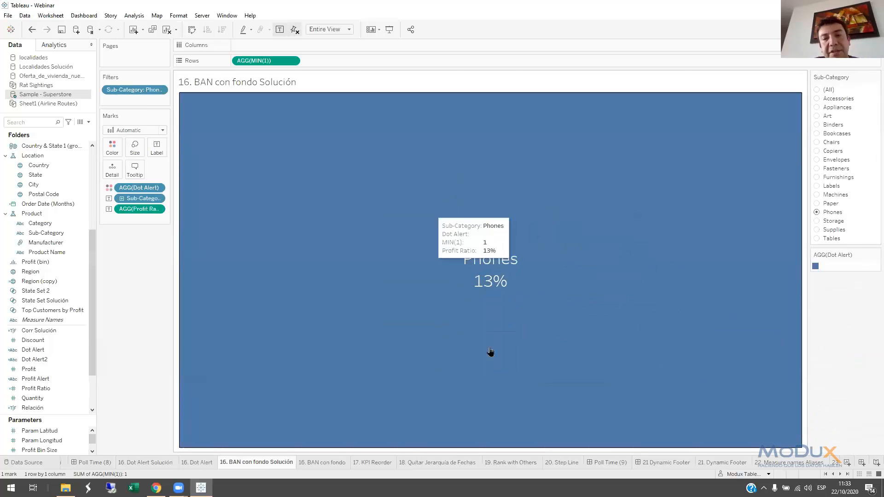
pyautogui.click(817, 239)
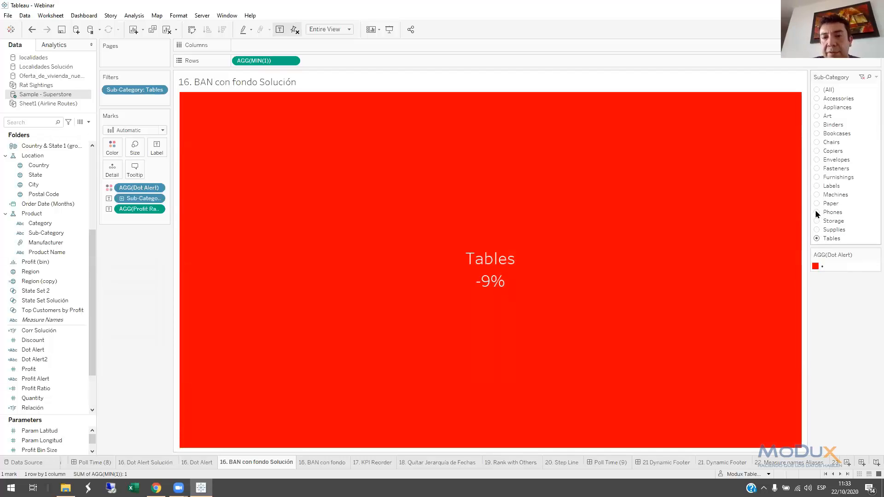
pyautogui.click(817, 212)
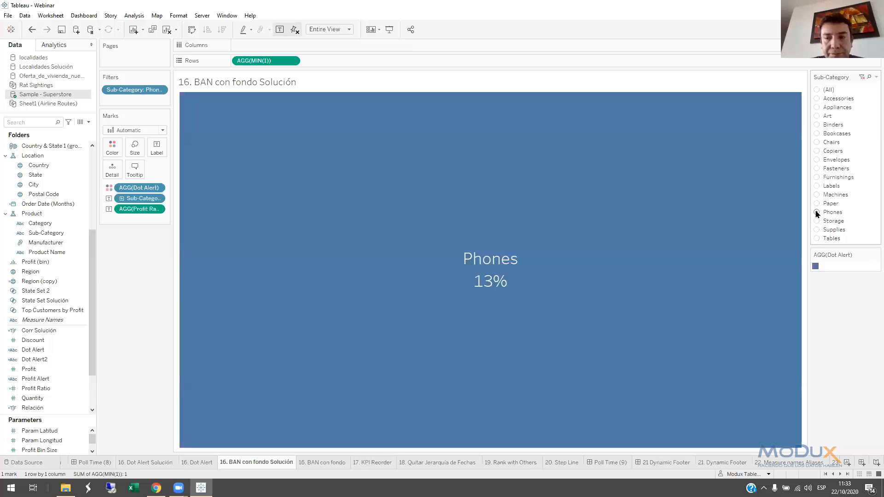
# Open the 16. BAN con fondo sheet and add a MIN(1) calculation to Rows
pyautogui.click(338, 462)
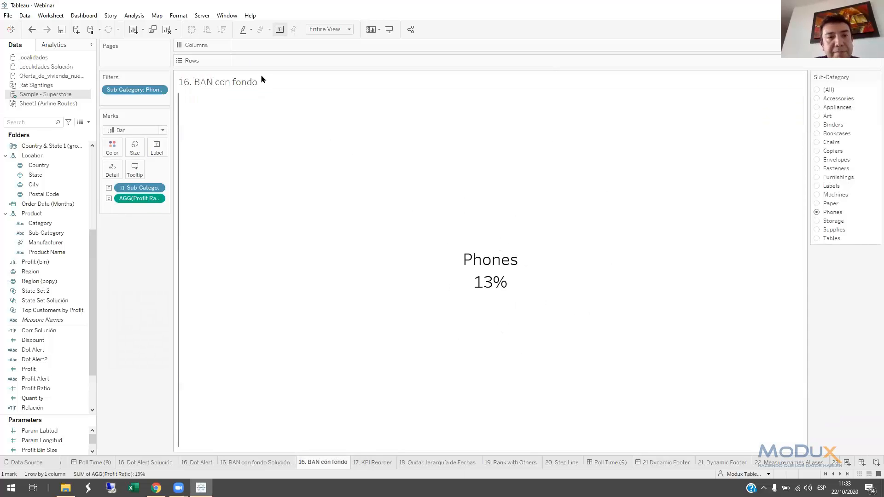
pyautogui.doubleClick(246, 61)
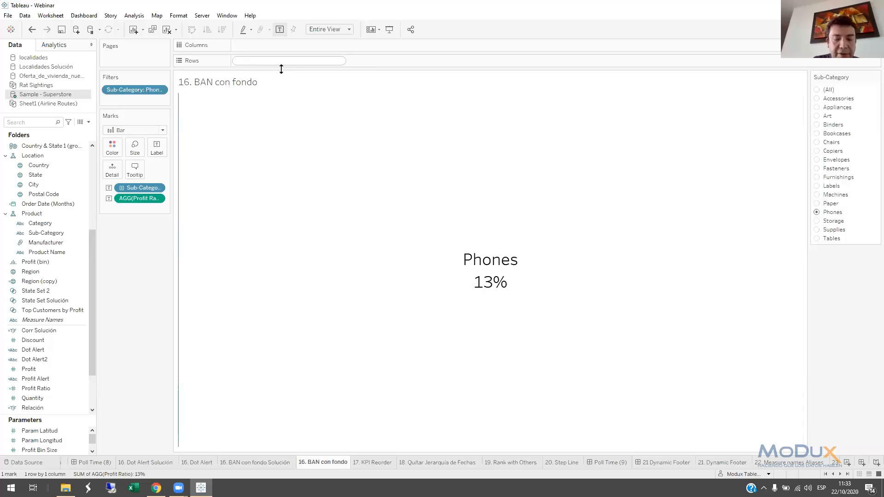
pyautogui.write('MIN')
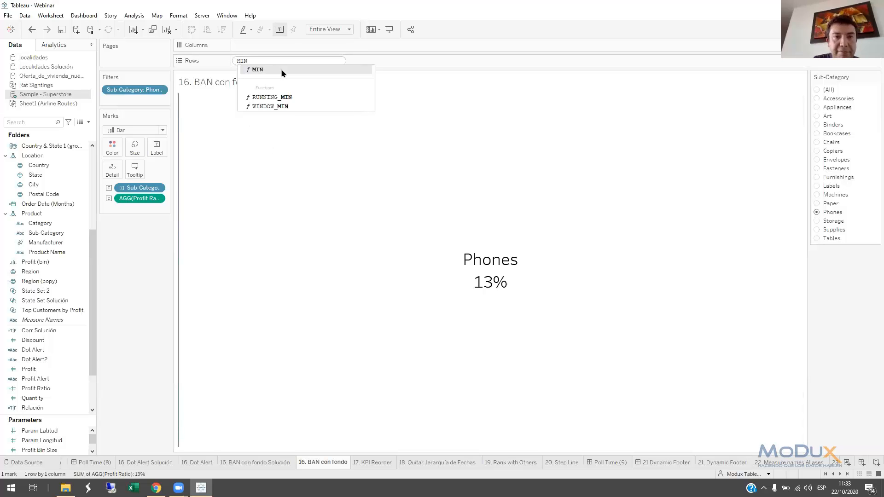
pyautogui.click(281, 70)
pyautogui.write('1)')
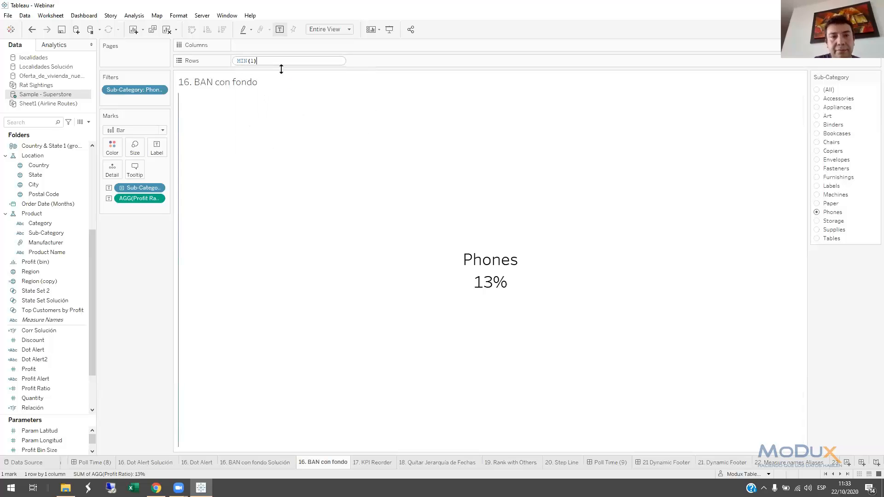
pyautogui.press('Return')
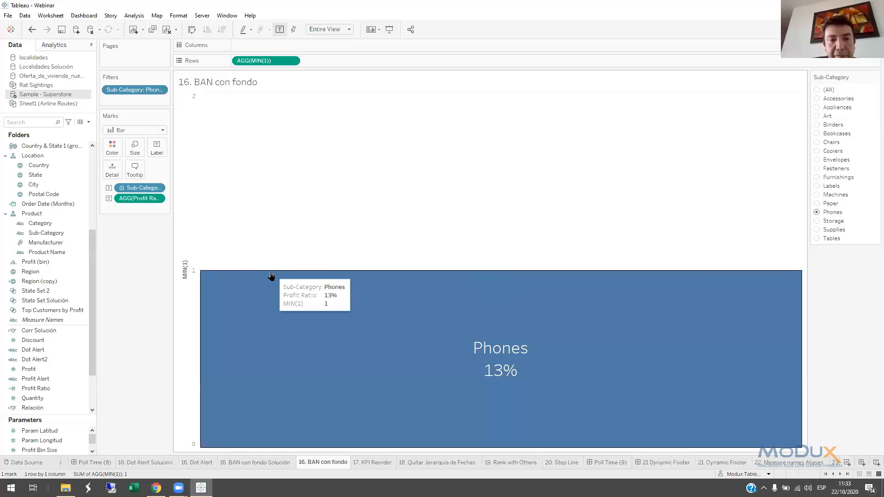
# Give the MIN(1) axis a fixed range from 0 to 1
pyautogui.doubleClick(192, 234)
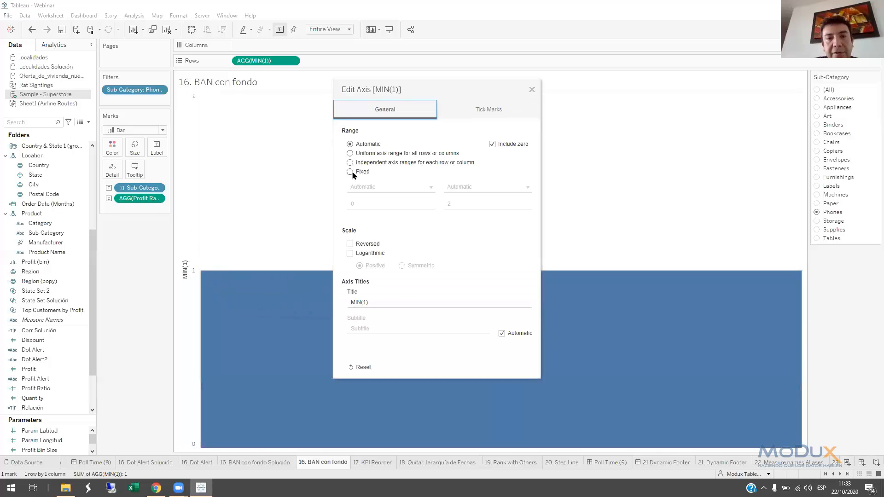
pyautogui.click(350, 172)
pyautogui.click(468, 201)
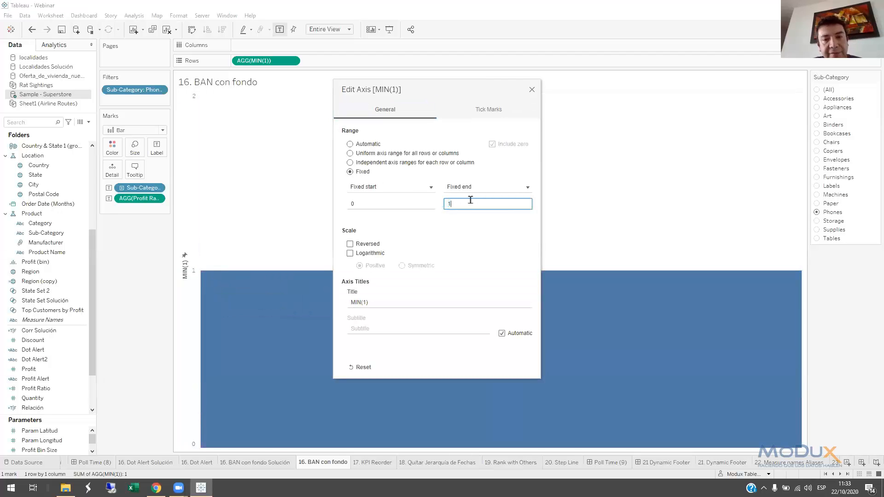
pyautogui.write('1')
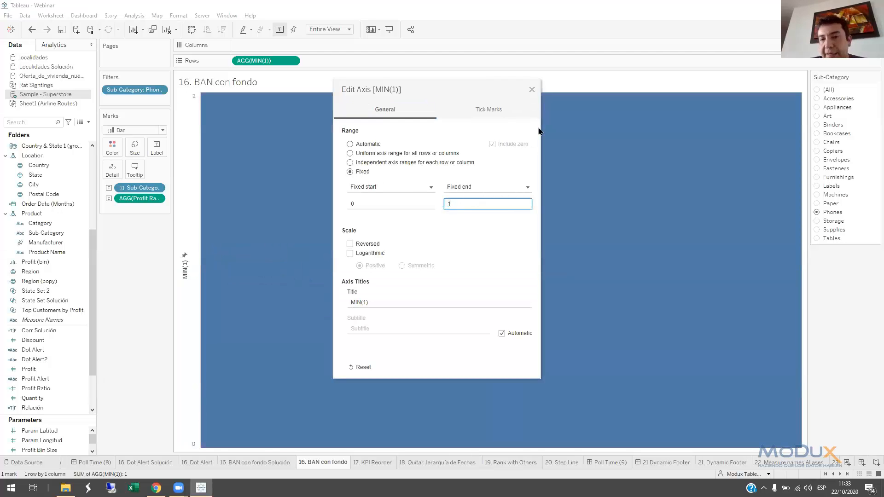
pyautogui.click(532, 89)
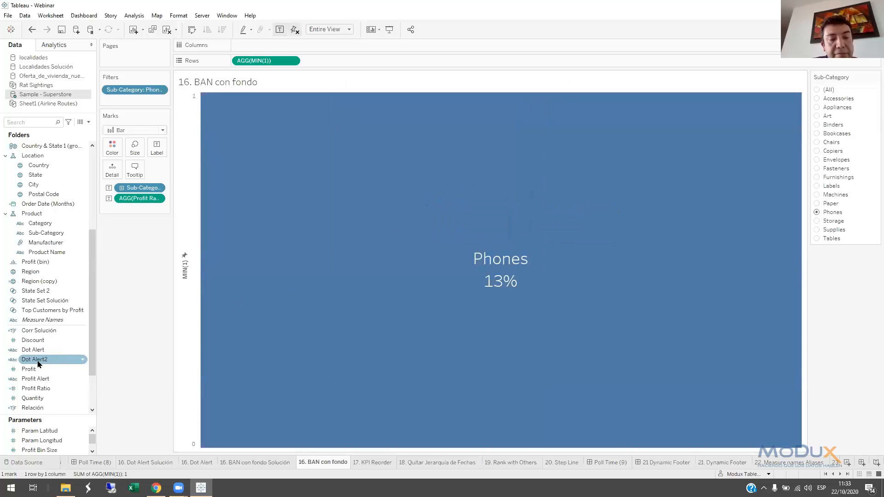
# Add a [Profit Ratio]>0 calculation to the marks of the BAN and assign it to Color
pyautogui.doubleClick(135, 208)
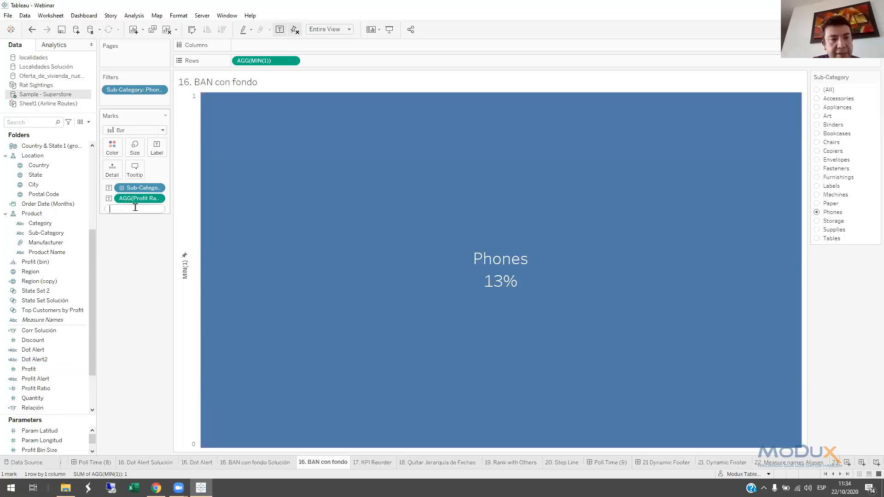
pyautogui.write('PROF')
pyautogui.press('Down')
pyautogui.press('Down')
pyautogui.press('Down')
pyautogui.press('Down')
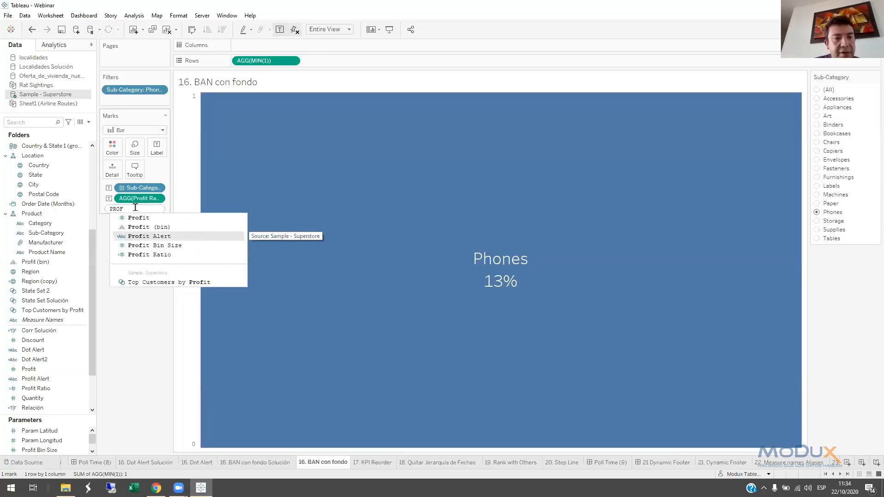
pyautogui.press('Return')
pyautogui.write('>0')
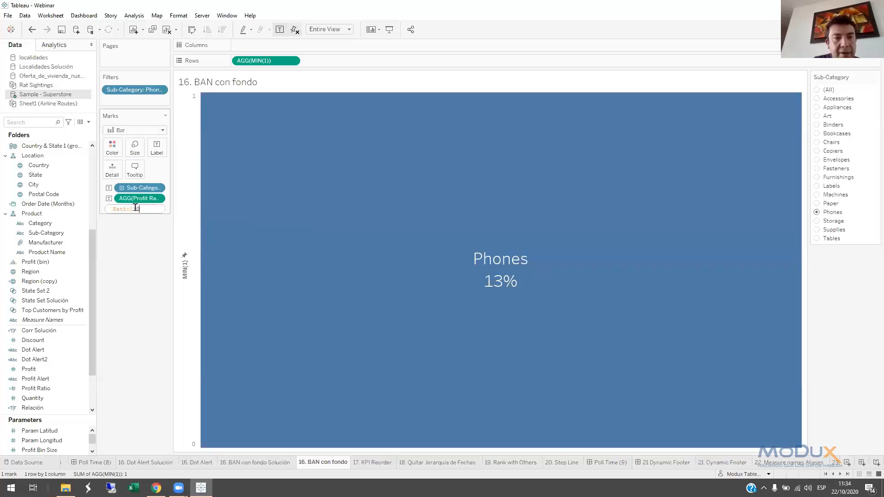
pyautogui.press('Return')
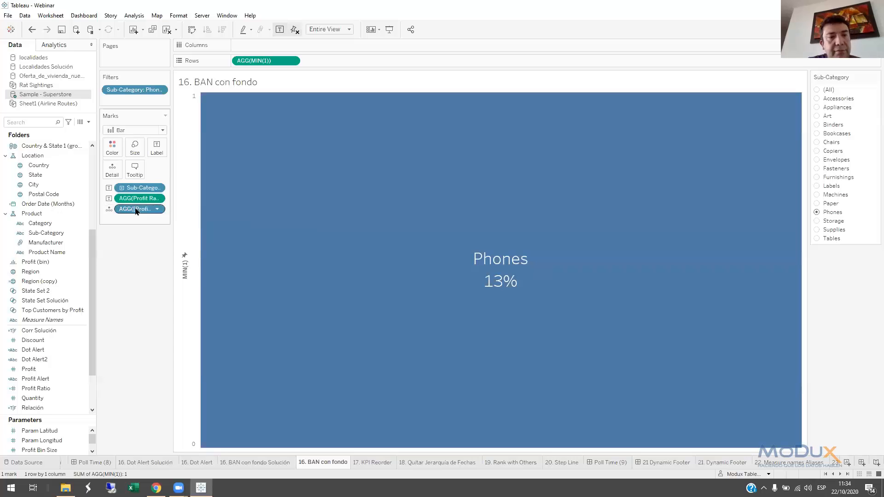
pyautogui.moveTo(135, 211); pyautogui.dragTo(118, 156)
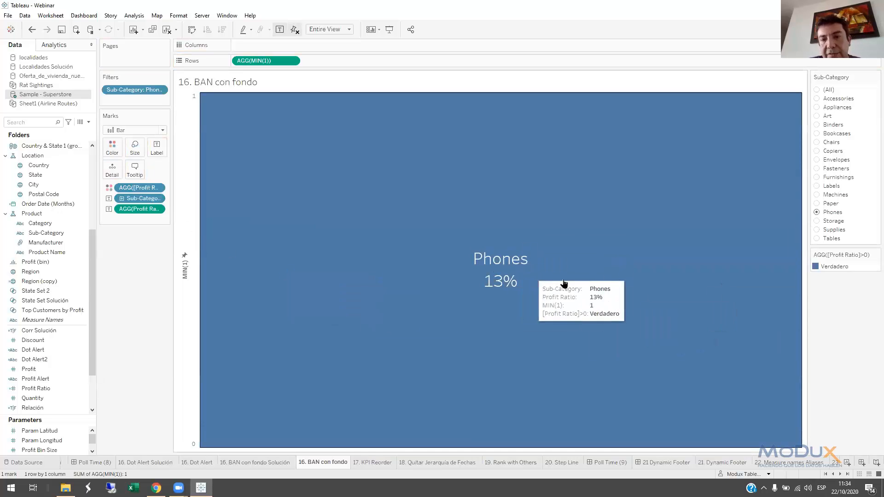
# Filter the BAN to Tables and set the Falso colour of the [Profit Ratio]>0 calculation to red (#ff0000)
pyautogui.click(817, 238)
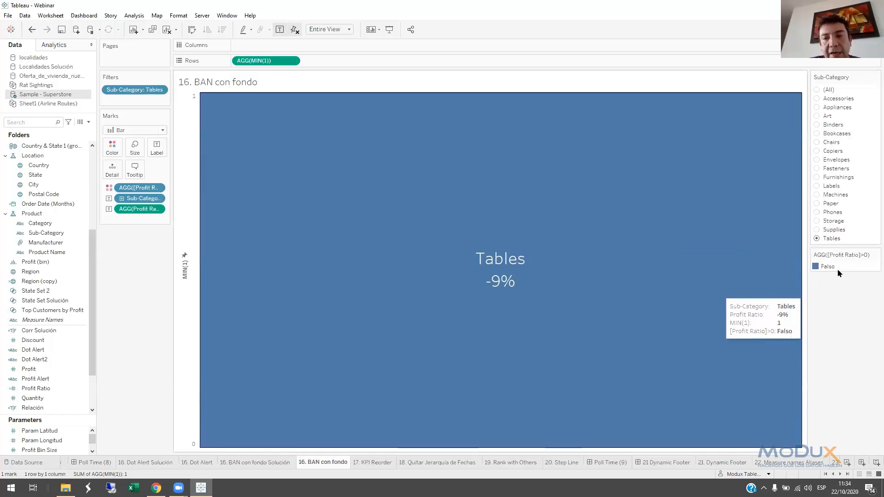
pyautogui.doubleClick(817, 266)
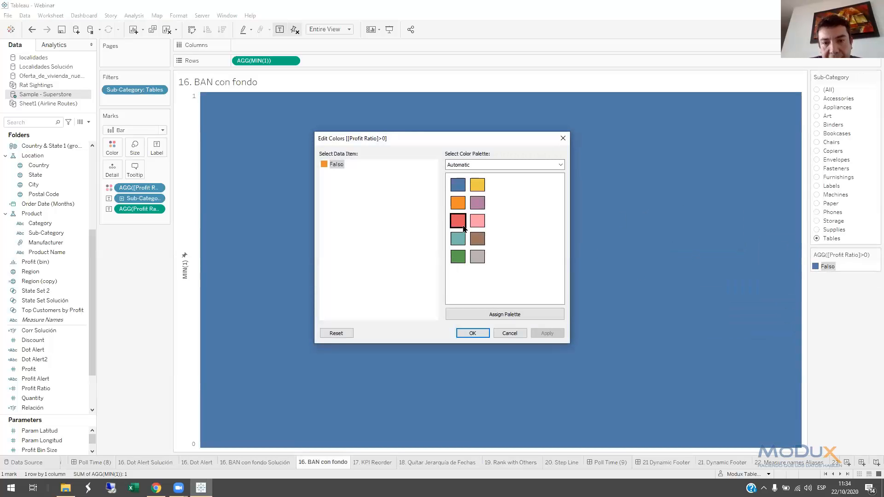
pyautogui.doubleClick(328, 165)
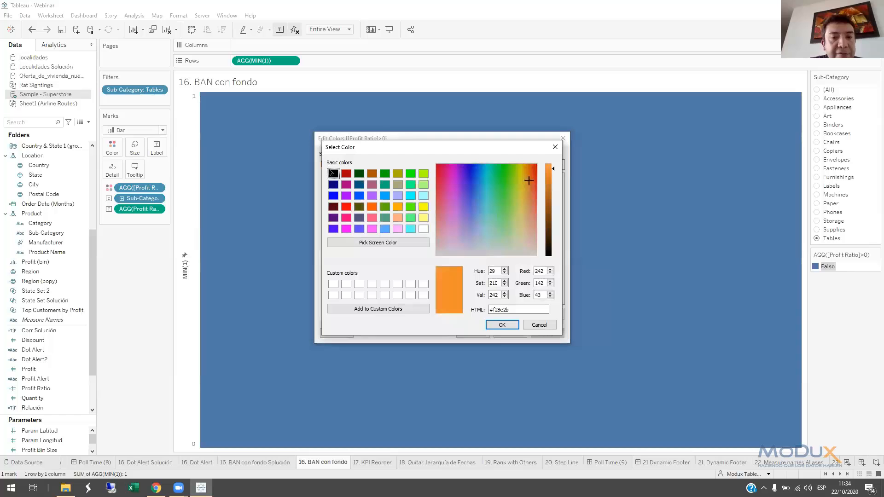
pyautogui.click(347, 207)
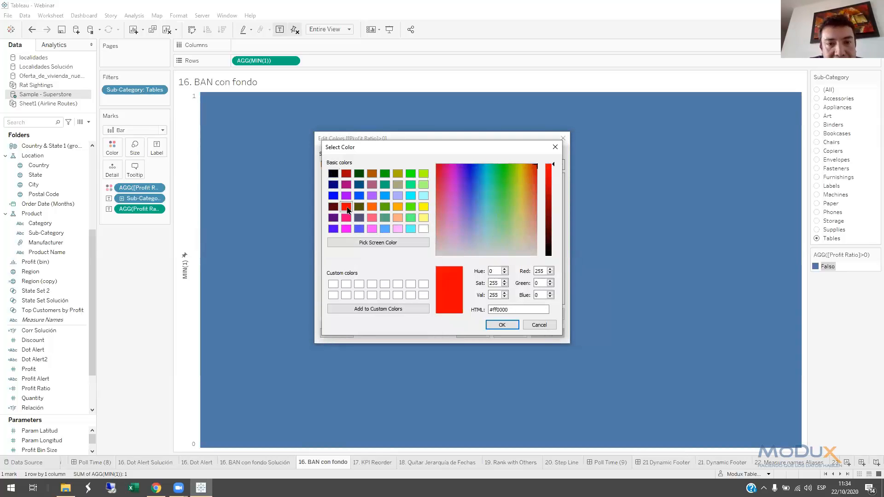
pyautogui.click(502, 326)
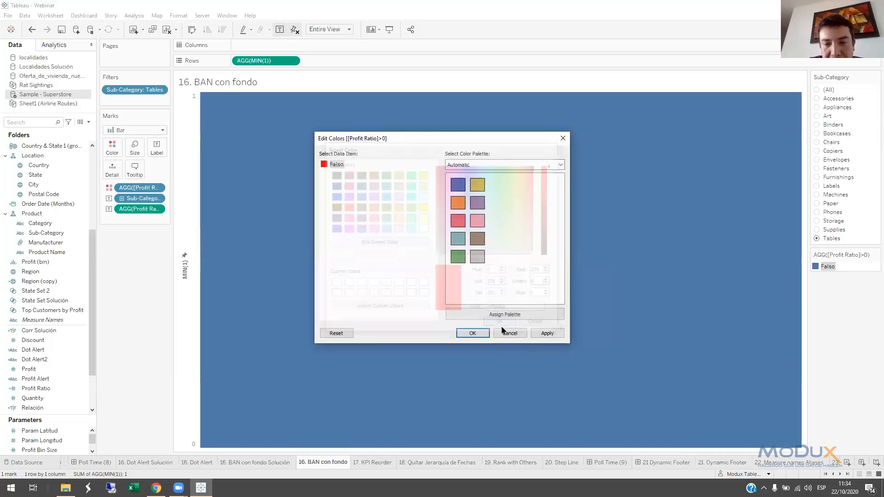
pyautogui.click(474, 335)
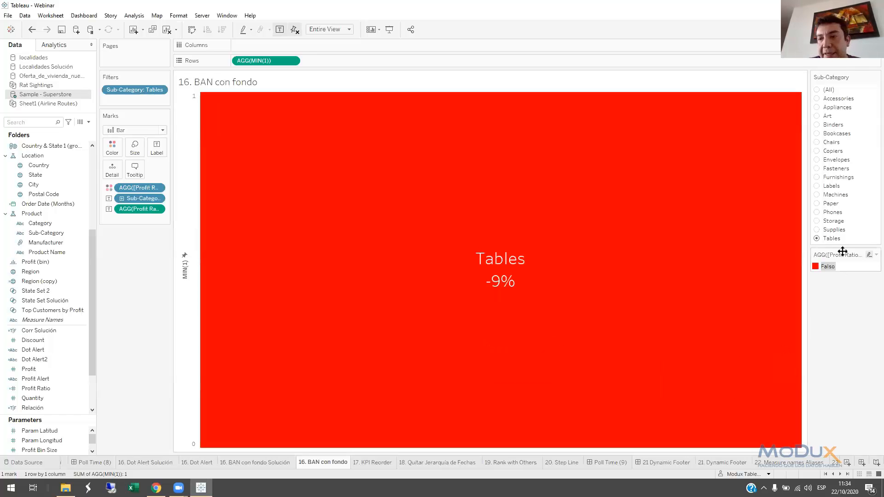
# Check the BAN background for Paper and Tables, and hide the MIN(1) axis header
pyautogui.click(816, 203)
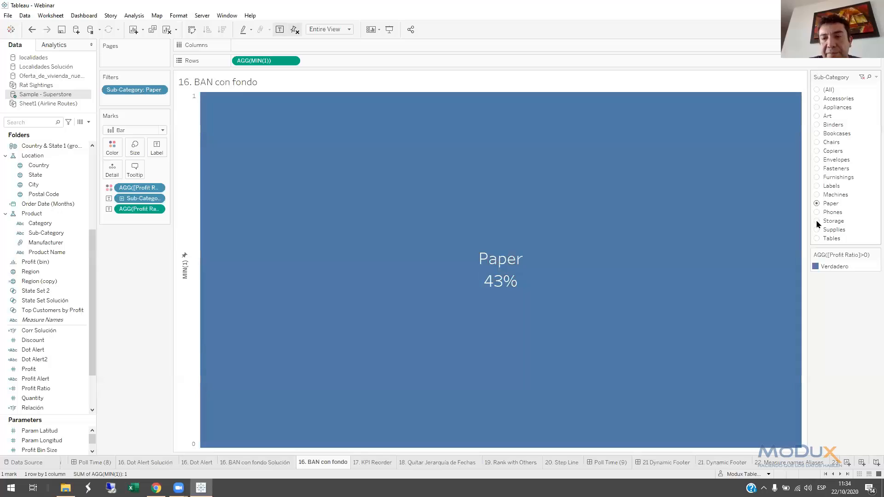
pyautogui.click(817, 239)
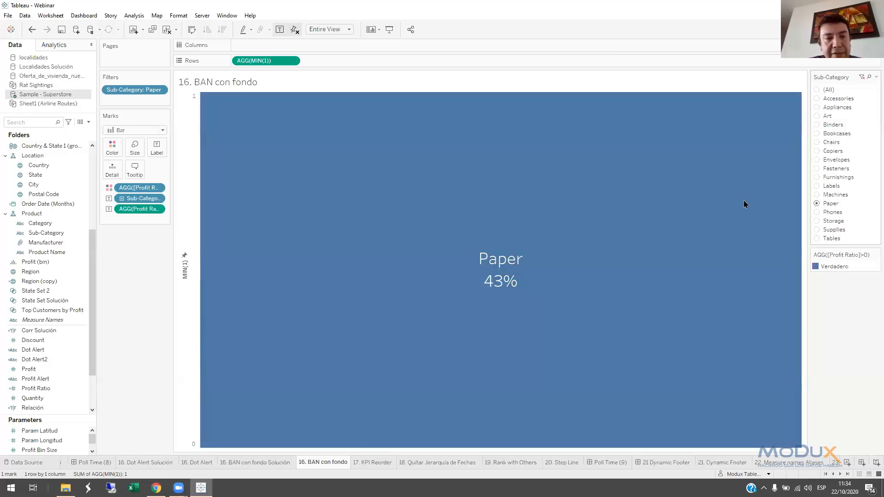
pyautogui.rightClick(193, 179)
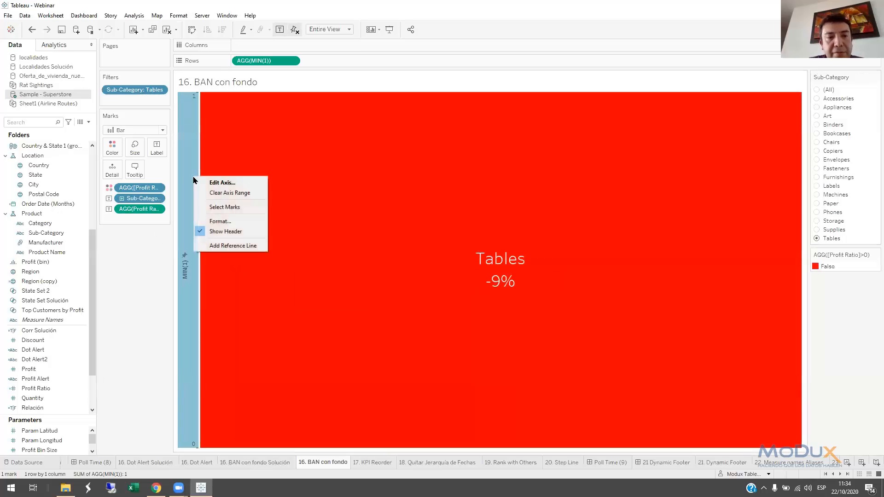
pyautogui.click(226, 231)
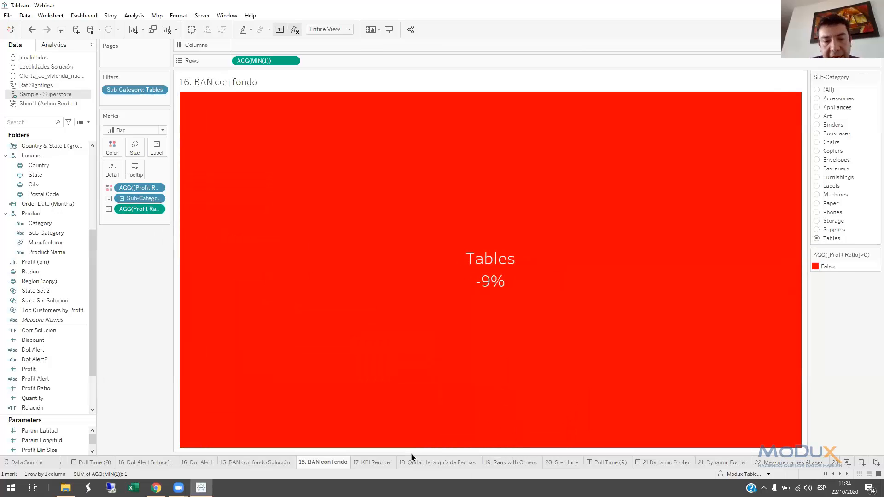
# On the 17. KPI Reorder sheet, place Profit Alert before Sub-Category in Rows and add a second Sub-Category in front of it
pyautogui.click(380, 462)
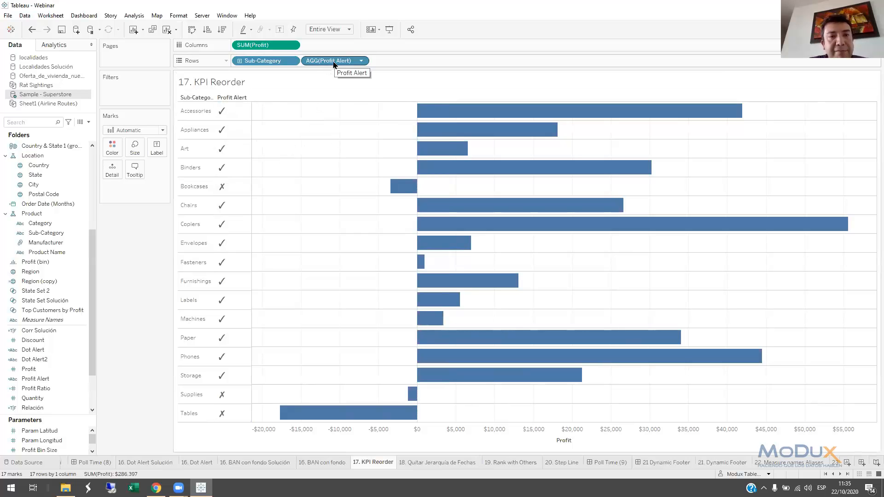
pyautogui.moveTo(327, 60); pyautogui.dragTo(232, 63)
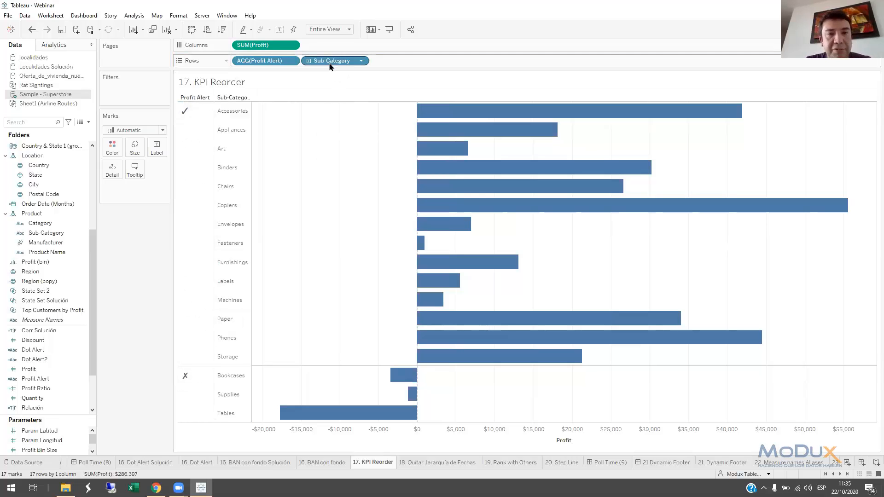
pyautogui.moveTo(330, 64); pyautogui.dragTo(237, 63)
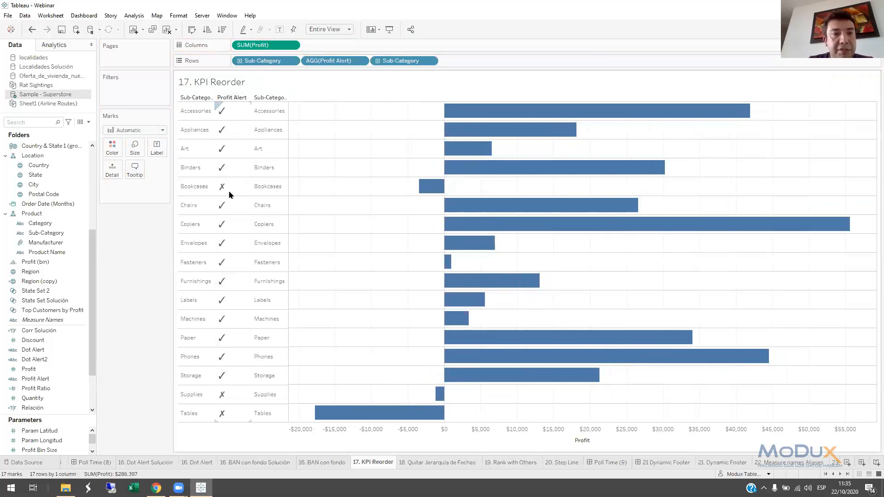
# Try hiding the header of the first Sub-Category in Rows, and undo the change
pyautogui.rightClick(270, 64)
pyautogui.click(290, 125)
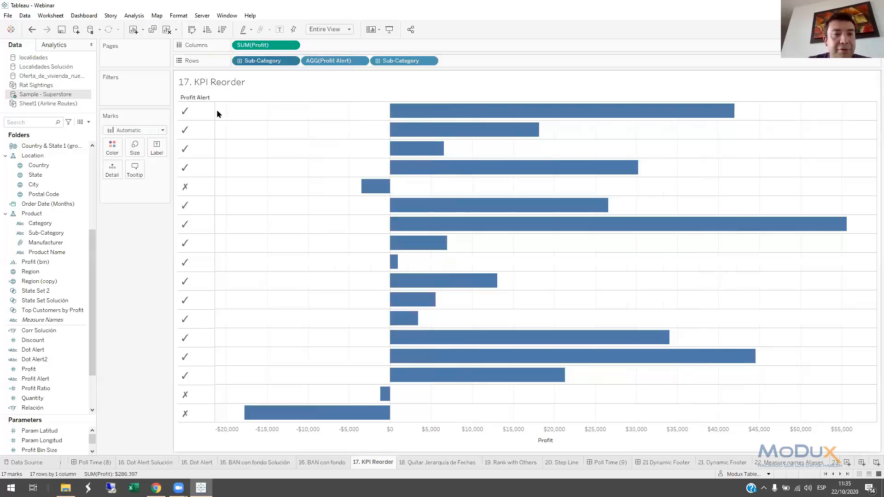
pyautogui.click(32, 30)
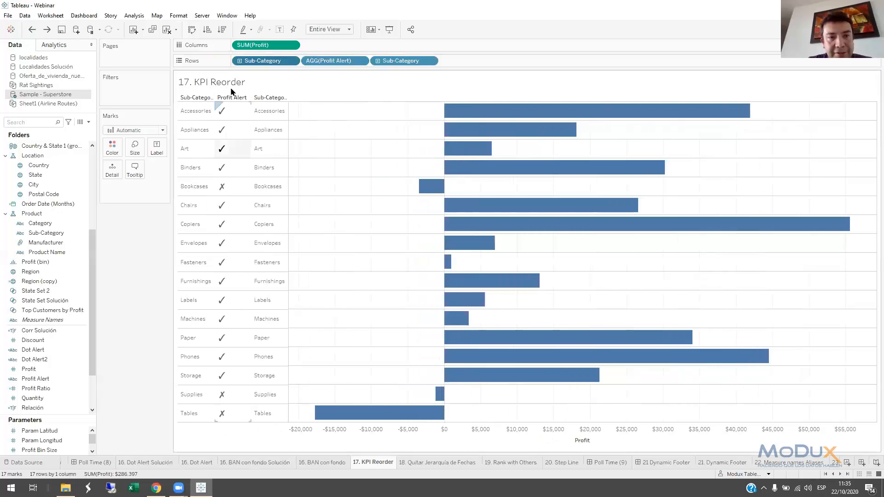
pyautogui.click(48, 29)
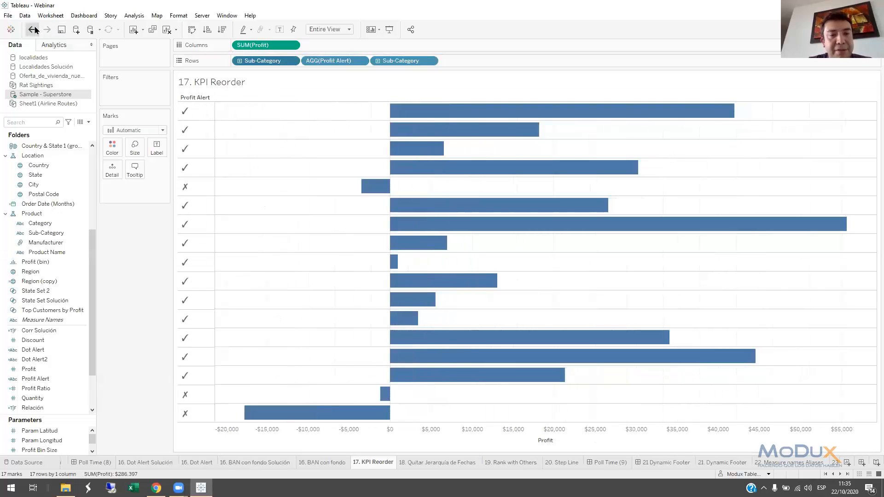
pyautogui.click(31, 29)
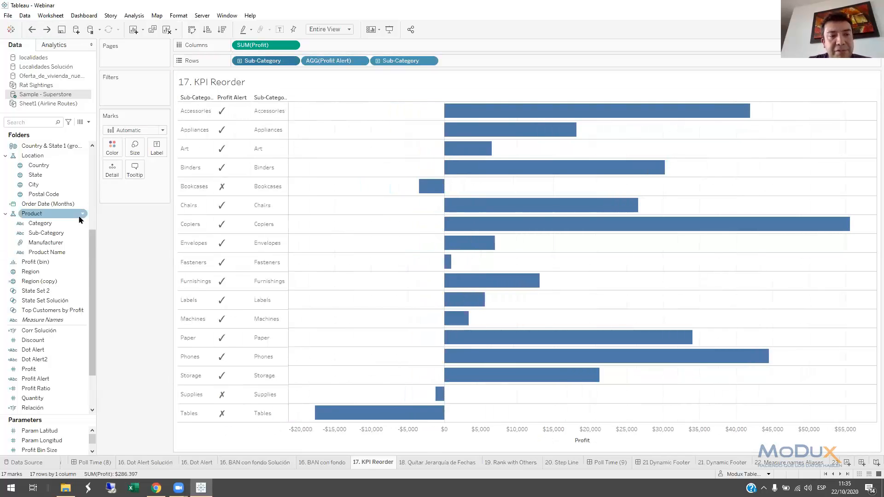
# Duplicate the Sub-Category field, replace the first Sub-Category in Rows with the copy, and hide the copy's header
pyautogui.click(46, 233)
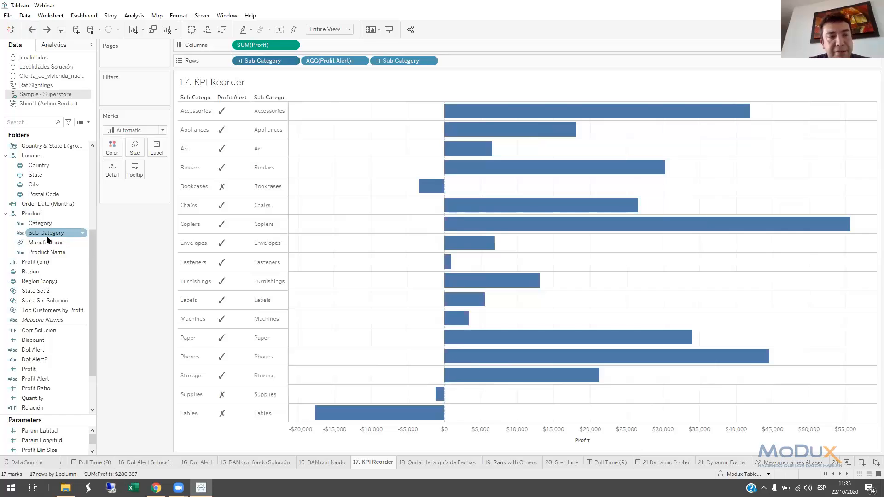
pyautogui.rightClick(73, 234)
pyautogui.click(97, 266)
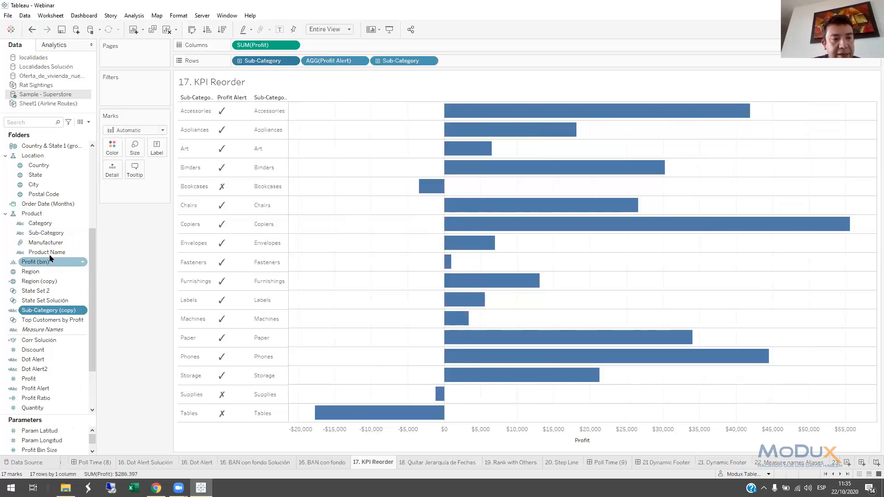
pyautogui.moveTo(42, 314); pyautogui.dragTo(260, 66)
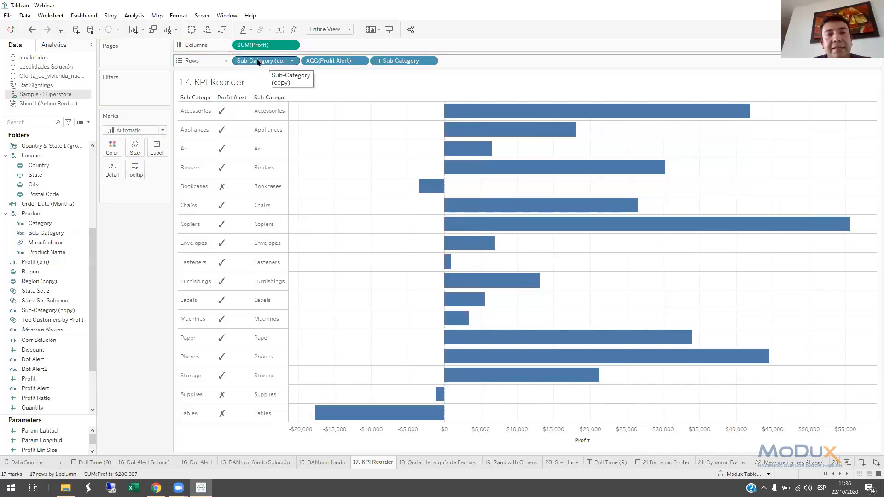
pyautogui.rightClick(269, 66)
pyautogui.click(287, 123)
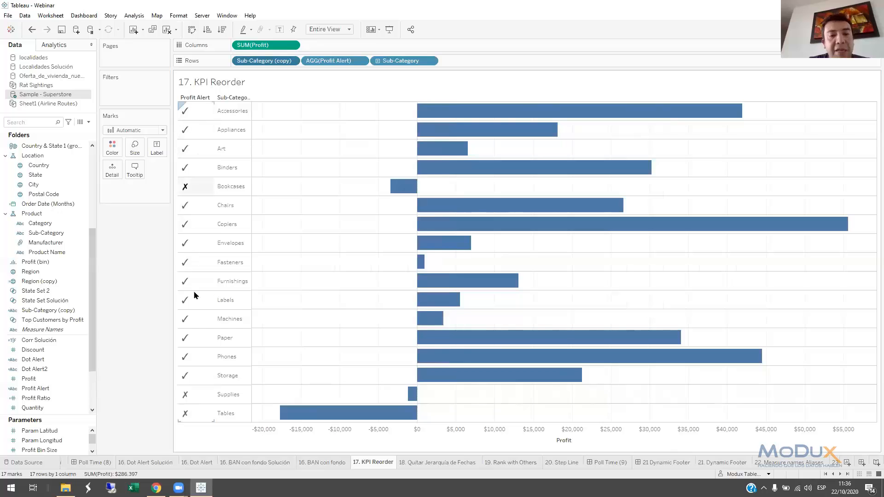
# Open the 18. Quitar Jerarquía de Fechas sheet and drill the Order Date axis down to weeks and days, returning to months
pyautogui.click(427, 463)
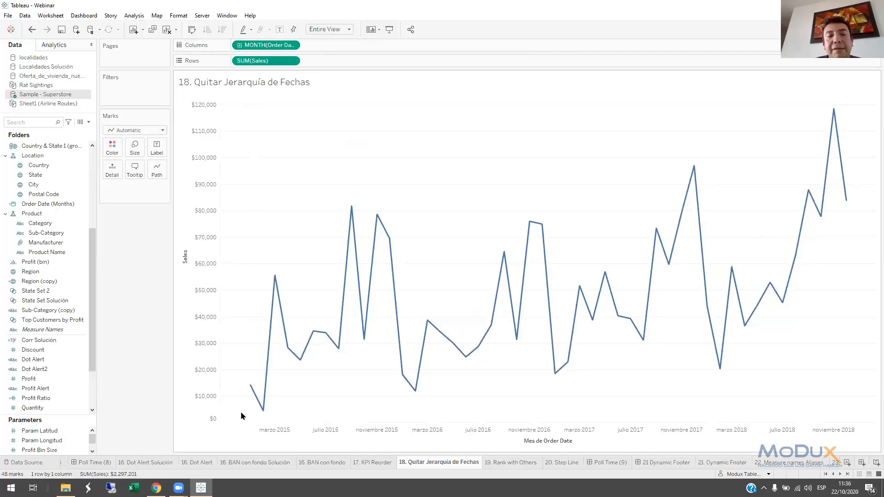
pyautogui.moveTo(215, 441)
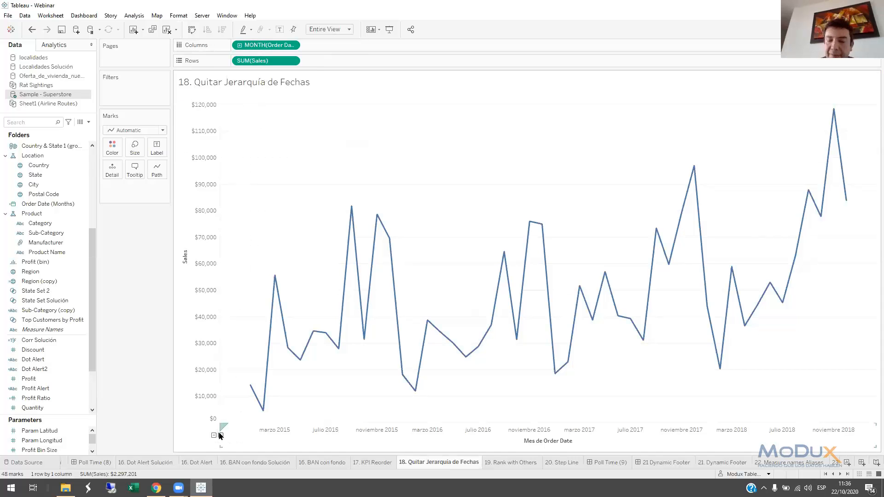
pyautogui.press('super+plus')
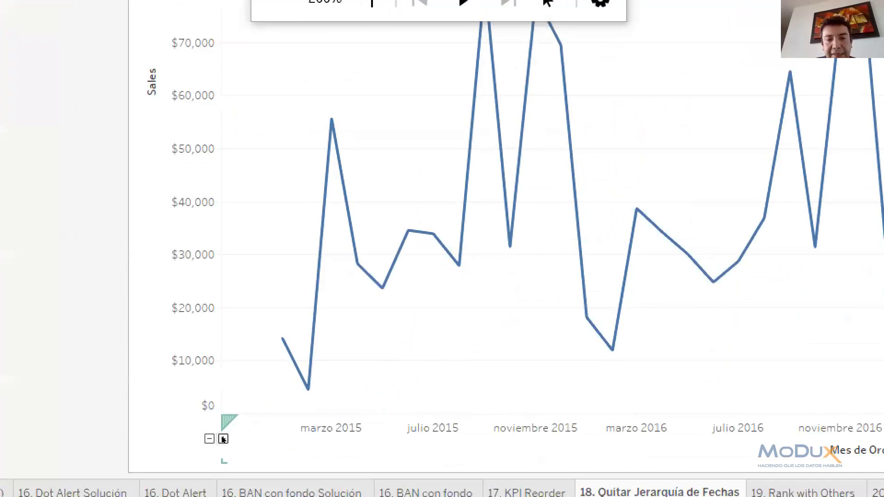
pyautogui.click(223, 439)
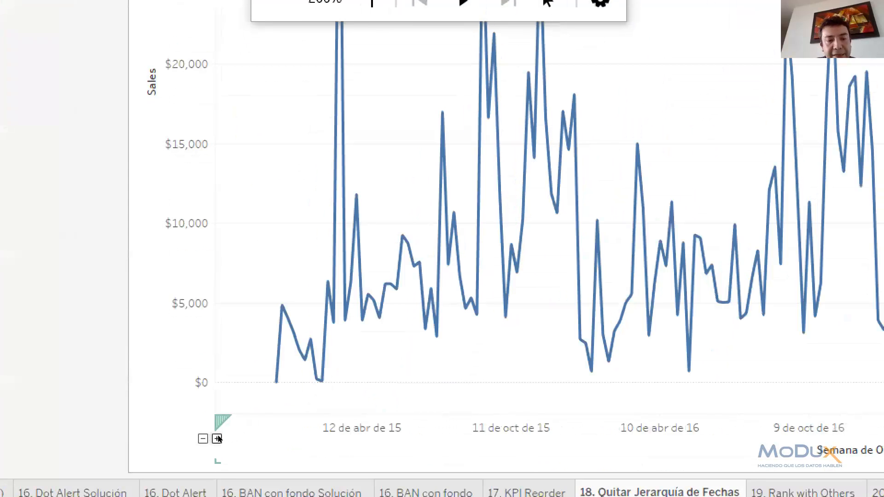
pyautogui.click(217, 438)
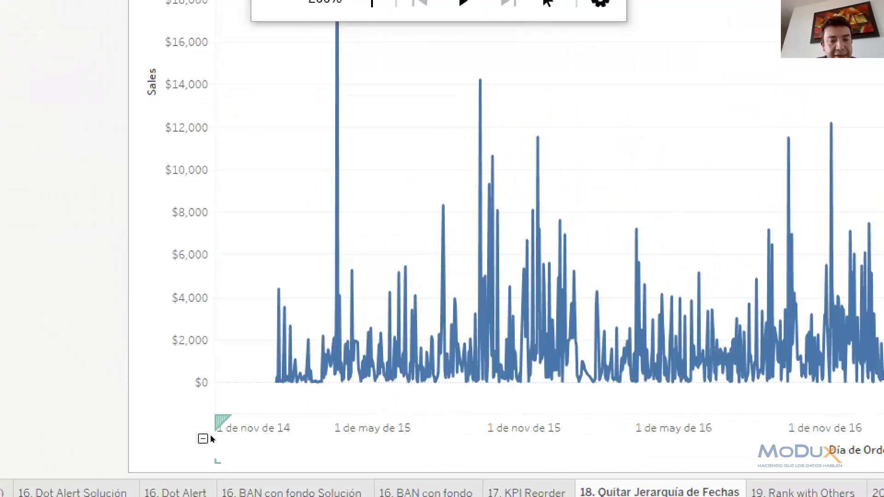
pyautogui.click(211, 439)
pyautogui.click(203, 439)
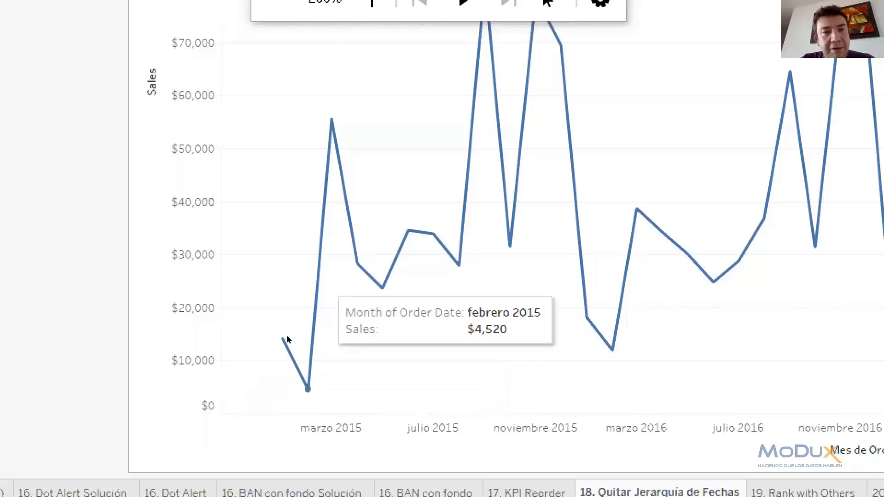
pyautogui.press('super+Escape')
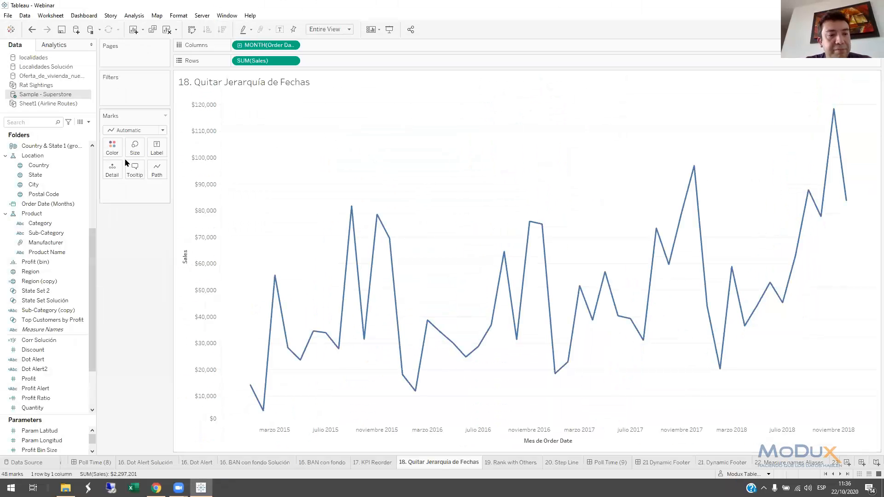
# Search the data fields for ORDER and start creating a custom date from Order Date
pyautogui.hotkey('ctrl', 'f')
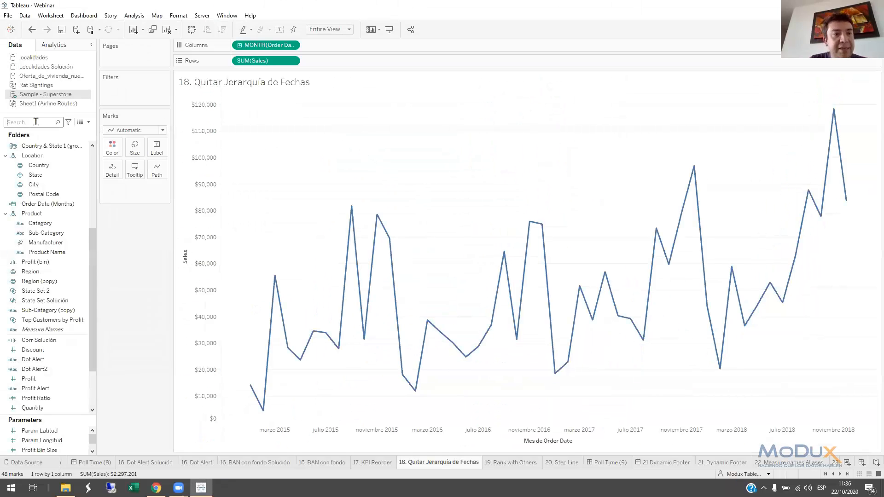
pyautogui.write('ORD')
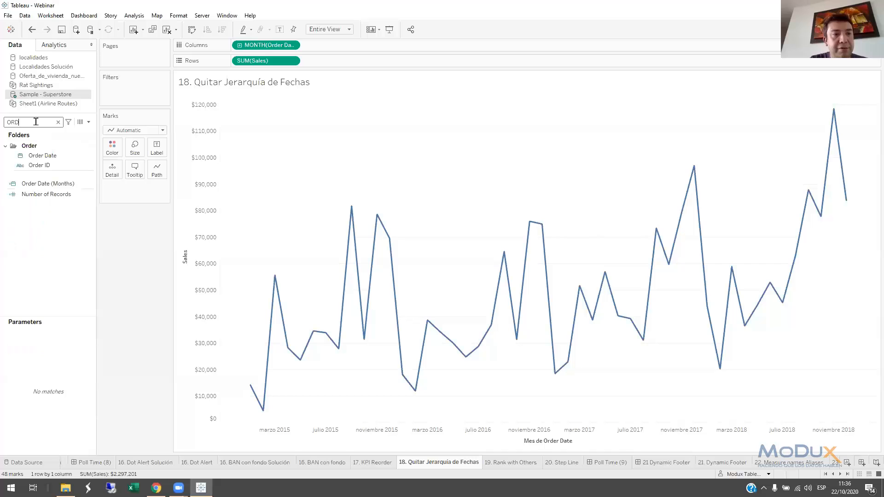
pyautogui.write('ER')
pyautogui.click(48, 156)
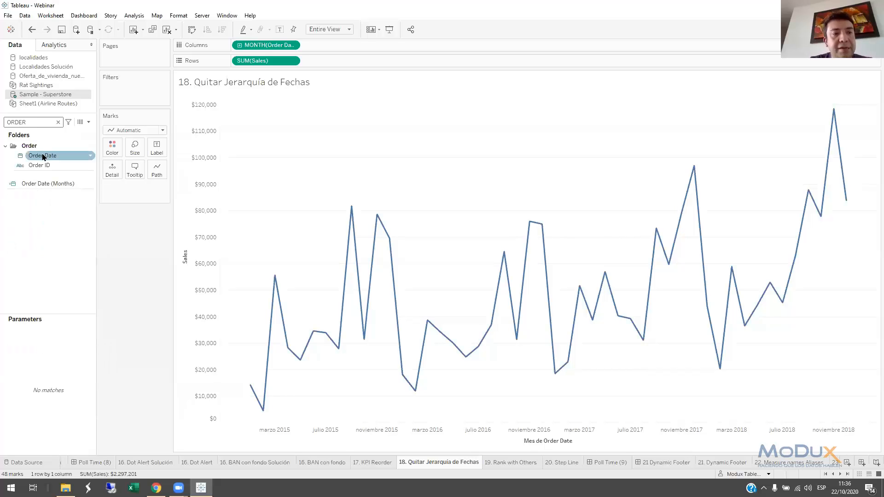
pyautogui.rightClick(48, 159)
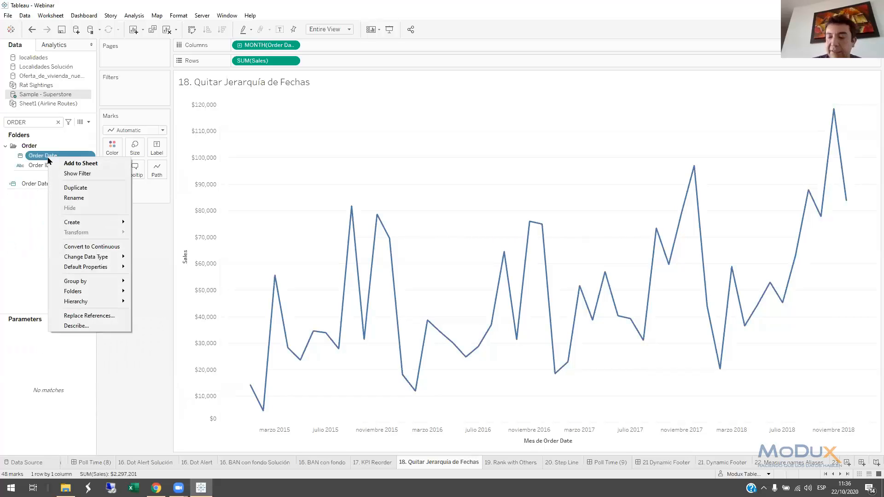
pyautogui.press('super+plus')
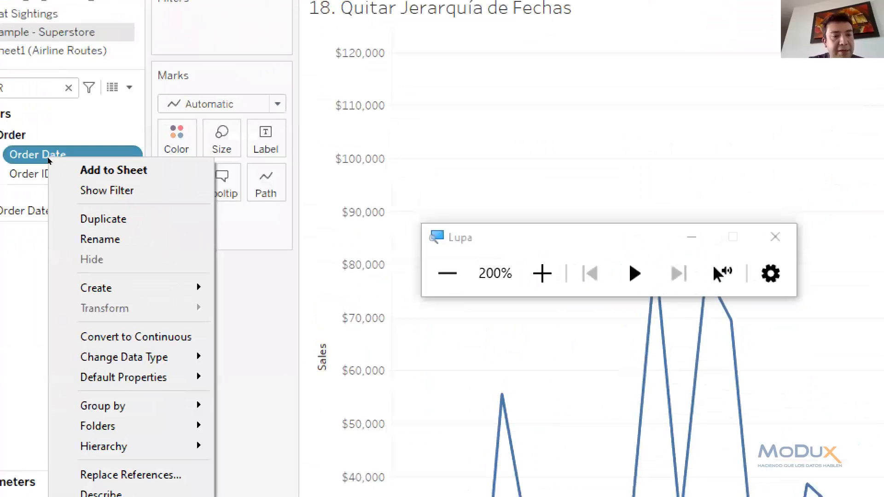
pyautogui.moveTo(119, 288)
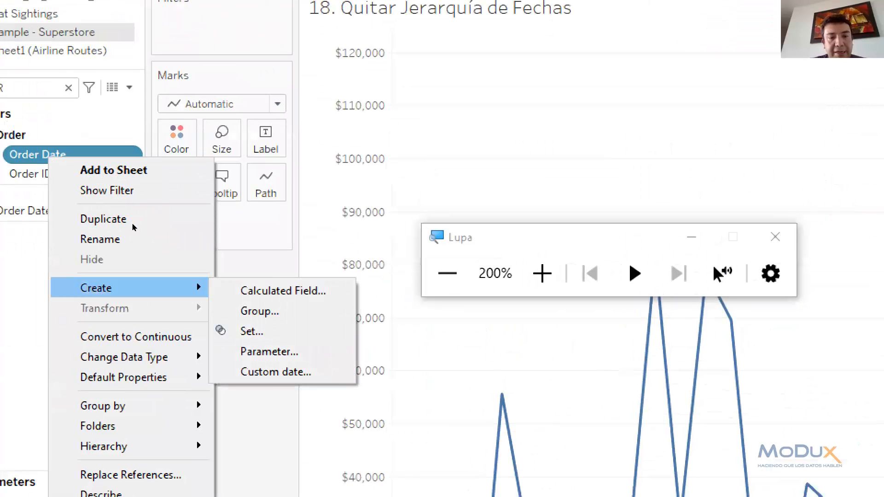
pyautogui.click(275, 372)
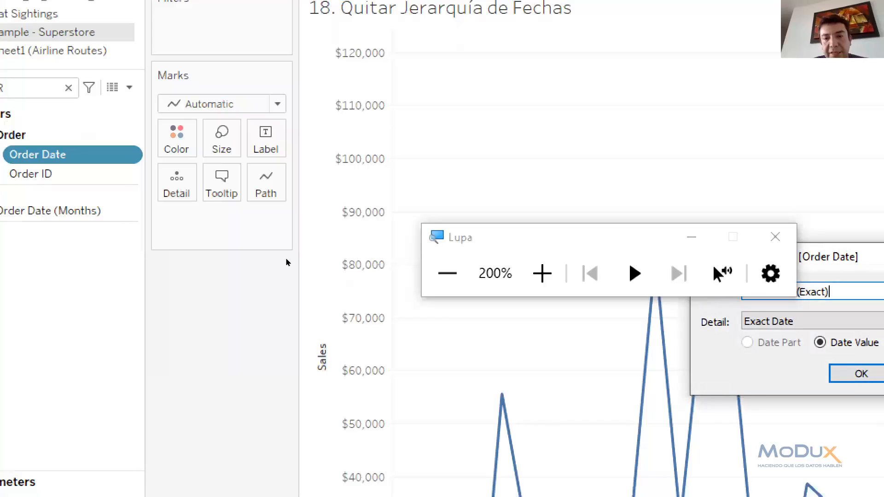
# Create the custom date as Order Date (Months)2 with Months detail as a date value, and replace MONTH(Order Date) in Columns with it
pyautogui.moveTo(451, 235); pyautogui.dragTo(462, 195)
pyautogui.click(617, 320)
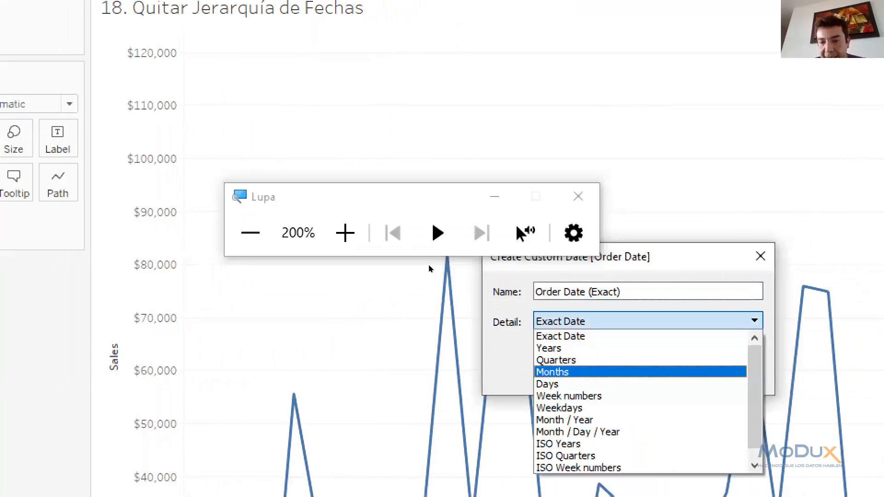
pyautogui.click(552, 372)
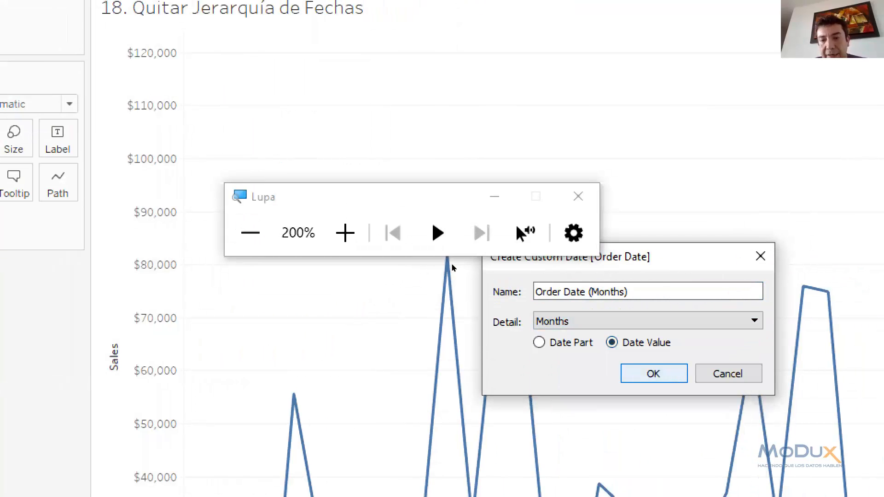
pyautogui.click(653, 373)
pyautogui.click(778, 354)
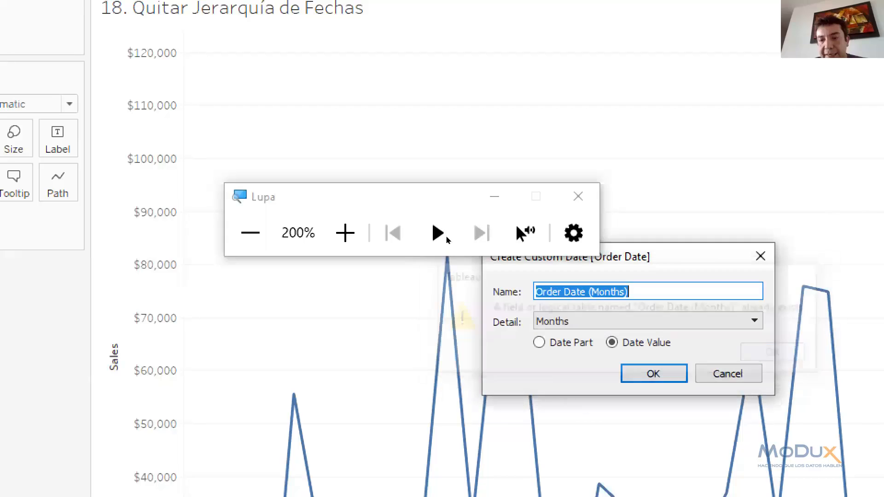
pyautogui.press('End')
pyautogui.write('2')
pyautogui.click(653, 374)
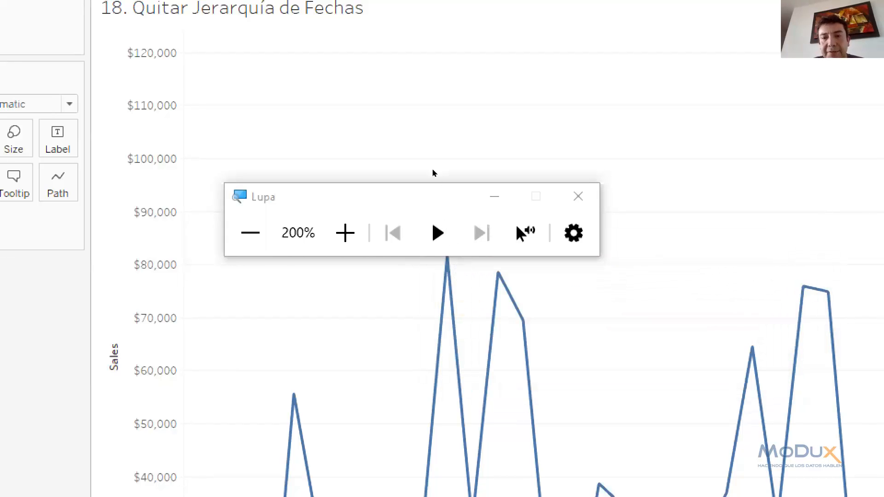
pyautogui.click(578, 196)
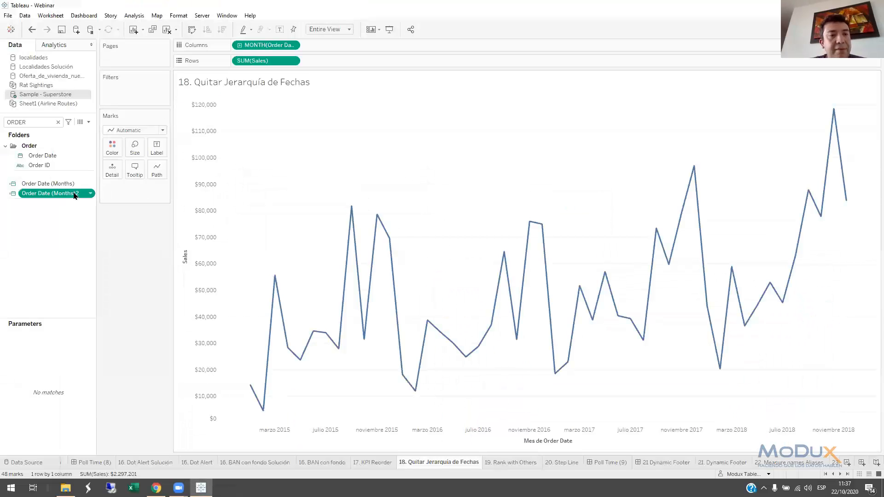
pyautogui.moveTo(60, 195); pyautogui.dragTo(273, 51)
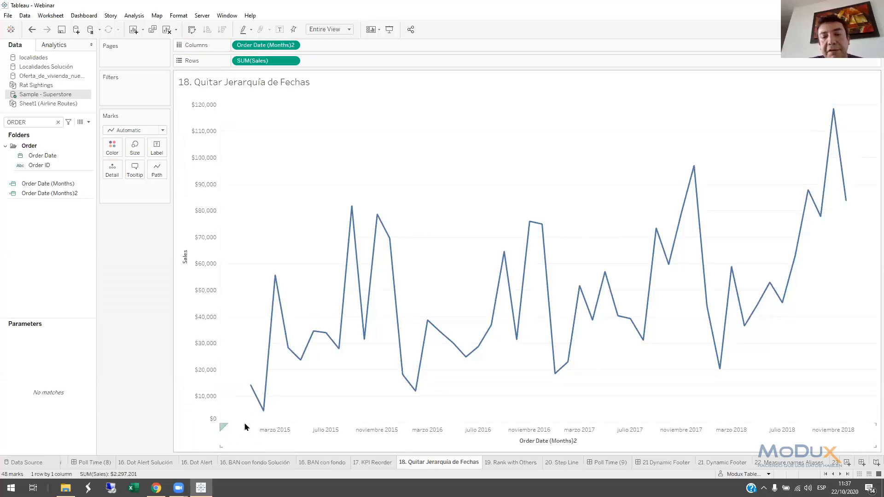
# On the 19. Rank with Others sheet, search the fields for SUB and start creating a set from Sub-Category
pyautogui.click(503, 464)
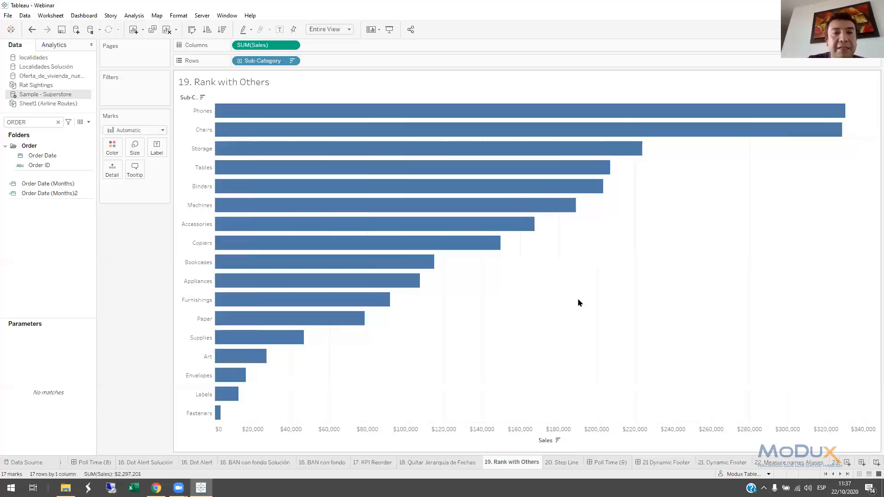
pyautogui.click(58, 123)
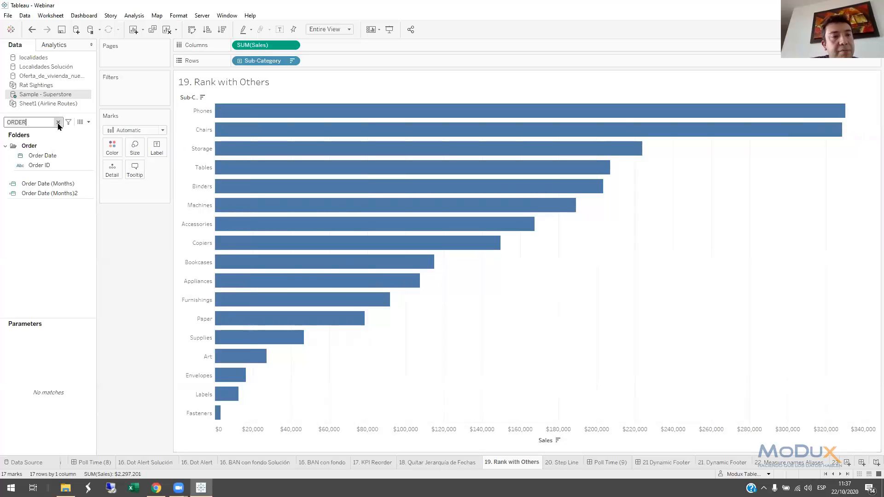
pyautogui.write('SUB')
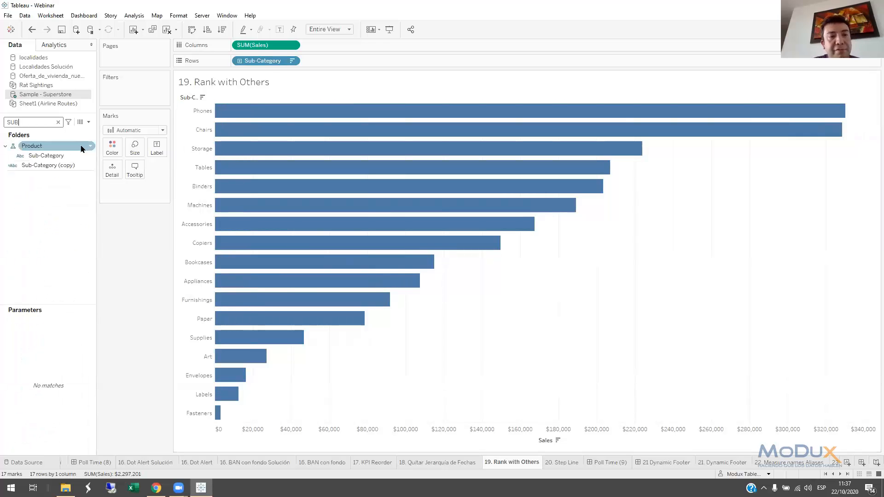
pyautogui.click(54, 157)
pyautogui.click(55, 156)
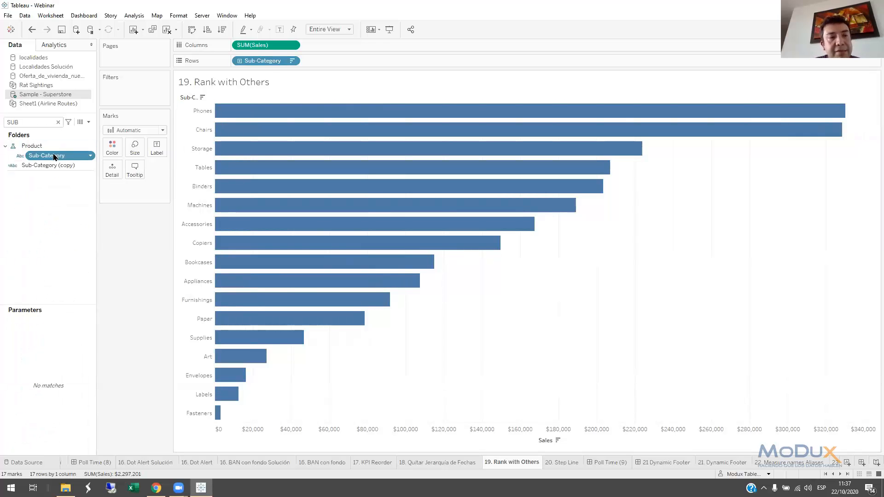
pyautogui.rightClick(54, 156)
pyautogui.moveTo(82, 228)
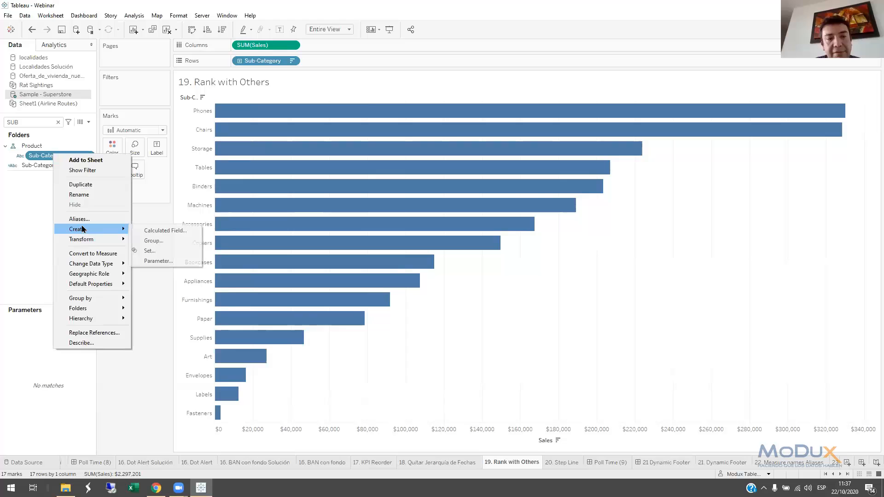
pyautogui.click(150, 251)
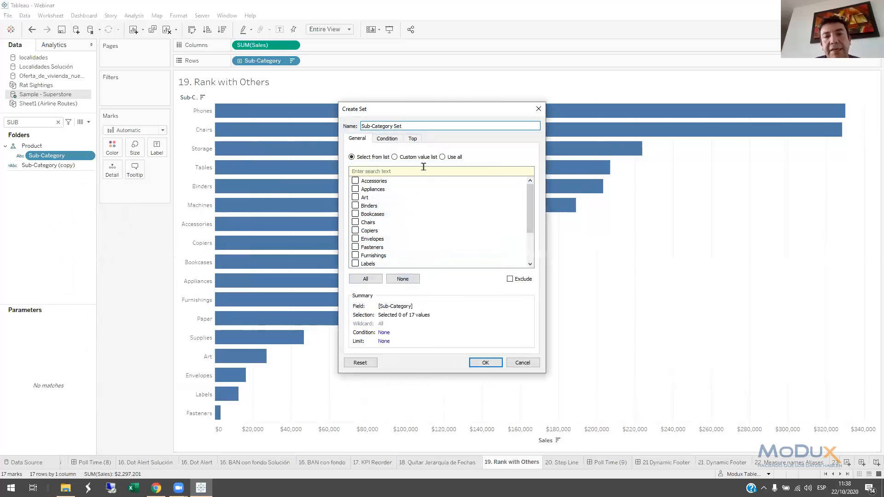
# Limit Sub-Category Set to the top 5 by sum of Sales and colour the bars by the set
pyautogui.click(413, 140)
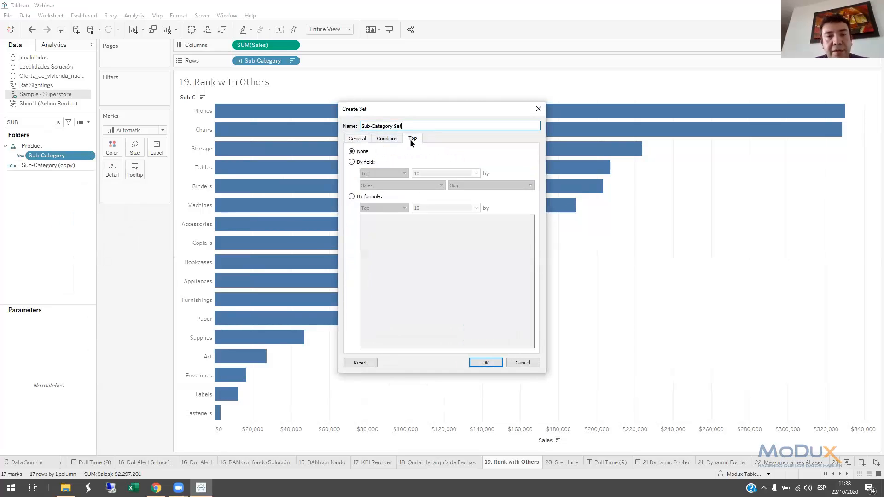
pyautogui.click(352, 163)
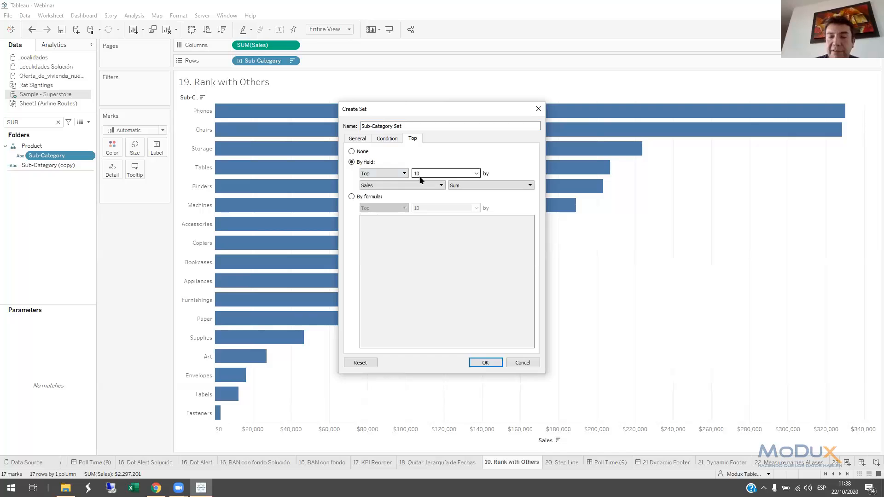
pyautogui.press('super+plus')
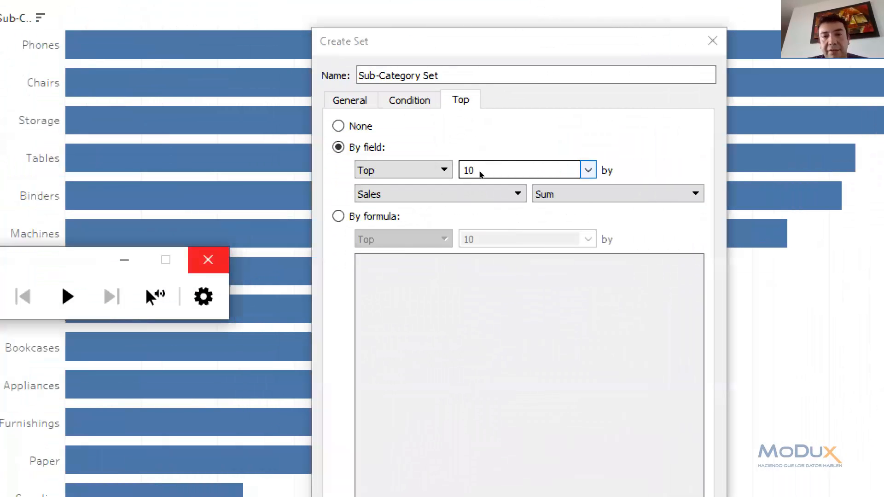
pyautogui.doubleClick(460, 171)
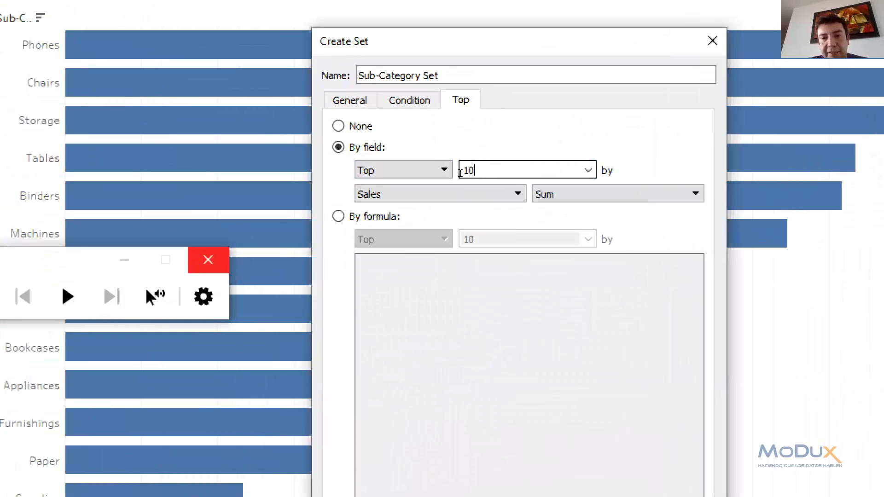
pyautogui.write('5')
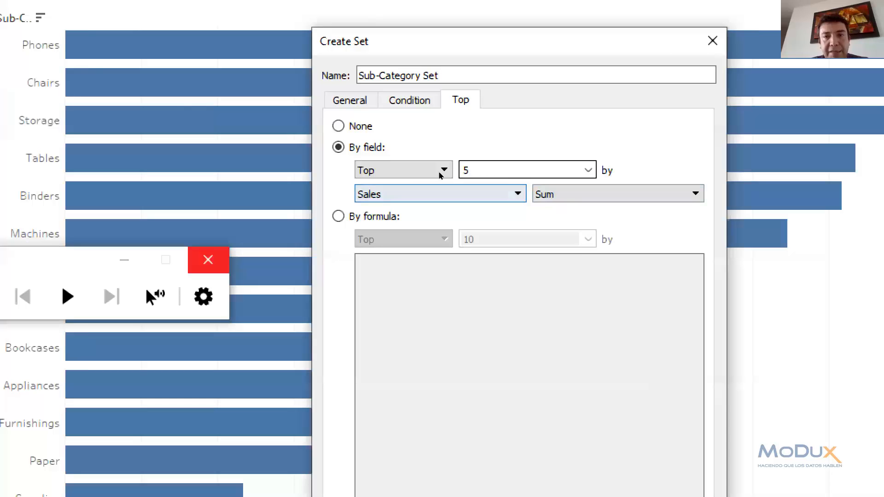
pyautogui.click(283, 219)
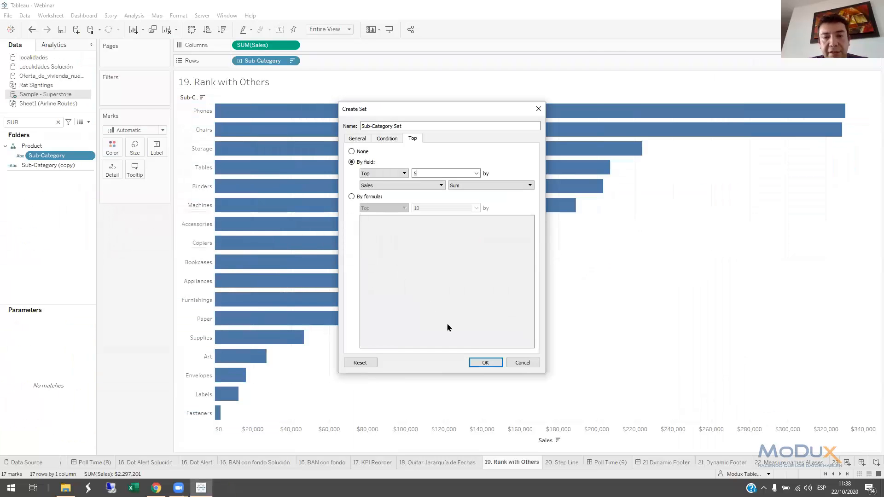
pyautogui.click(485, 363)
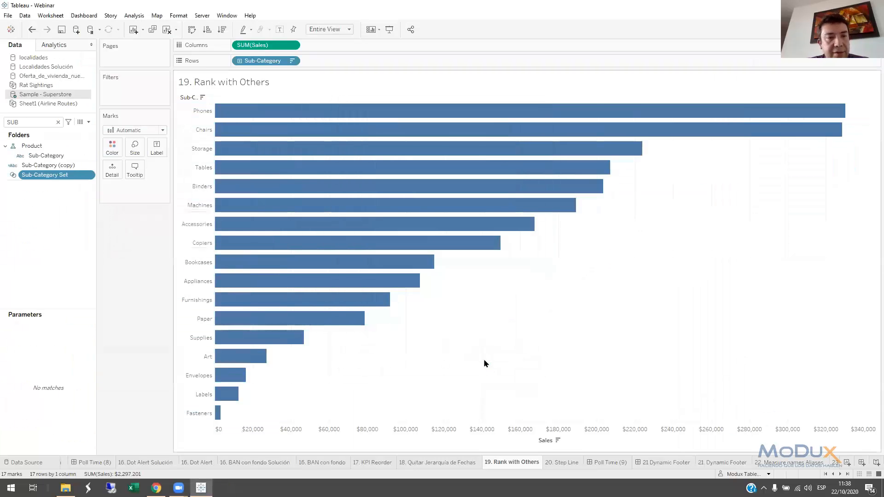
pyautogui.moveTo(47, 176); pyautogui.dragTo(112, 147)
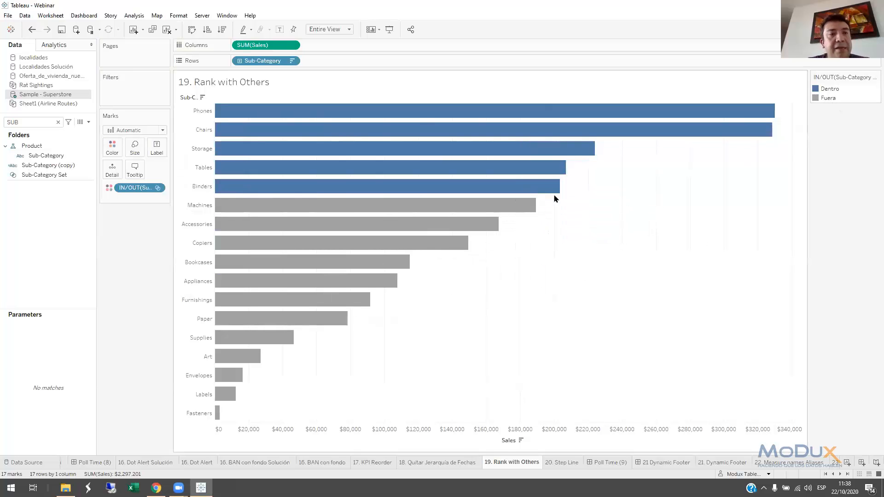
# Start a new calculated field named Subcategoria 2
pyautogui.click(88, 122)
pyautogui.click(87, 129)
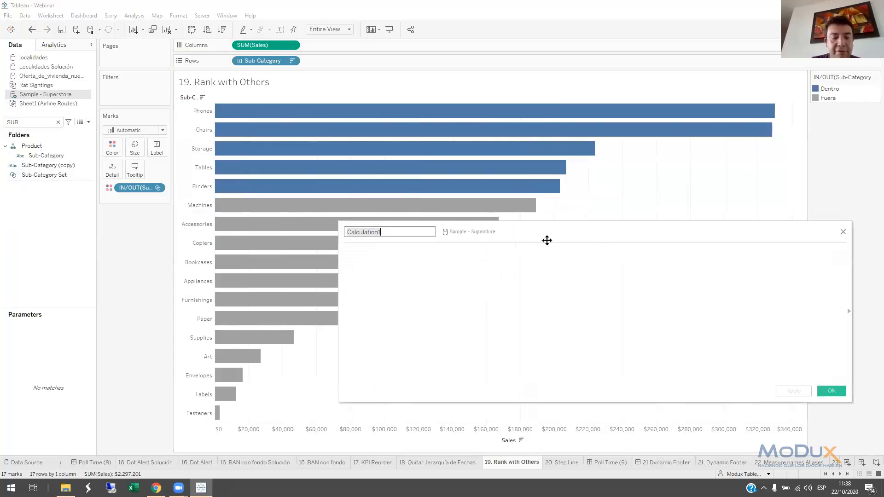
pyautogui.write('Subcategoria 2')
# Define Subcategoria 2 as IF [Sub-Category Set] then [Sub-Category] ELSE "Otros" END, and replace Sub-Category in Rows with it
pyautogui.click(450, 267)
pyautogui.write('IF')
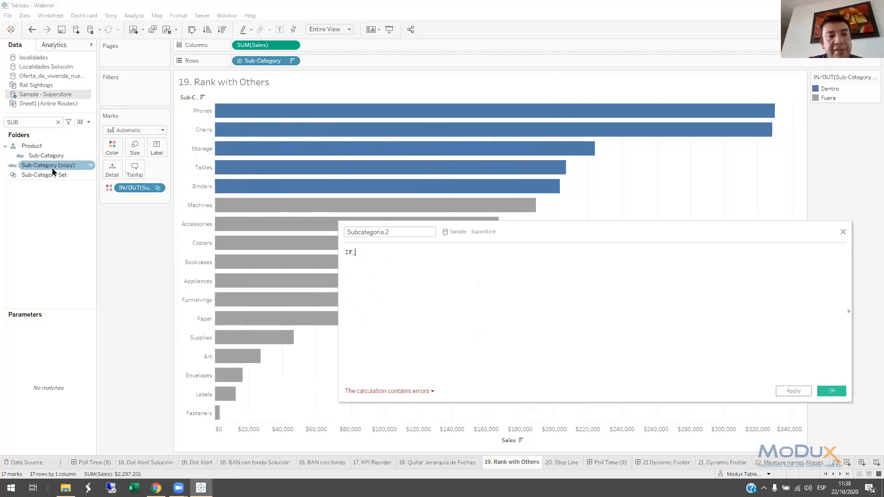
pyautogui.moveTo(44, 175); pyautogui.dragTo(426, 263)
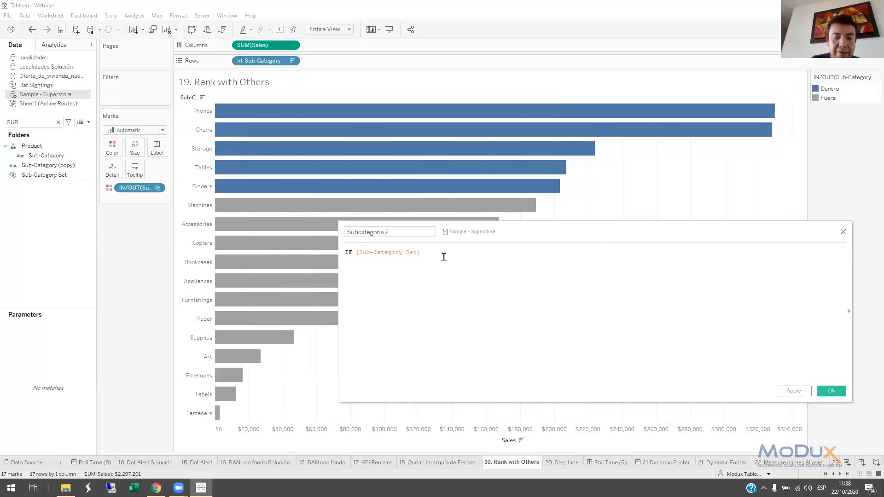
pyautogui.write('t')
pyautogui.write('hen ')
pyautogui.write('[Sub-Category]')
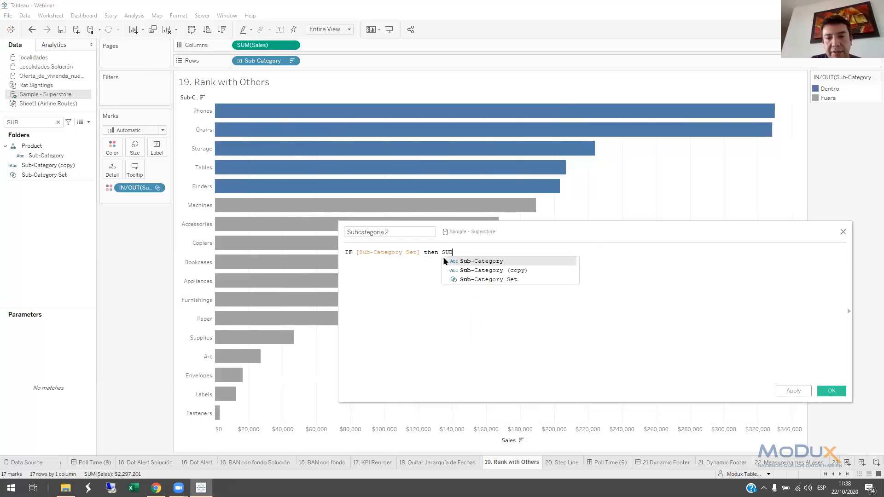
pyautogui.write(' ELSE ')
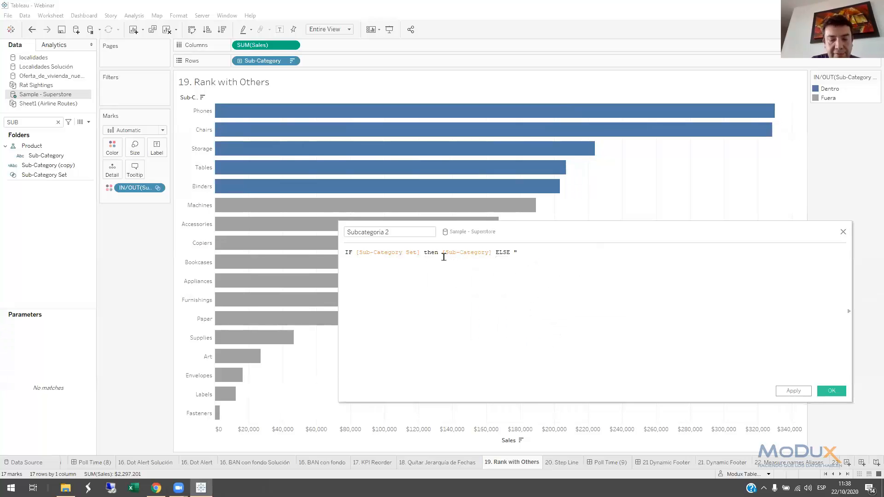
pyautogui.write('"Otros" END')
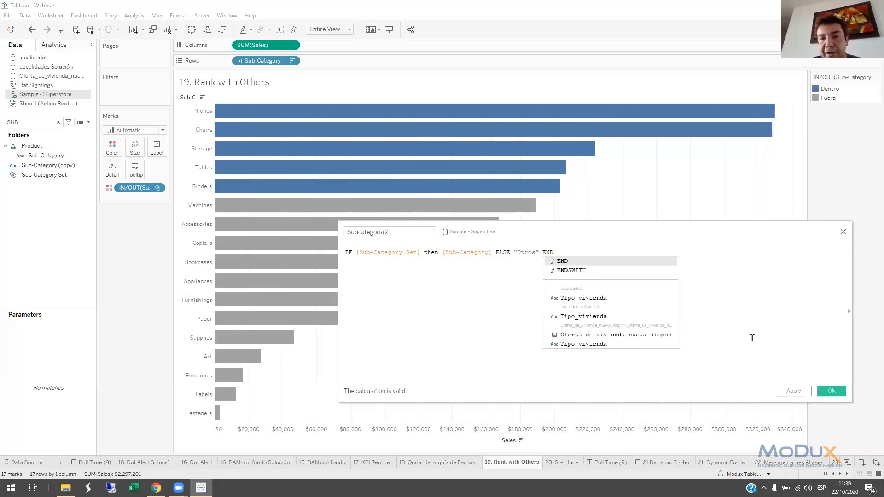
pyautogui.click(827, 392)
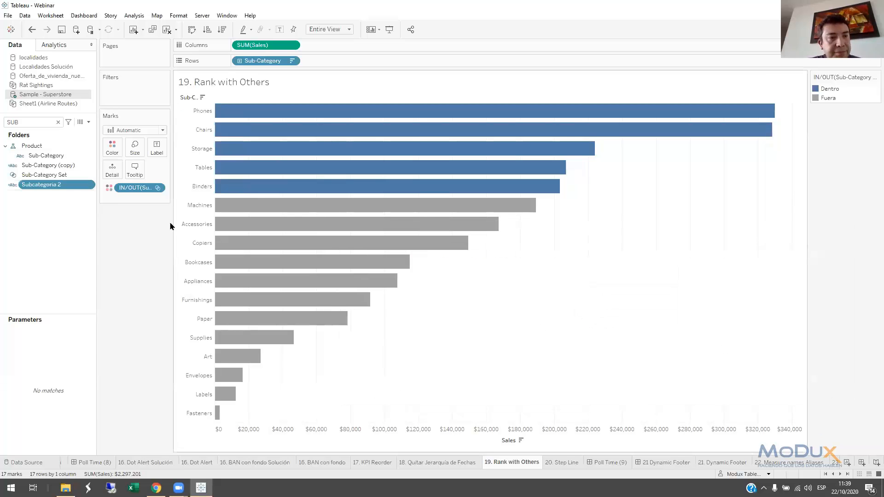
pyautogui.moveTo(47, 187); pyautogui.dragTo(273, 62)
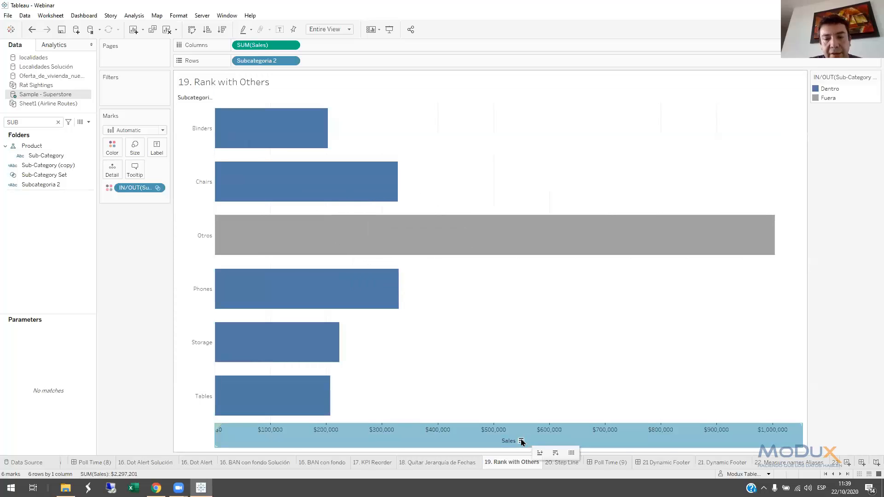
# Sort the Subcategoria 2 bars in descending order of Sales
pyautogui.click(522, 442)
pyautogui.moveTo(517, 114)
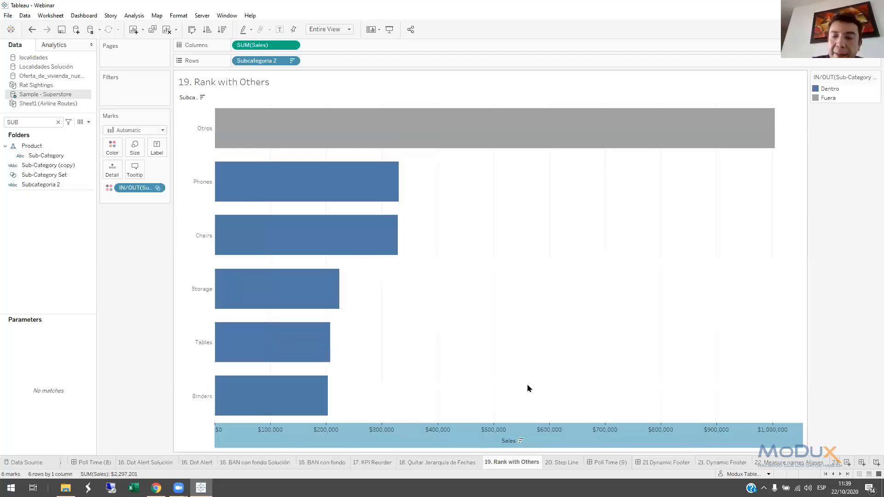
# On the 20. Step Line sheet, change the monthly Sales line's path to the connected step line type
pyautogui.click(561, 463)
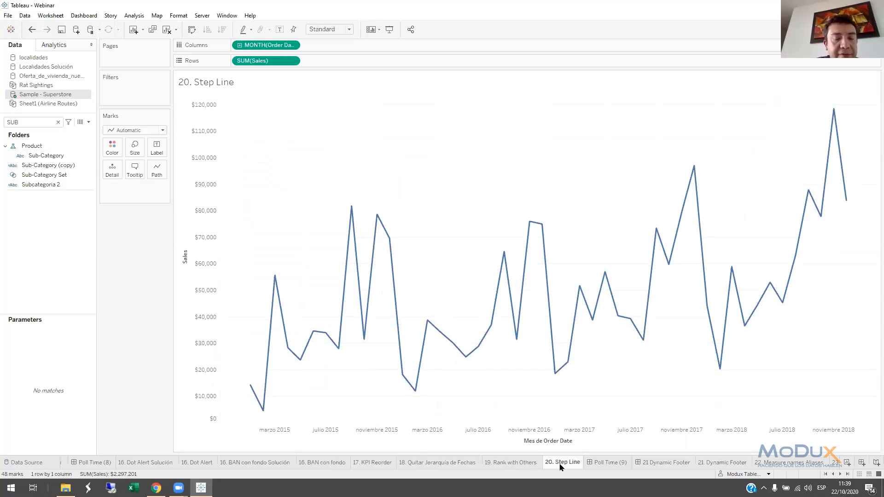
pyautogui.moveTo(815, 196)
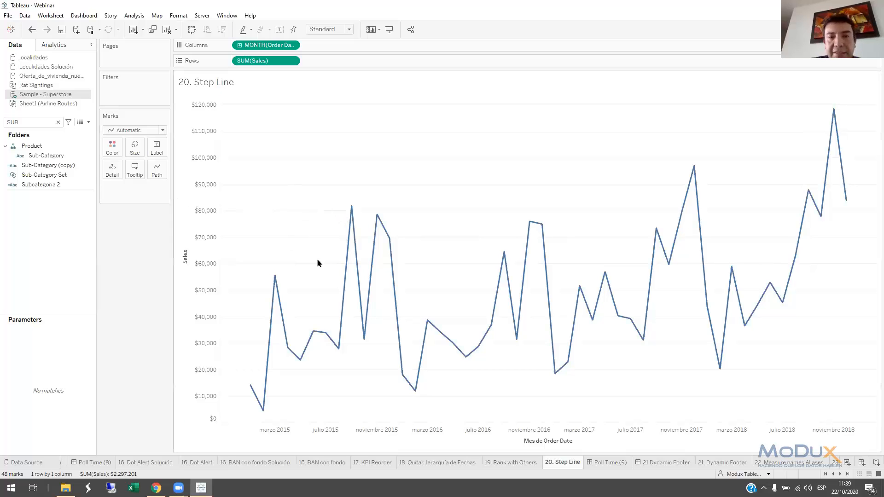
pyautogui.click(159, 173)
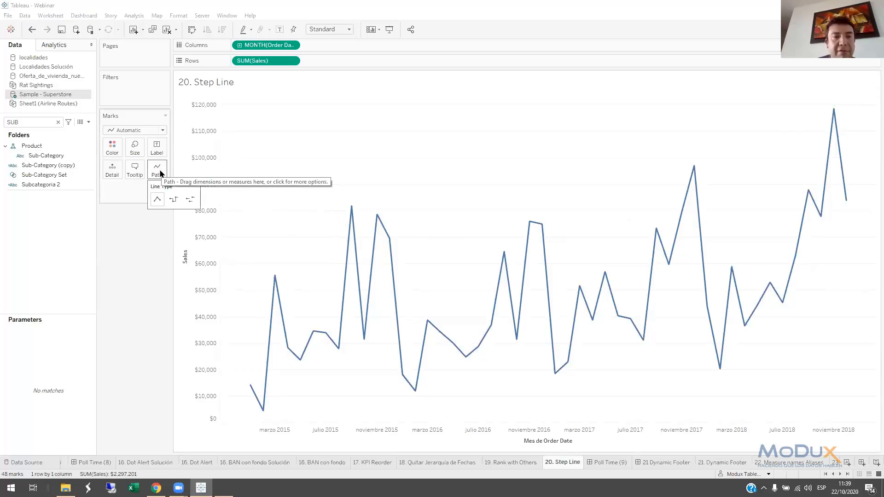
pyautogui.press('super+plus')
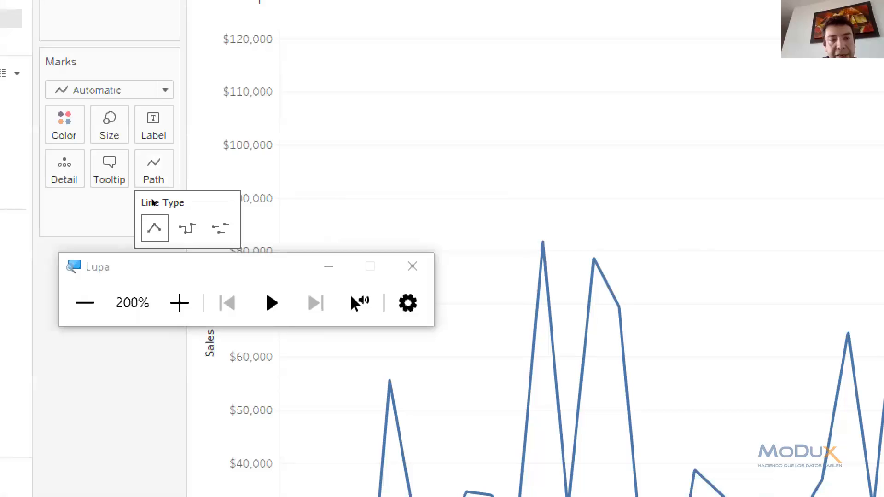
pyautogui.click(187, 228)
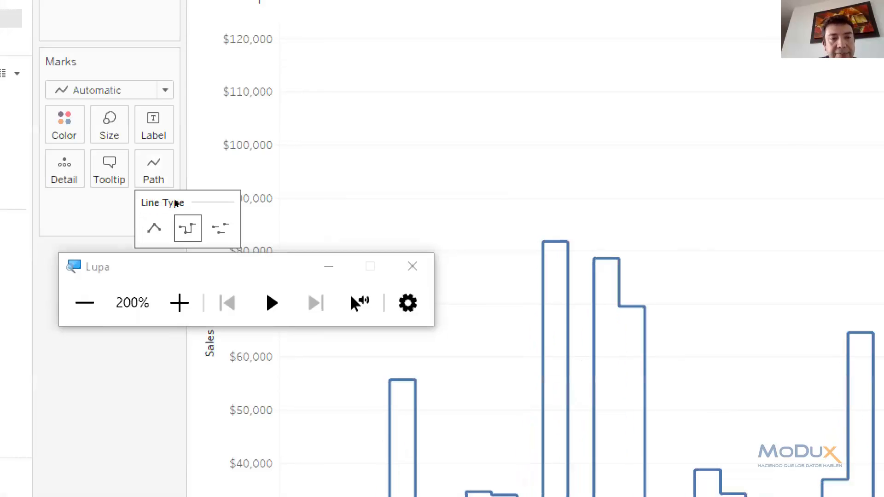
pyautogui.click(411, 266)
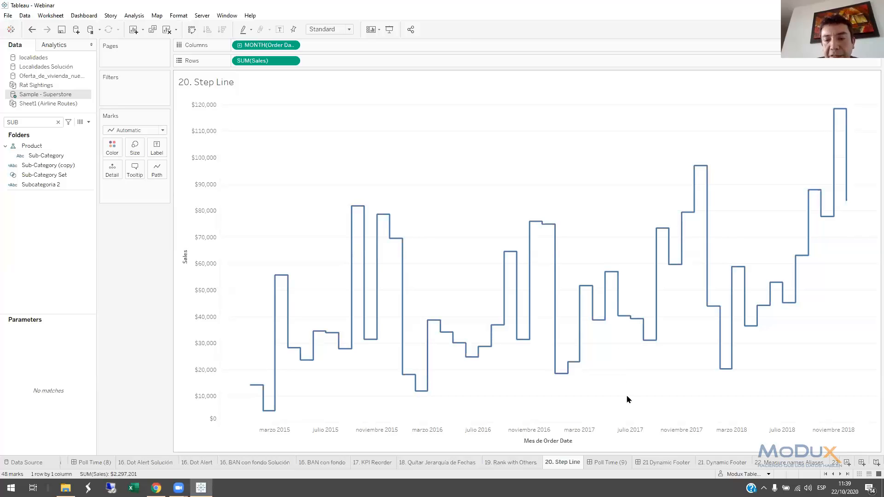
# Show the Poll Time (9) dashboard and bring the sheets that follow it into reach
pyautogui.click(614, 462)
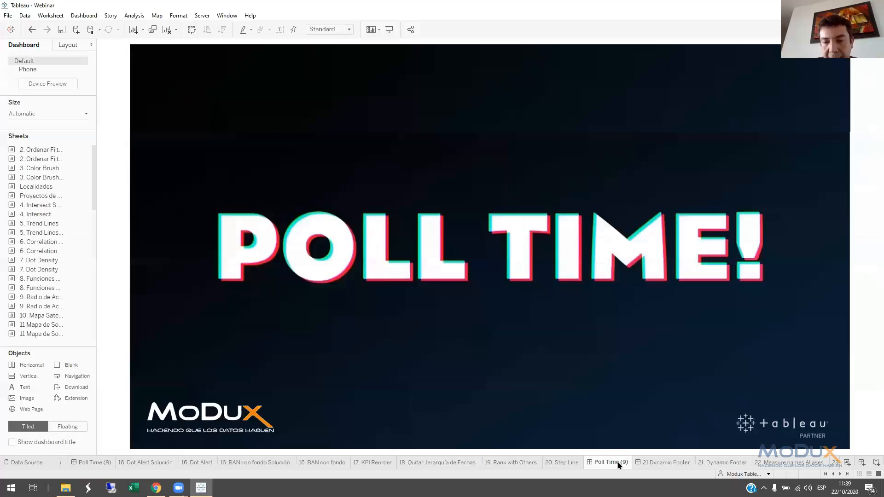
pyautogui.click(840, 475)
pyautogui.click(840, 475)
pyautogui.click(840, 475)
pyautogui.click(840, 475)
pyautogui.click(840, 475)
pyautogui.click(840, 475)
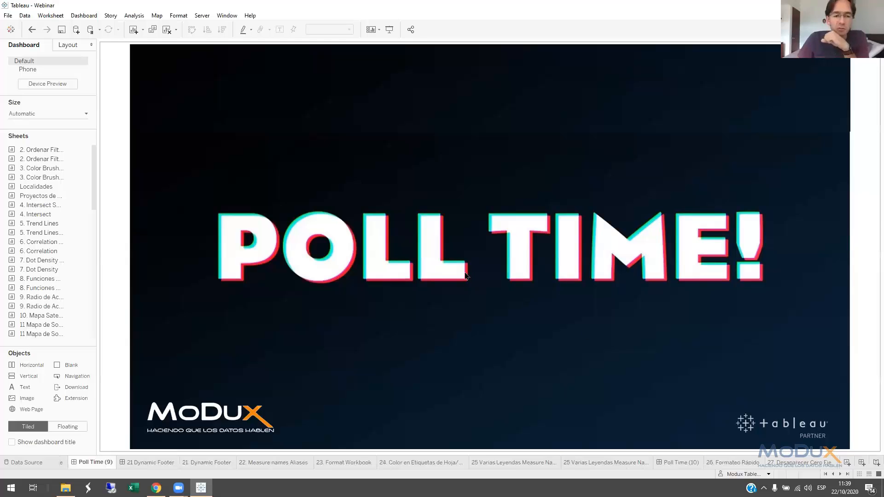
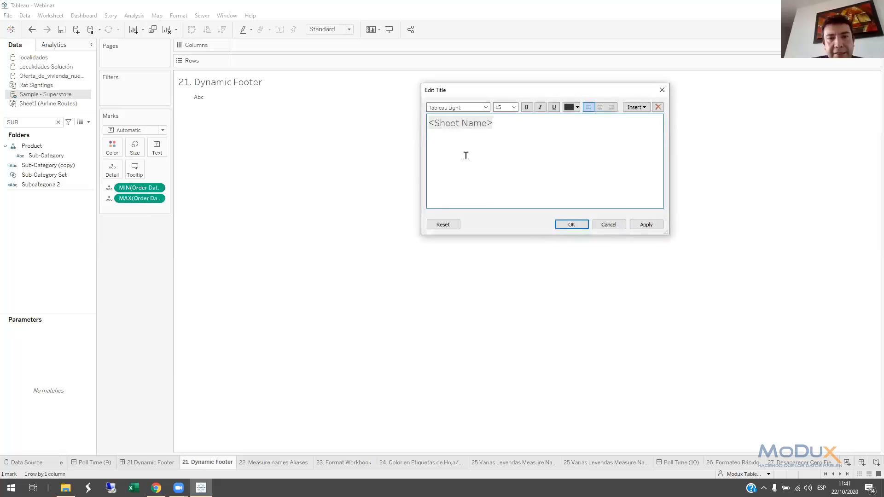
# Replace the sheet title with "Datos desde <MIN(Order Date)> a <MAX(Order Date)>", inserting both date fields dynamically
pyautogui.moveTo(530, 129); pyautogui.dragTo(423, 121)
pyautogui.press('Delete')
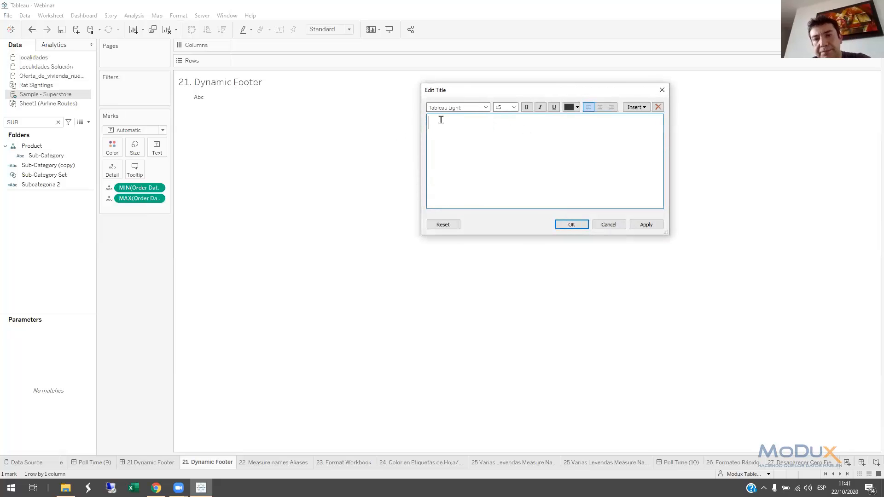
pyautogui.click(636, 107)
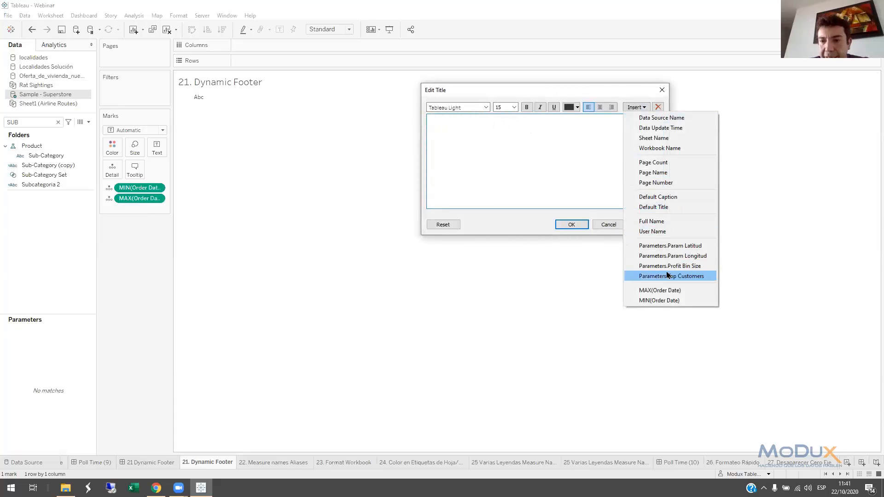
pyautogui.click(659, 300)
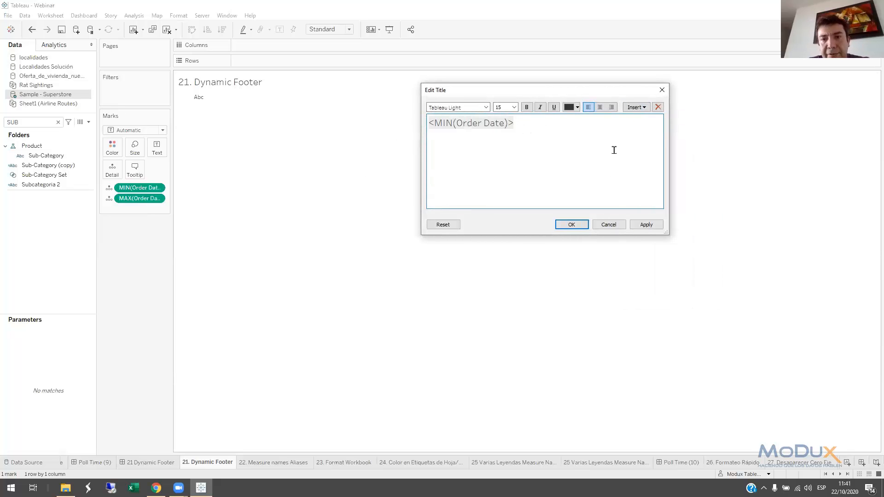
pyautogui.write('a')
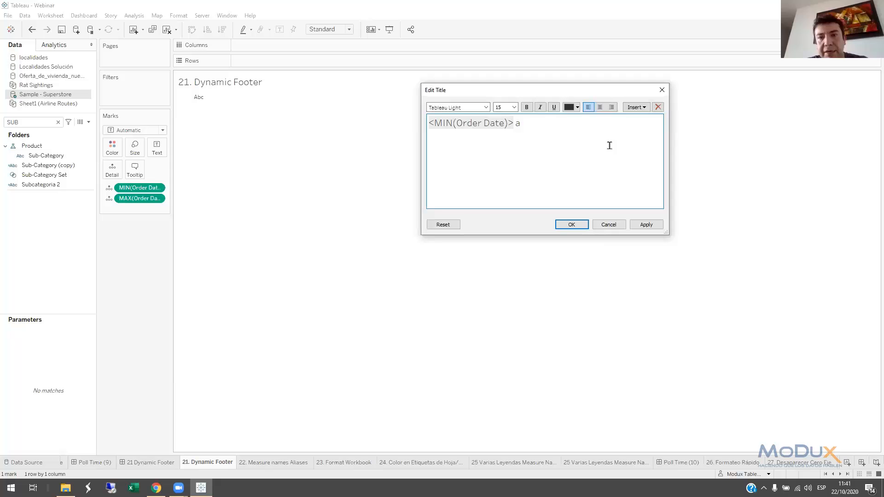
pyautogui.click(636, 107)
pyautogui.click(658, 290)
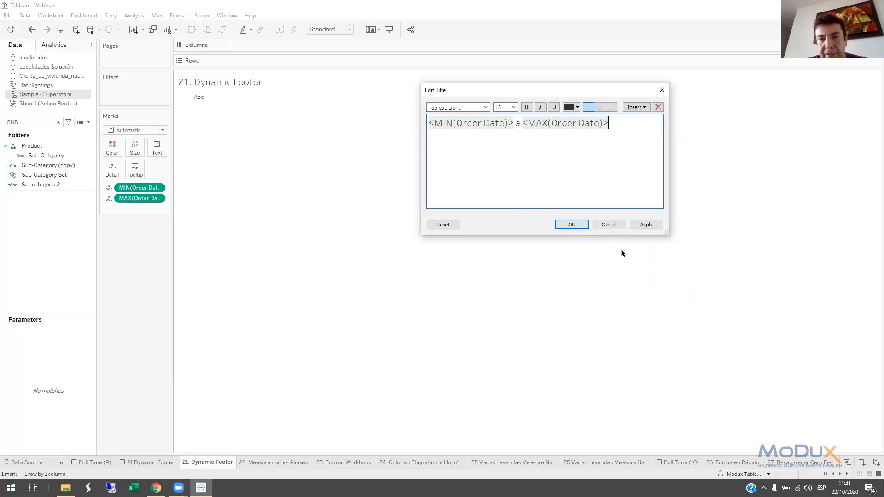
pyautogui.press('Home')
pyautogui.write('Datos desde')
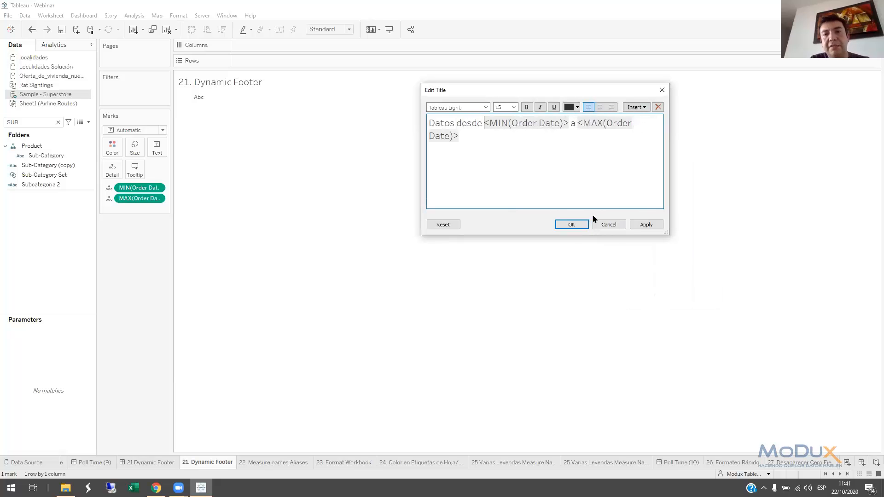
pyautogui.click(566, 224)
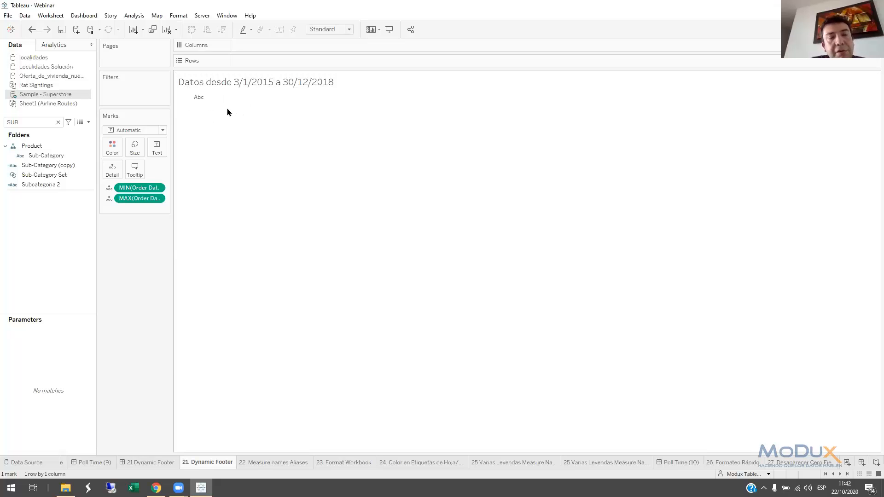
# Change the footer sheet's mark type to Polygon to hide the Abc placeholder
pyautogui.moveTo(198, 100)
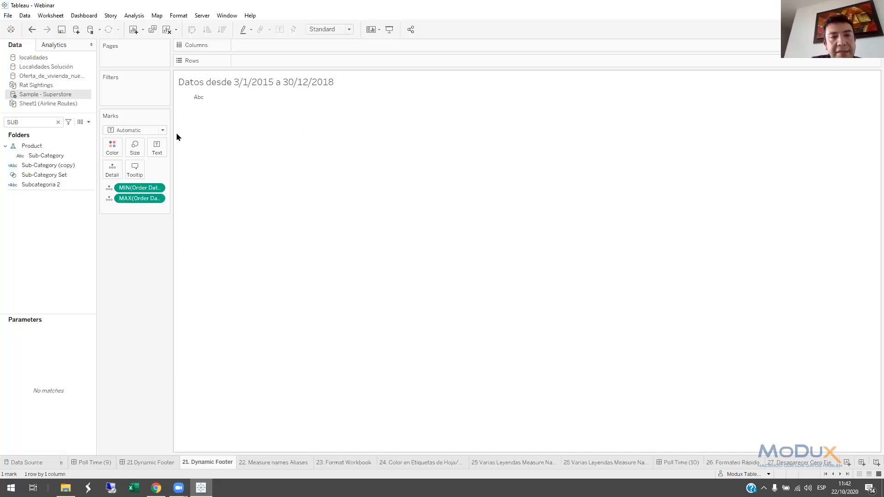
pyautogui.click(163, 131)
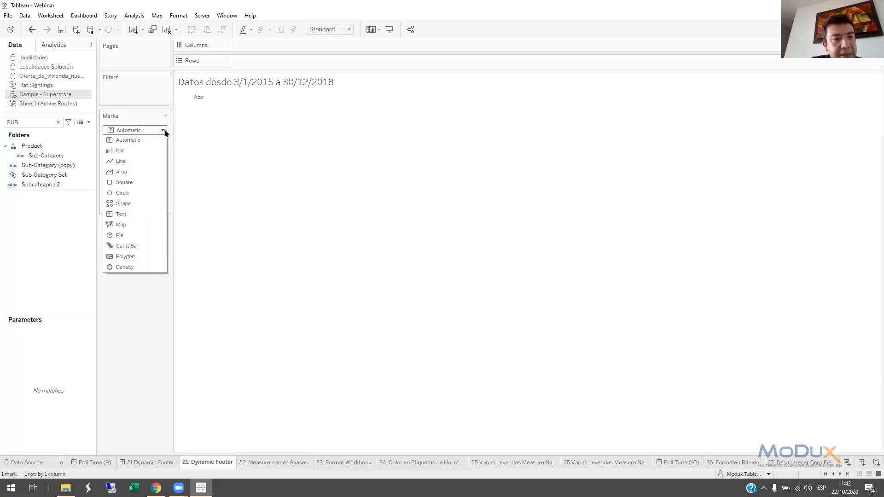
pyautogui.click(130, 259)
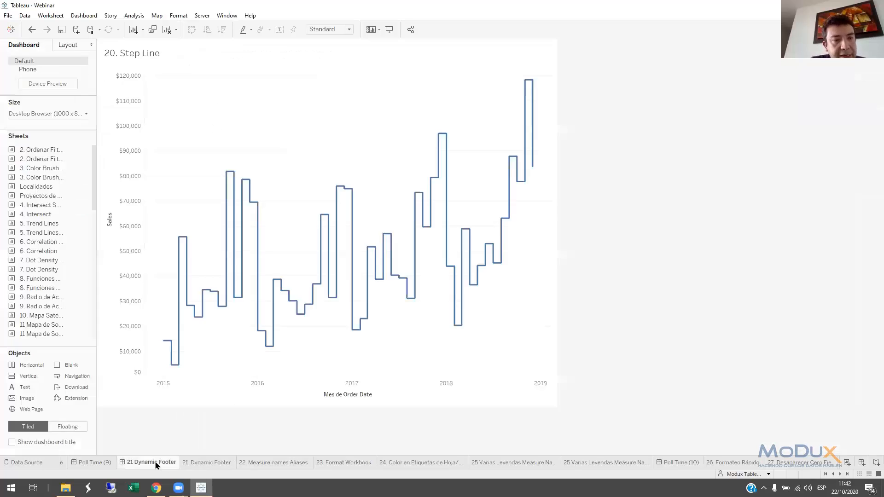
# On the 21 Dynamic Footer dashboard, place the 21. Dynamic Footer sheet beneath the 20. Step Line chart
pyautogui.click(157, 464)
pyautogui.scroll(-5, 49, 308)
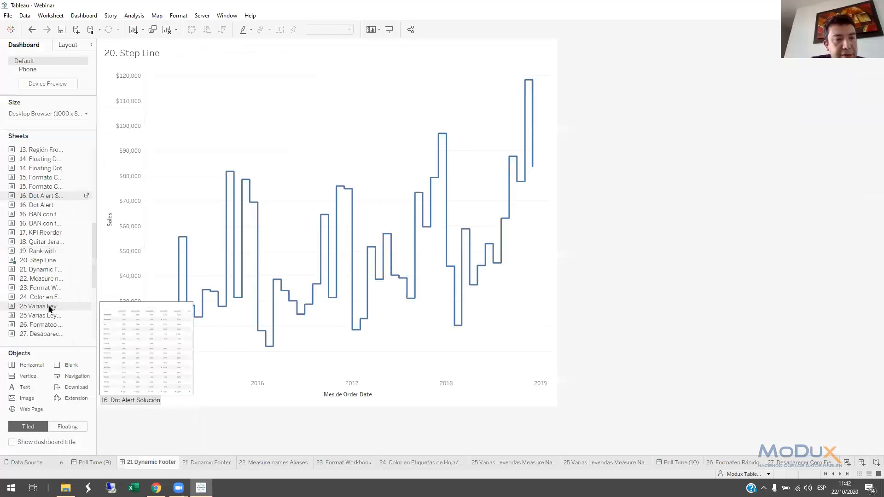
pyautogui.moveTo(42, 270); pyautogui.dragTo(318, 378)
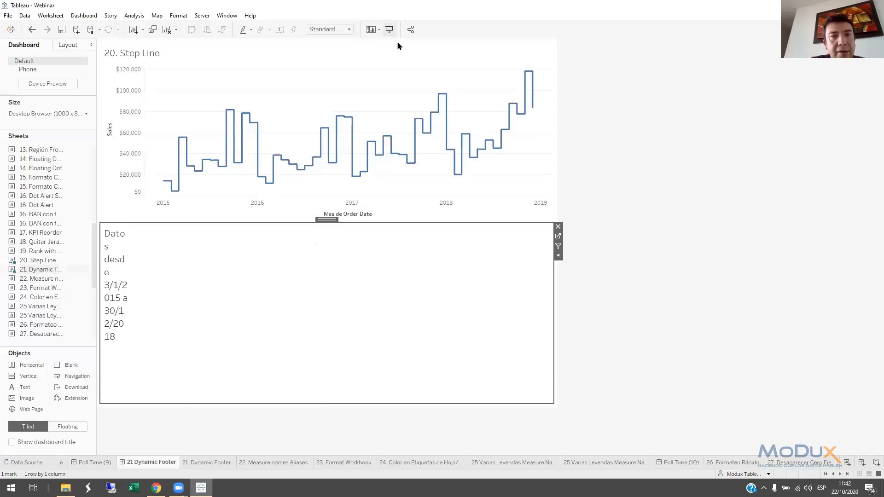
# Change the footer sheet's fit from Standard to fill its container, and shrink it to a one-line strip beneath the chart
pyautogui.click(349, 29)
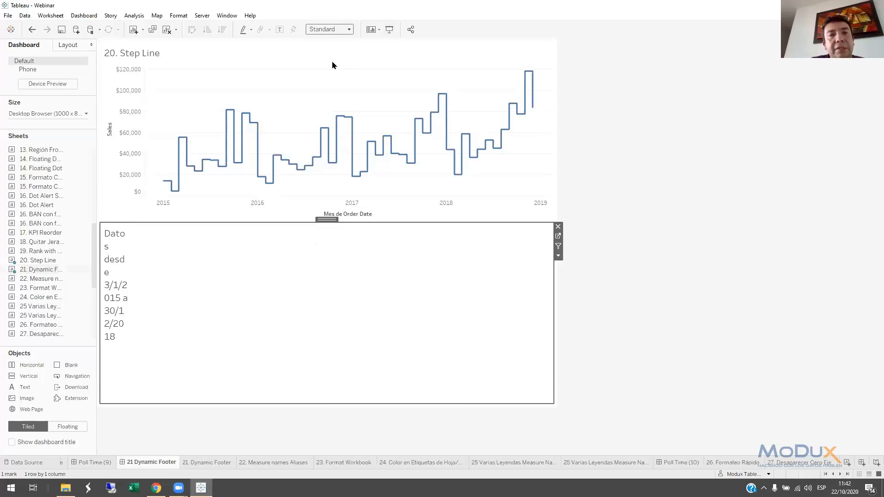
pyautogui.click(331, 62)
pyautogui.moveTo(282, 222); pyautogui.dragTo(282, 383)
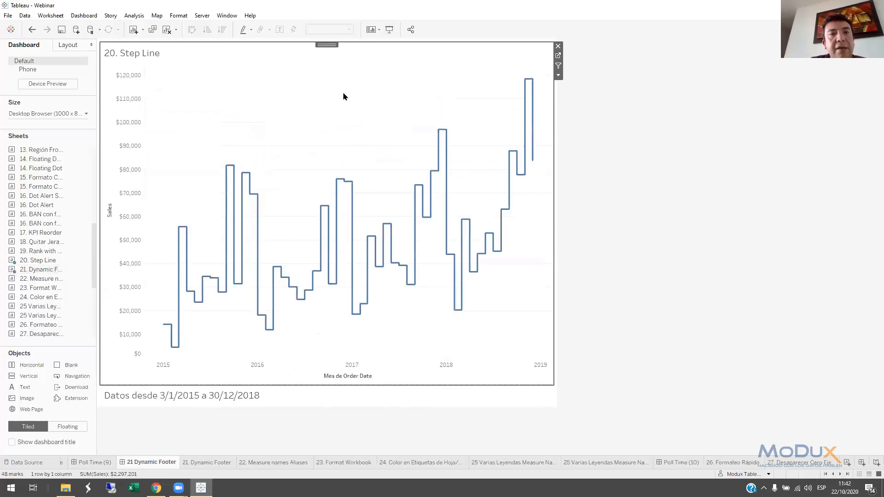
# Show the Month of Order Date filter of the 20. Step Line chart on the dashboard
pyautogui.click(376, 30)
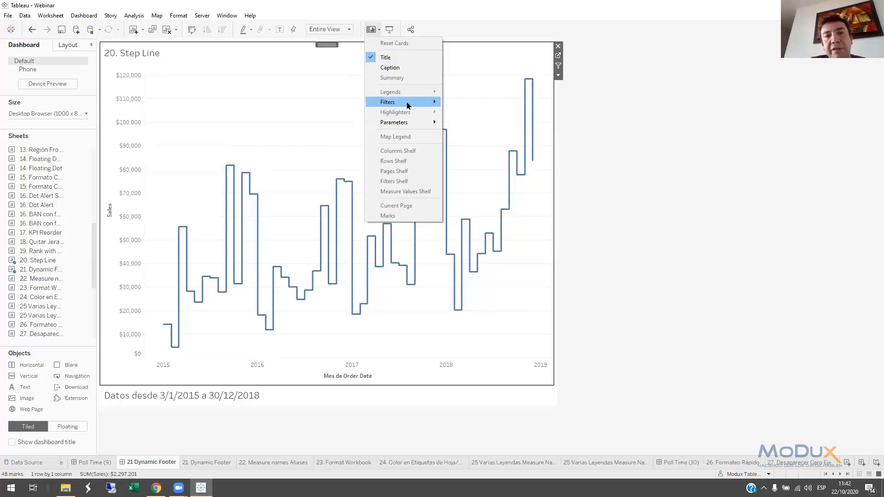
pyautogui.moveTo(407, 105)
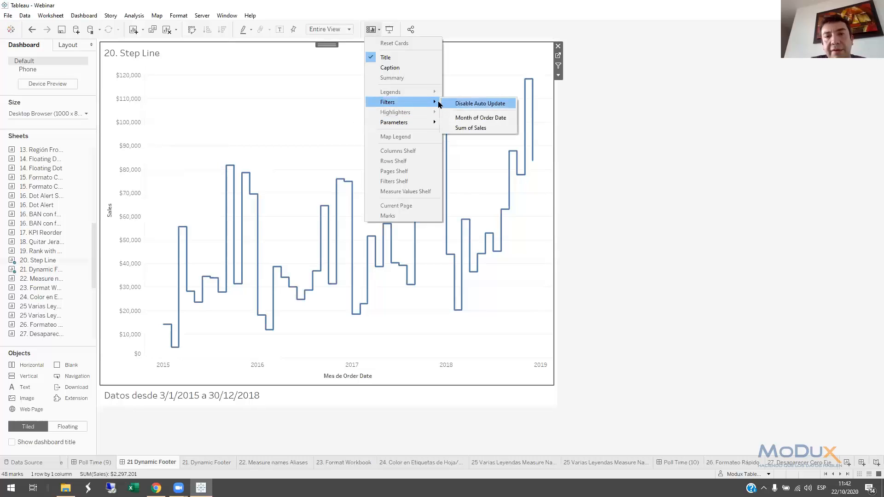
pyautogui.click(471, 121)
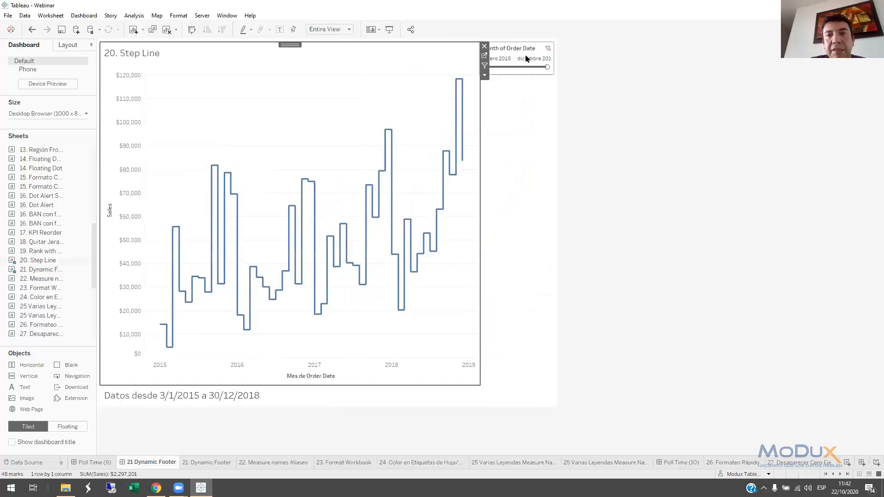
# Apply the Month of Order Date filter to 21. Dynamic Footer as well, and move the range's start to noviembre 2015
pyautogui.click(526, 58)
pyautogui.click(558, 65)
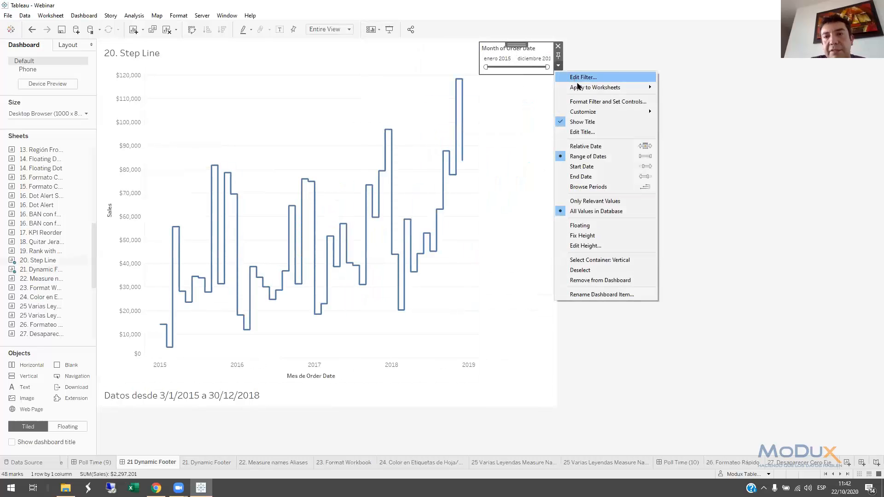
pyautogui.moveTo(578, 87)
pyautogui.click(674, 109)
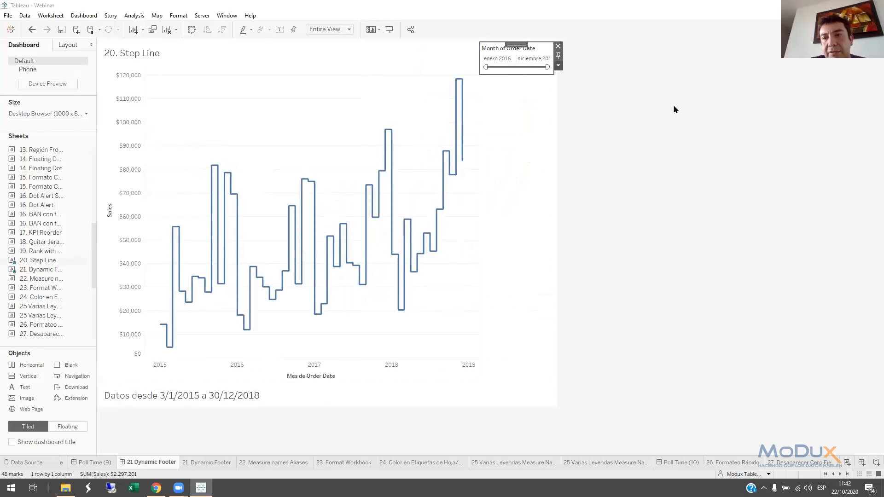
pyautogui.click(330, 200)
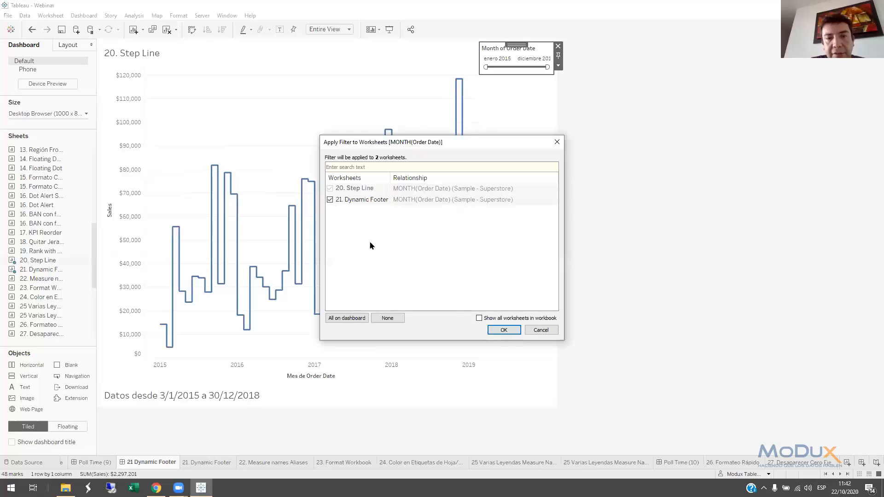
pyautogui.click(503, 330)
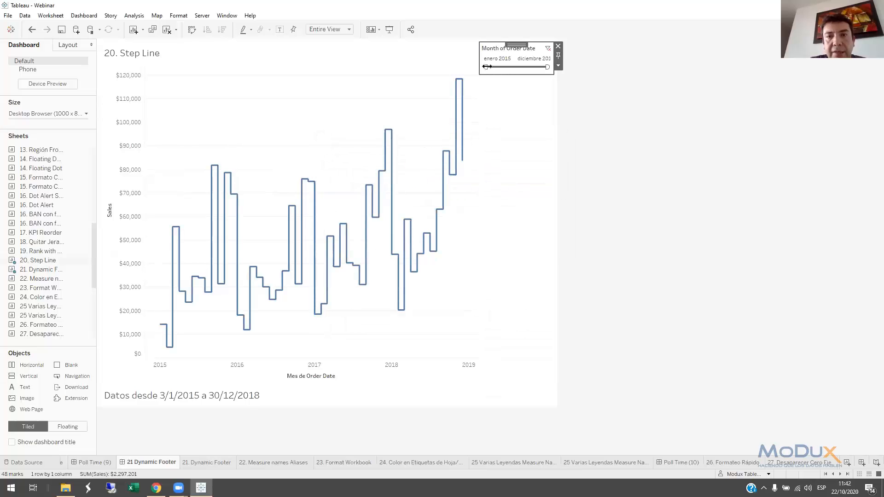
pyautogui.moveTo(486, 67); pyautogui.dragTo(500, 67)
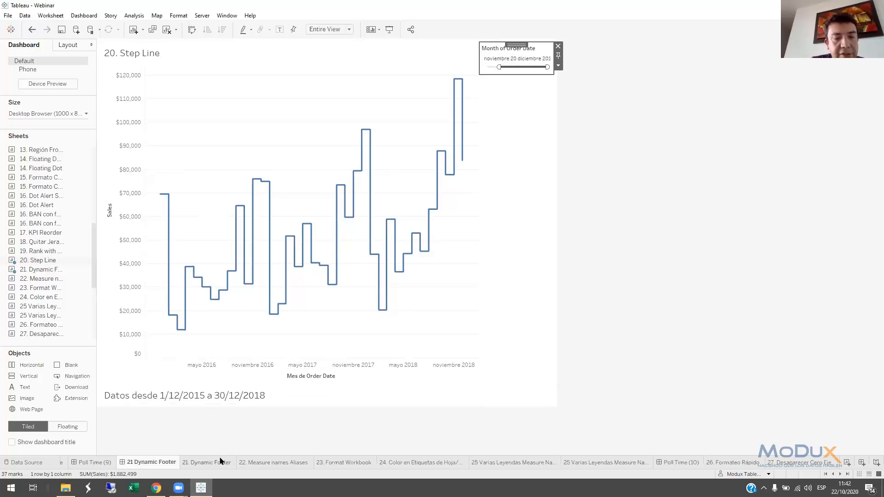
# On the 22. Measure names Aliases sheet, set the alias of the Discount row header to "Discuento"
pyautogui.click(276, 462)
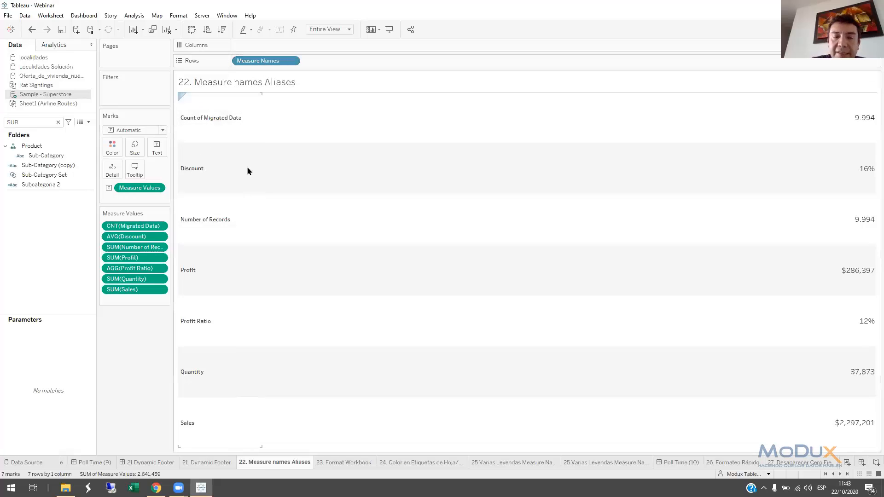
pyautogui.rightClick(207, 171)
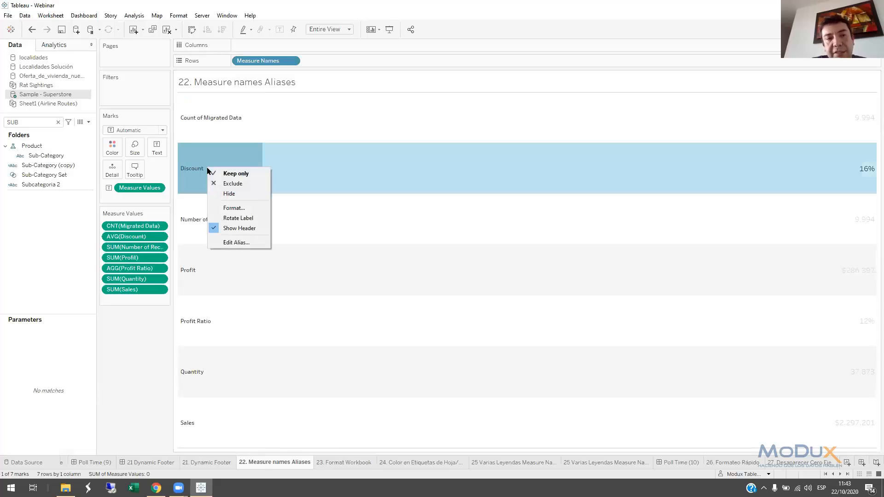
pyautogui.click(236, 242)
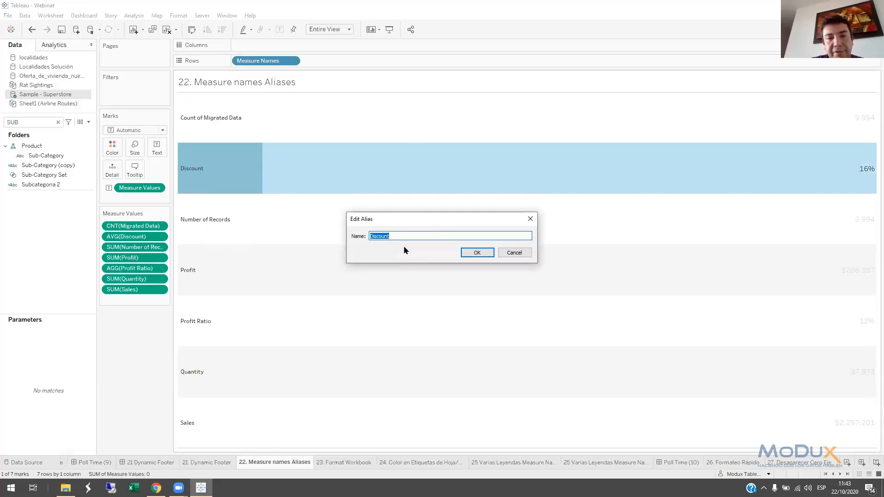
pyautogui.write('D')
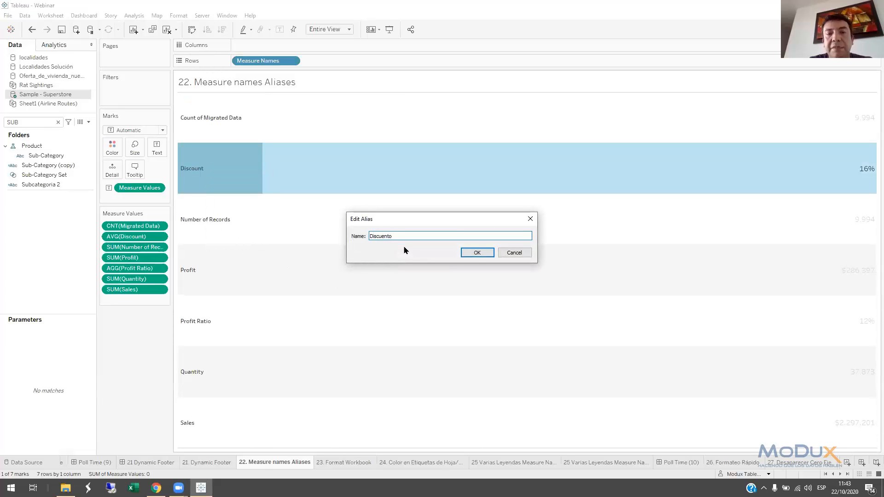
pyautogui.click(475, 253)
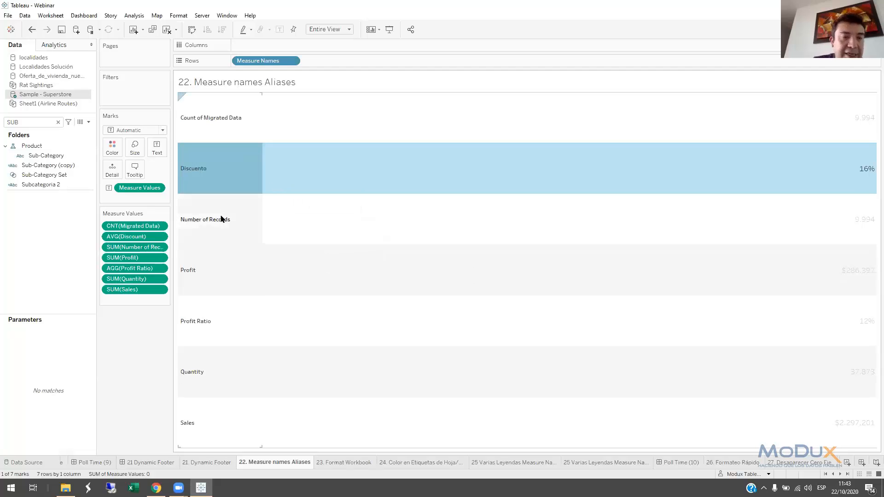
# Clear the field search and open the alias list of the Measure Names field
pyautogui.click(58, 122)
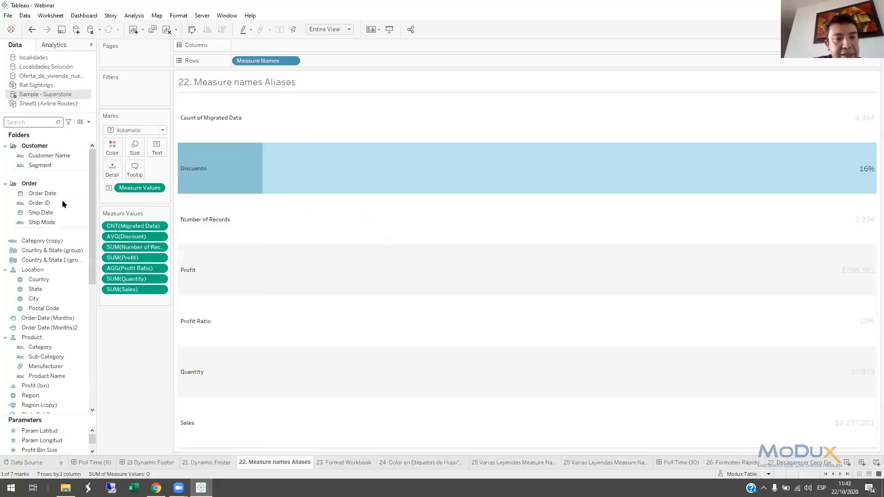
pyautogui.scroll(-3, 57, 384)
pyautogui.scroll(-3, 55, 382)
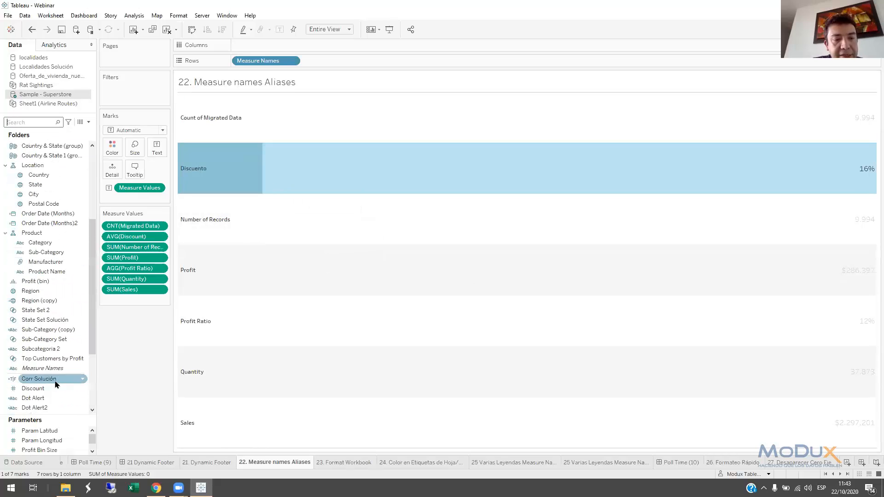
pyautogui.scroll(-3, 54, 368)
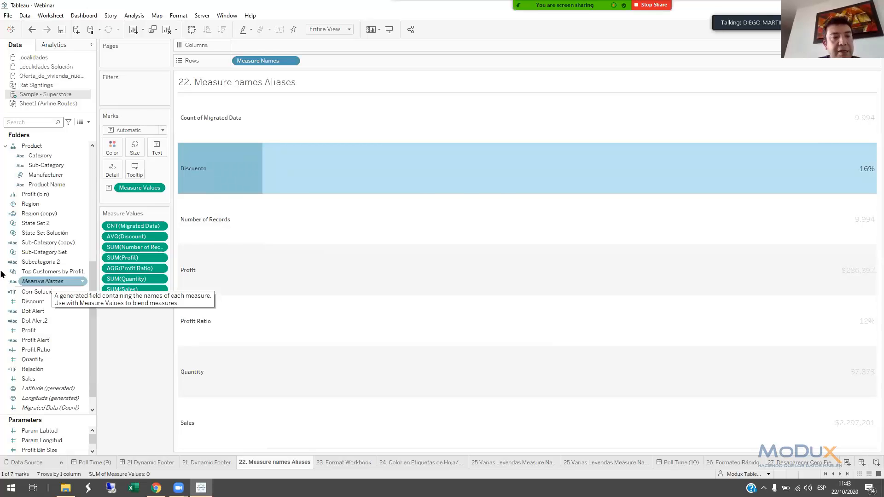
pyautogui.press('super+plus')
pyautogui.rightClick(51, 284)
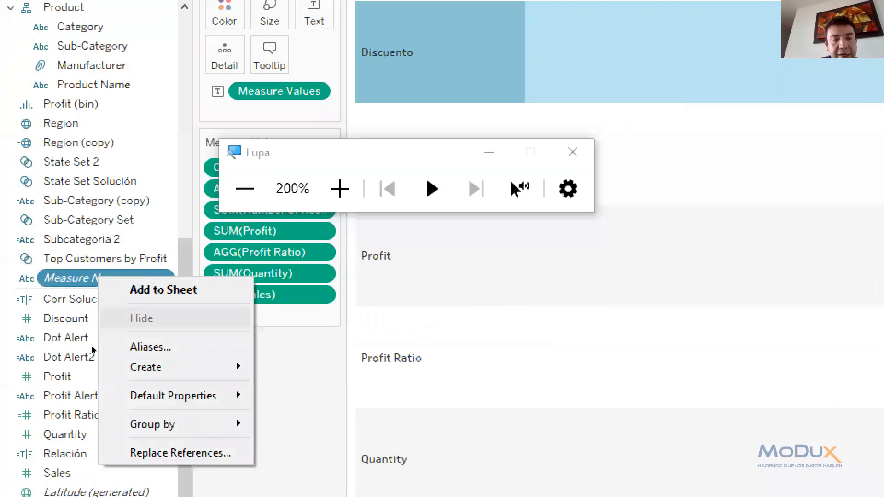
pyautogui.click(134, 347)
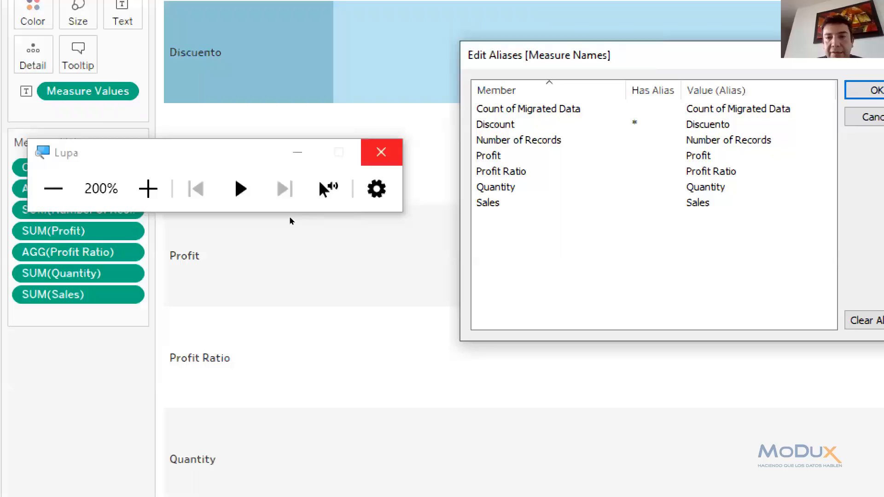
pyautogui.click(381, 152)
# Set the alias of Count of Migrated Data to "Conteo" and of Number of Records to "Numero de registros", and accept the aliases
pyautogui.click(477, 197)
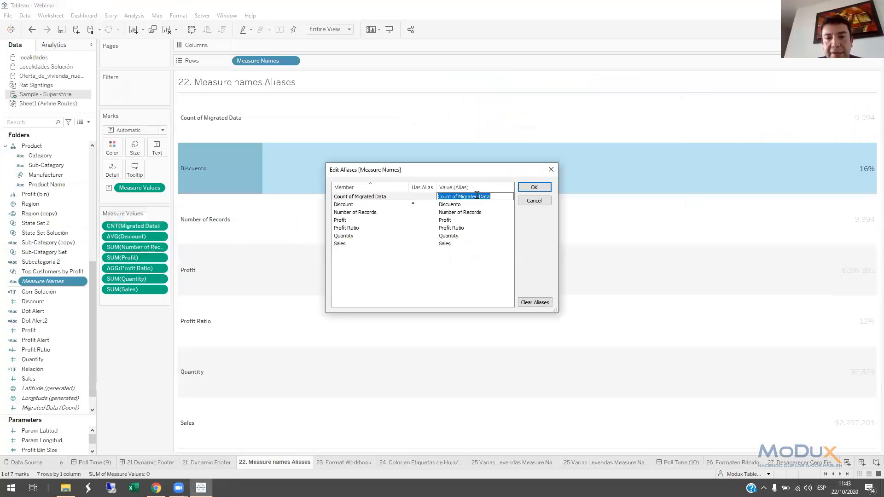
pyautogui.write('Conteo')
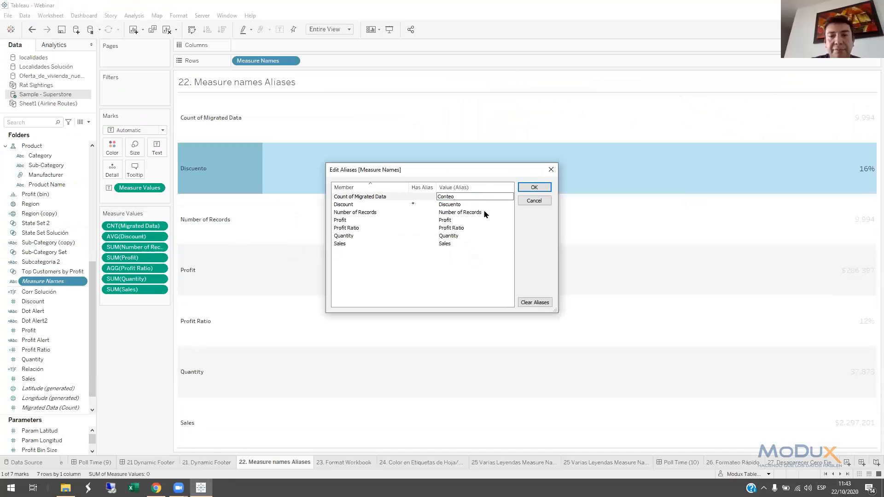
pyautogui.click(483, 211)
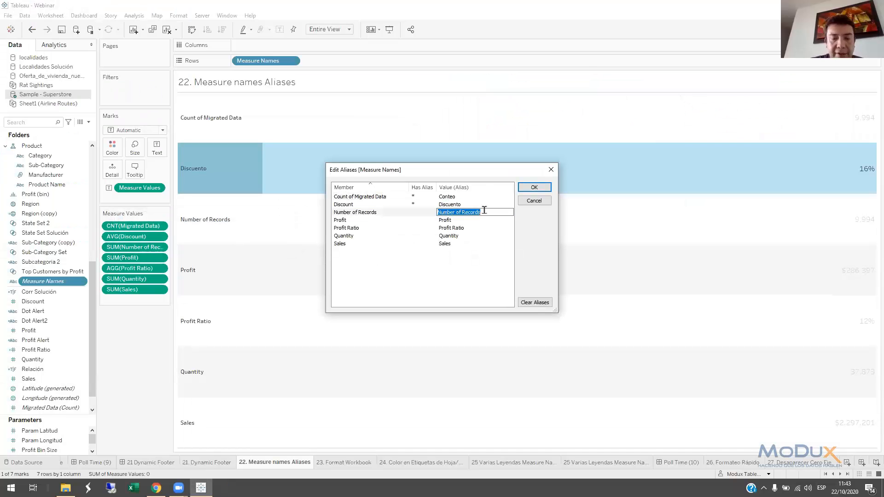
pyautogui.write('Numero de registros')
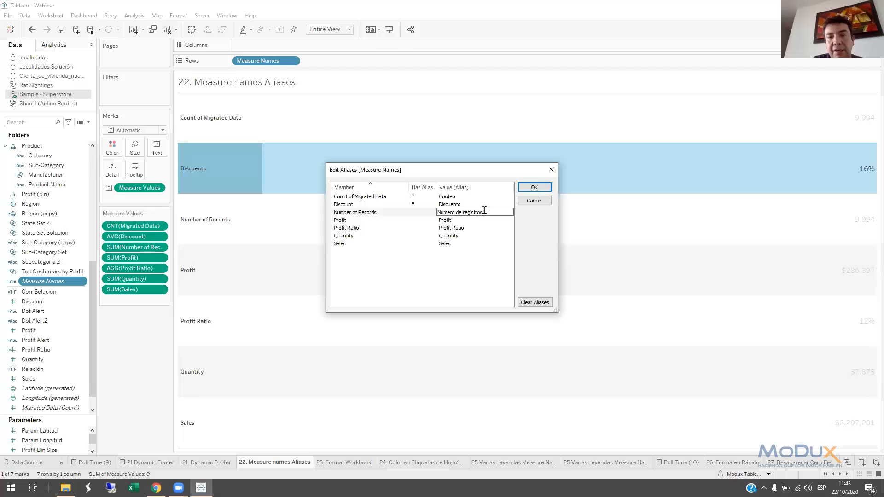
pyautogui.click(534, 187)
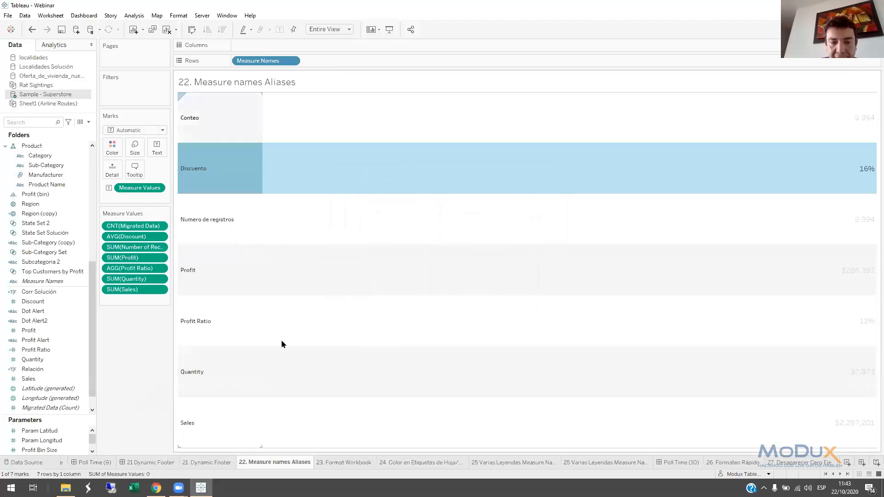
# Switch to the 23. Format Workbook sheet and open the formatting options for the whole workbook
pyautogui.click(341, 463)
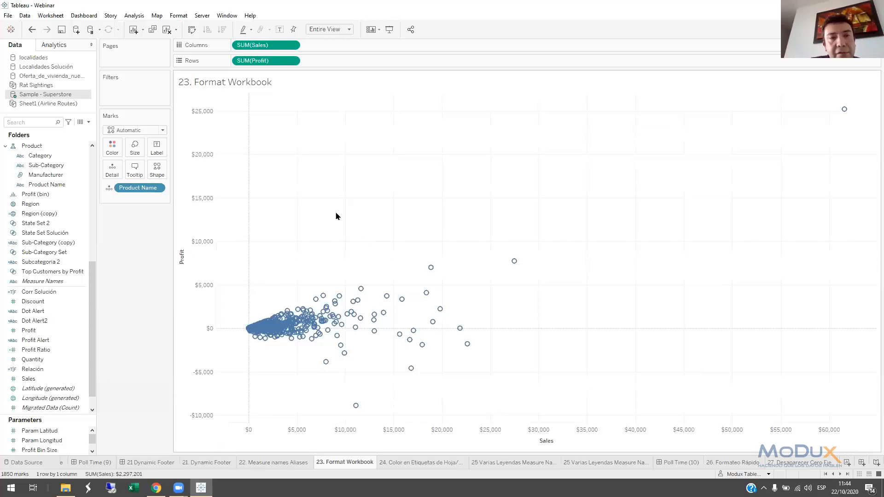
pyautogui.click(179, 16)
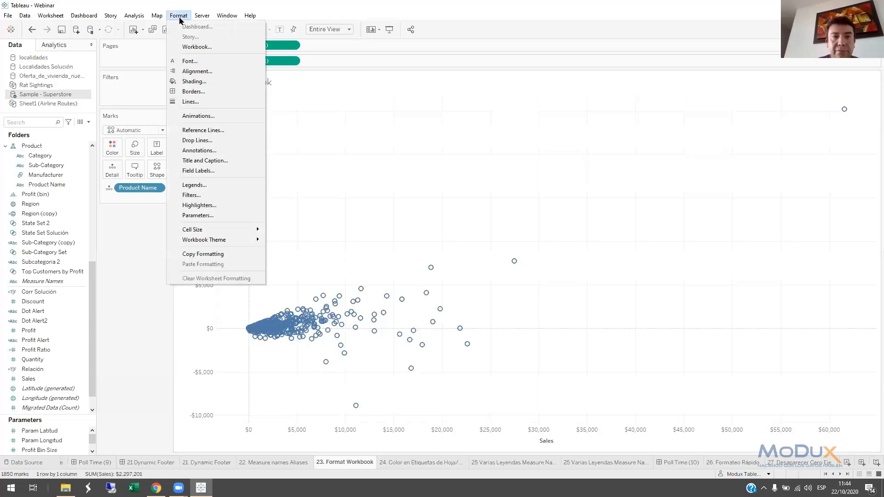
pyautogui.press('super+plus')
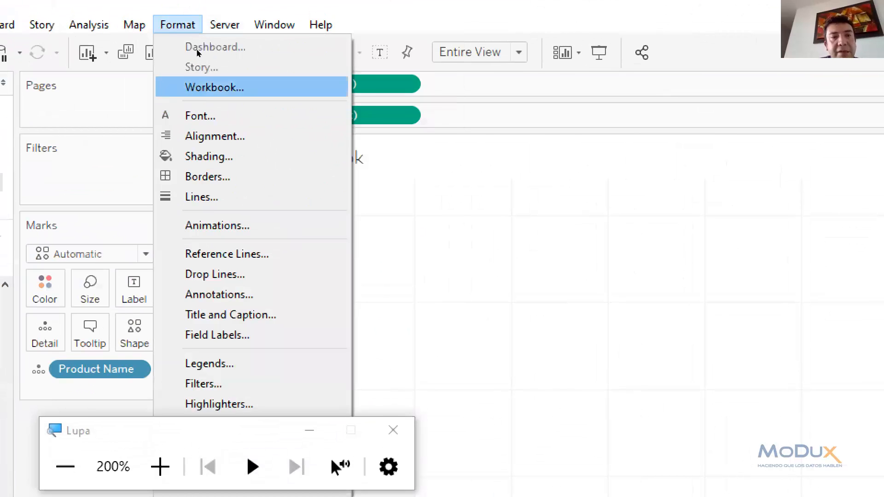
pyautogui.click(215, 87)
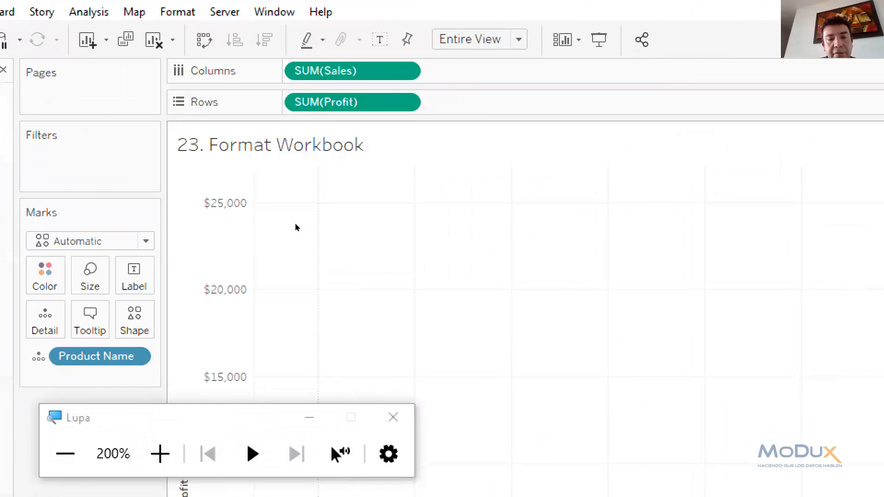
pyautogui.click(393, 430)
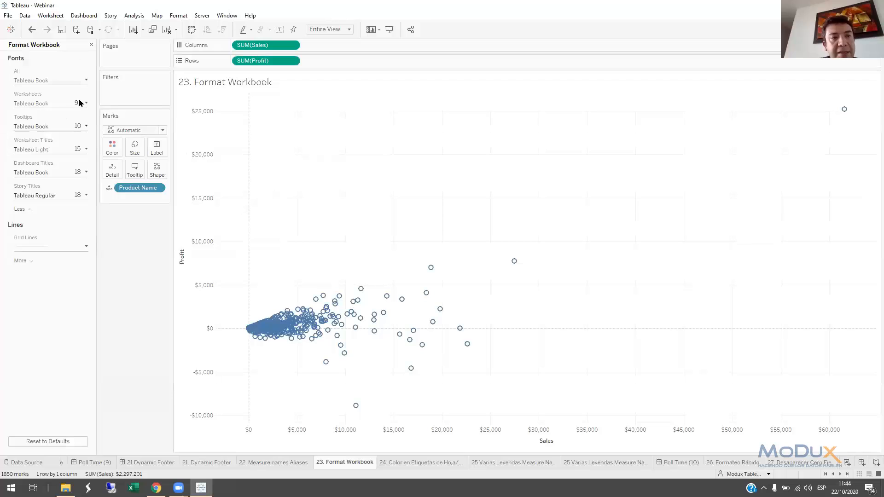
# Set the font of all text elements in the workbook to Arial
pyautogui.click(42, 83)
pyautogui.click(43, 82)
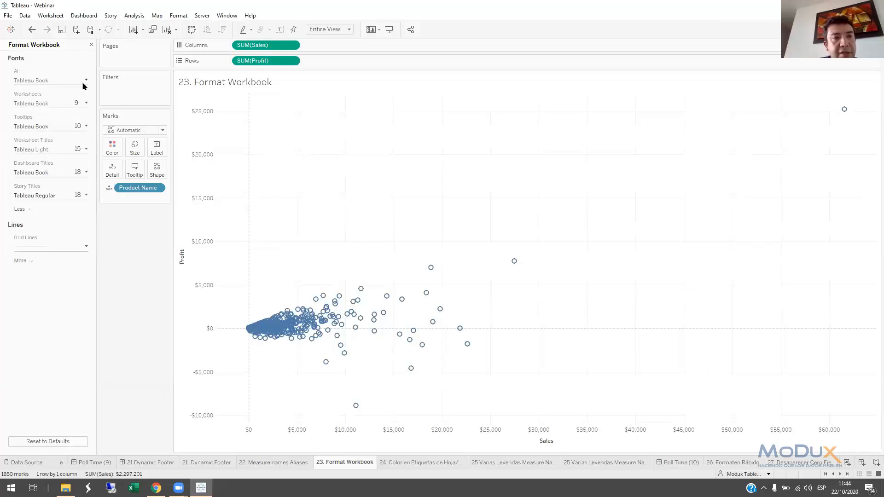
pyautogui.click(82, 83)
pyautogui.click(84, 99)
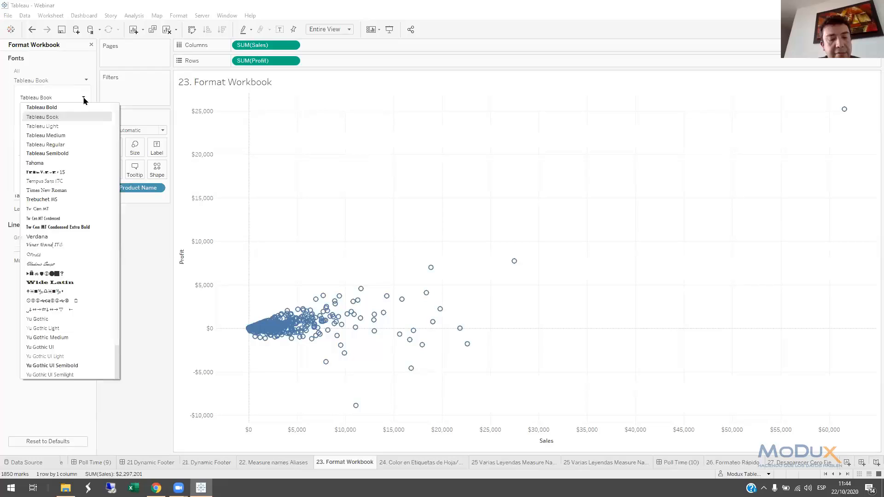
pyautogui.write('Arial')
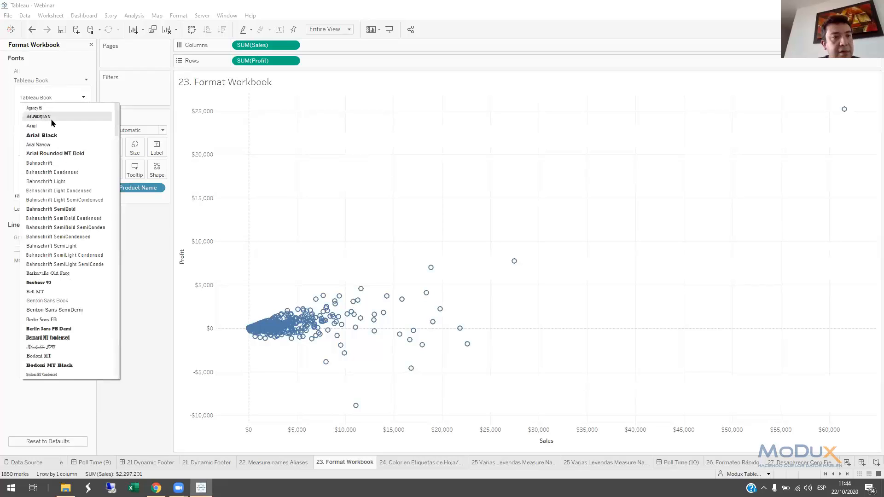
pyautogui.press('Return')
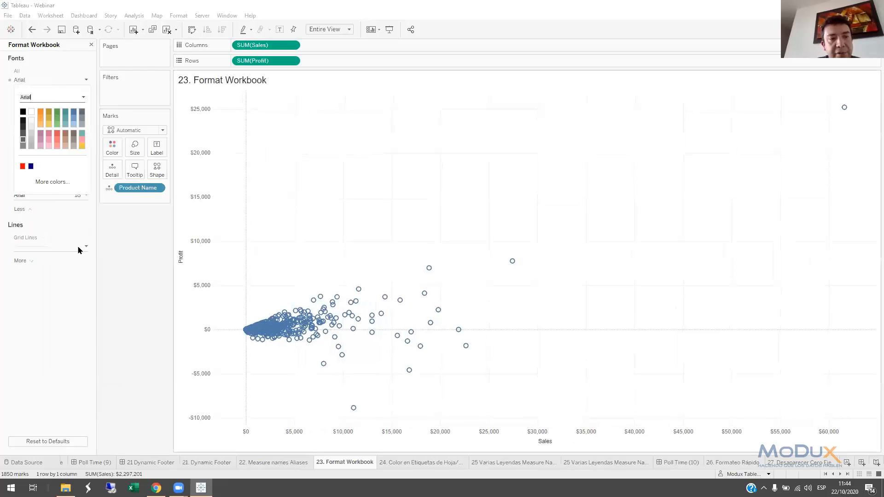
# Turn the grid lines off for the whole workbook and close the workbook formatting
pyautogui.click(50, 275)
pyautogui.click(51, 246)
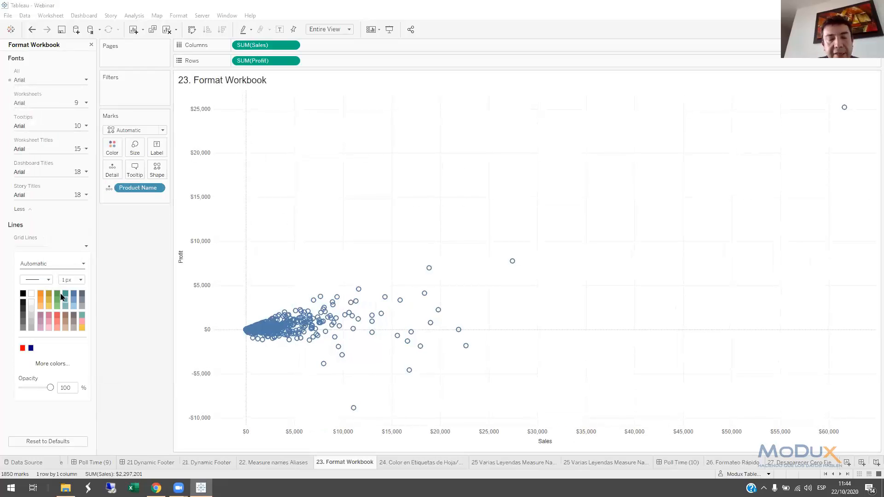
pyautogui.click(46, 282)
pyautogui.click(46, 282)
pyautogui.click(65, 278)
pyautogui.click(45, 267)
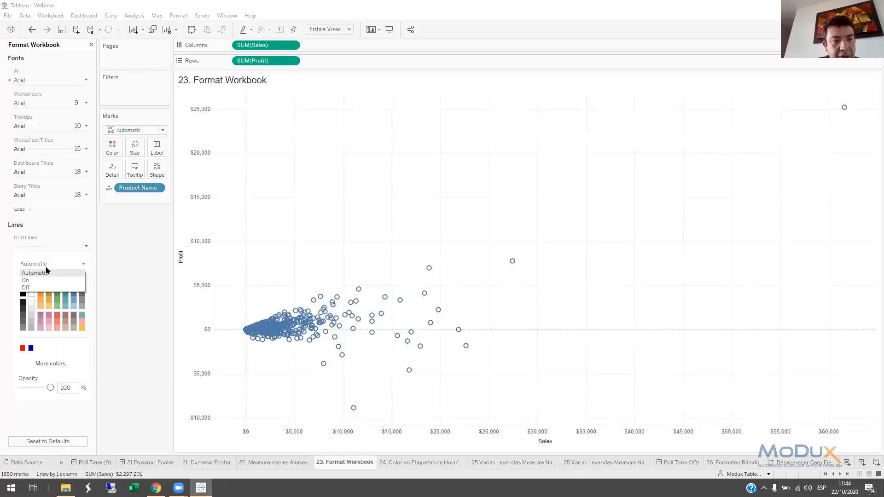
pyautogui.click(37, 285)
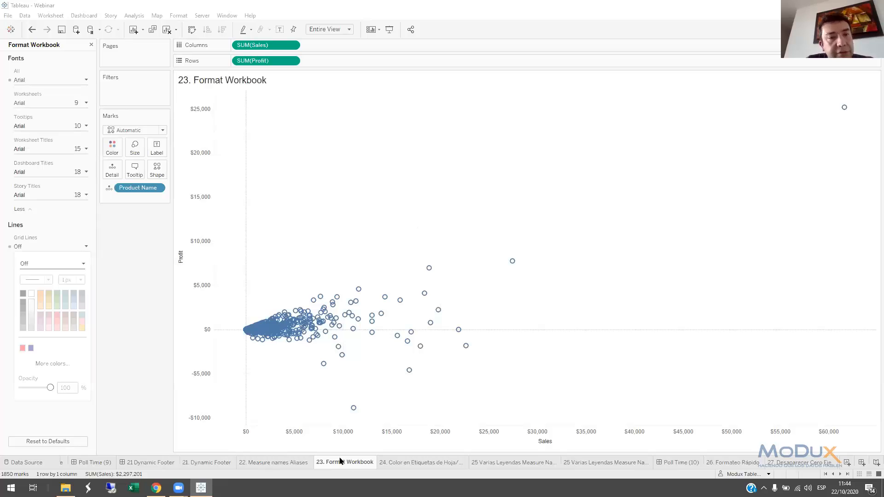
pyautogui.click(91, 45)
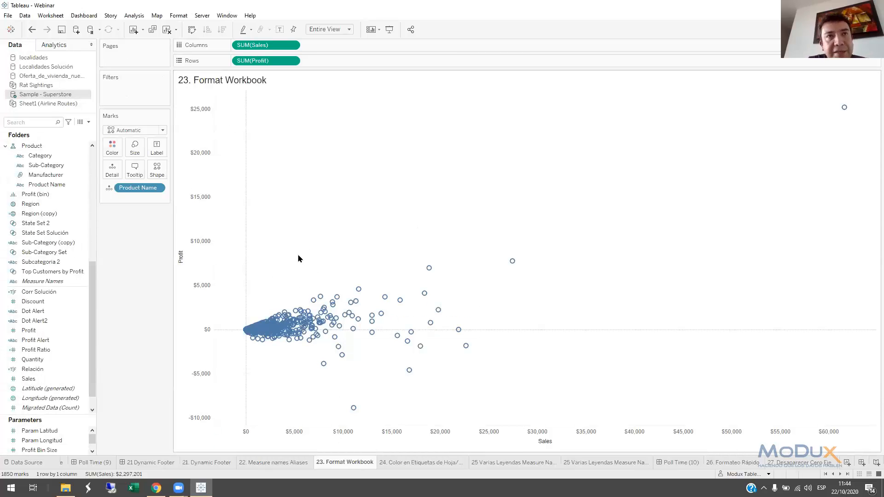
# Color the tab of the 24. Color en Etiquetas de Hoja/Filtros sheet red
pyautogui.click(426, 465)
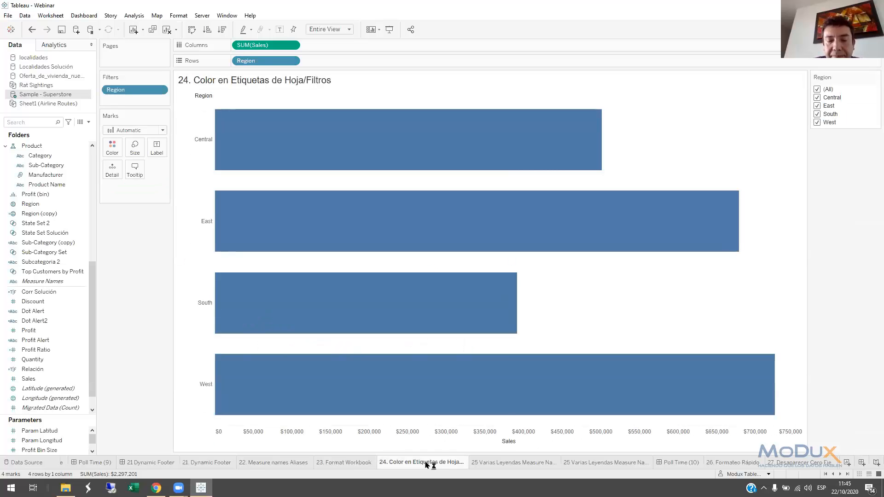
pyautogui.rightClick(424, 464)
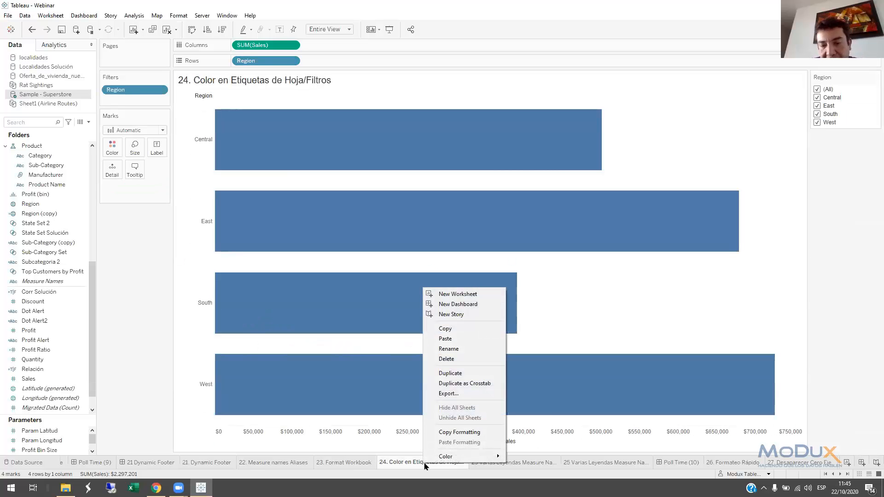
pyautogui.moveTo(444, 458)
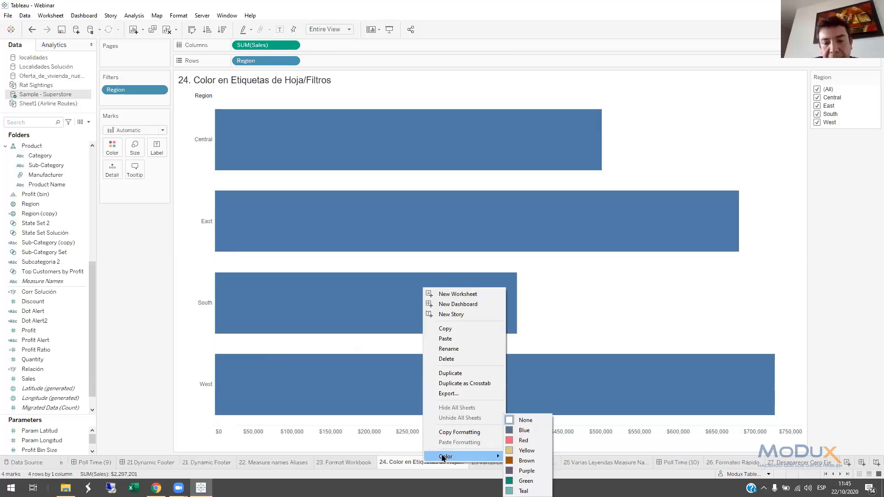
pyautogui.click(527, 440)
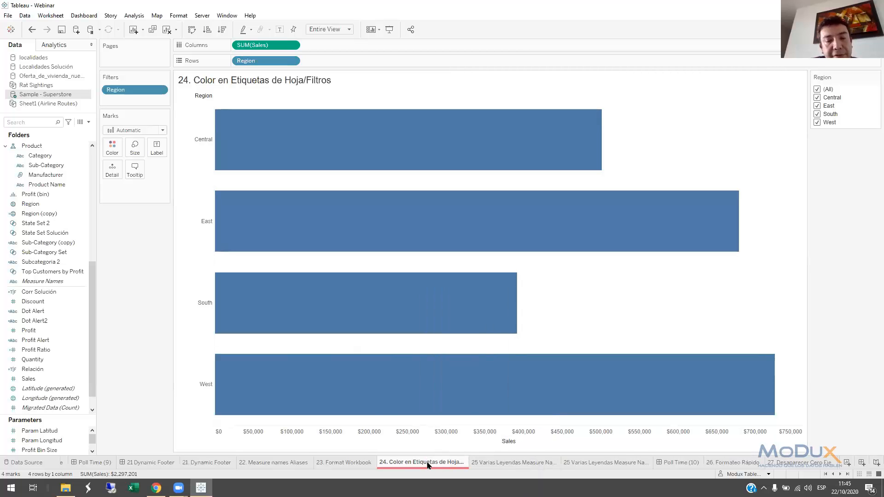
# Examine how the colored sheet 24 is listed among the worksheets the Region filter can apply to, and cancel
pyautogui.moveTo(427, 465)
pyautogui.rightClick(149, 90)
pyautogui.moveTo(207, 150)
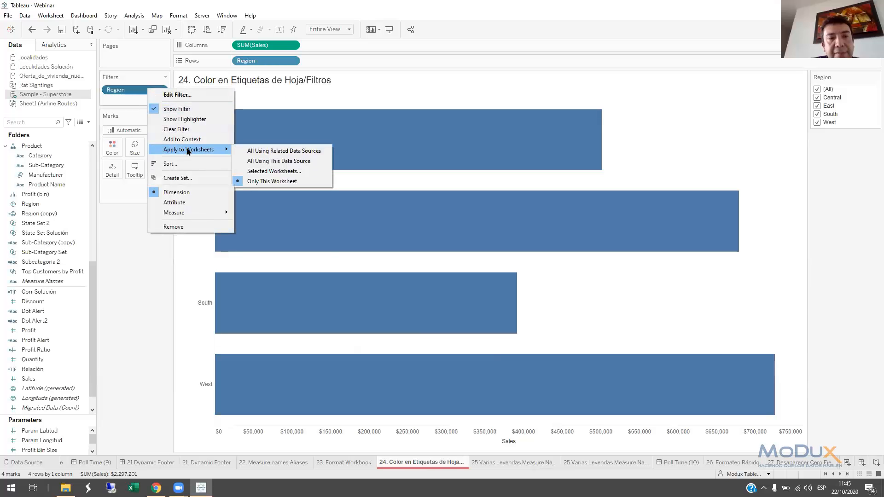
pyautogui.click(266, 171)
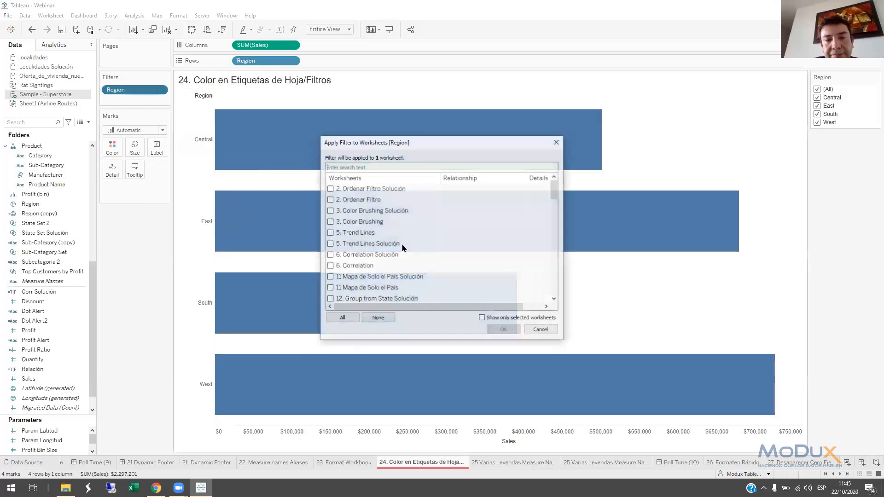
pyautogui.moveTo(556, 192); pyautogui.dragTo(426, 238)
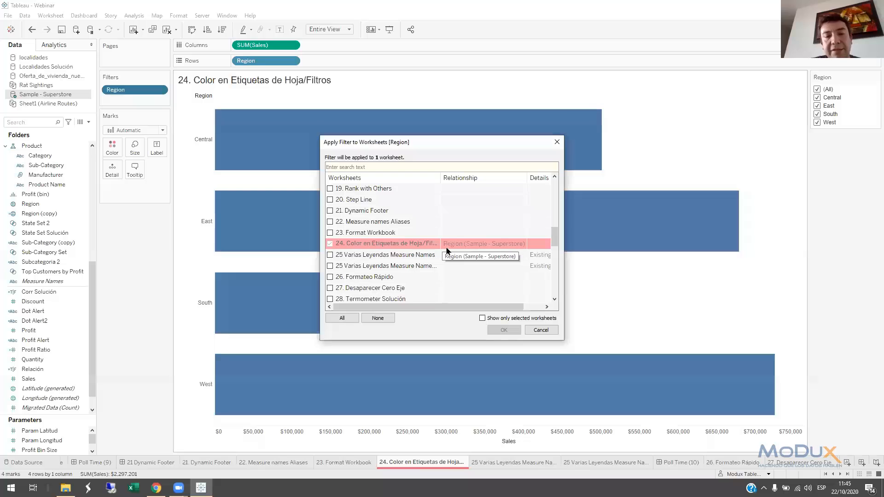
pyautogui.click(539, 328)
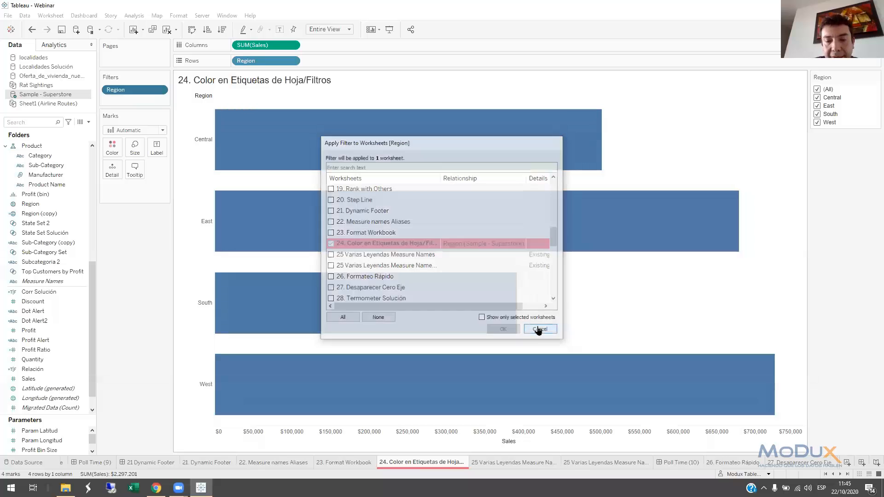
# On the 25 Varias Leyendas Measure Names (2) sheet, combine the Measure Values color legends and switch back to separate legends
pyautogui.click(520, 462)
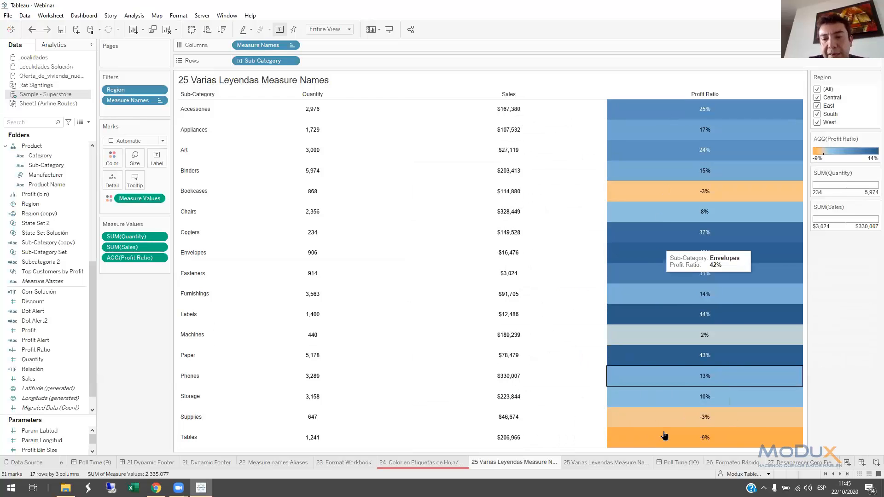
pyautogui.click(607, 462)
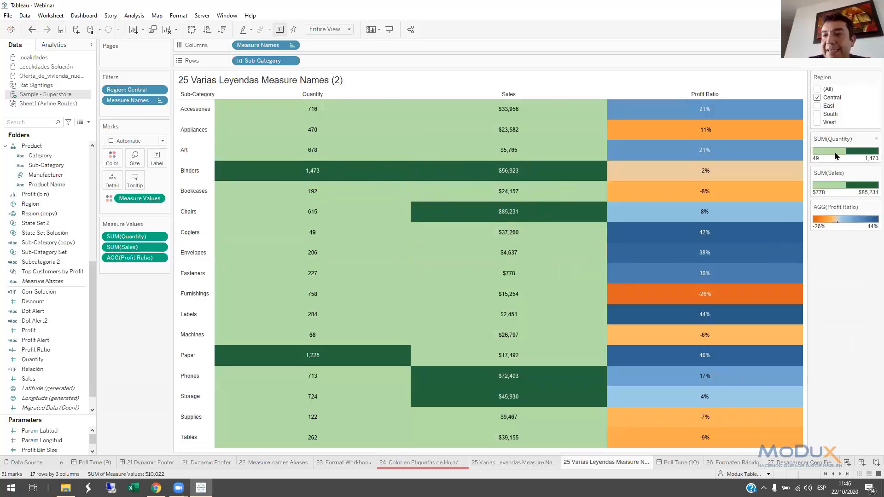
pyautogui.rightClick(132, 201)
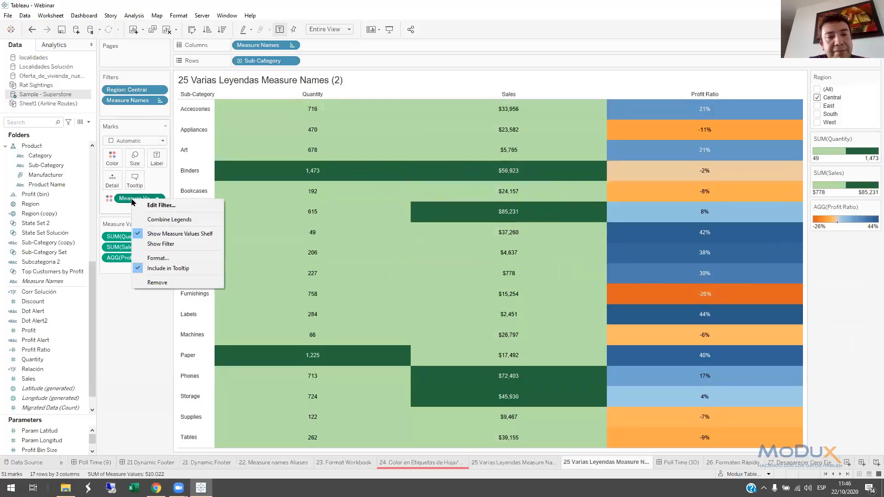
pyautogui.click(164, 220)
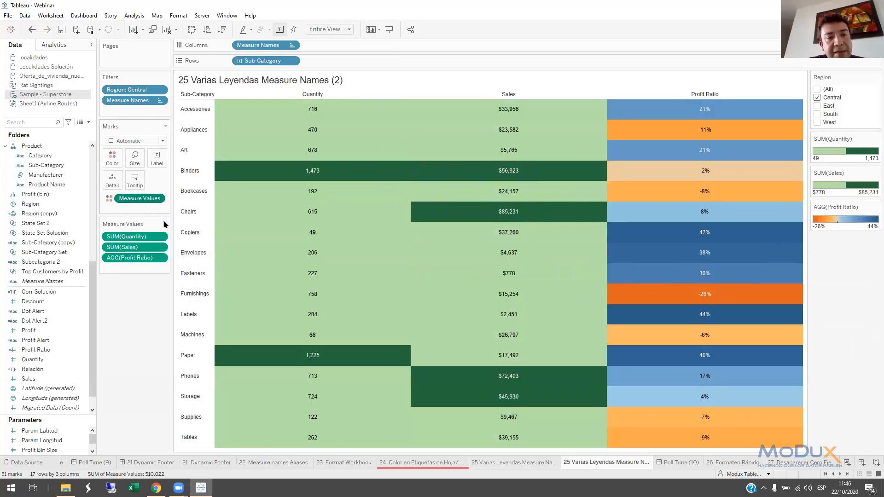
pyautogui.rightClick(140, 202)
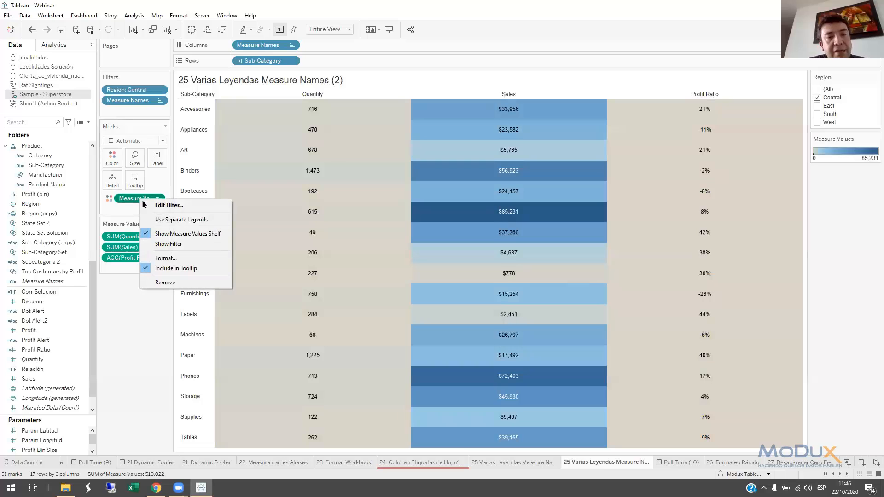
pyautogui.click(162, 220)
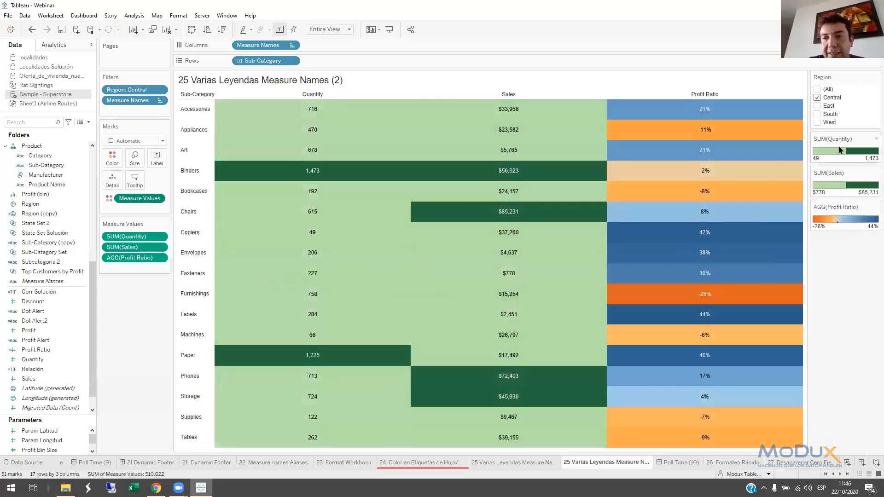
# Give the Quantity color legend a Custom Diverging palette with both end colors set to white (#ffffff)
pyautogui.doubleClick(841, 156)
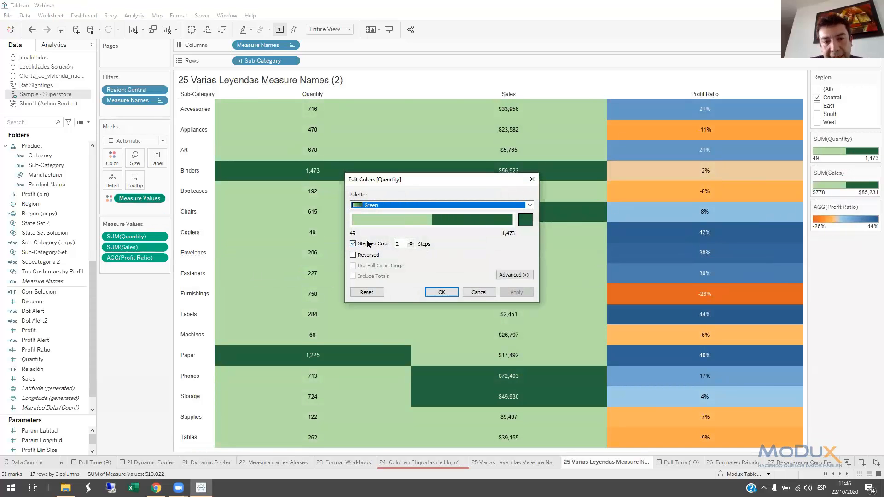
pyautogui.click(438, 205)
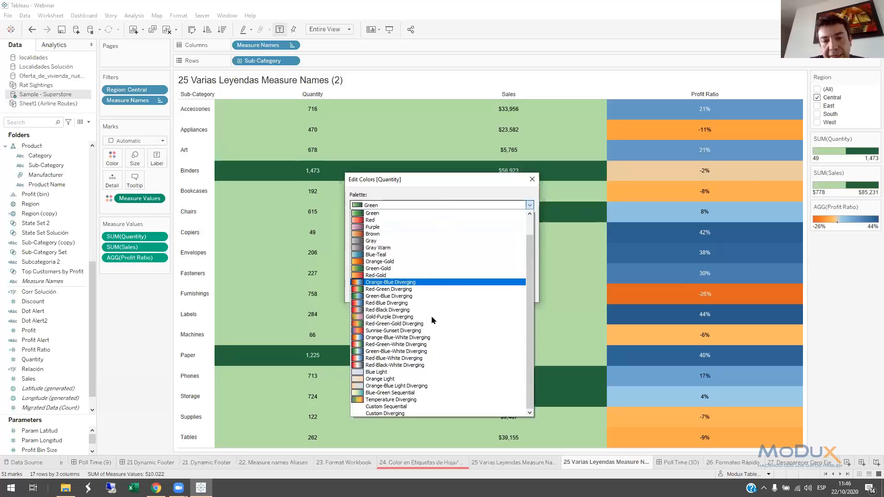
pyautogui.click(391, 413)
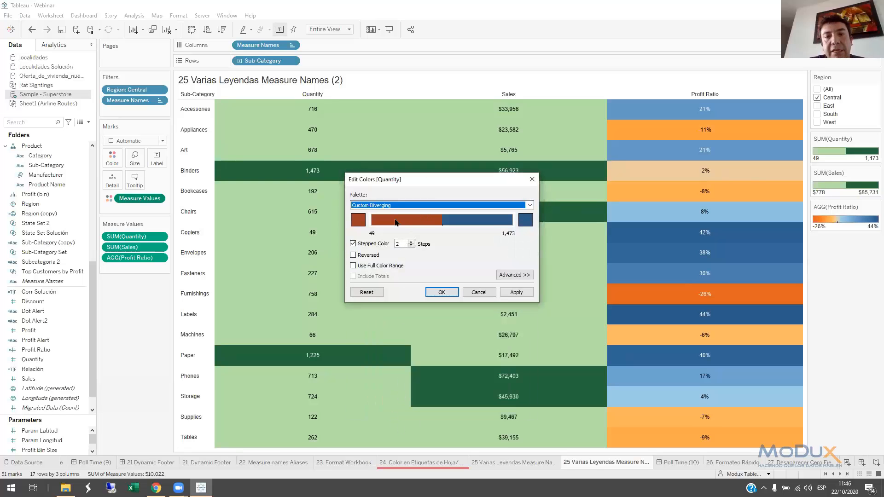
pyautogui.click(354, 227)
pyautogui.click(423, 229)
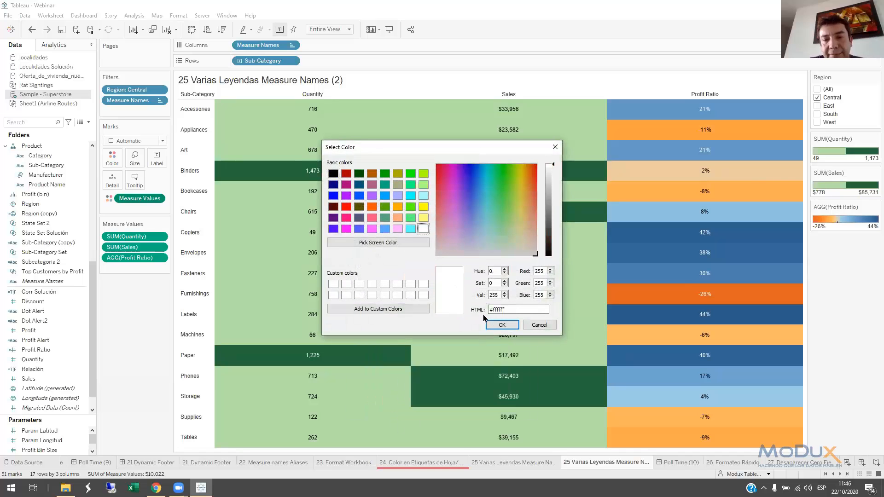
pyautogui.click(490, 325)
pyautogui.click(526, 223)
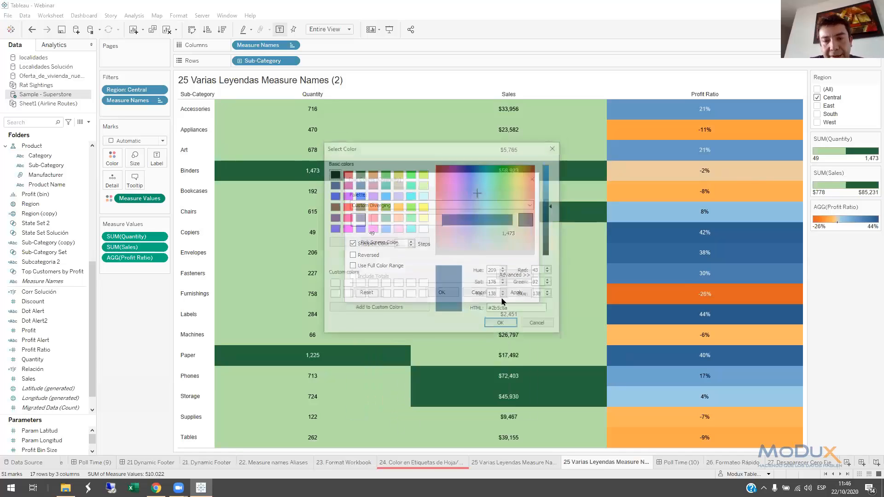
pyautogui.click(333, 283)
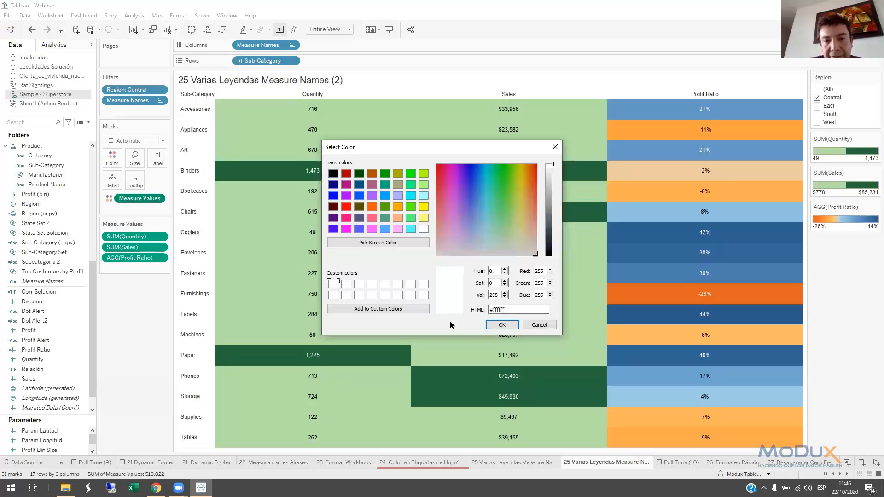
pyautogui.click(502, 325)
pyautogui.click(442, 293)
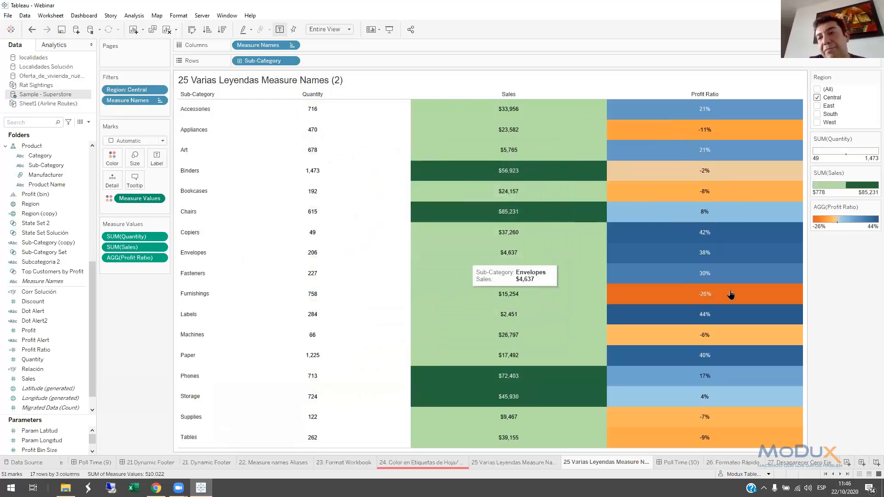
# Change the Sales color legend to a Custom Diverging palette whose two end colors are both white (#ffffff)
pyautogui.doubleClick(842, 189)
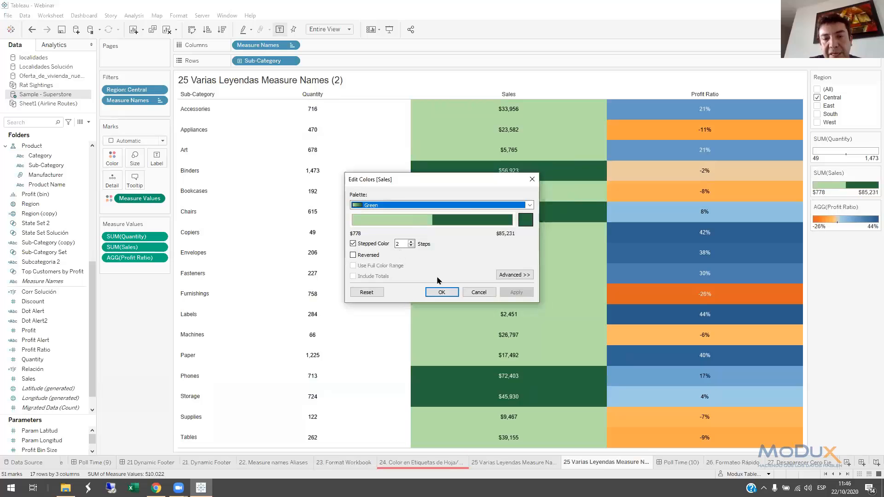
pyautogui.click(470, 205)
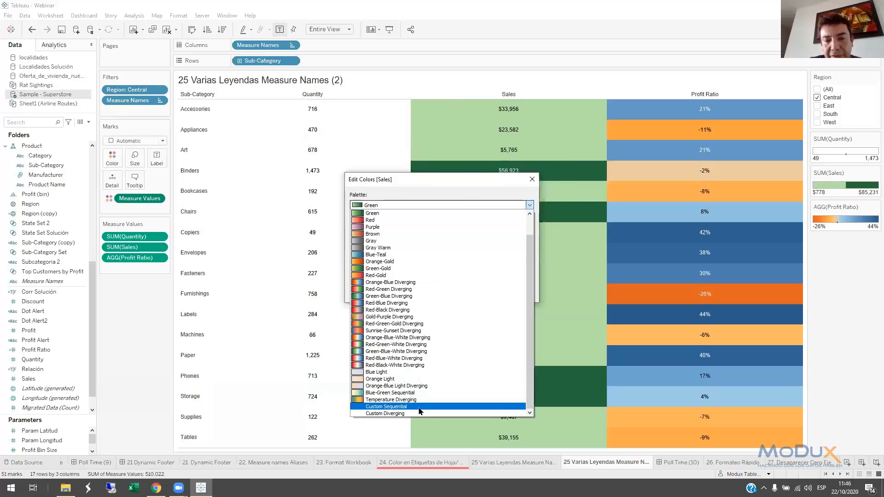
pyautogui.click(411, 414)
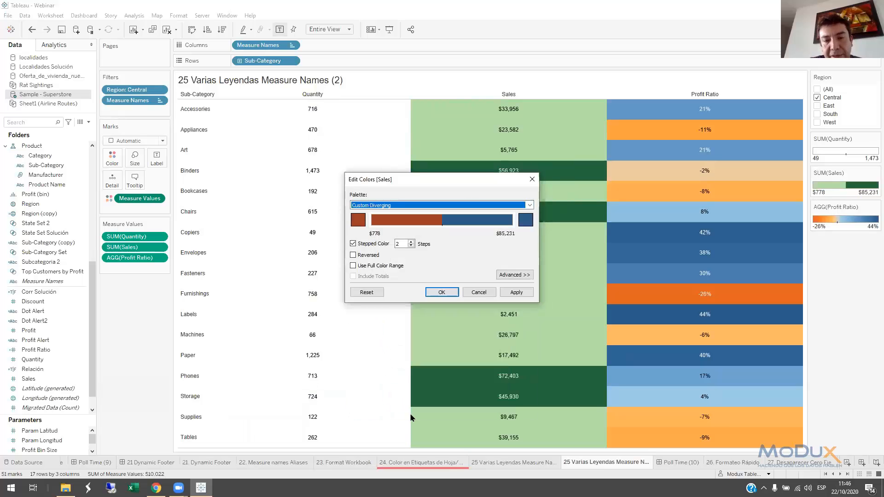
pyautogui.click(358, 220)
pyautogui.click(333, 284)
pyautogui.click(502, 325)
pyautogui.click(527, 223)
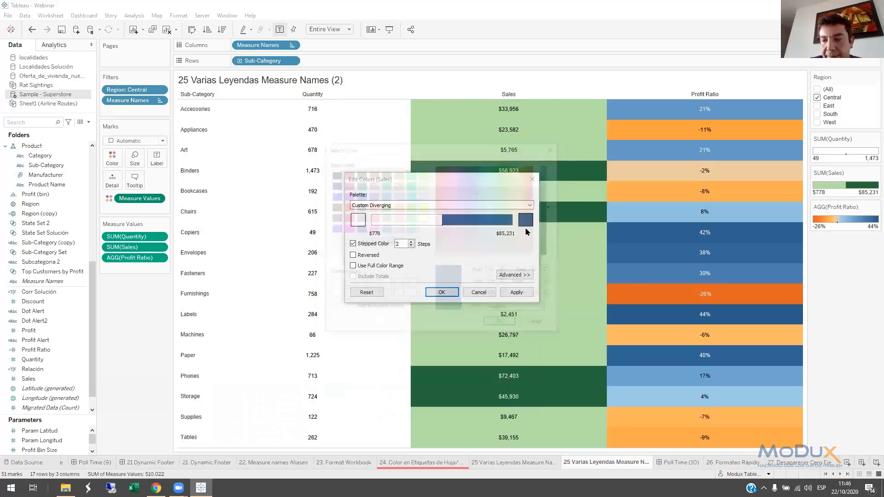
pyautogui.click(333, 284)
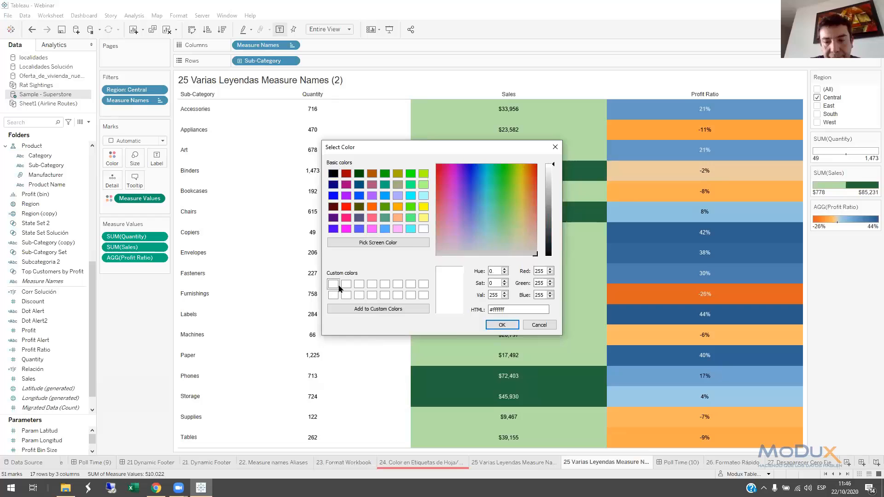
pyautogui.click(503, 325)
pyautogui.click(442, 292)
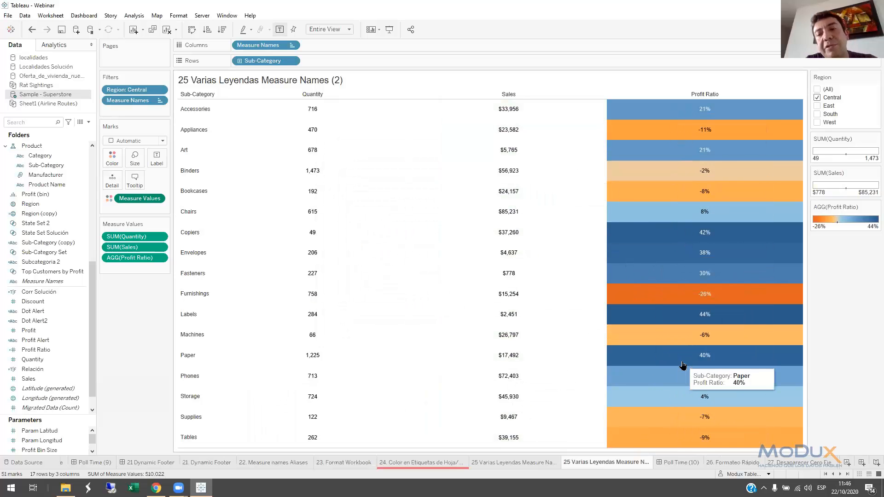
# Show the Poll Time (10) dashboard and bring the following sheets, from 26. Formateo Rápido on, into view
pyautogui.click(679, 463)
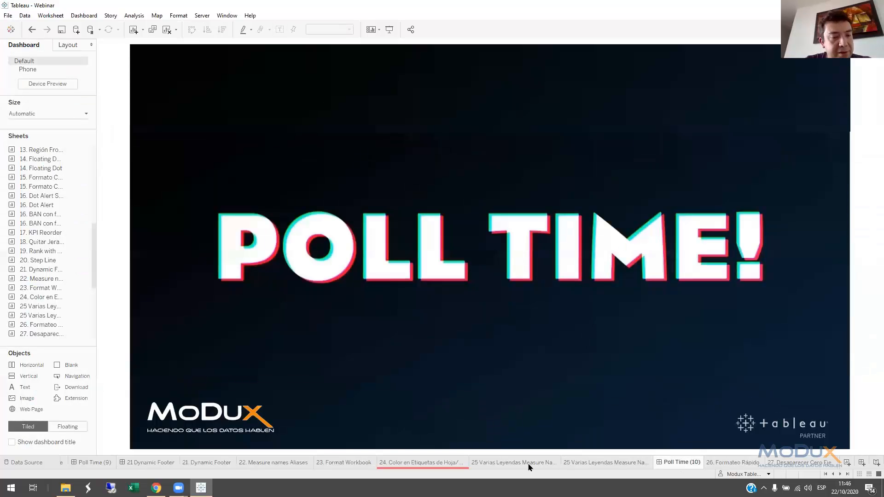
pyautogui.click(840, 475)
pyautogui.click(840, 474)
pyautogui.click(840, 475)
pyautogui.click(840, 475)
pyautogui.click(840, 475)
pyautogui.click(840, 474)
pyautogui.click(840, 474)
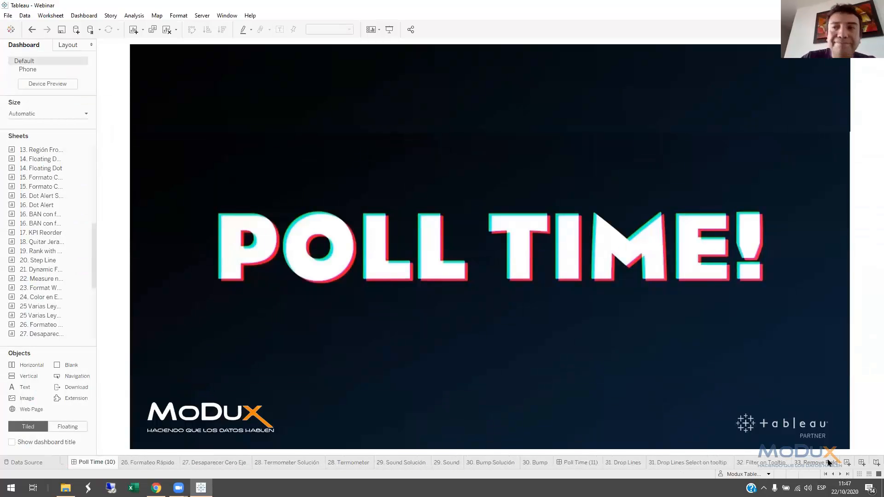
pyautogui.moveTo(828, 462)
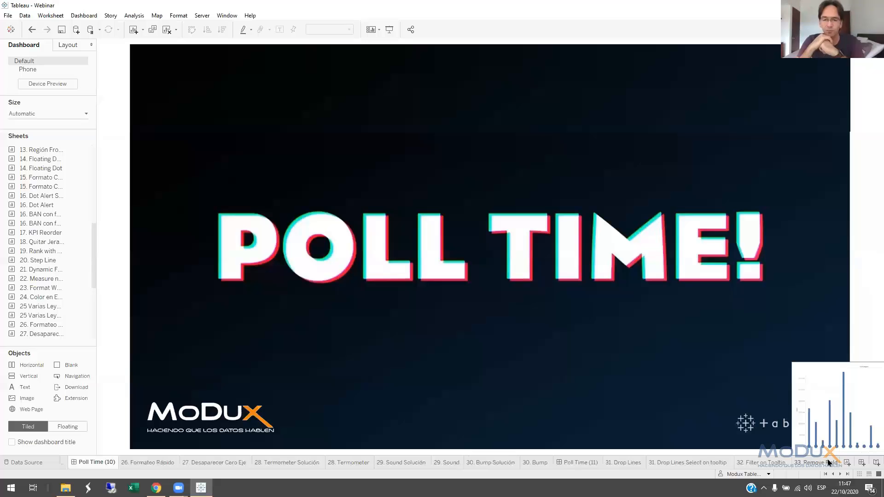
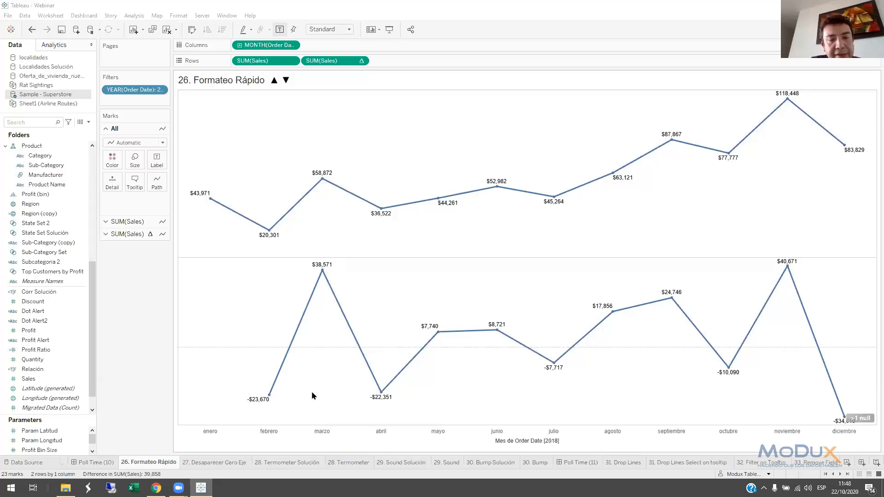
# Copy the ▲ ▼ symbols from the title of the 26. Formateo Rápido sheet, leaving the title as it is
pyautogui.moveTo(278, 387)
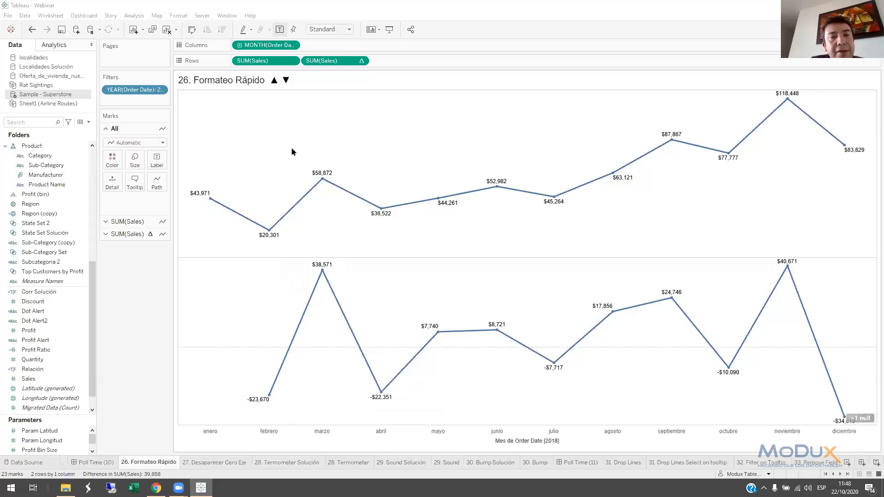
pyautogui.doubleClick(285, 89)
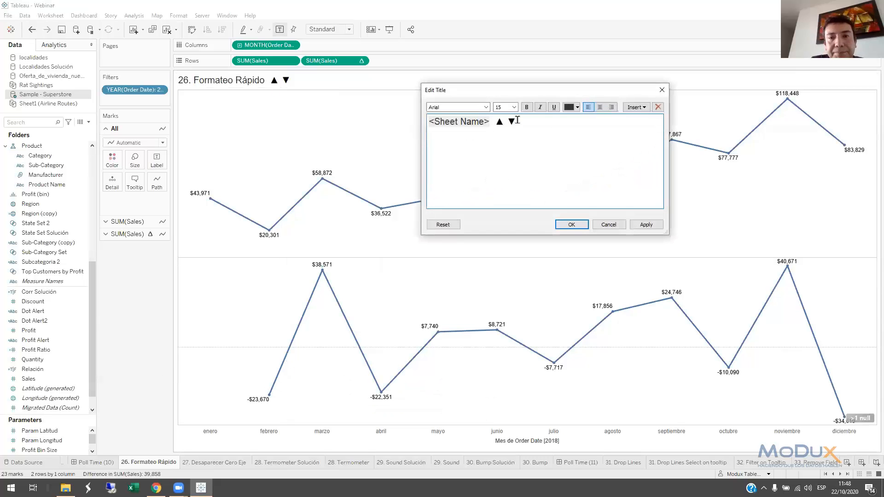
pyautogui.moveTo(493, 122); pyautogui.dragTo(532, 121)
pyautogui.hotkey('ctrl', 'c')
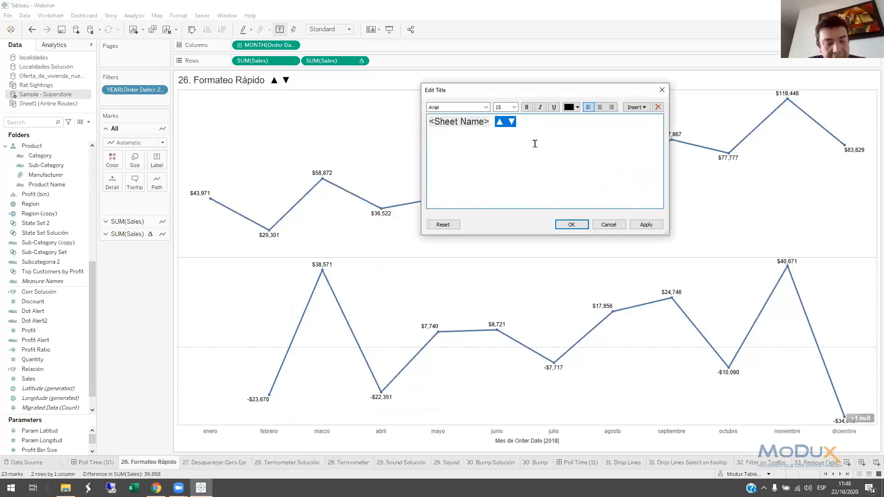
pyautogui.click(576, 224)
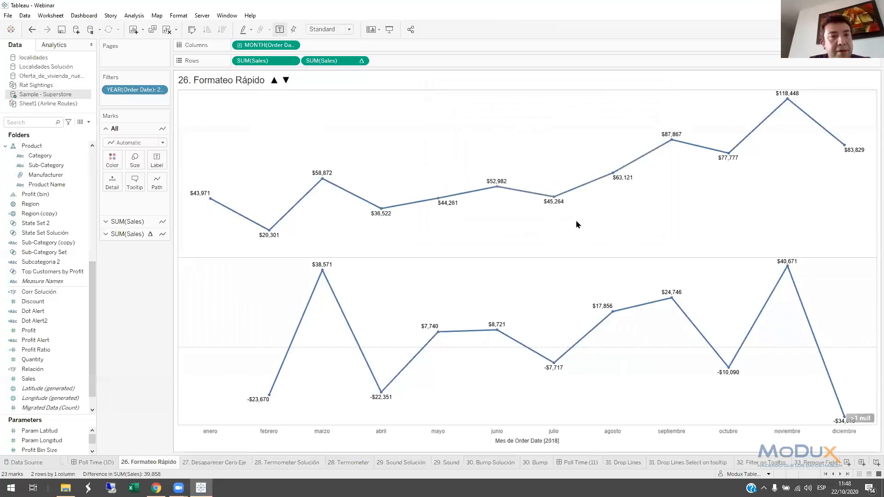
# Format the pane numbers of the Sales difference calculation in Rows as Number (Custom) with 0 decimal places
pyautogui.rightClick(320, 63)
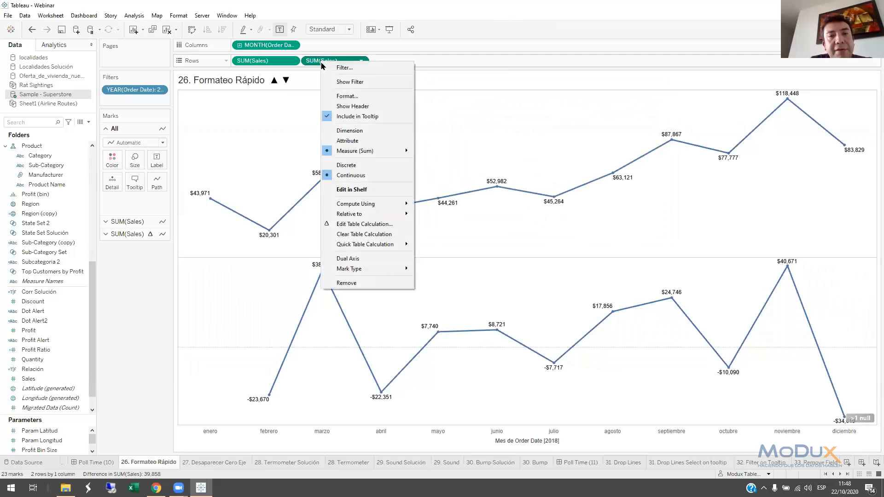
pyautogui.click(346, 98)
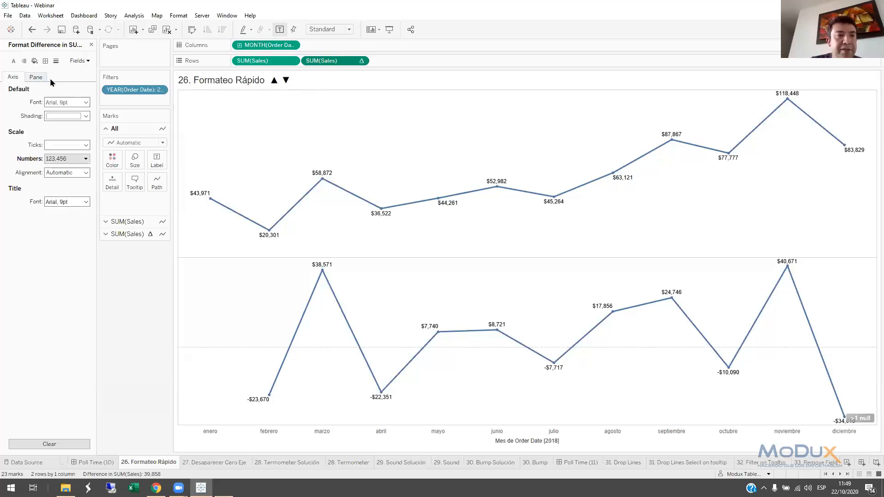
pyautogui.press('super+plus')
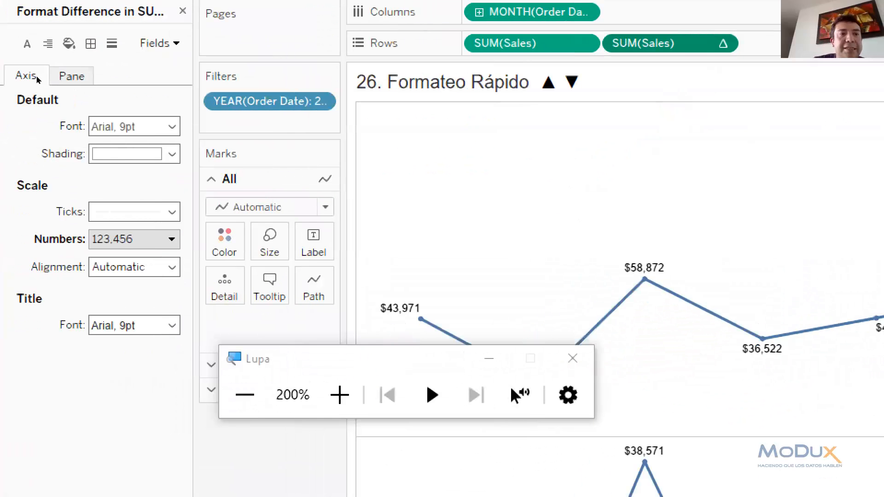
pyautogui.click(72, 76)
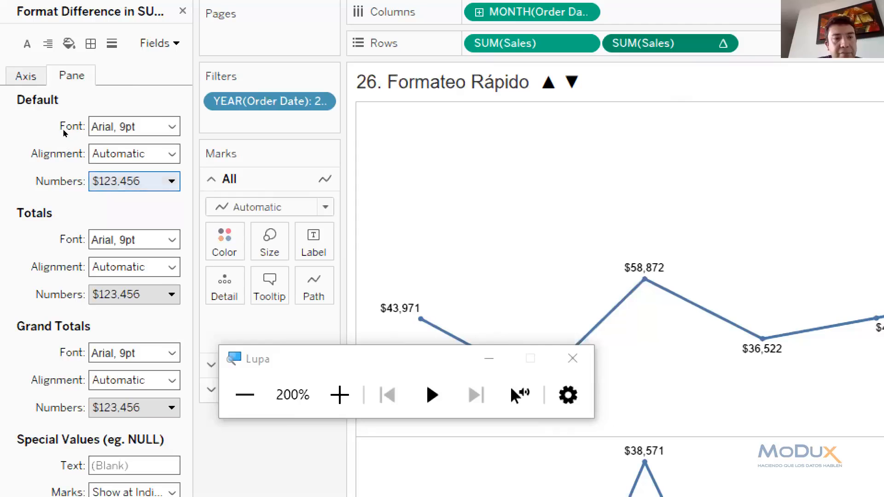
pyautogui.click(127, 181)
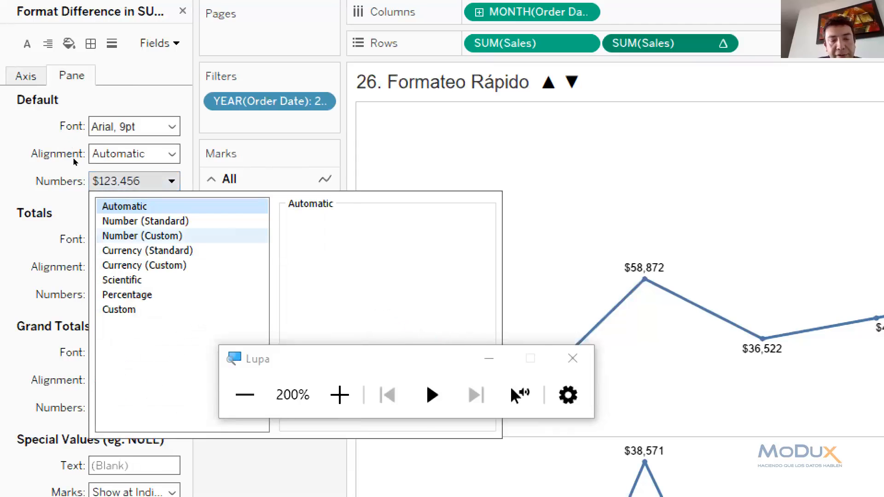
pyautogui.click(142, 236)
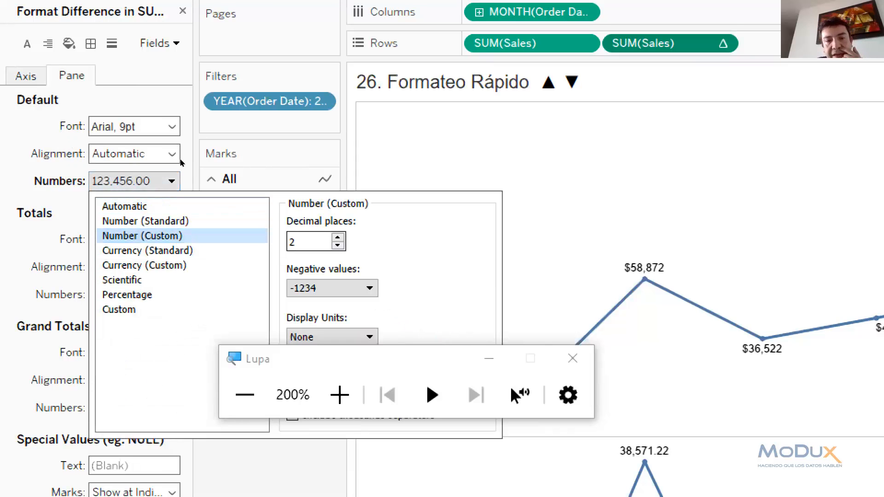
pyautogui.press('Down')
pyautogui.press('Down')
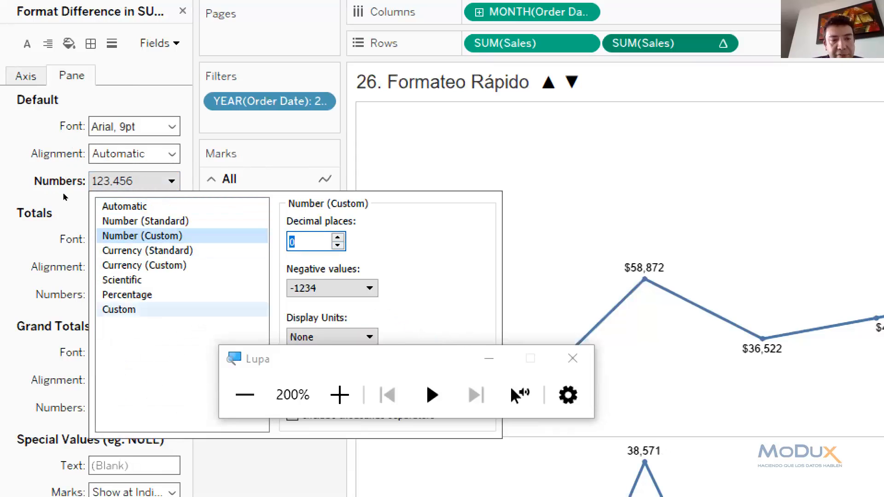
# Switch the difference's number format to Custom, paste the copied arrows, and move ▲ in front of the positive pattern
pyautogui.click(126, 310)
pyautogui.click(391, 241)
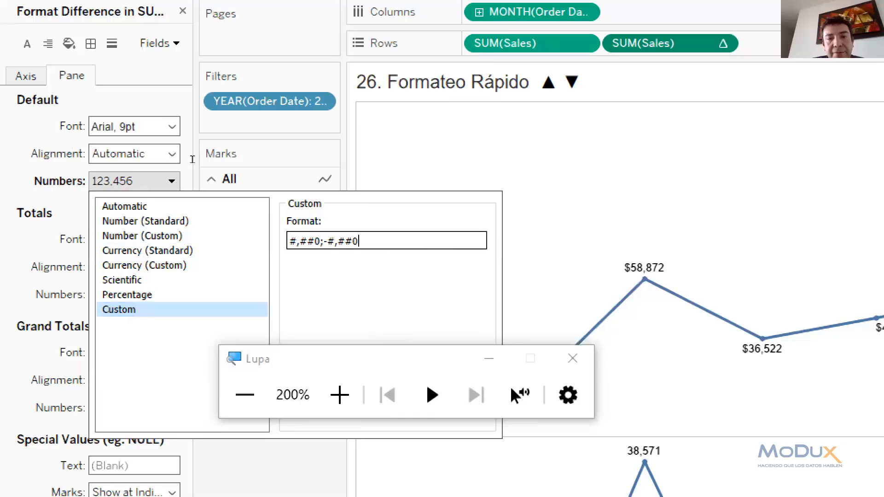
pyautogui.hotkey('ctrl', 'v')
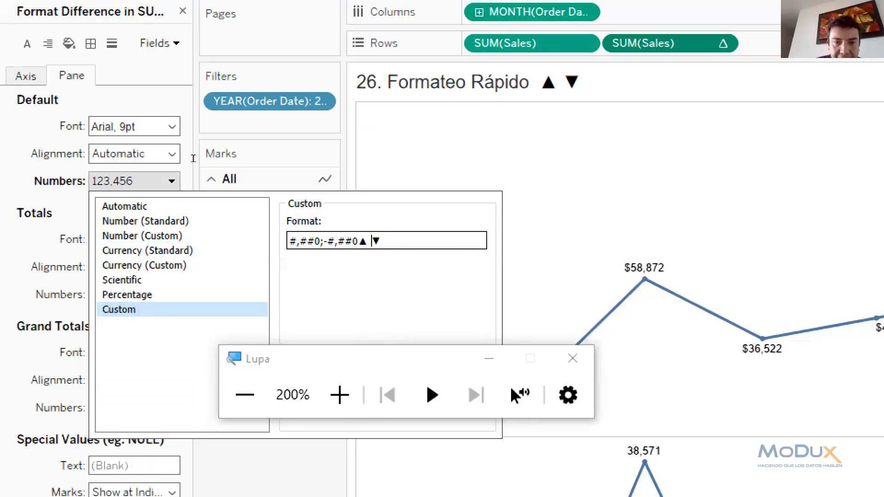
pyautogui.press('BackSpace')
pyautogui.hotkey('shift', 'Left')
pyautogui.hotkey('ctrl', 'c')
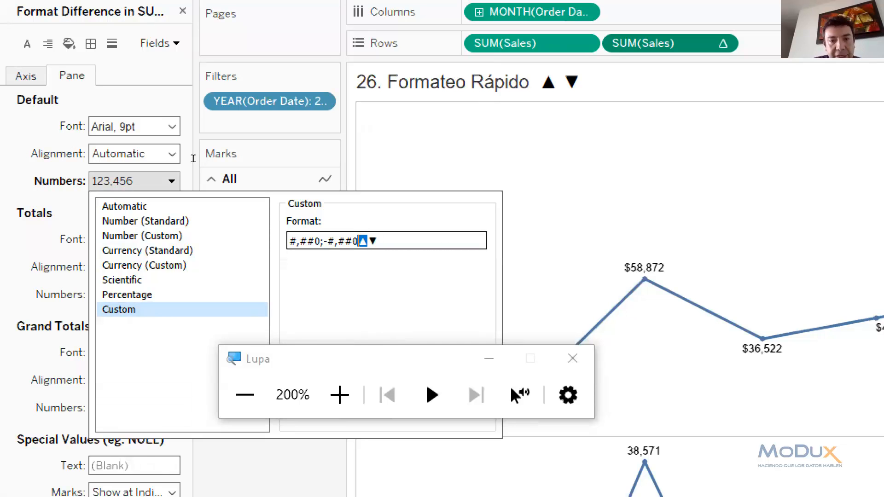
pyautogui.press('BackSpace')
pyautogui.press('Left')
pyautogui.press('Left')
pyautogui.press('Left')
pyautogui.press('Left')
pyautogui.press('Left')
pyautogui.press('Left')
pyautogui.press('Left')
pyautogui.press('Left')
pyautogui.press('Left')
pyautogui.press('Left')
pyautogui.press('Left')
pyautogui.press('Left')
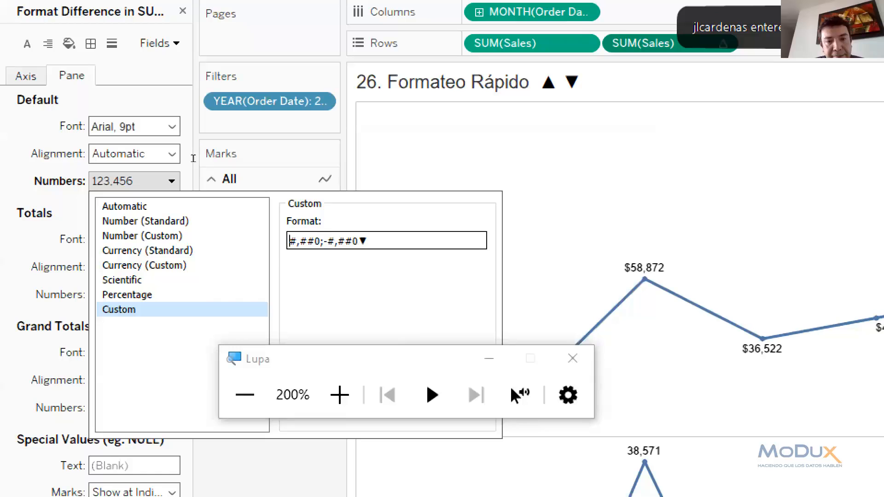
pyautogui.hotkey('ctrl', 'v')
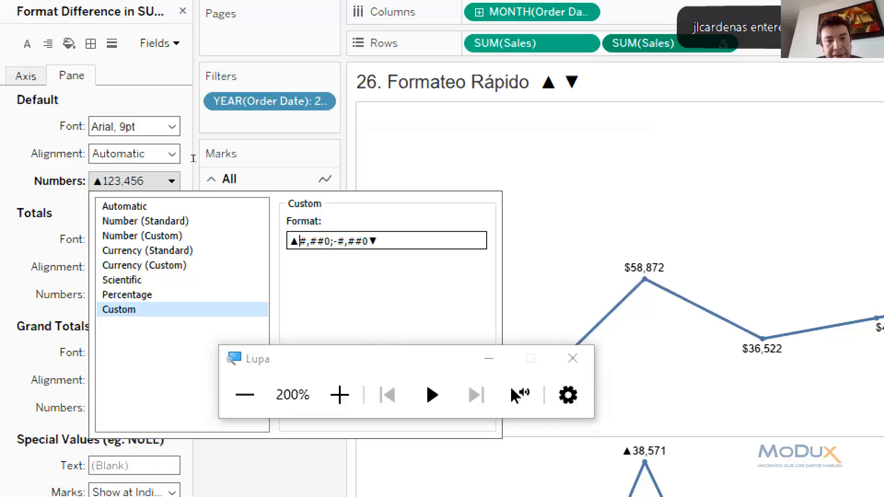
# Move ▼ in front of the negative pattern, making the custom format ▲#,##0;▼-#,##0
pyautogui.press('Right')
pyautogui.press('Right')
pyautogui.press('Right')
pyautogui.press('Right')
pyautogui.press('Right')
pyautogui.press('Right')
pyautogui.press('Right')
pyautogui.press('Right')
pyautogui.press('Right')
pyautogui.press('Right')
pyautogui.press('Right')
pyautogui.hotkey('shift', 'Left')
pyautogui.hotkey('ctrl', 'c')
pyautogui.press('BackSpace')
pyautogui.press('Left')
pyautogui.press('Left')
pyautogui.press('Left')
pyautogui.press('Left')
pyautogui.press('Left')
pyautogui.press('Left')
pyautogui.hotkey('ctrl', 'v')
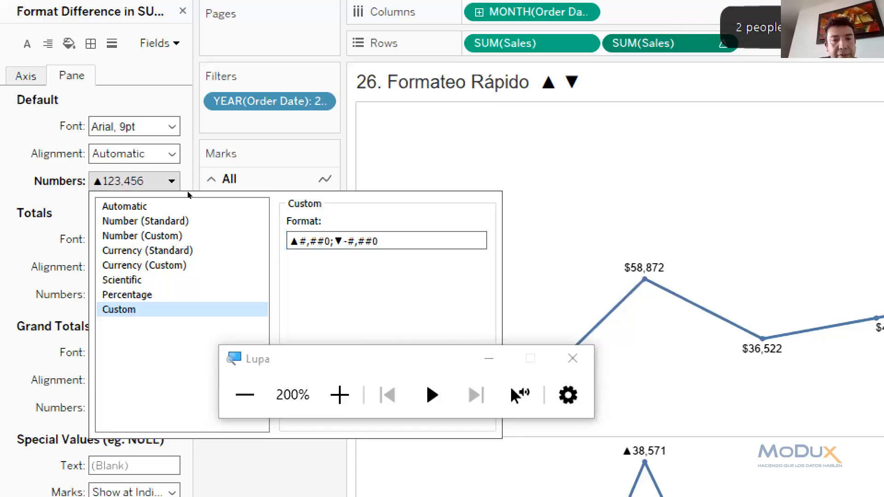
pyautogui.click(572, 358)
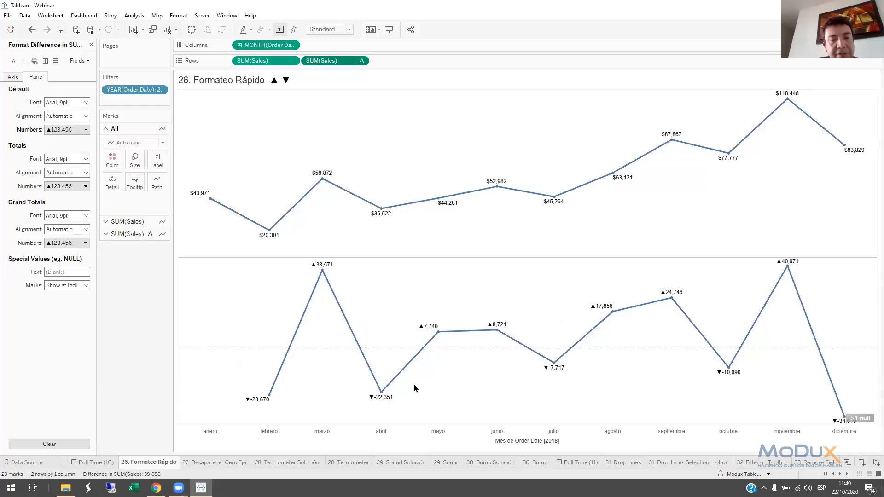
# On the 27. Desaparecer Cero Eje sheet, set the Sales axis scale's custom number format to #,##0;-#,##0;"" to hide the zero
pyautogui.click(226, 463)
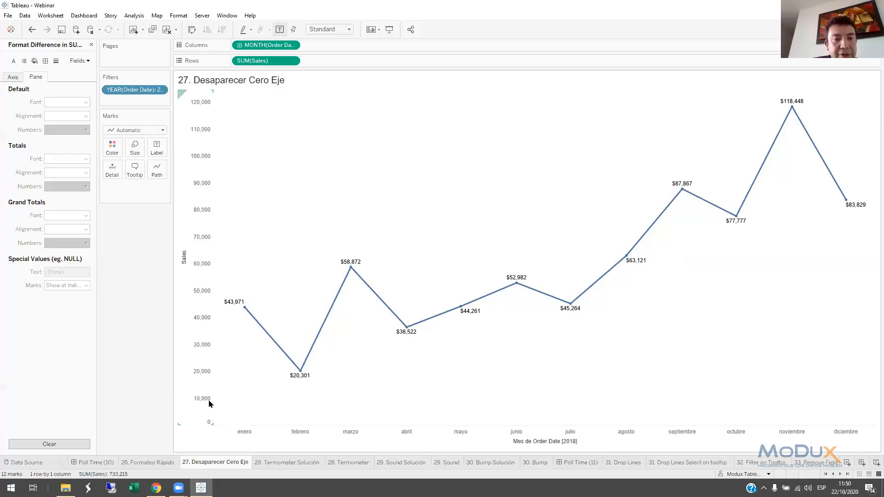
pyautogui.rightClick(199, 242)
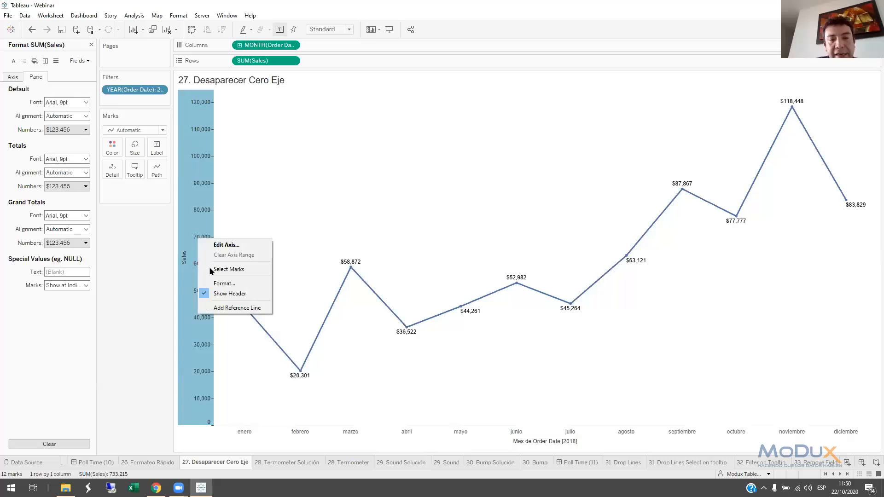
pyautogui.click(230, 284)
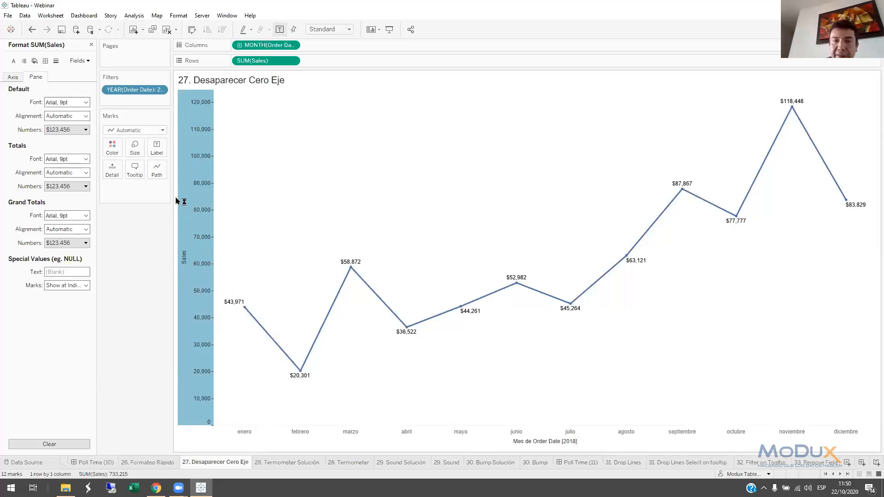
pyautogui.press('super+plus')
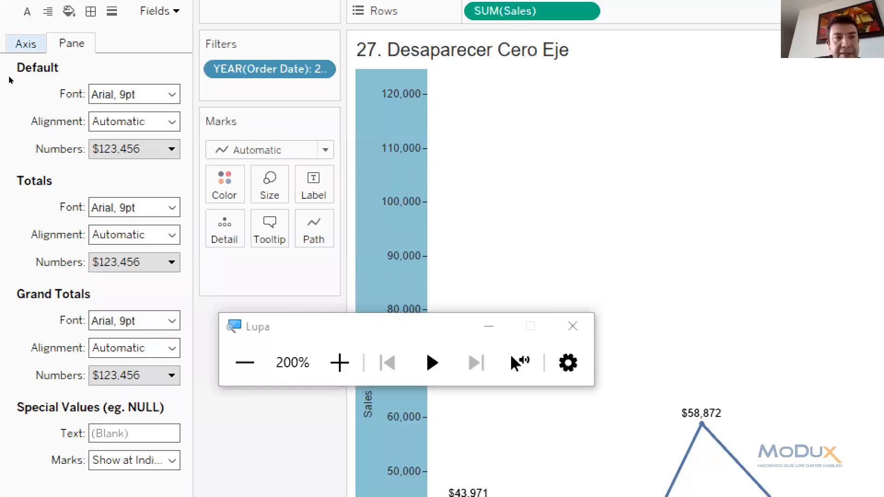
pyautogui.click(23, 44)
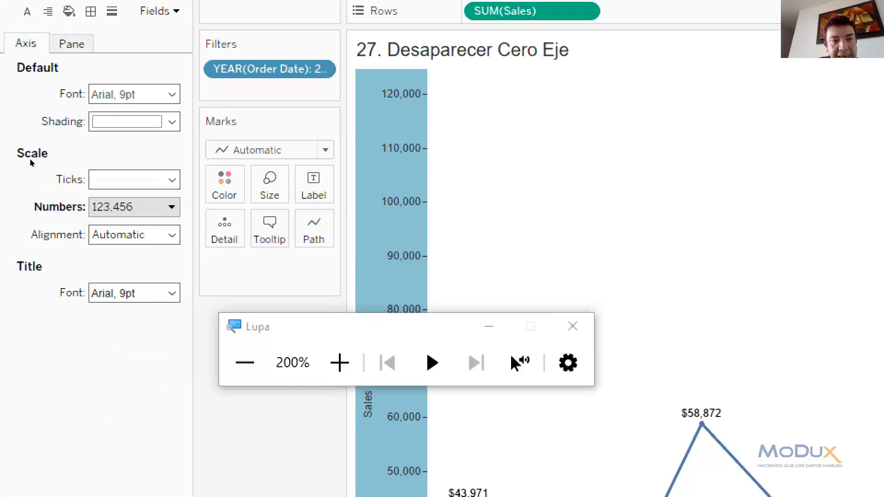
pyautogui.click(141, 207)
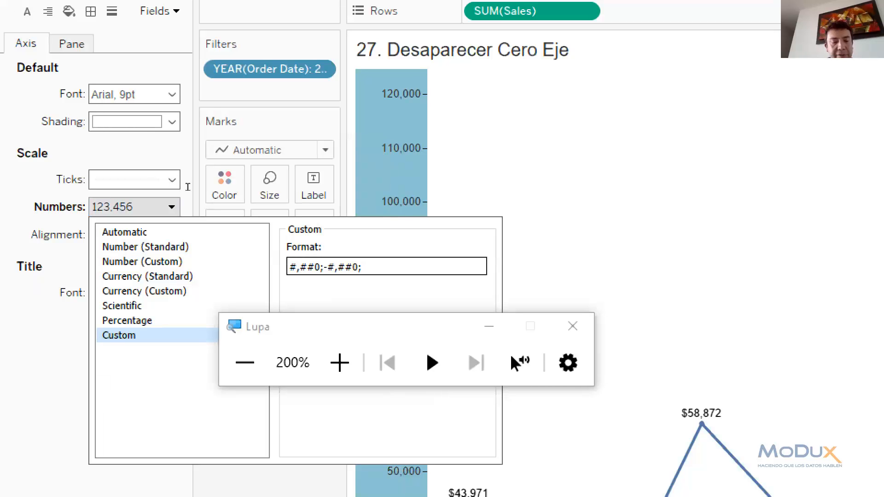
pyautogui.write('""')
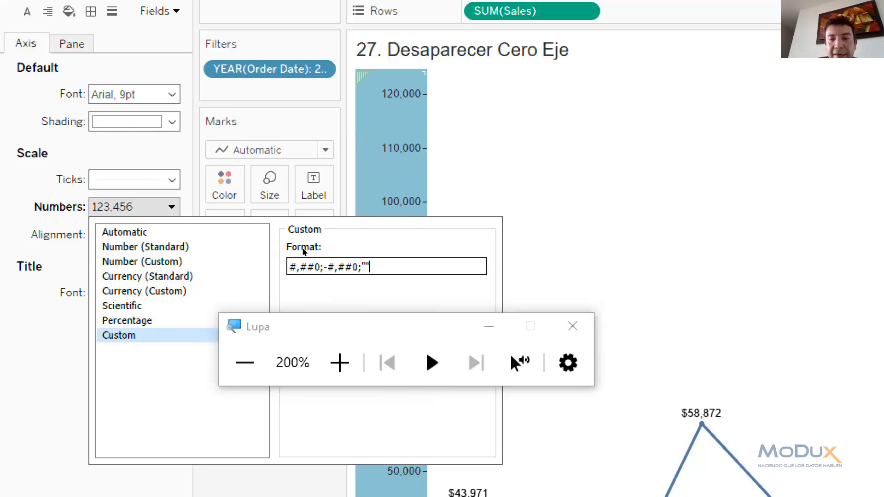
pyautogui.click(572, 326)
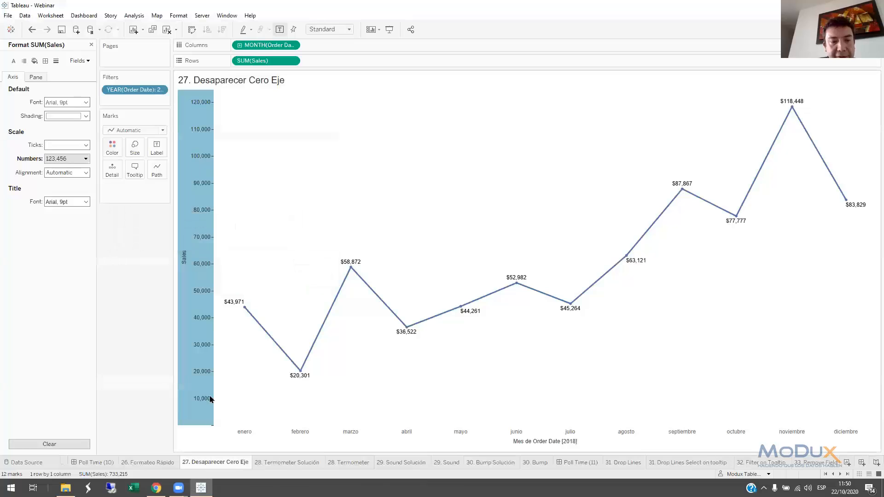
pyautogui.click(245, 404)
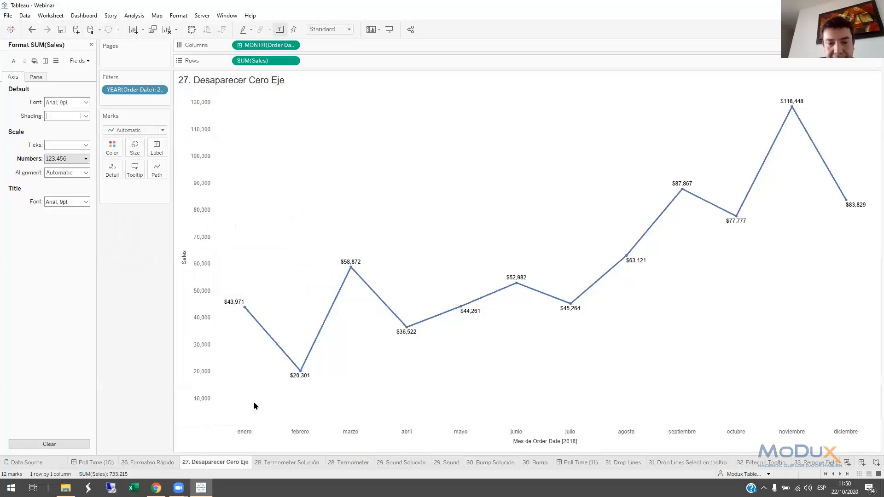
# View the 28. Termometer Solución sheet, and add an ad-hoc MIN(0) calculation after SUM(Sales) in Rows on 28. Termometer
pyautogui.click(291, 462)
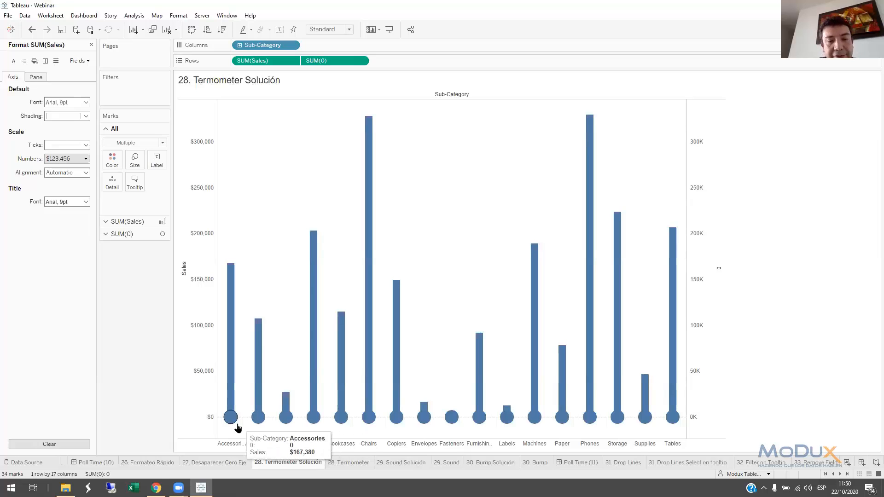
pyautogui.click(354, 463)
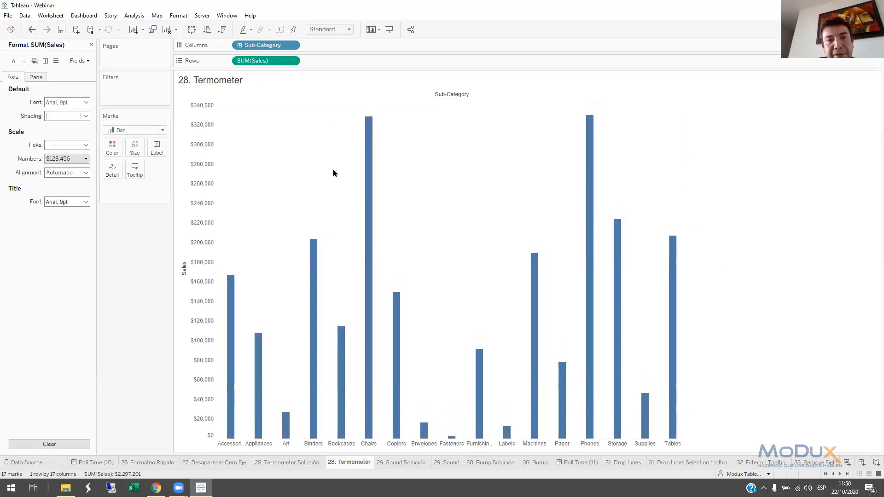
pyautogui.doubleClick(312, 64)
pyautogui.write('M')
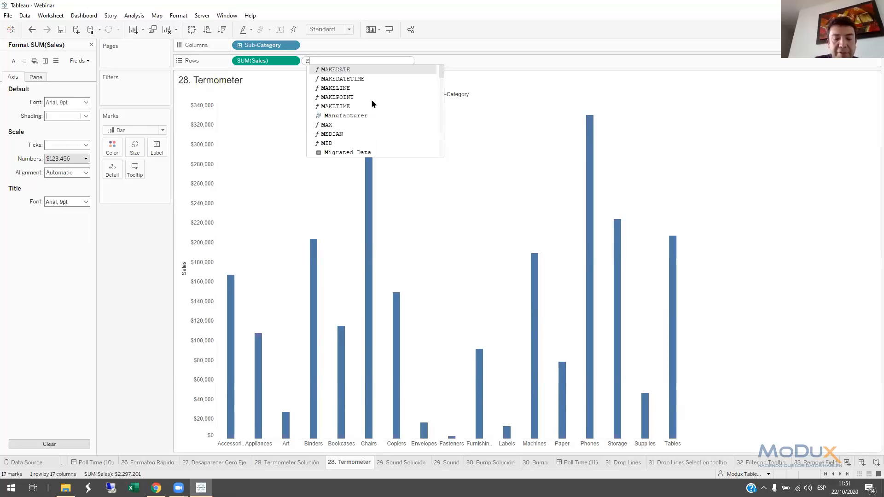
pyautogui.write('IN(0)')
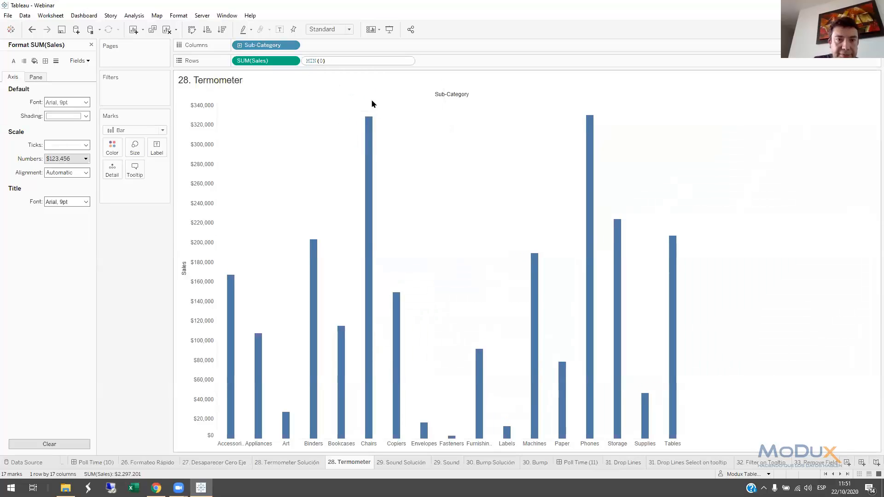
pyautogui.press('Return')
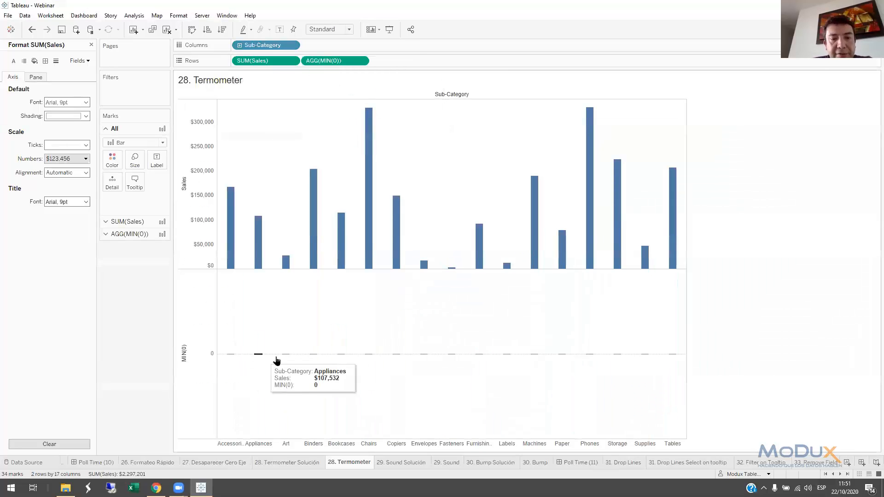
# Change the MIN(0) marks from bars to Circle and enlarge them well beyond the bar width
pyautogui.click(127, 233)
pyautogui.click(129, 168)
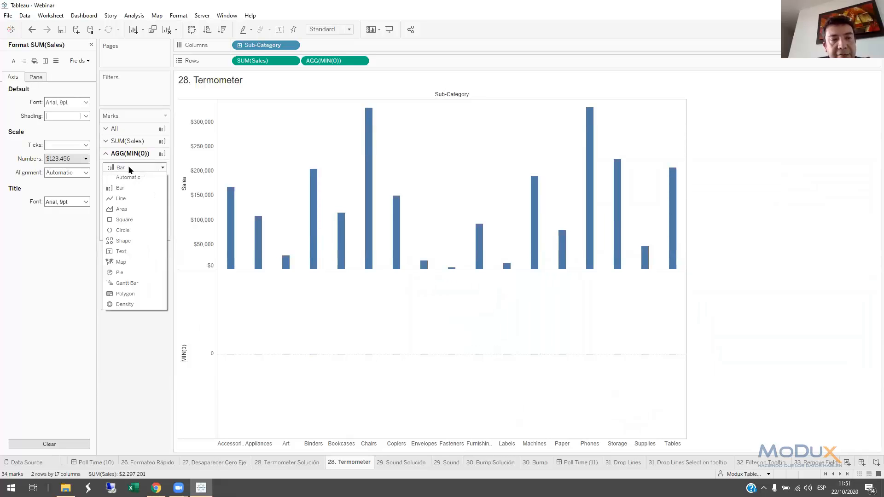
pyautogui.click(123, 230)
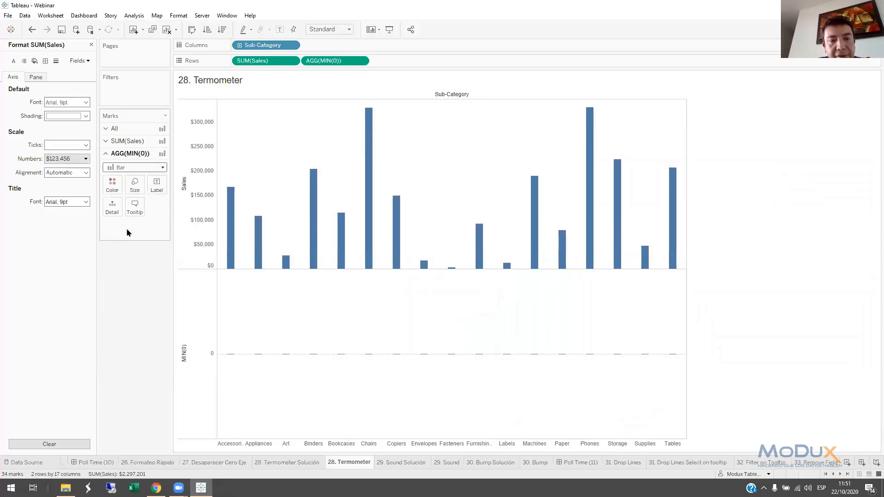
pyautogui.click(134, 185)
pyautogui.moveTo(143, 207); pyautogui.dragTo(157, 216)
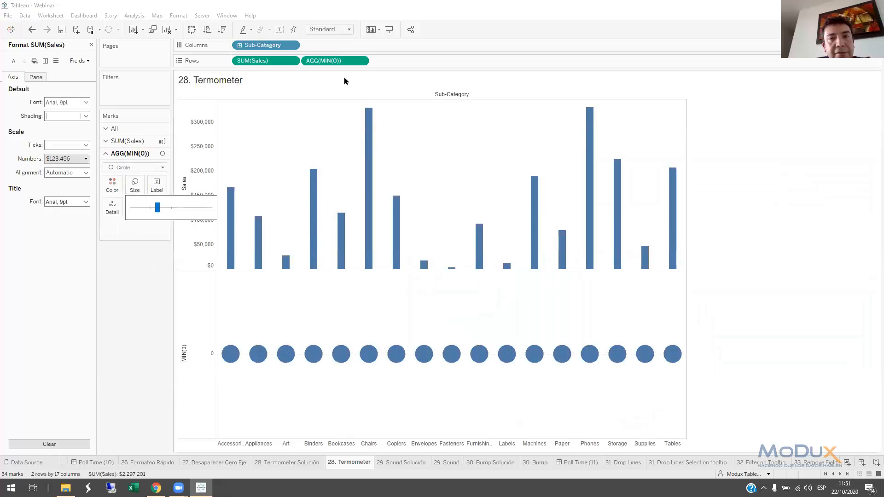
# Combine MIN(0) with SUM(Sales) as a dual axis and synchronize the MIN(0) axis with the Sales axis
pyautogui.rightClick(325, 61)
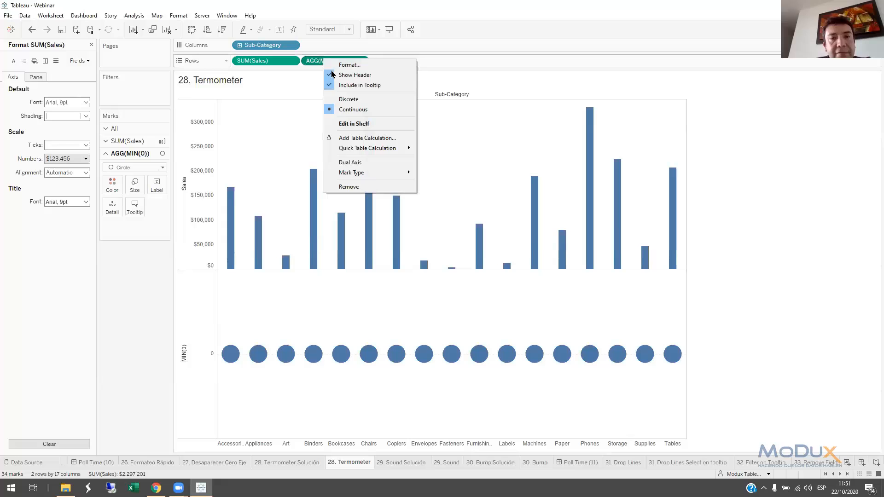
pyautogui.click(355, 162)
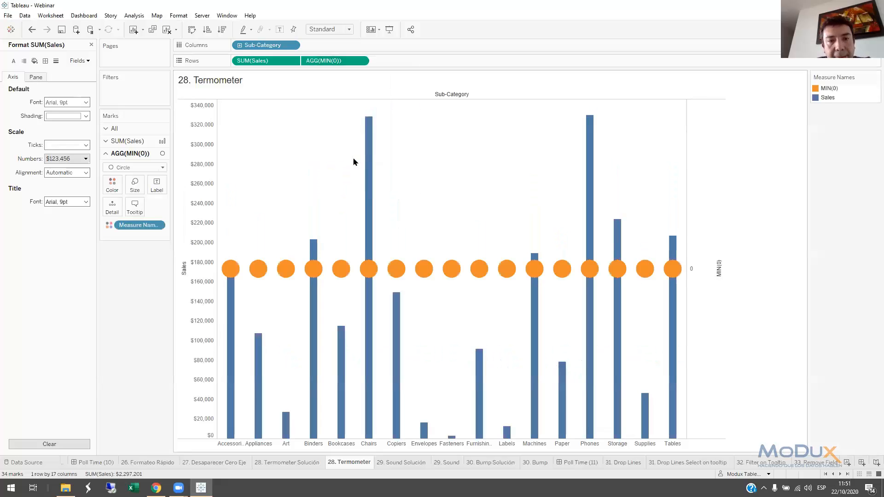
pyautogui.rightClick(700, 222)
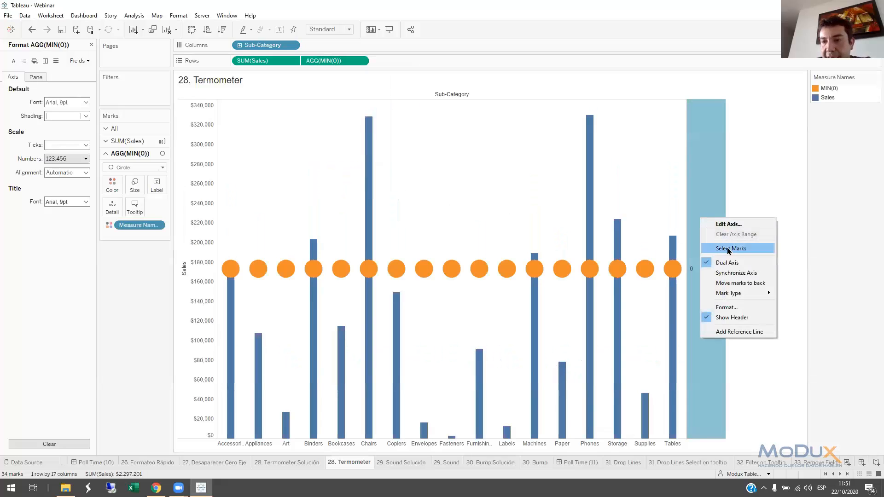
pyautogui.click(731, 273)
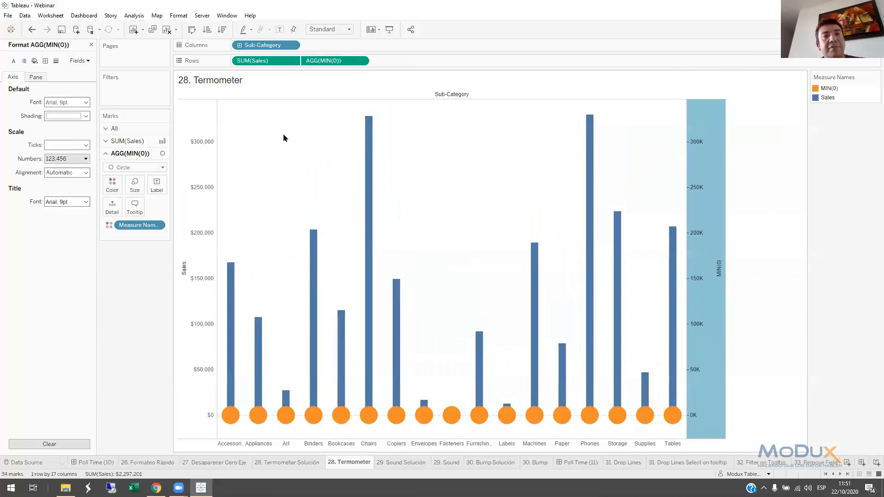
# Color the MIN(0) circles by SUM(Sales), and apply the same SUM(Sales) coloring to all marks, including the bars
pyautogui.moveTo(257, 60)
pyautogui.mouseDown()
pyautogui.moveTo(158, 187)
pyautogui.moveTo(110, 189)
pyautogui.mouseUp()
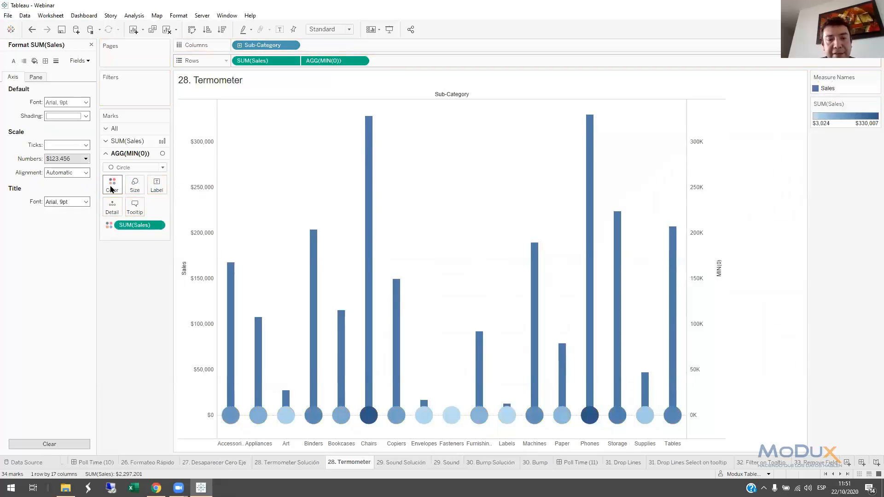
pyautogui.click(113, 128)
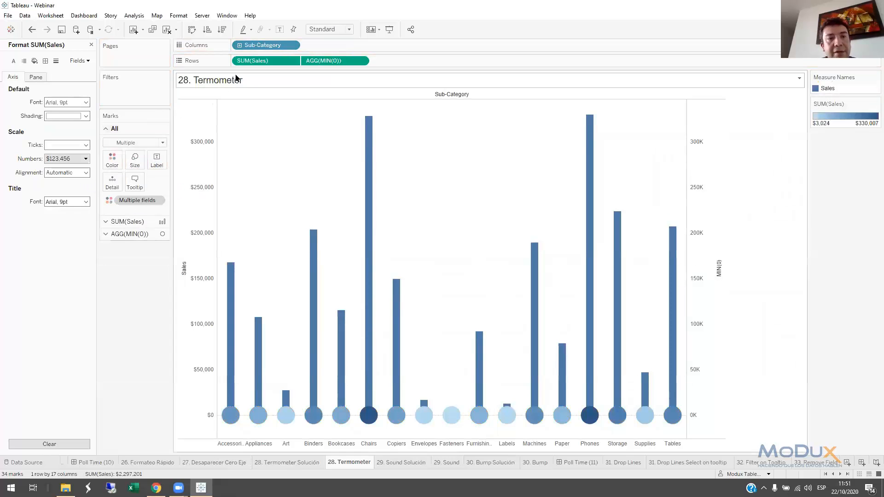
pyautogui.moveTo(251, 61)
pyautogui.mouseDown()
pyautogui.moveTo(143, 185)
pyautogui.moveTo(112, 167)
pyautogui.mouseUp()
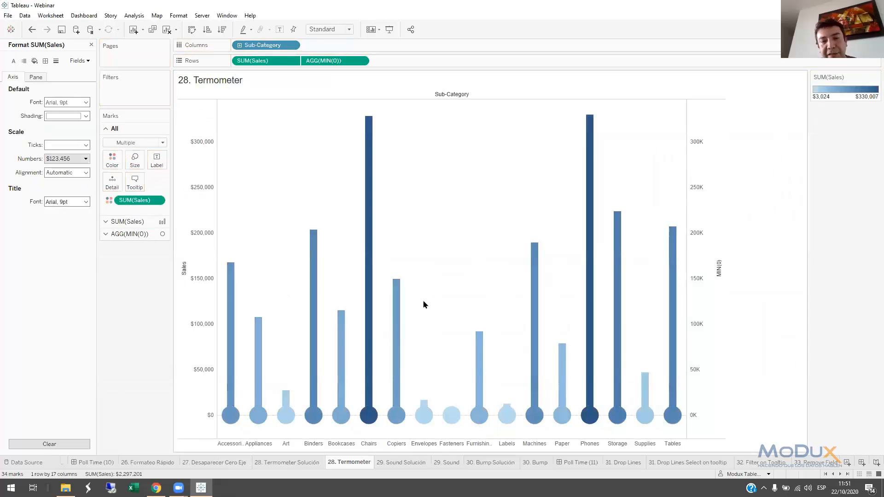
# Change the SUM(Sales) color palette to Red
pyautogui.moveTo(406, 329)
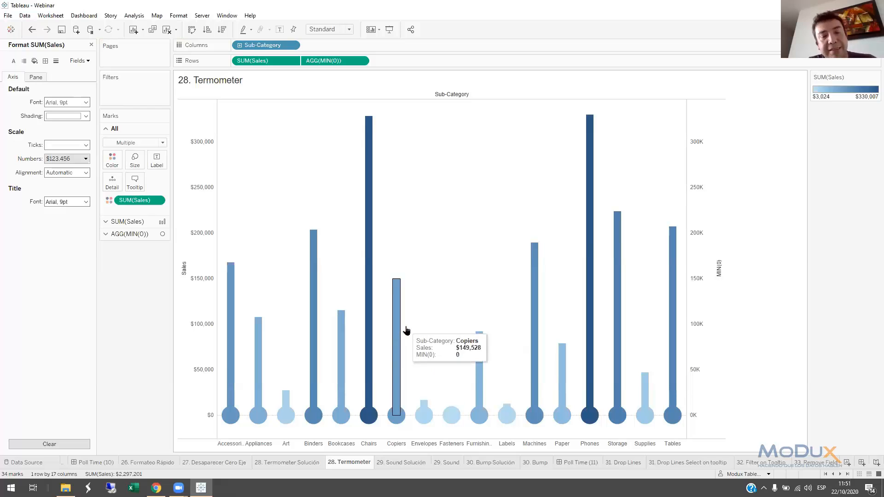
pyautogui.doubleClick(849, 94)
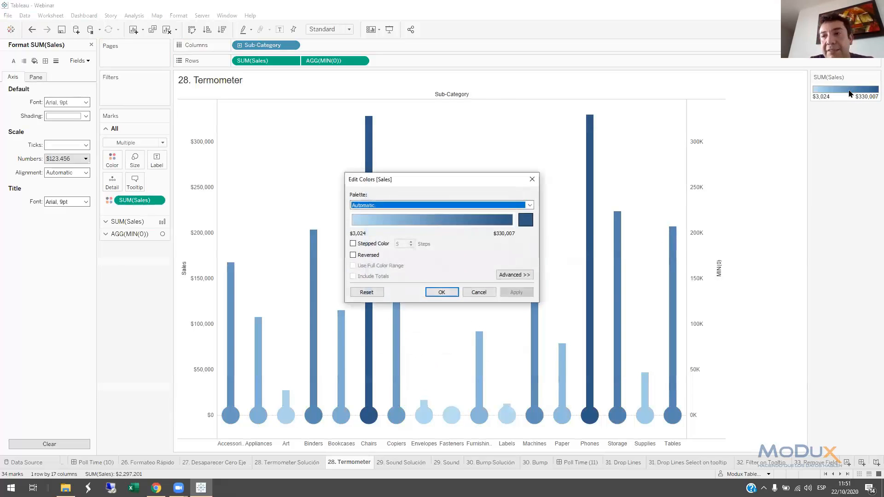
pyautogui.click(530, 205)
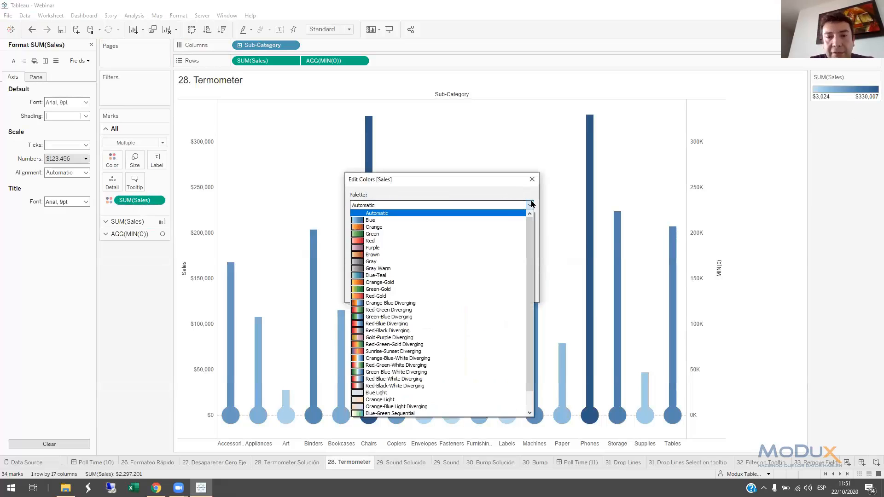
pyautogui.click(434, 241)
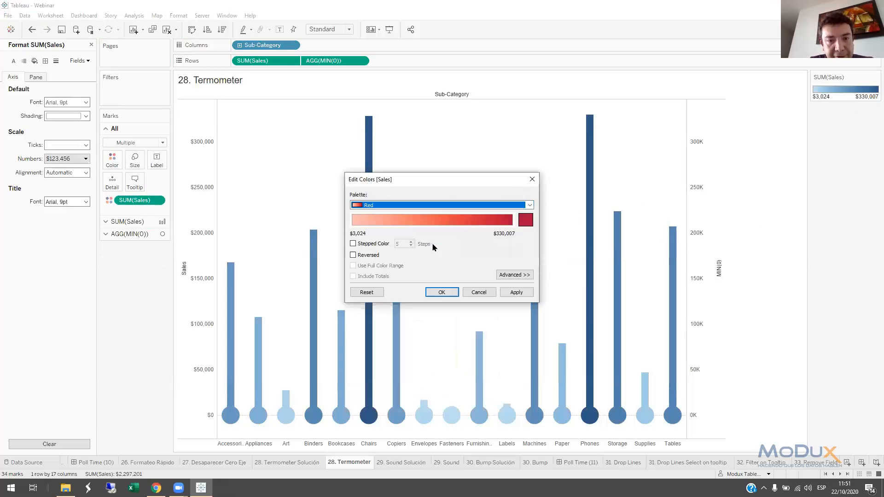
pyautogui.click(444, 291)
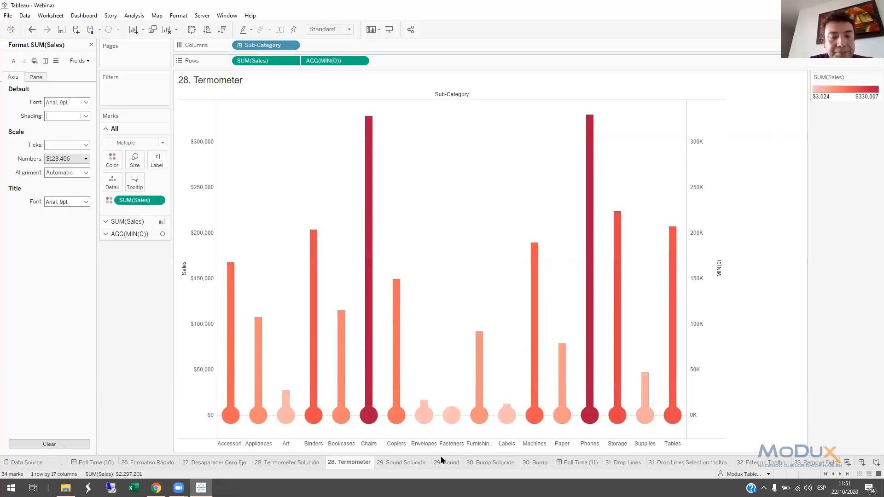
# View the 29. Sound Solución sheet, and add an ad-hoc -SUM([Sales]) calculation after SUM(Sales) in Rows on 29. Sound
pyautogui.click(404, 462)
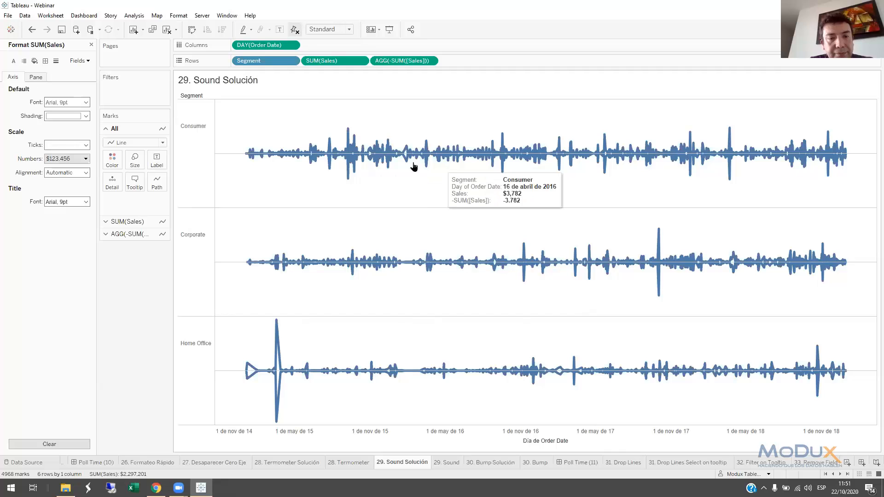
pyautogui.click(450, 462)
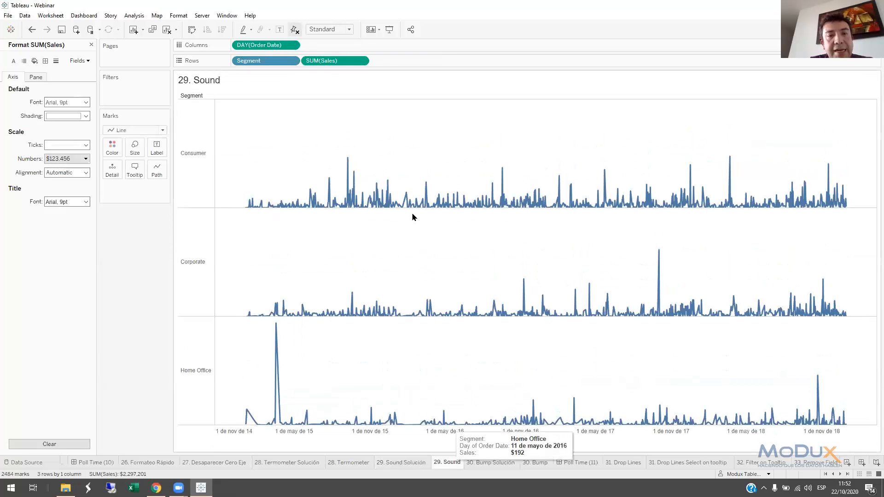
pyautogui.doubleClick(378, 62)
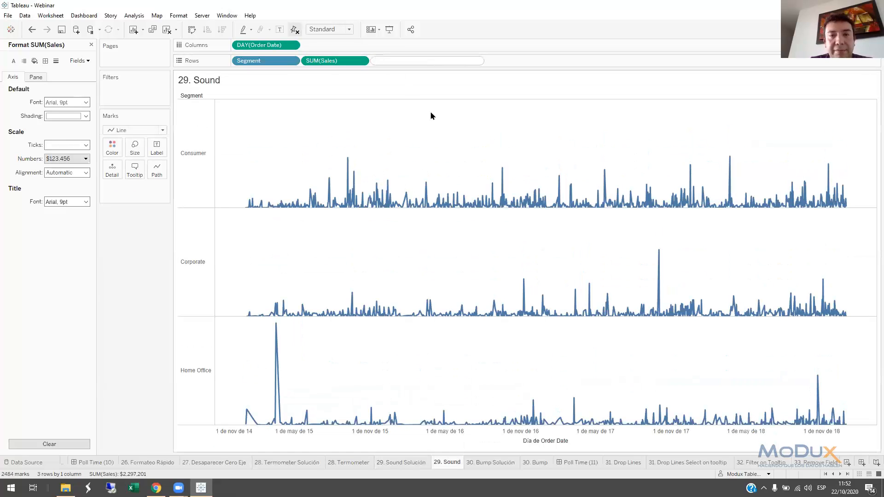
pyautogui.write('-')
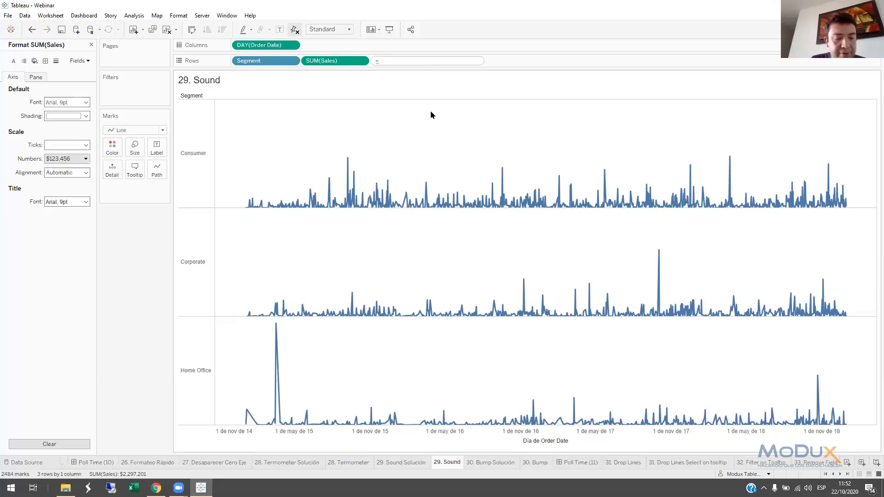
pyautogui.write('SUM([S')
pyautogui.write('al')
pyautogui.press('Return')
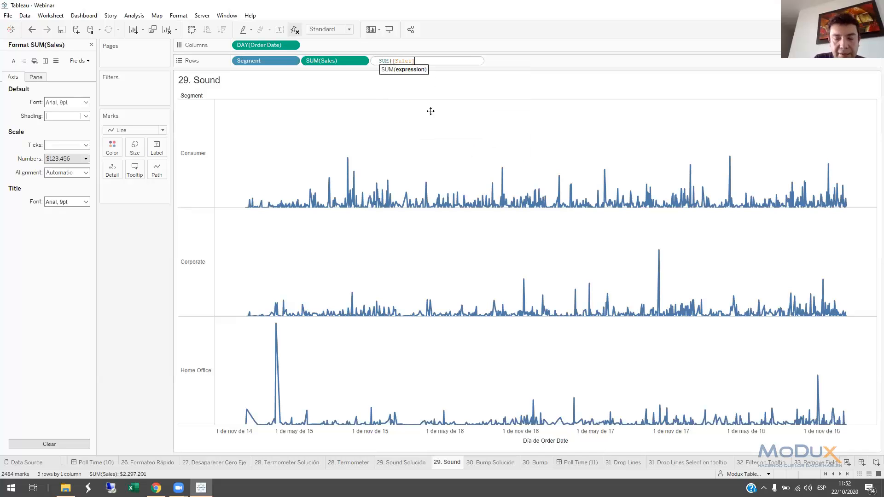
pyautogui.write(')')
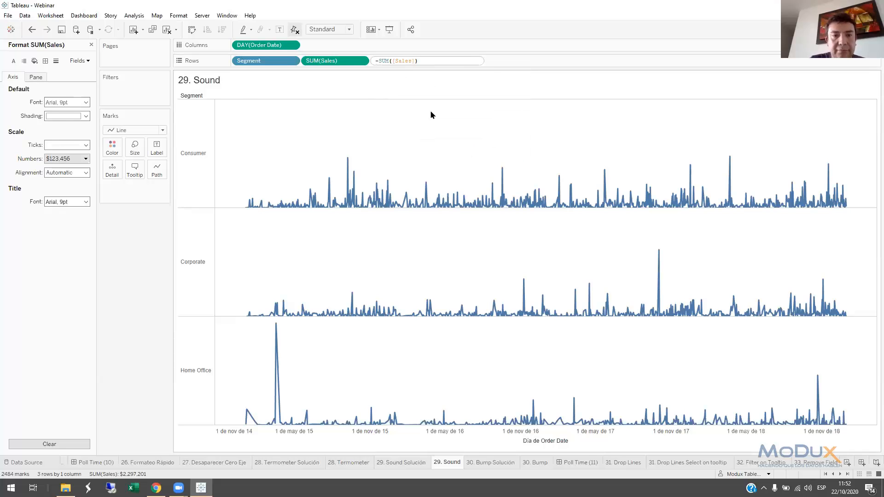
pyautogui.press('Return')
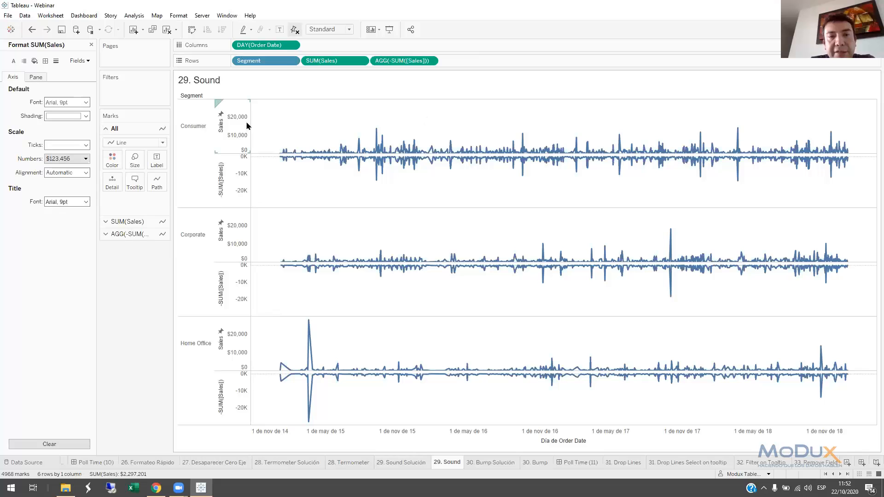
# Check the Sales axis range, set the -SUM([Sales]) axis to a fixed range ending at 0, and hide the axis headers
pyautogui.doubleClick(241, 137)
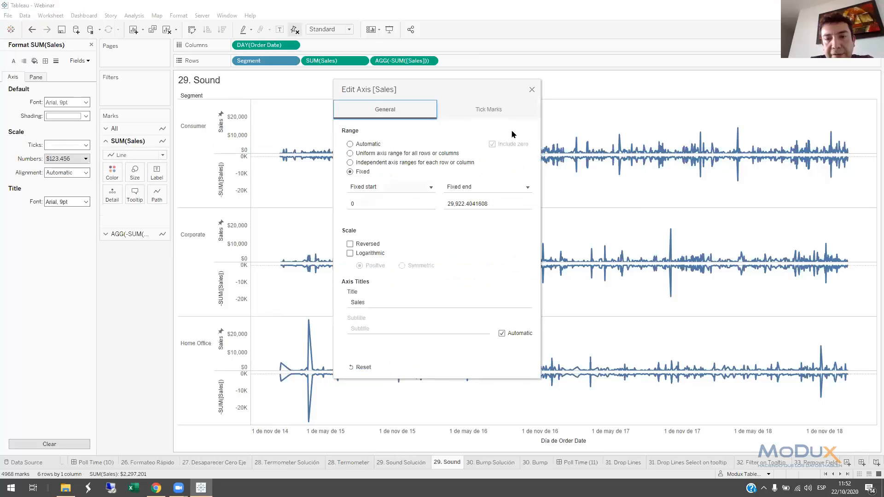
pyautogui.click(532, 89)
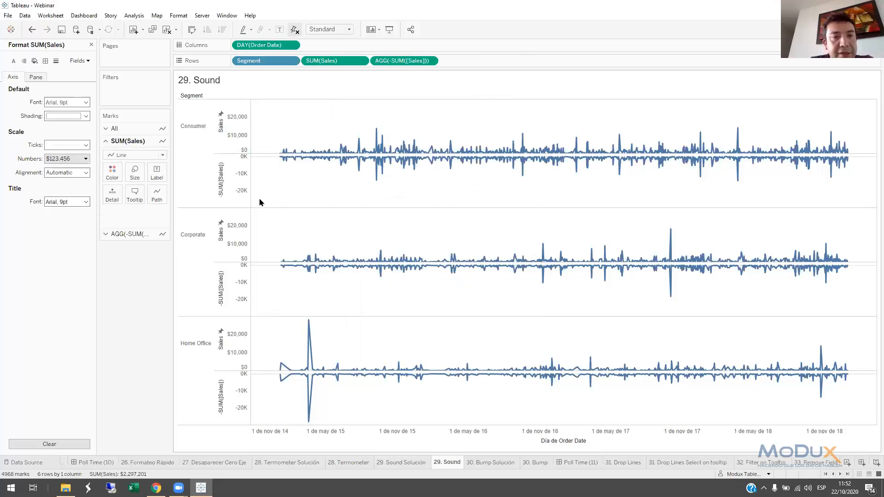
pyautogui.click(244, 184)
pyautogui.doubleClick(242, 178)
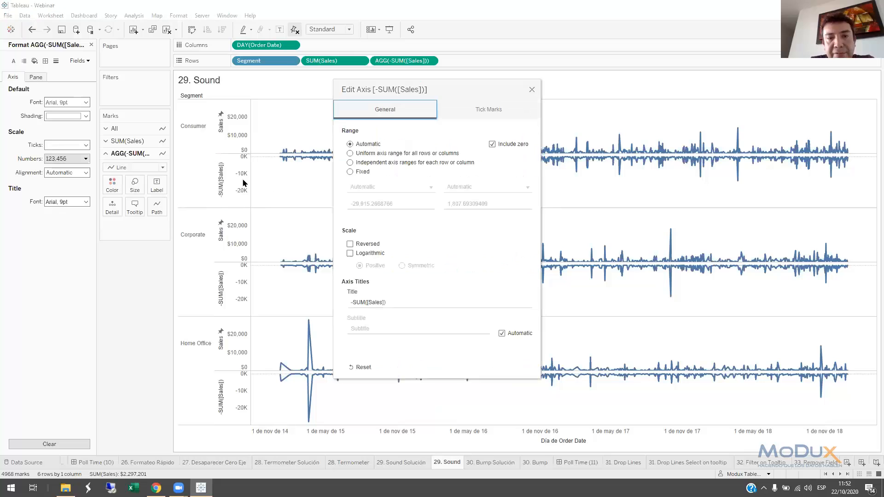
pyautogui.click(350, 172)
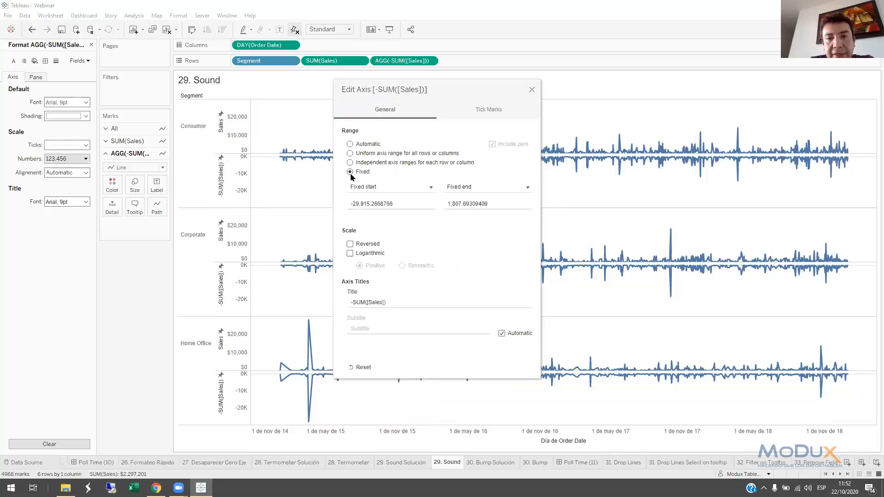
pyautogui.click(492, 204)
pyautogui.write('0')
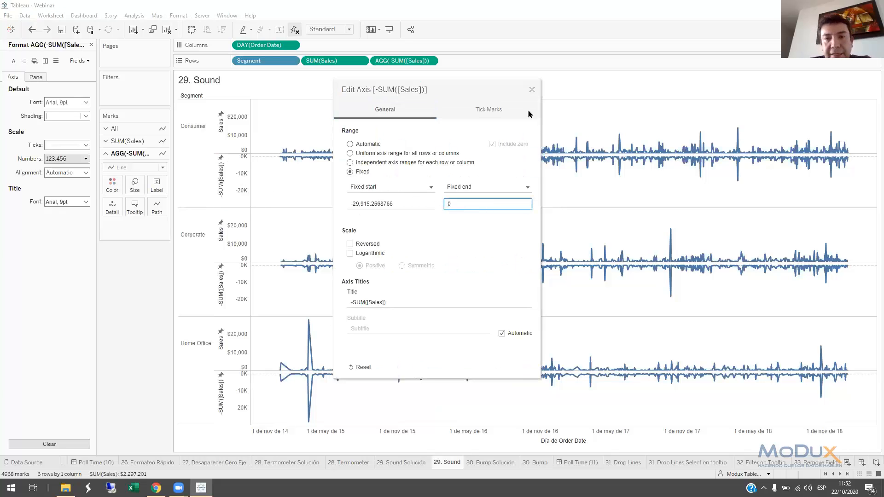
pyautogui.click(531, 90)
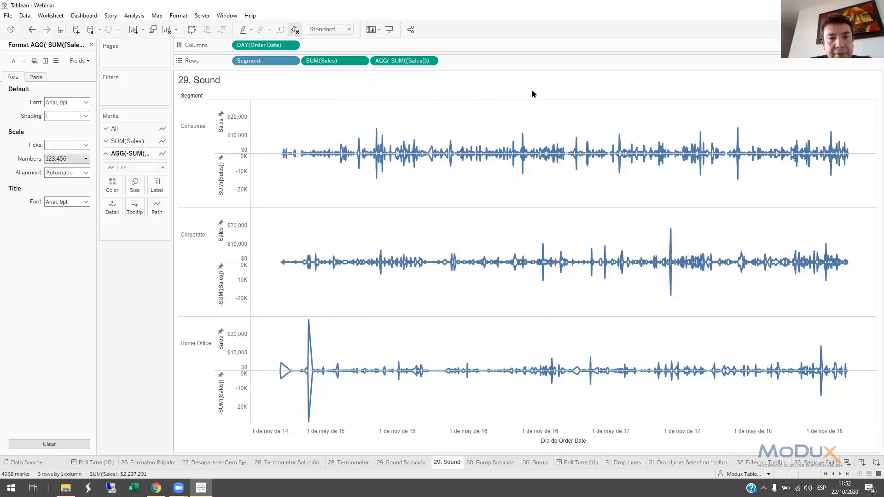
pyautogui.rightClick(244, 175)
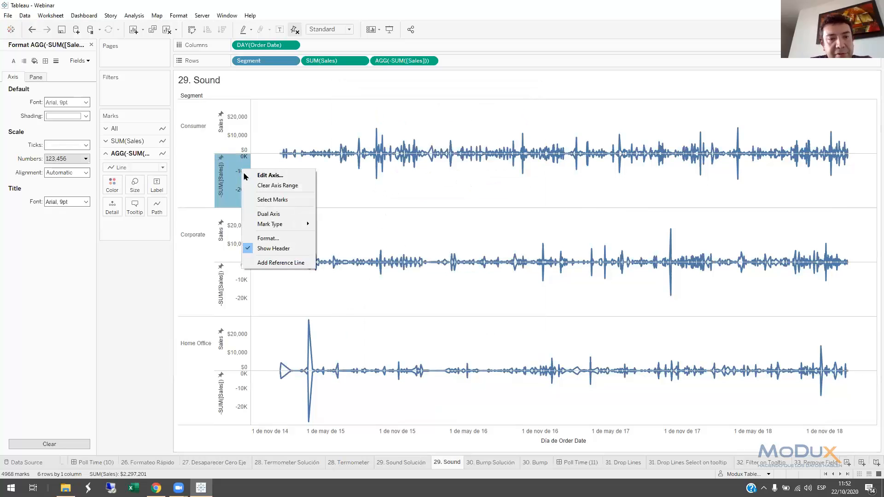
pyautogui.click(274, 248)
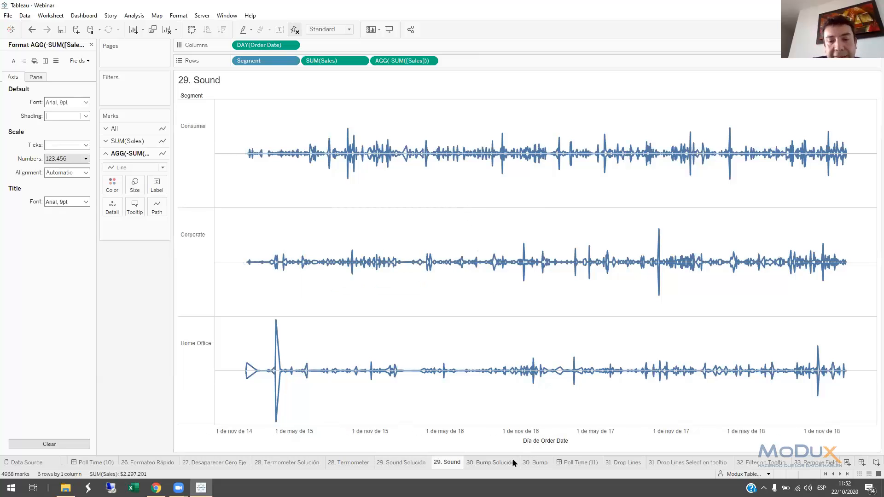
# View the 30. Bump Solución sheet, and apply the Rank quick table calculation to SUM(Sales) in Rows on 30. Bump
pyautogui.click(498, 466)
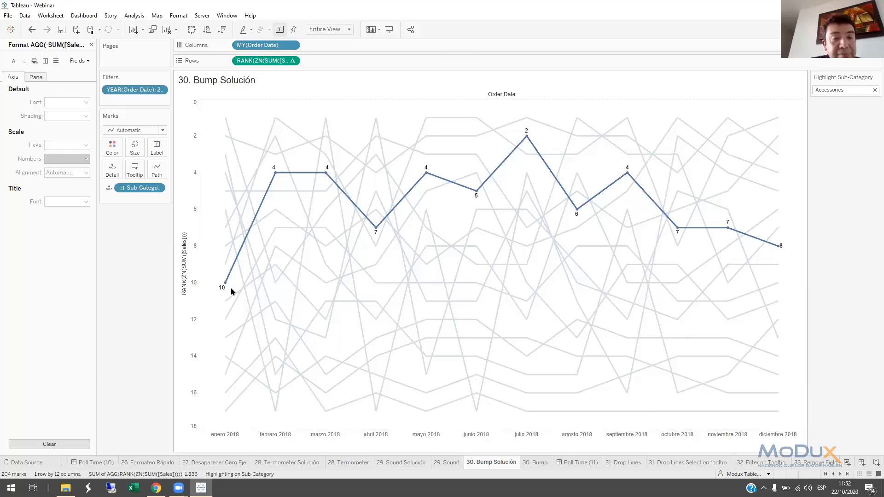
pyautogui.moveTo(225, 287)
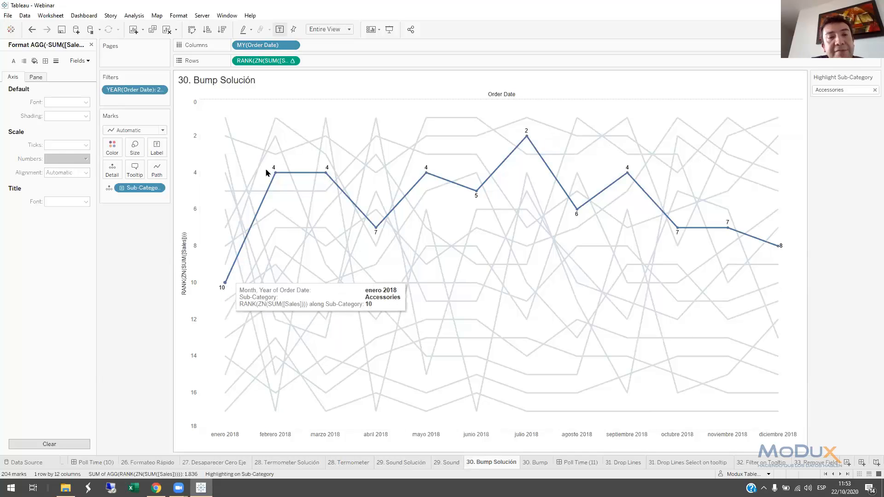
pyautogui.moveTo(370, 228)
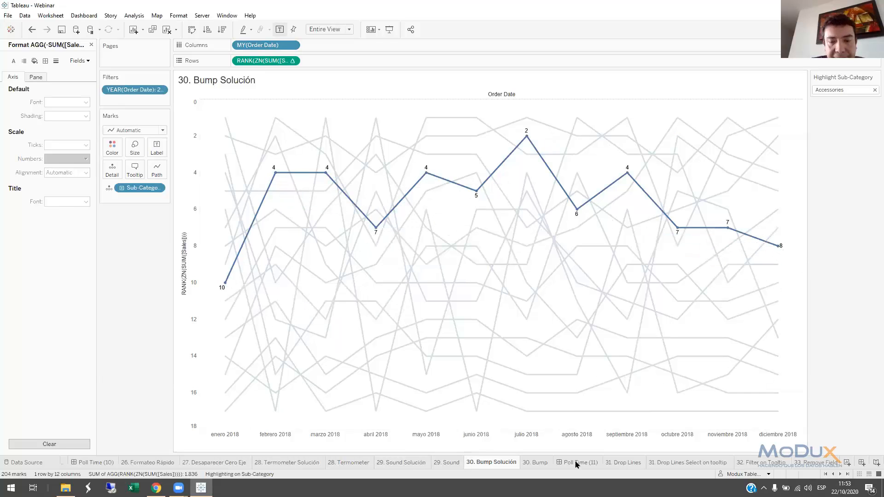
pyautogui.click(543, 466)
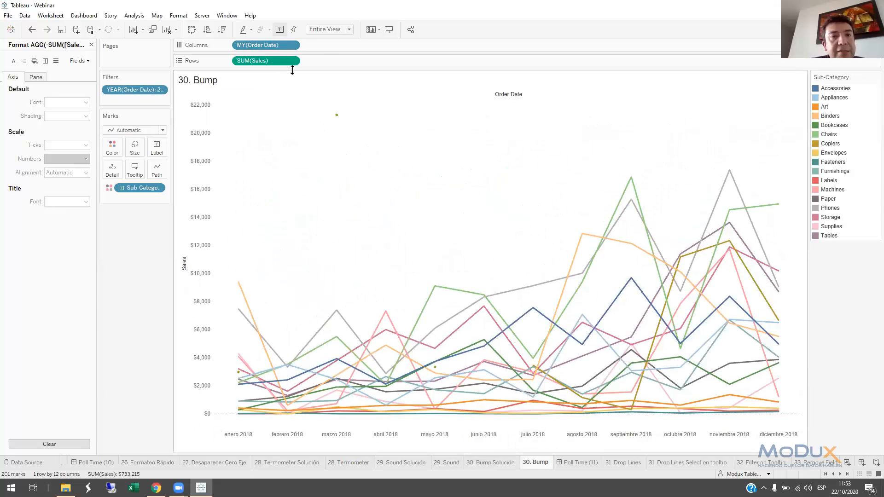
pyautogui.rightClick(266, 64)
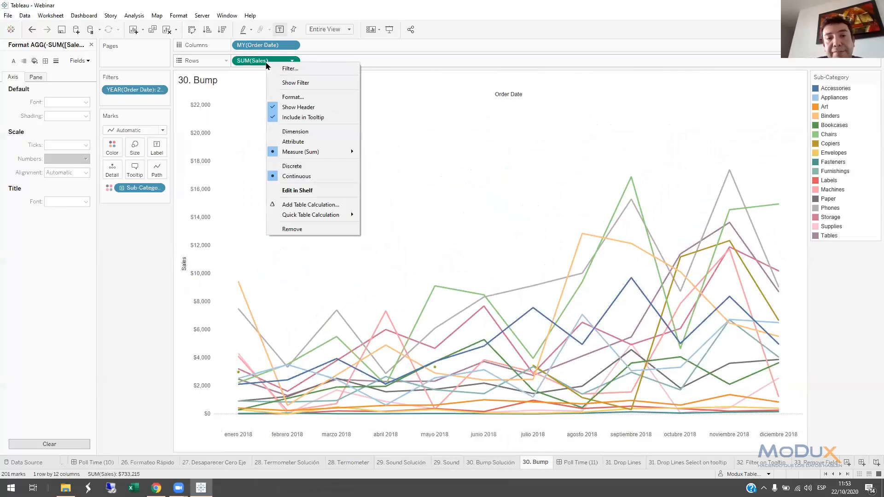
pyautogui.moveTo(310, 215)
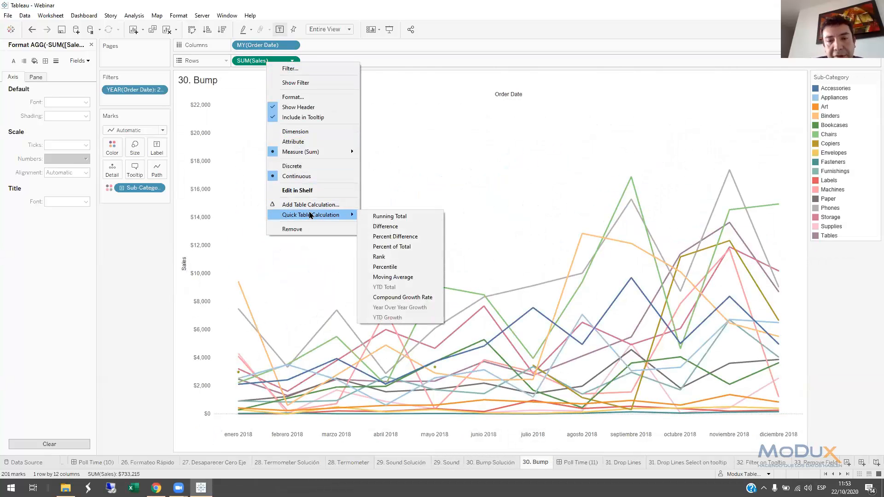
pyautogui.click(379, 256)
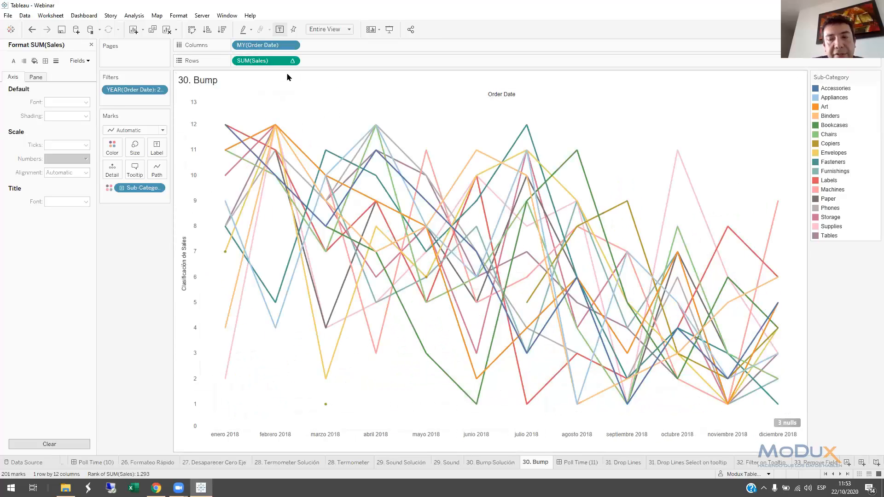
# Compute the SUM(Sales) rank table calculation in Rows using Sub-Category
pyautogui.rightClick(265, 63)
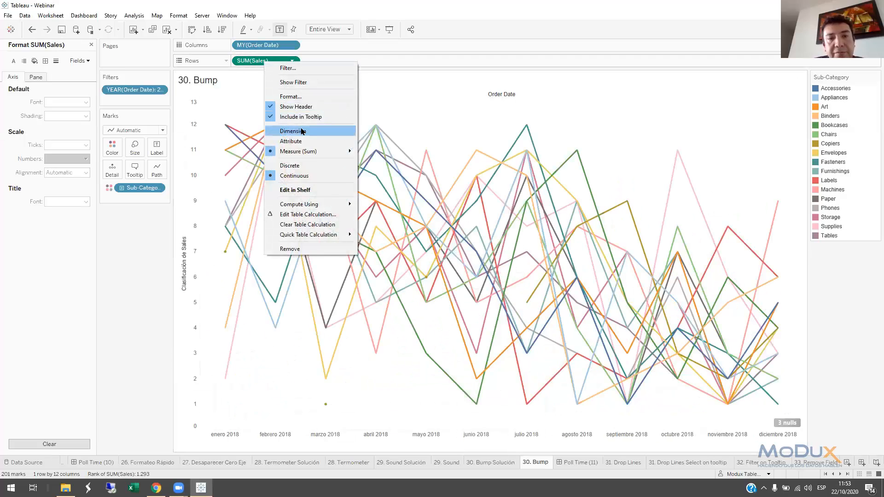
pyautogui.moveTo(310, 205)
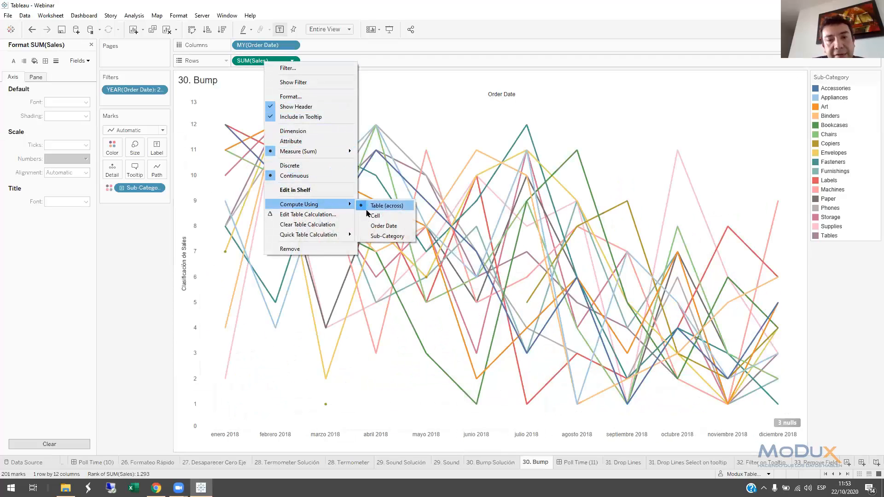
pyautogui.click(375, 236)
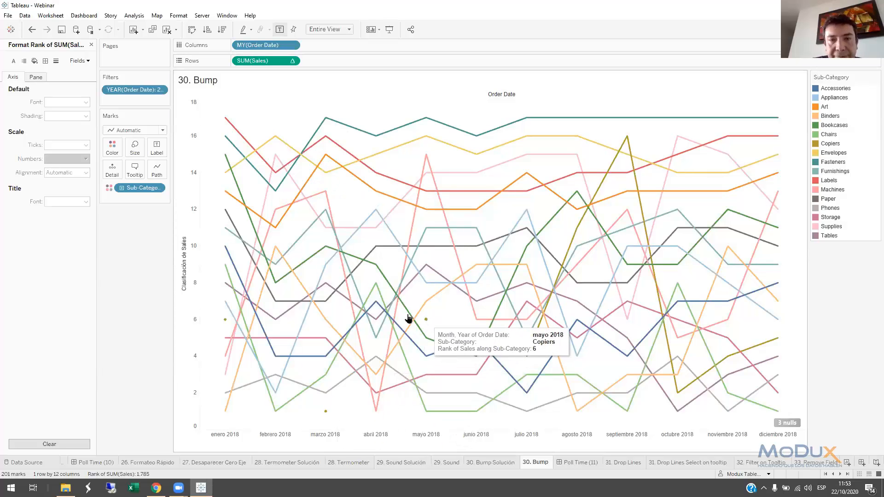
# Edit the ranked Sales pill in Rows to wrap the sum in ZN, giving RANK(ZN(SUM([Sales])))
pyautogui.doubleClick(258, 60)
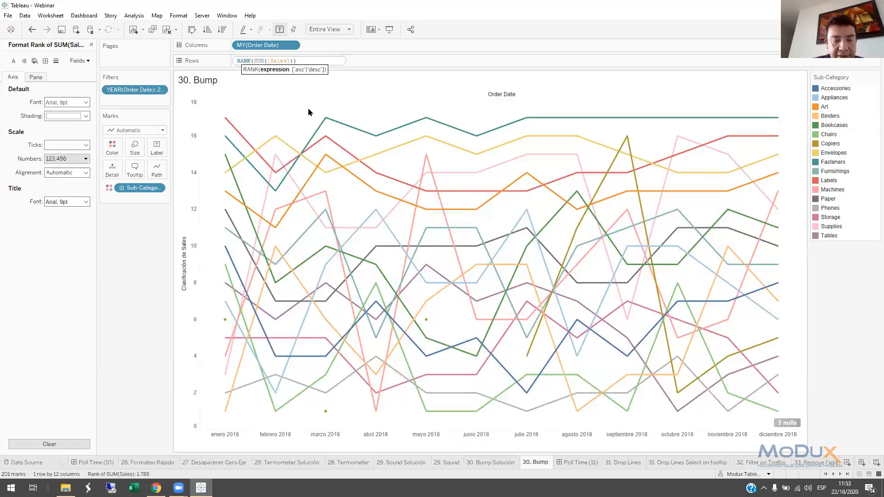
pyautogui.write('Z')
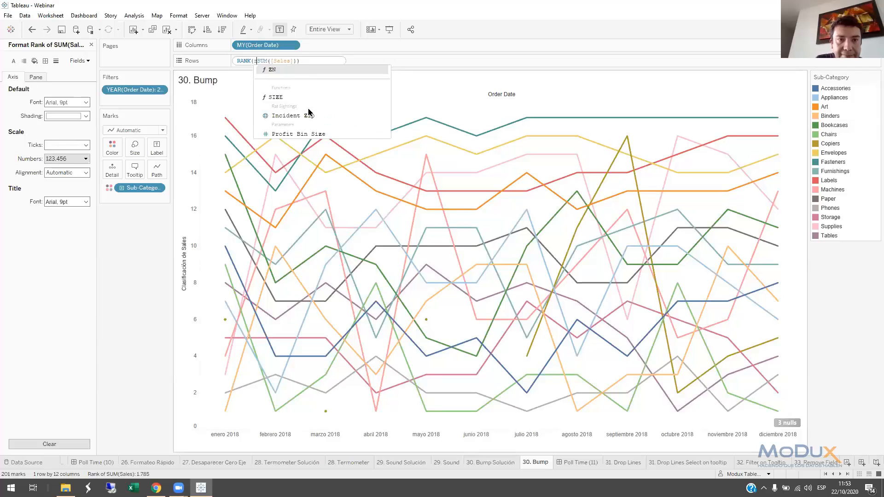
pyautogui.press('Return')
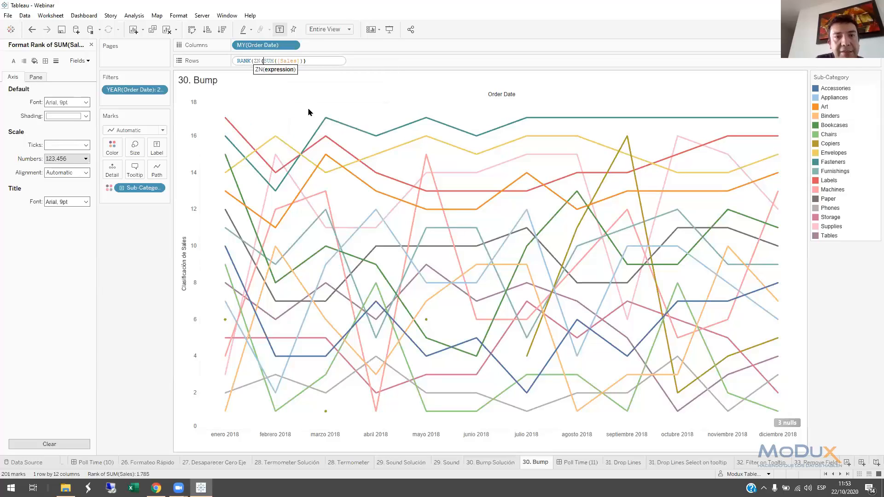
pyautogui.press('Right')
pyautogui.press('Right')
pyautogui.press('Right')
pyautogui.press('Right')
pyautogui.press('Right')
pyautogui.press('Right')
pyautogui.press('Right')
pyautogui.press('Right')
pyautogui.press('Right')
pyautogui.press('Right')
pyautogui.press('Right')
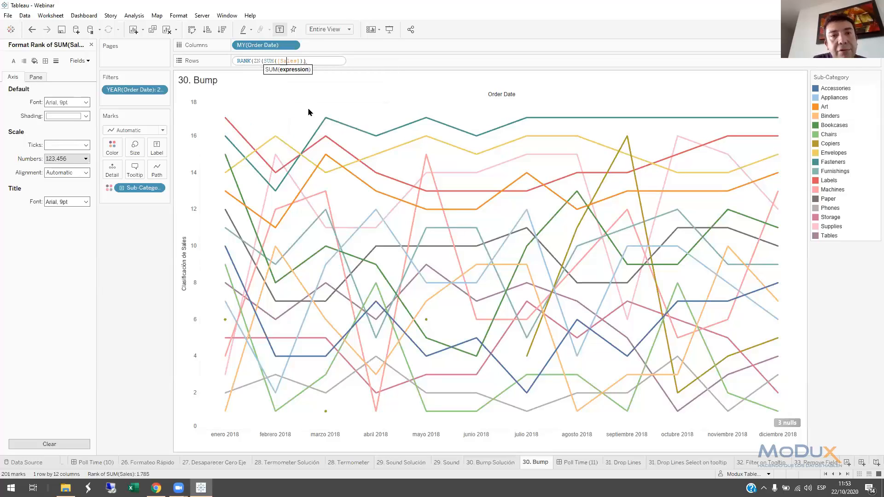
pyautogui.write(')')
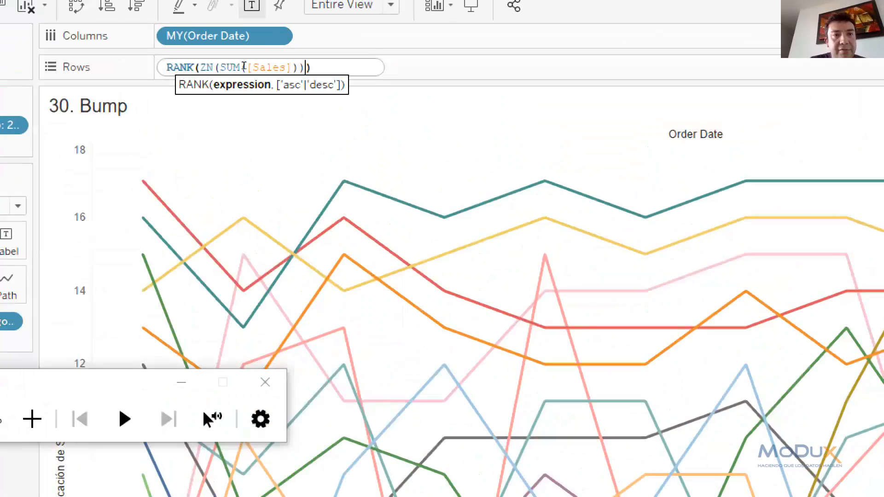
pyautogui.click(303, 19)
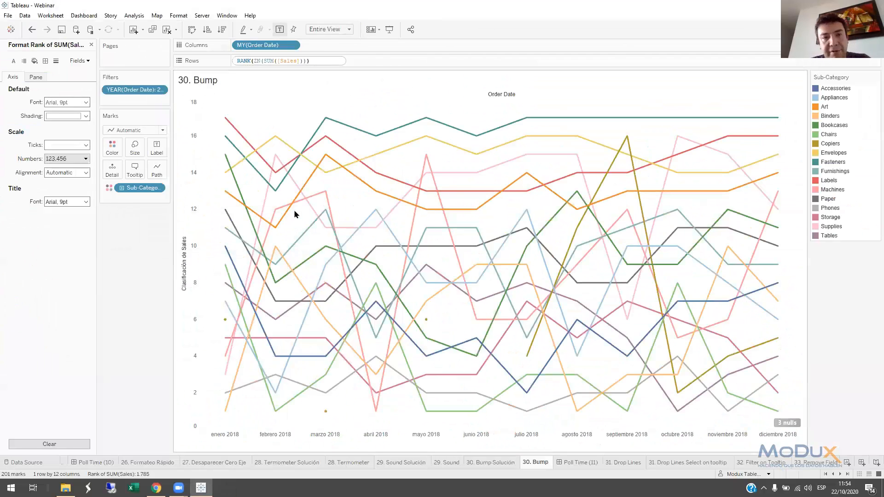
pyautogui.press('Return')
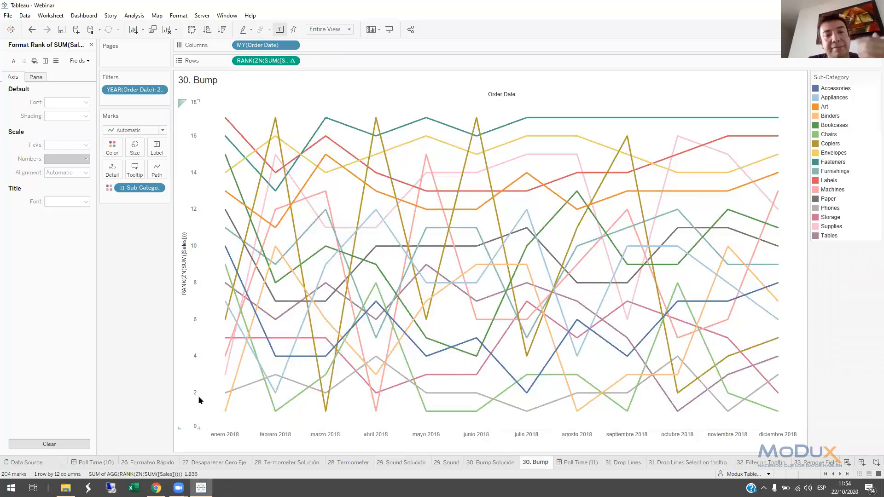
# Reverse the scale of the RANK(ZN(SUM([Sales]))) axis
pyautogui.rightClick(193, 176)
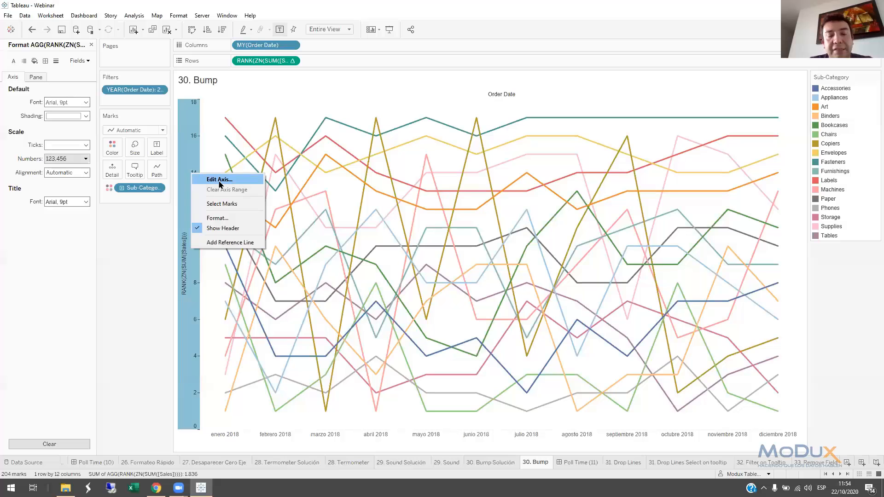
pyautogui.click(219, 180)
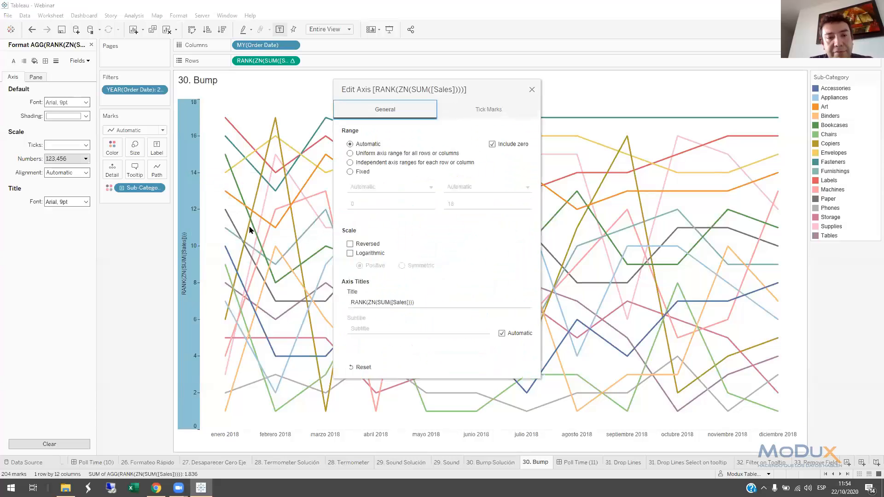
pyautogui.click(350, 244)
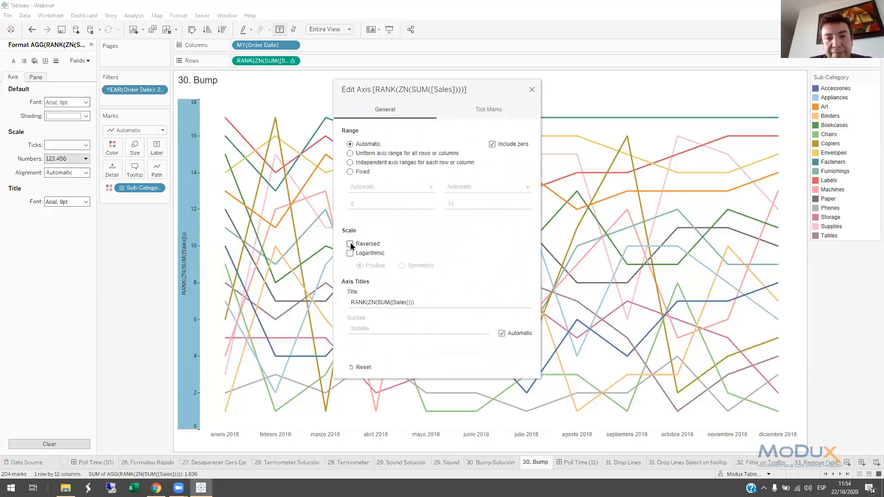
pyautogui.click(532, 89)
# Highlight the Art, Copiers, Art and Accessories lines in turn from the Sub-Category legend, and open the Poll Time (11) dashboard
pyautogui.click(826, 107)
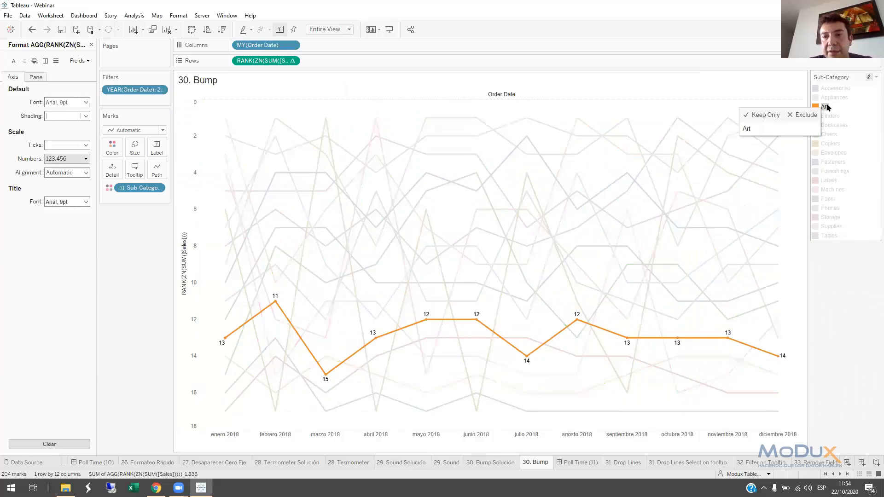
pyautogui.click(826, 144)
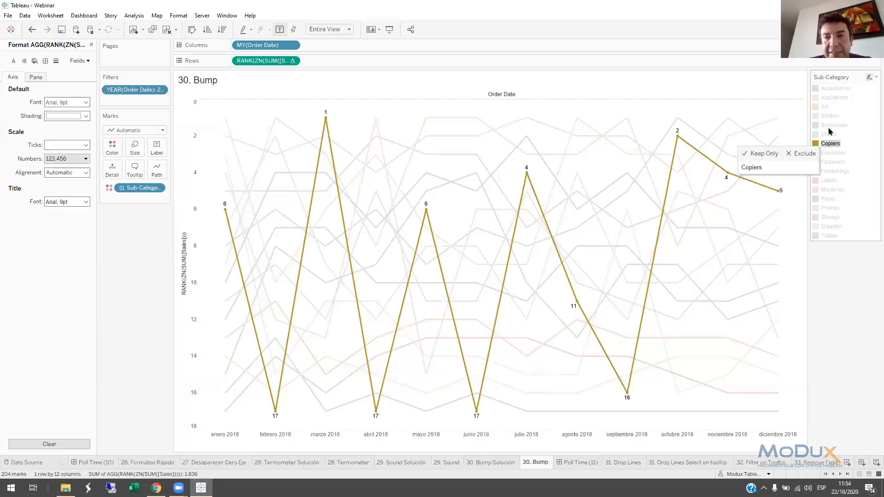
pyautogui.click(826, 107)
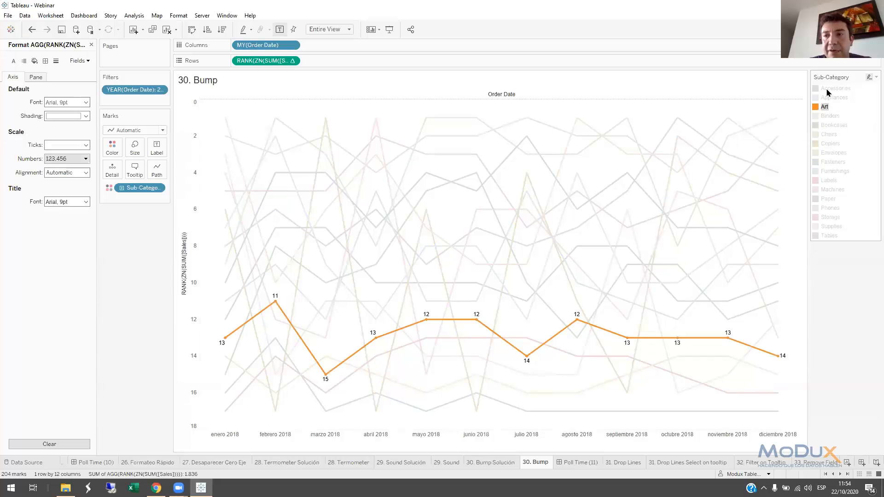
pyautogui.click(827, 90)
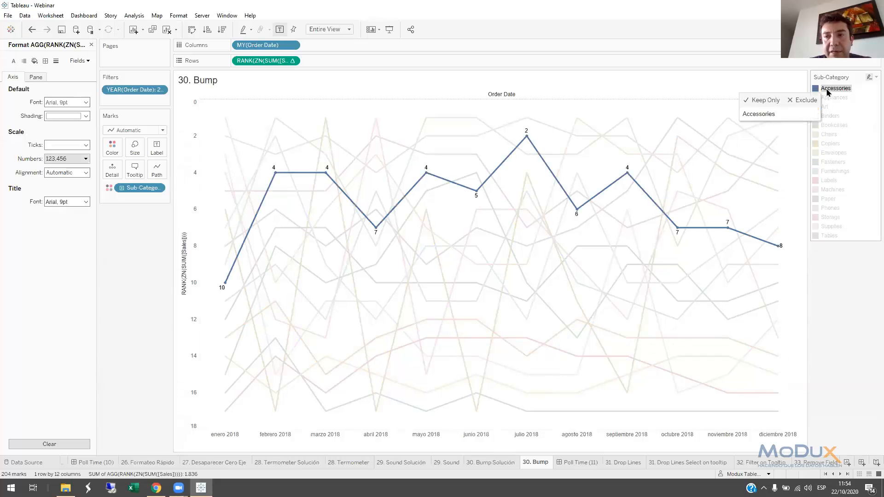
pyautogui.click(593, 463)
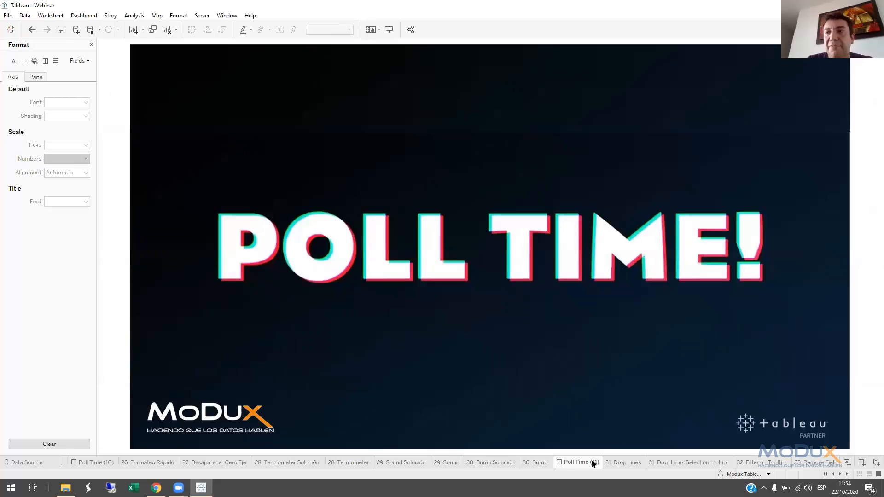